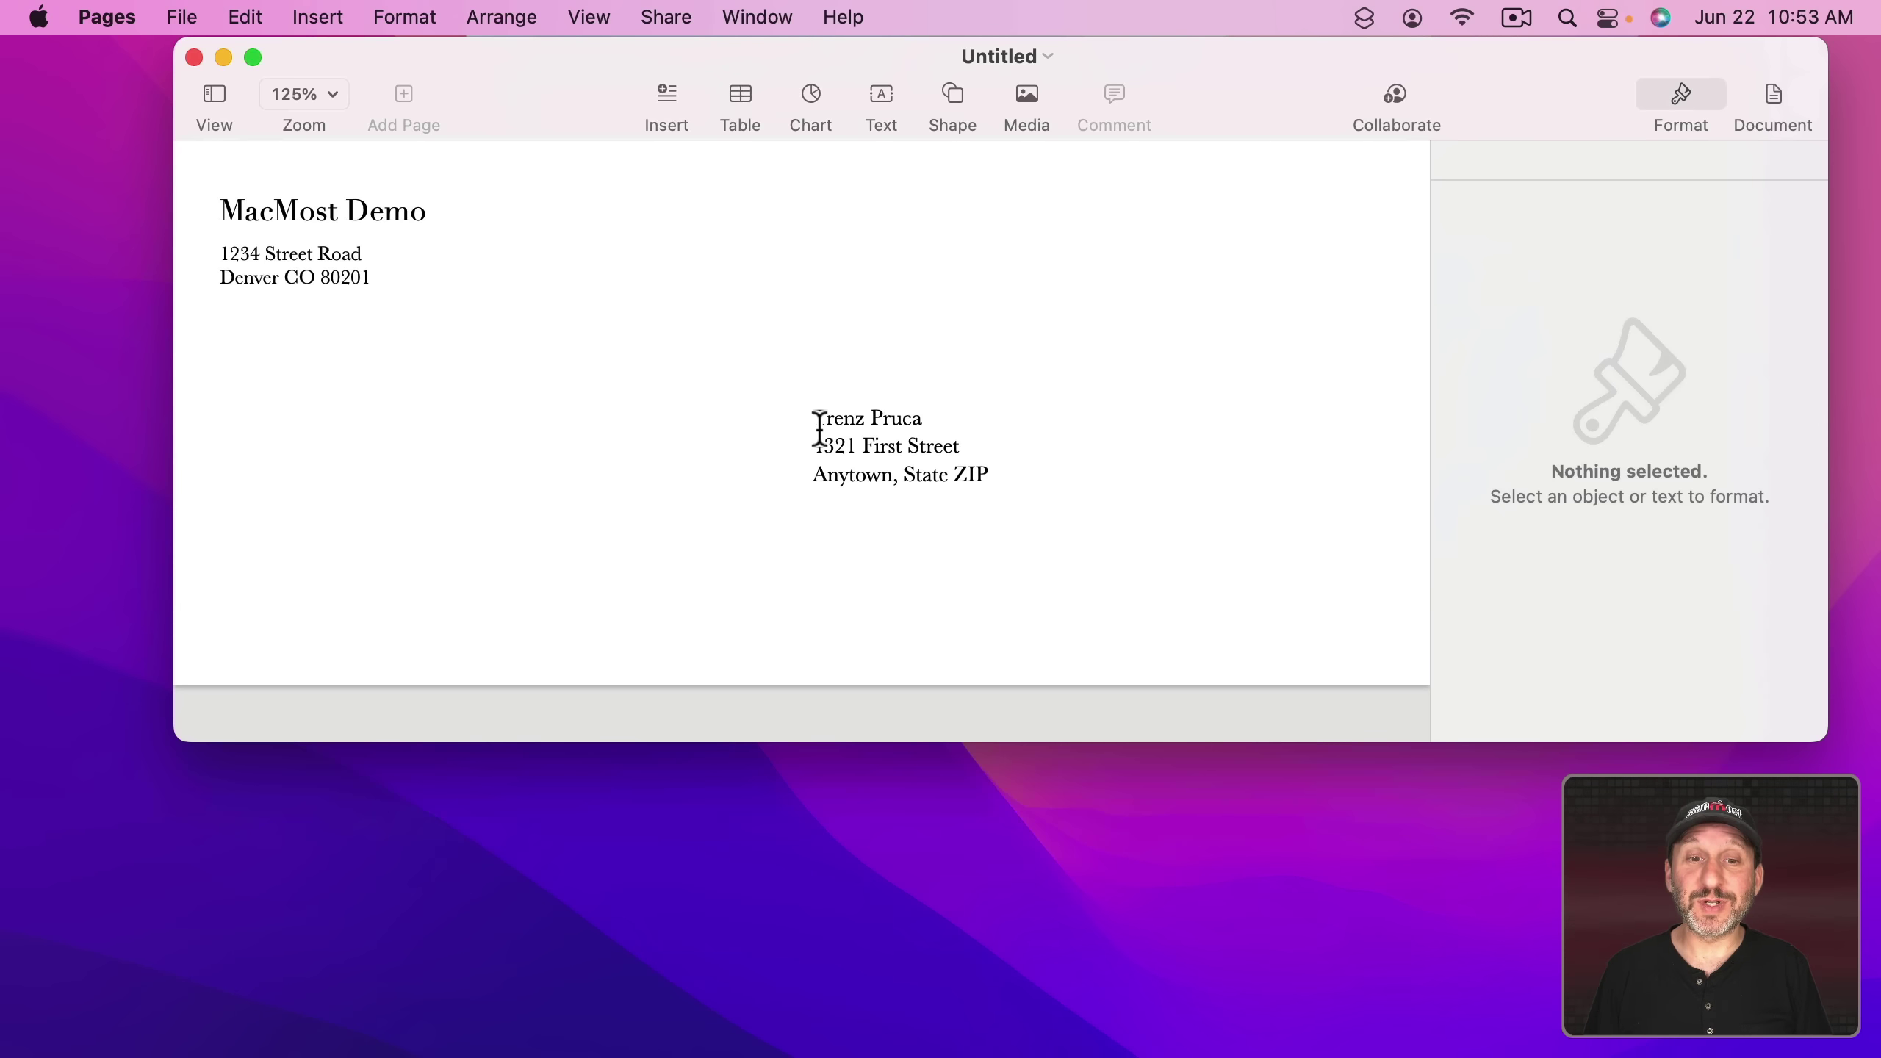
- Select the recipient's name placeholder on the envelope and open the document's Mail Merge settings
click(839, 421)
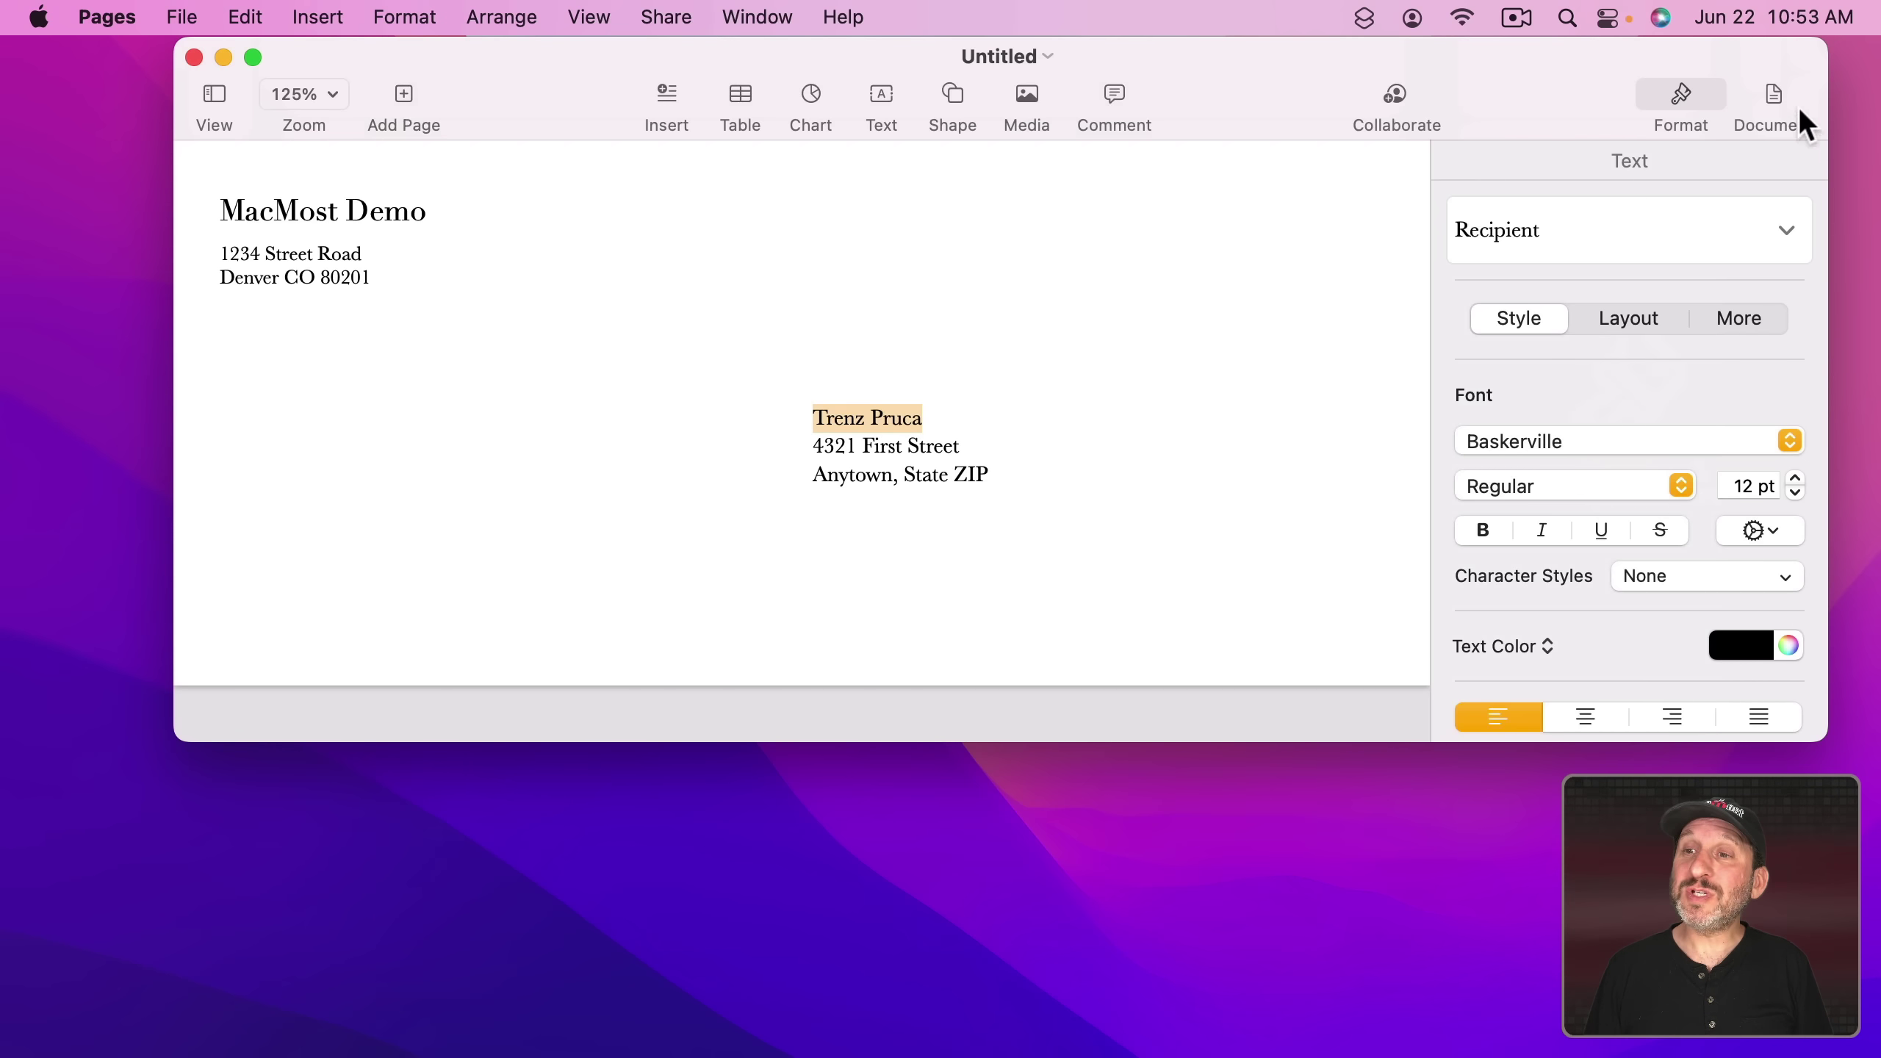
click(1772, 93)
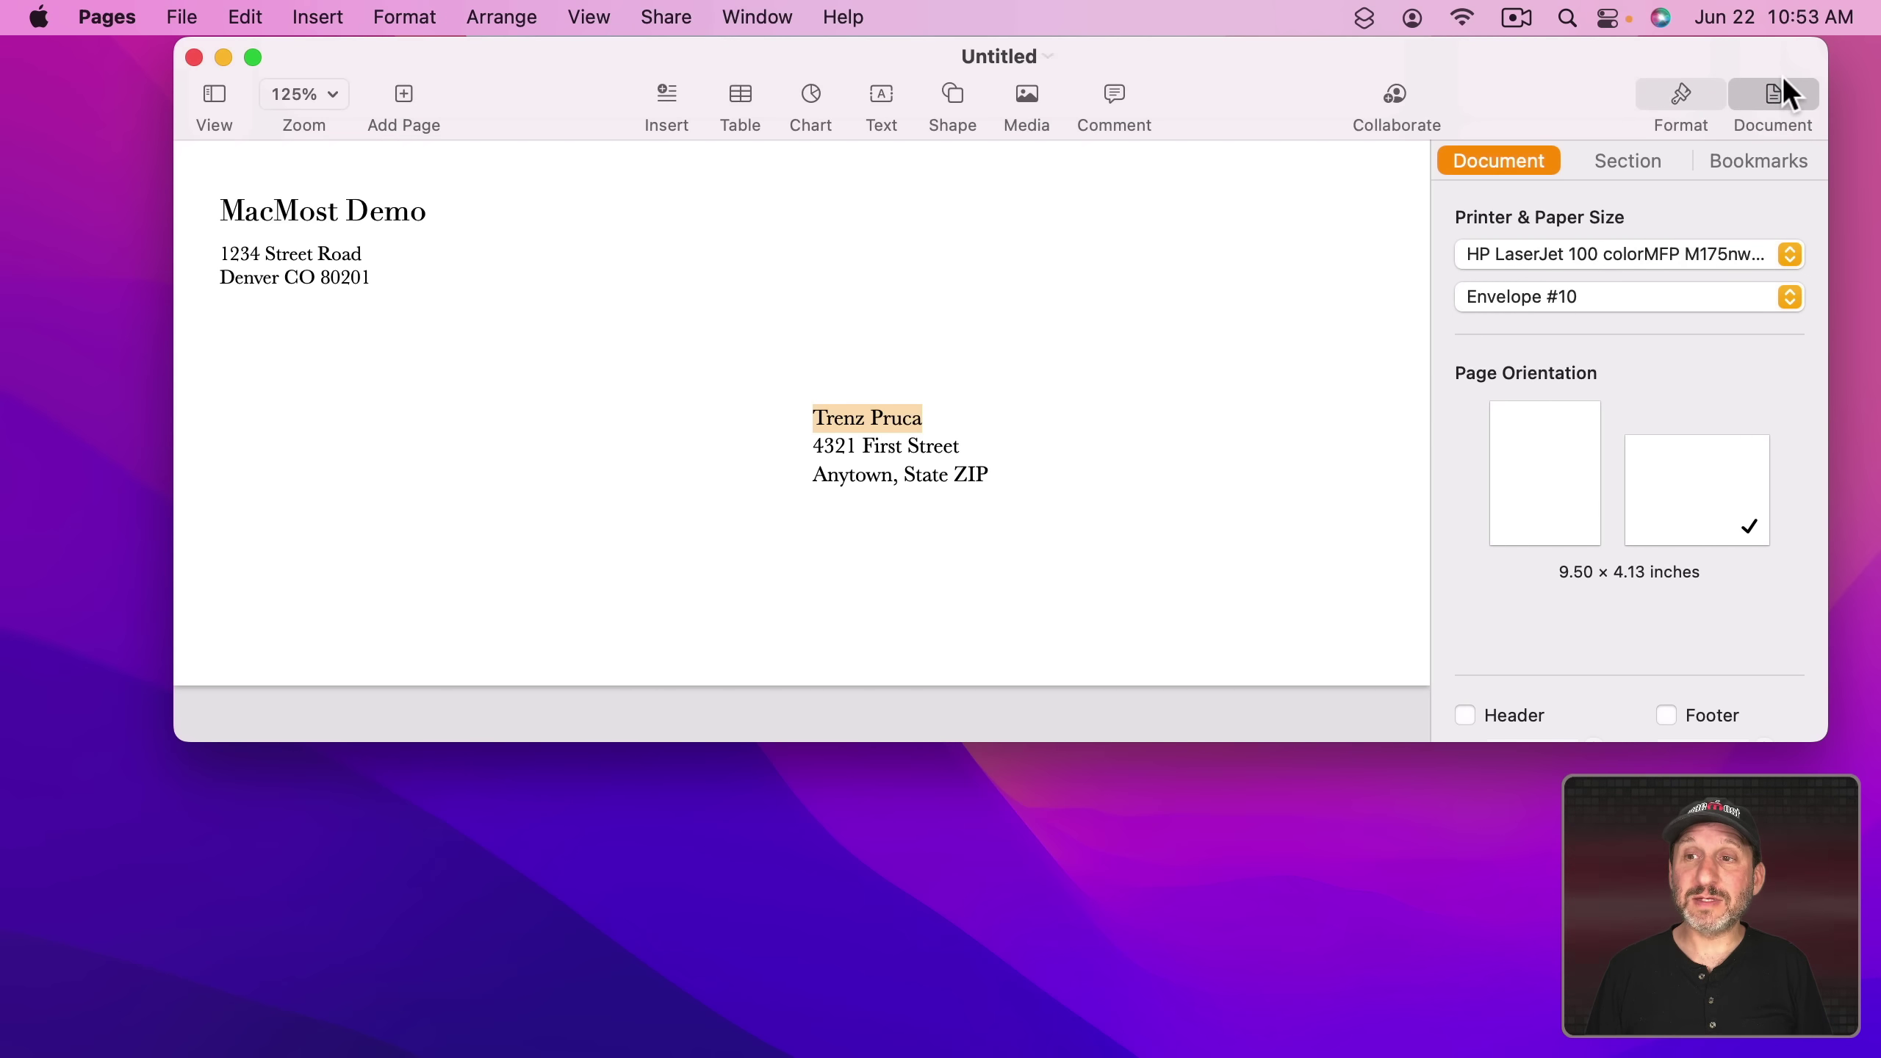
scroll(1637, 452, down, 10)
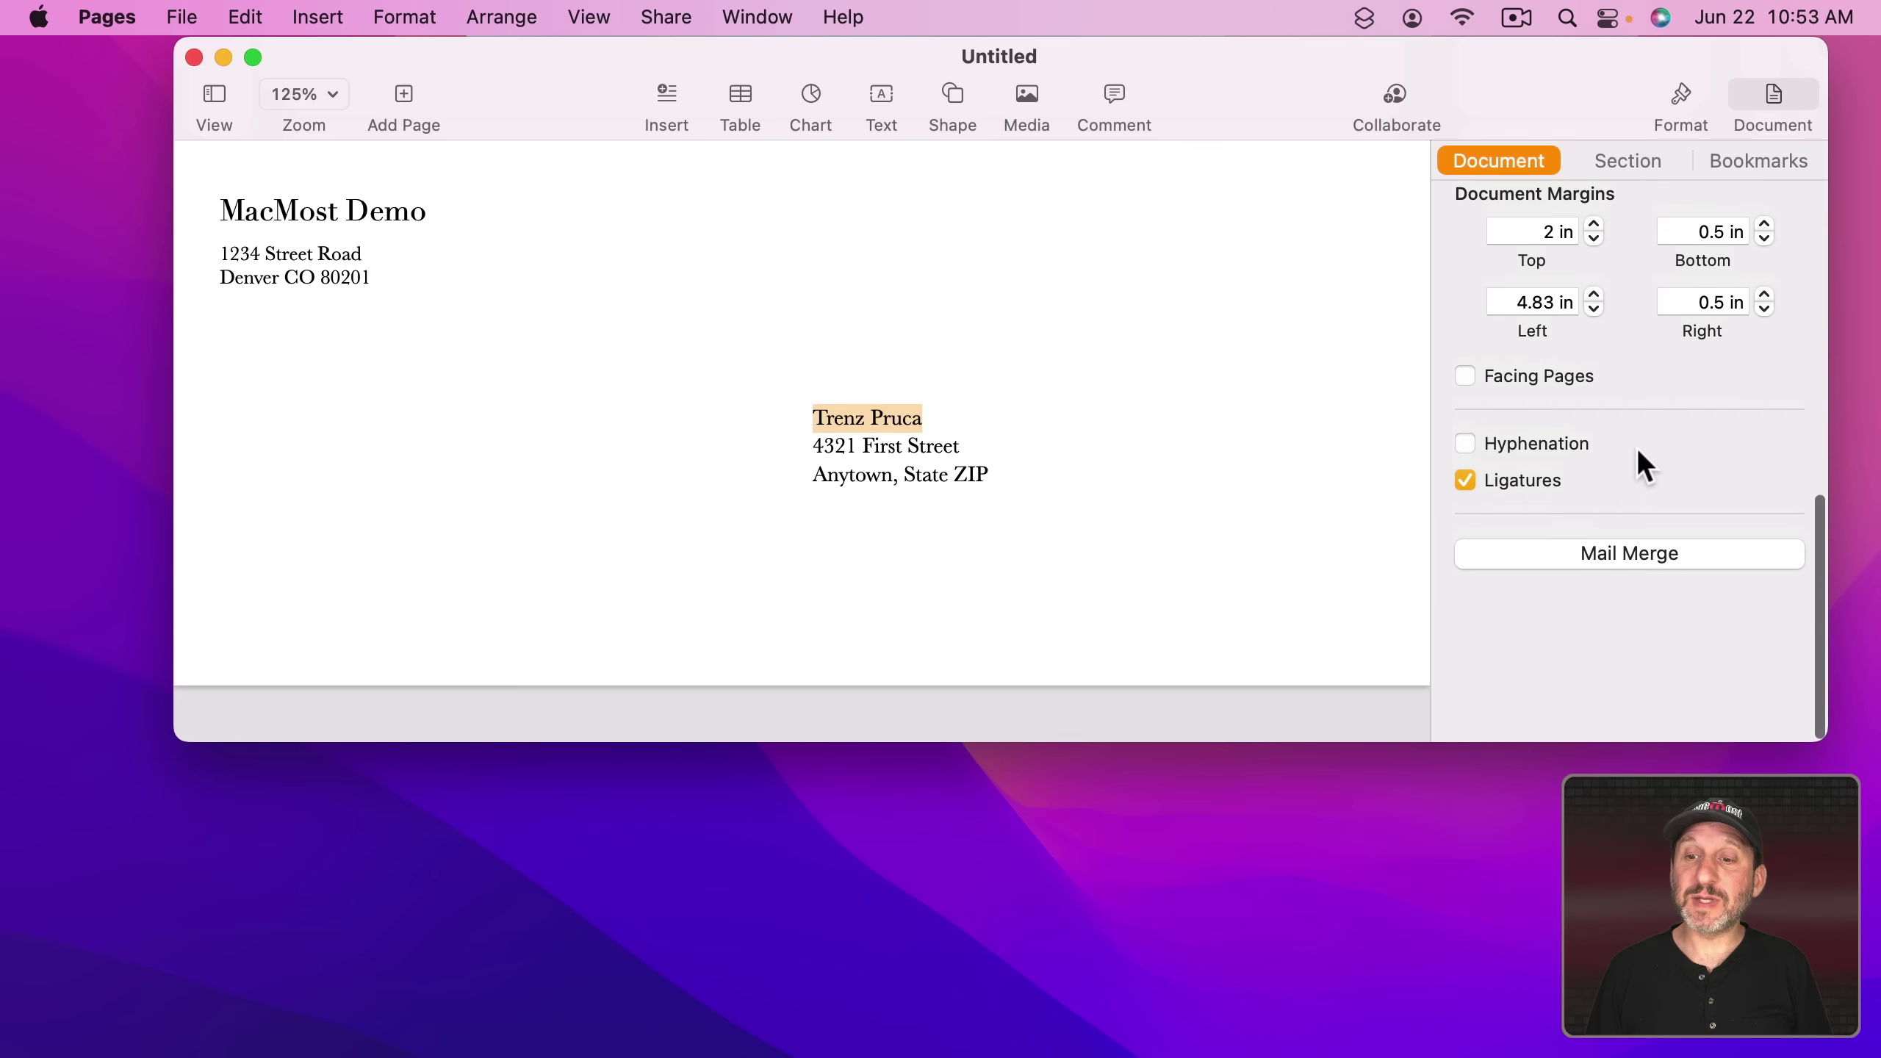
click(1611, 570)
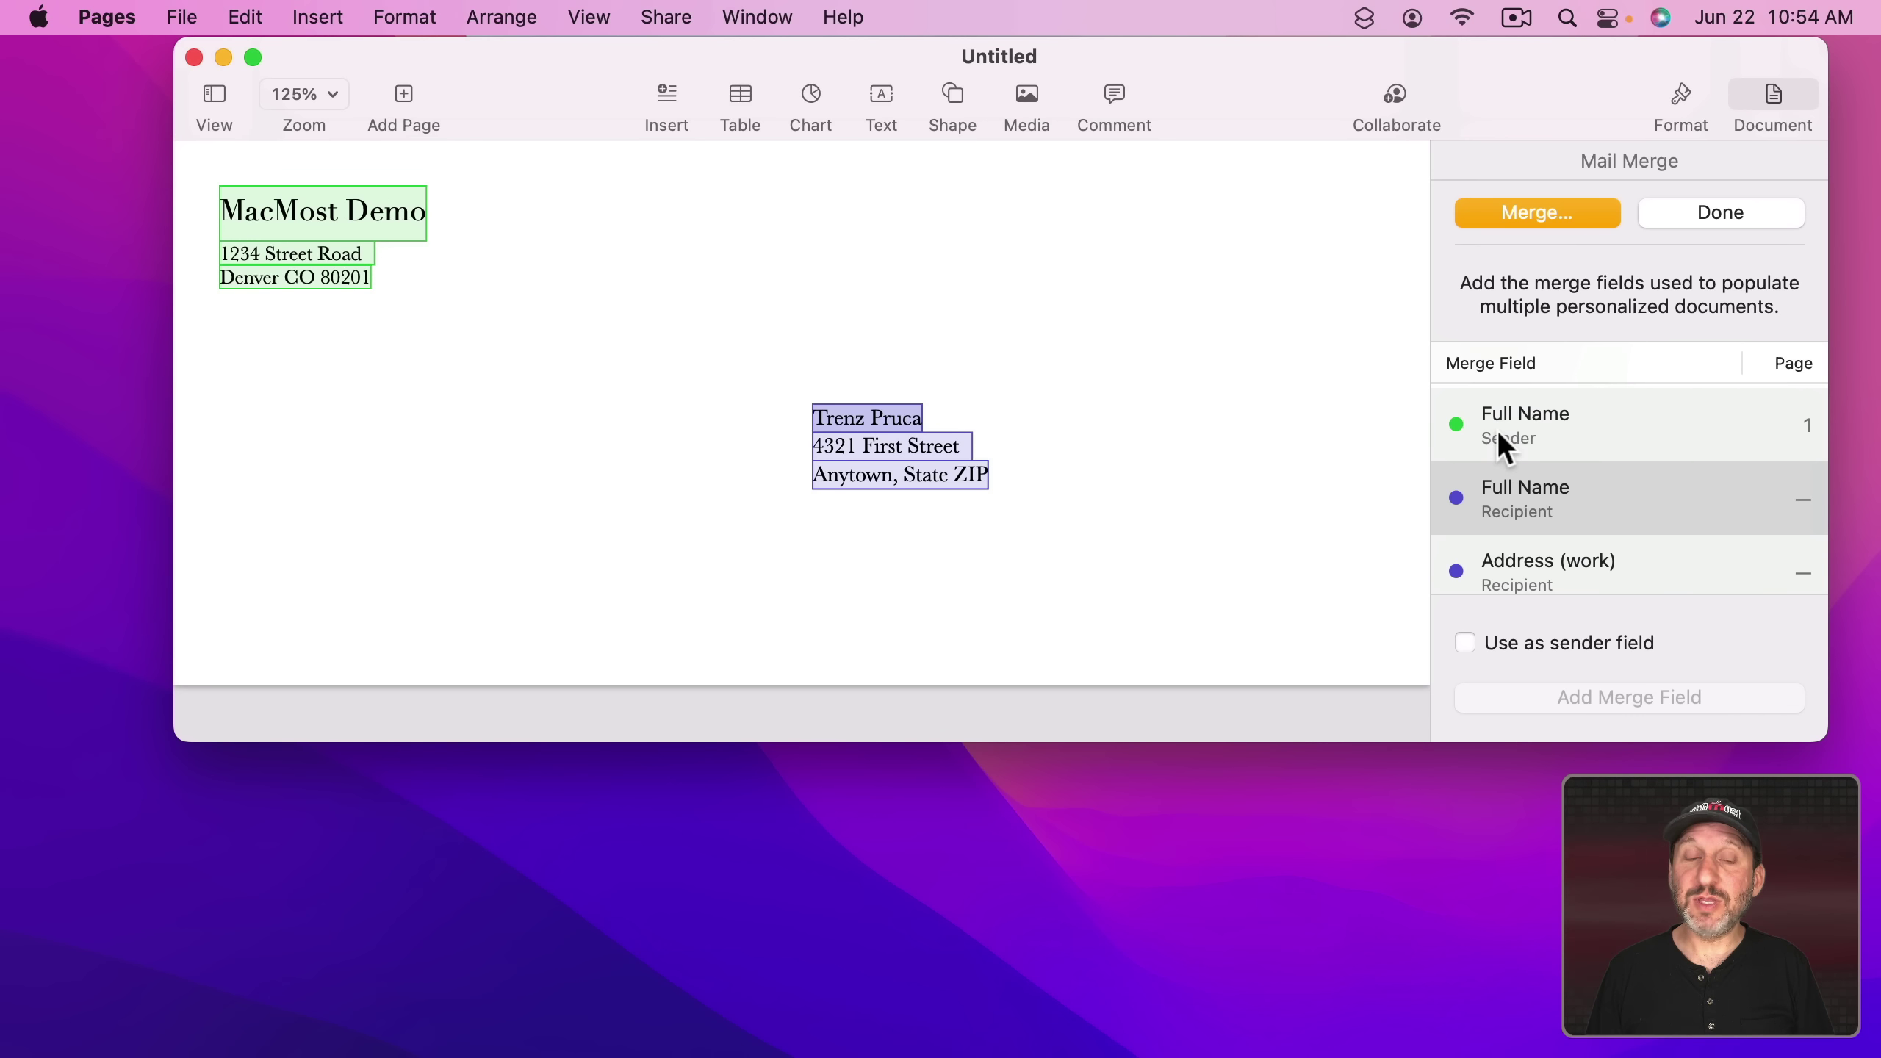
- Examine which envelope text each sender and recipient merge field for name and address corresponds to
scroll(1520, 437, up, 2)
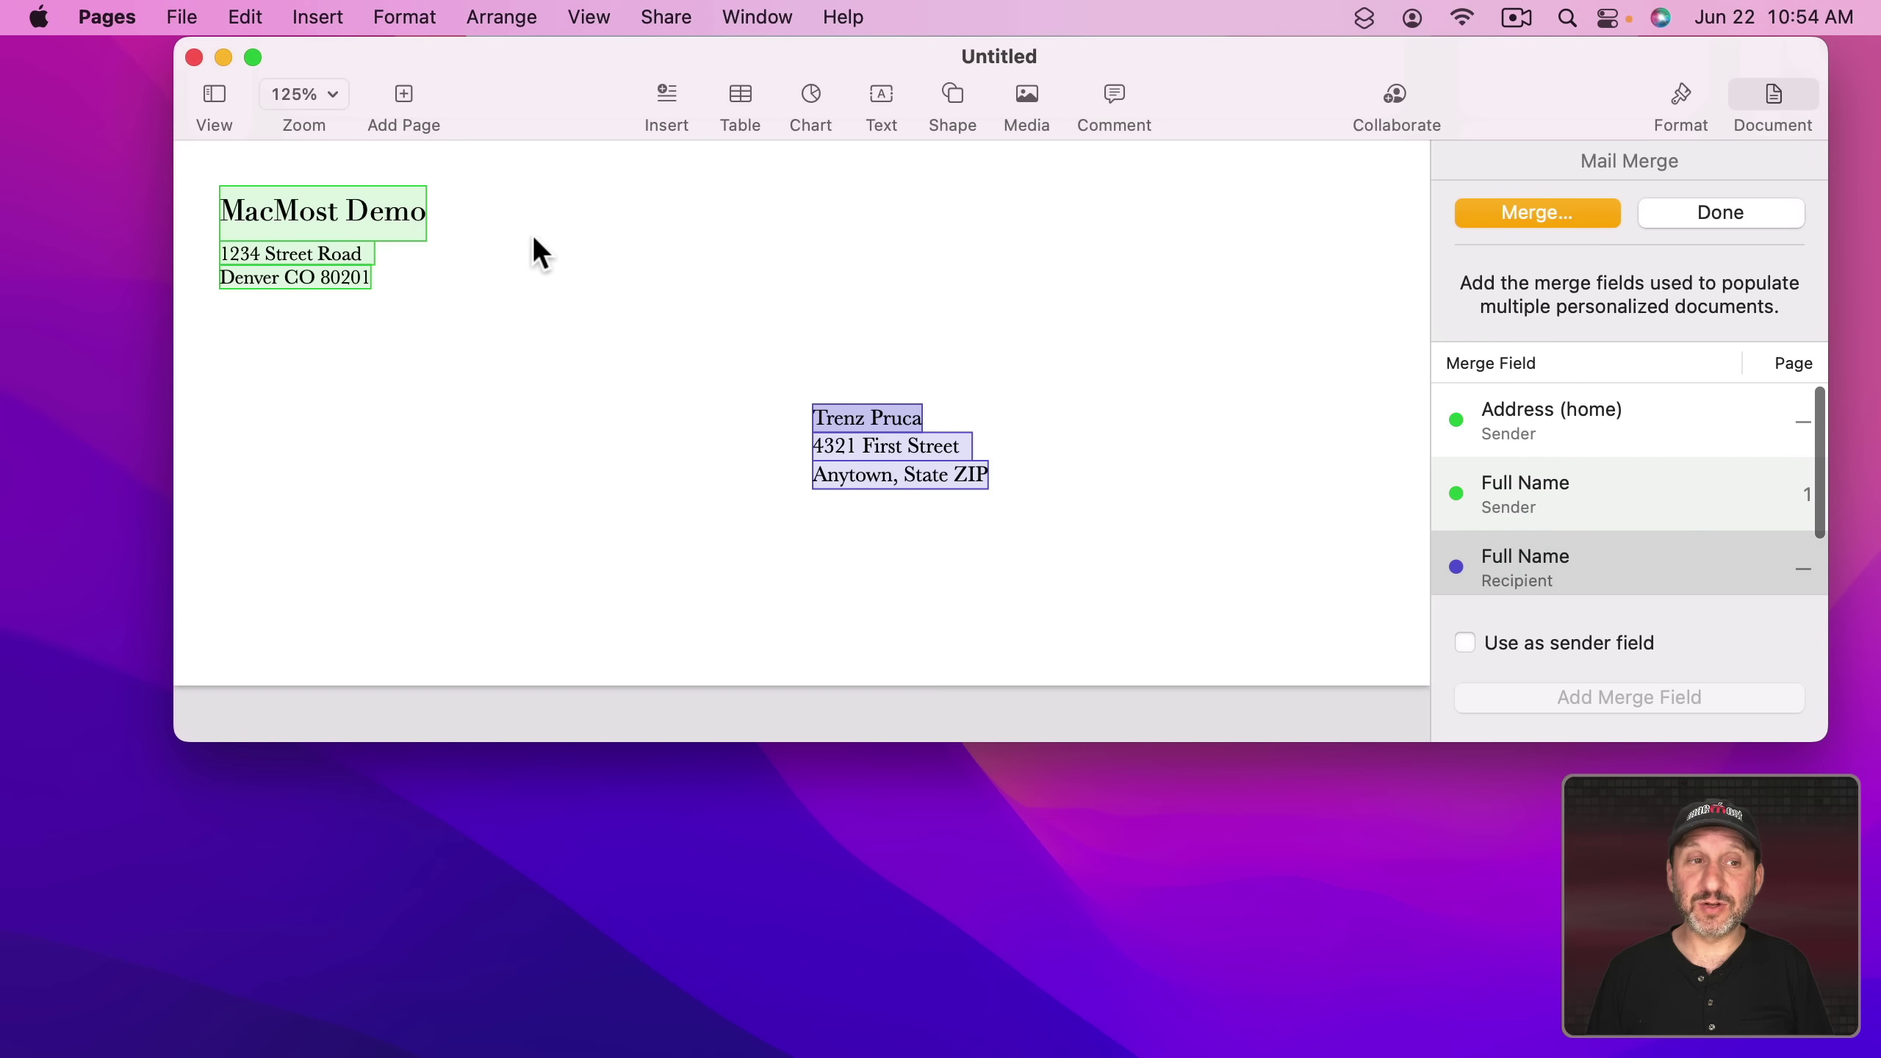
click(1573, 424)
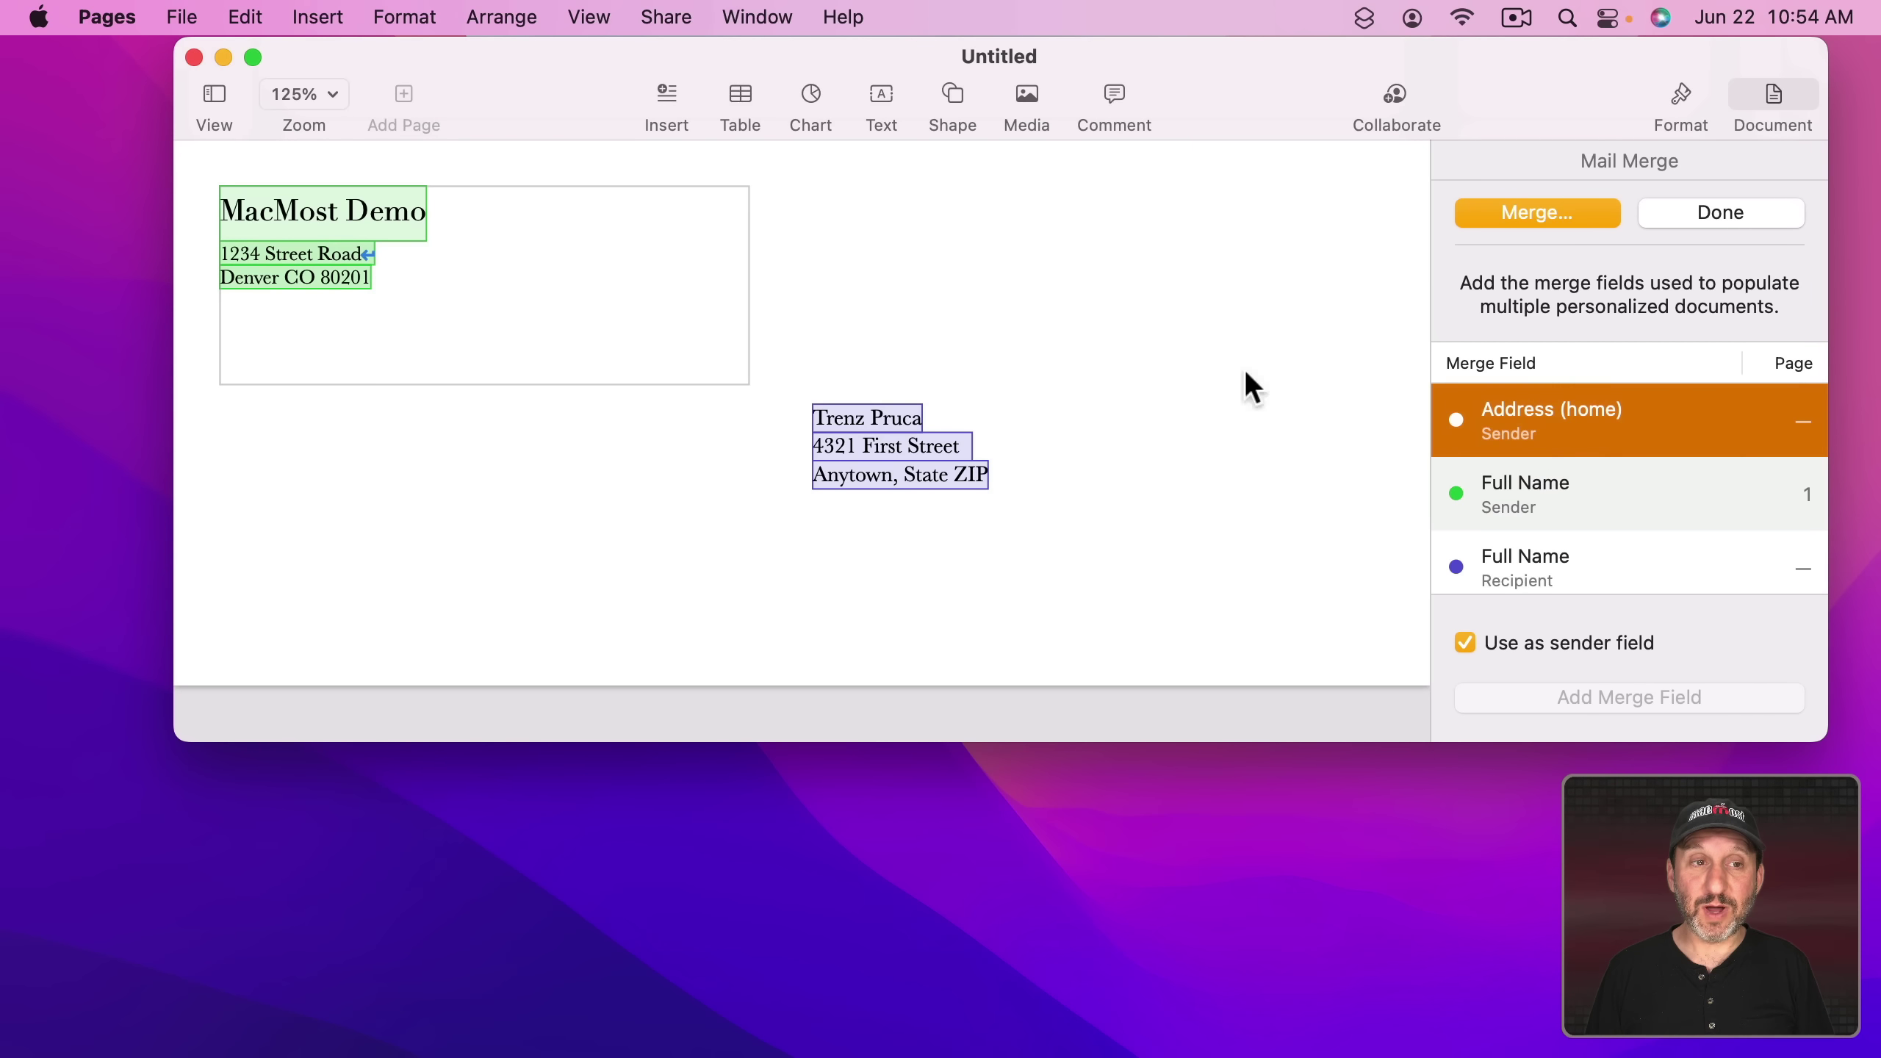
click(1500, 489)
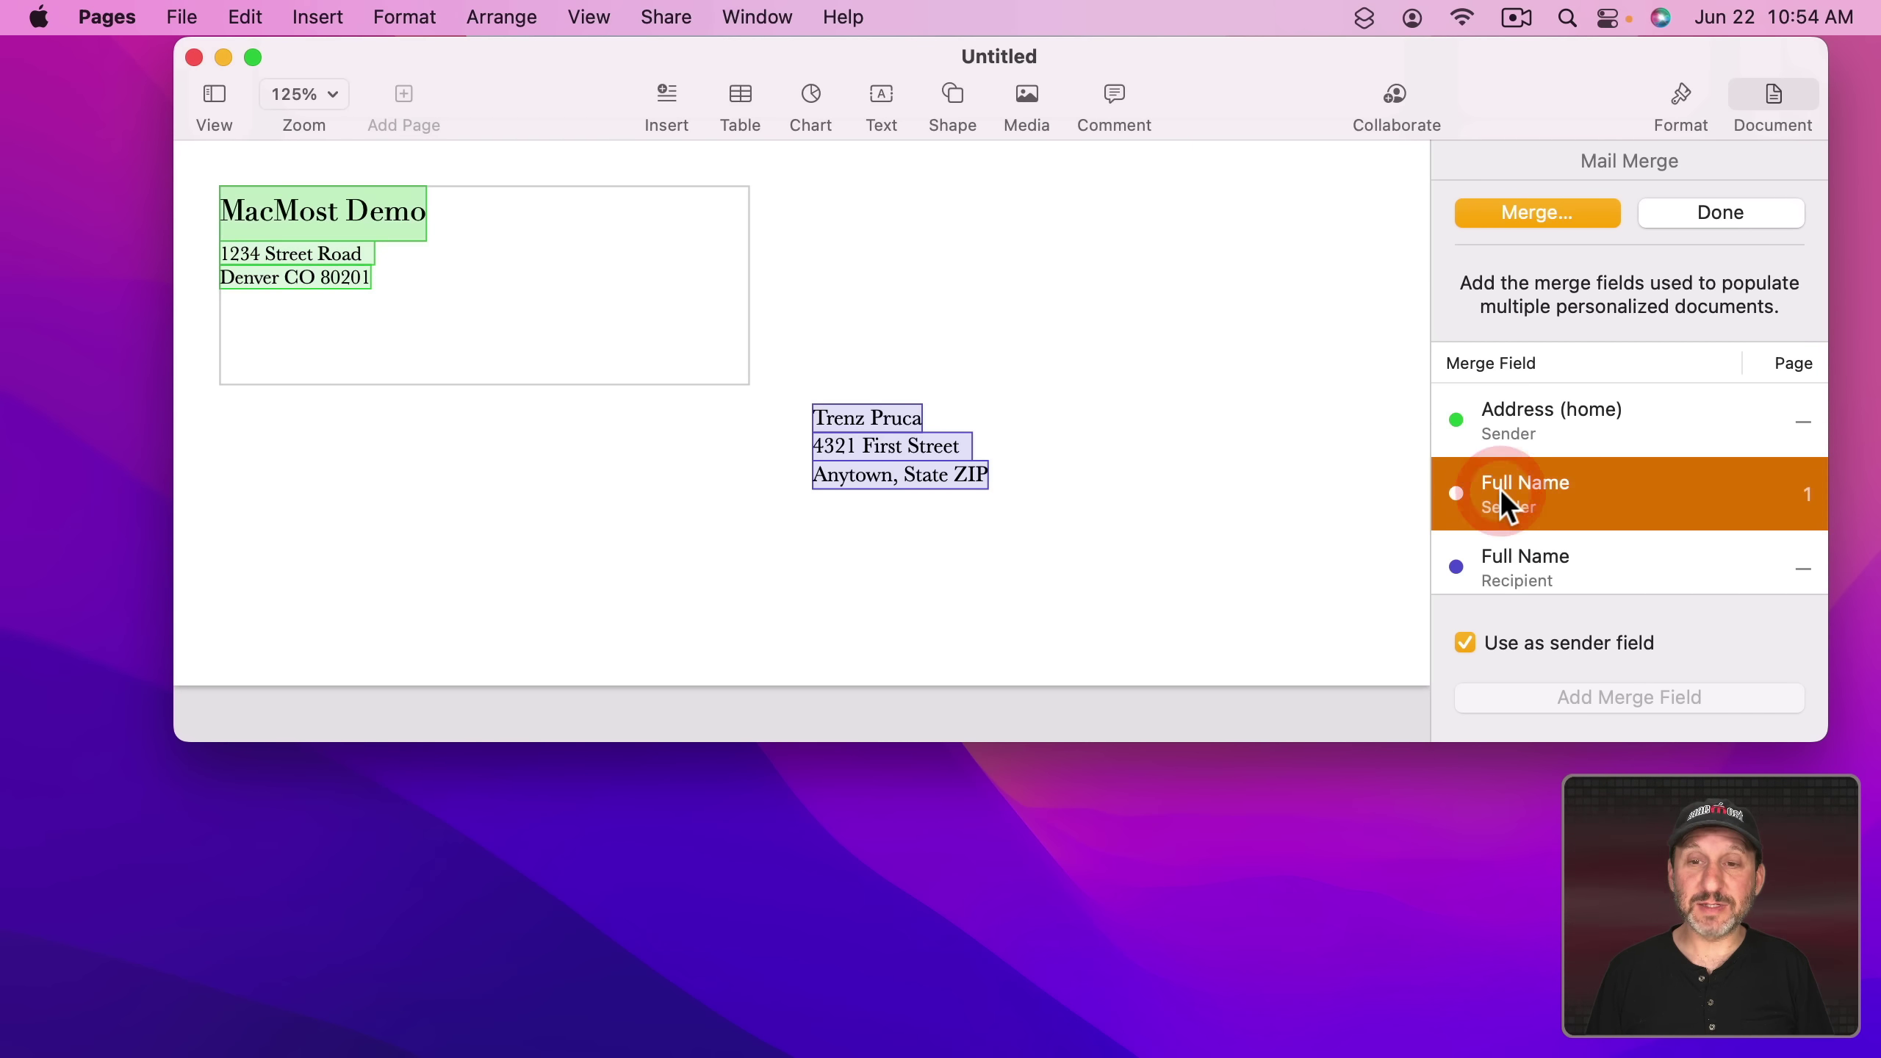
scroll(1502, 489, down, 2)
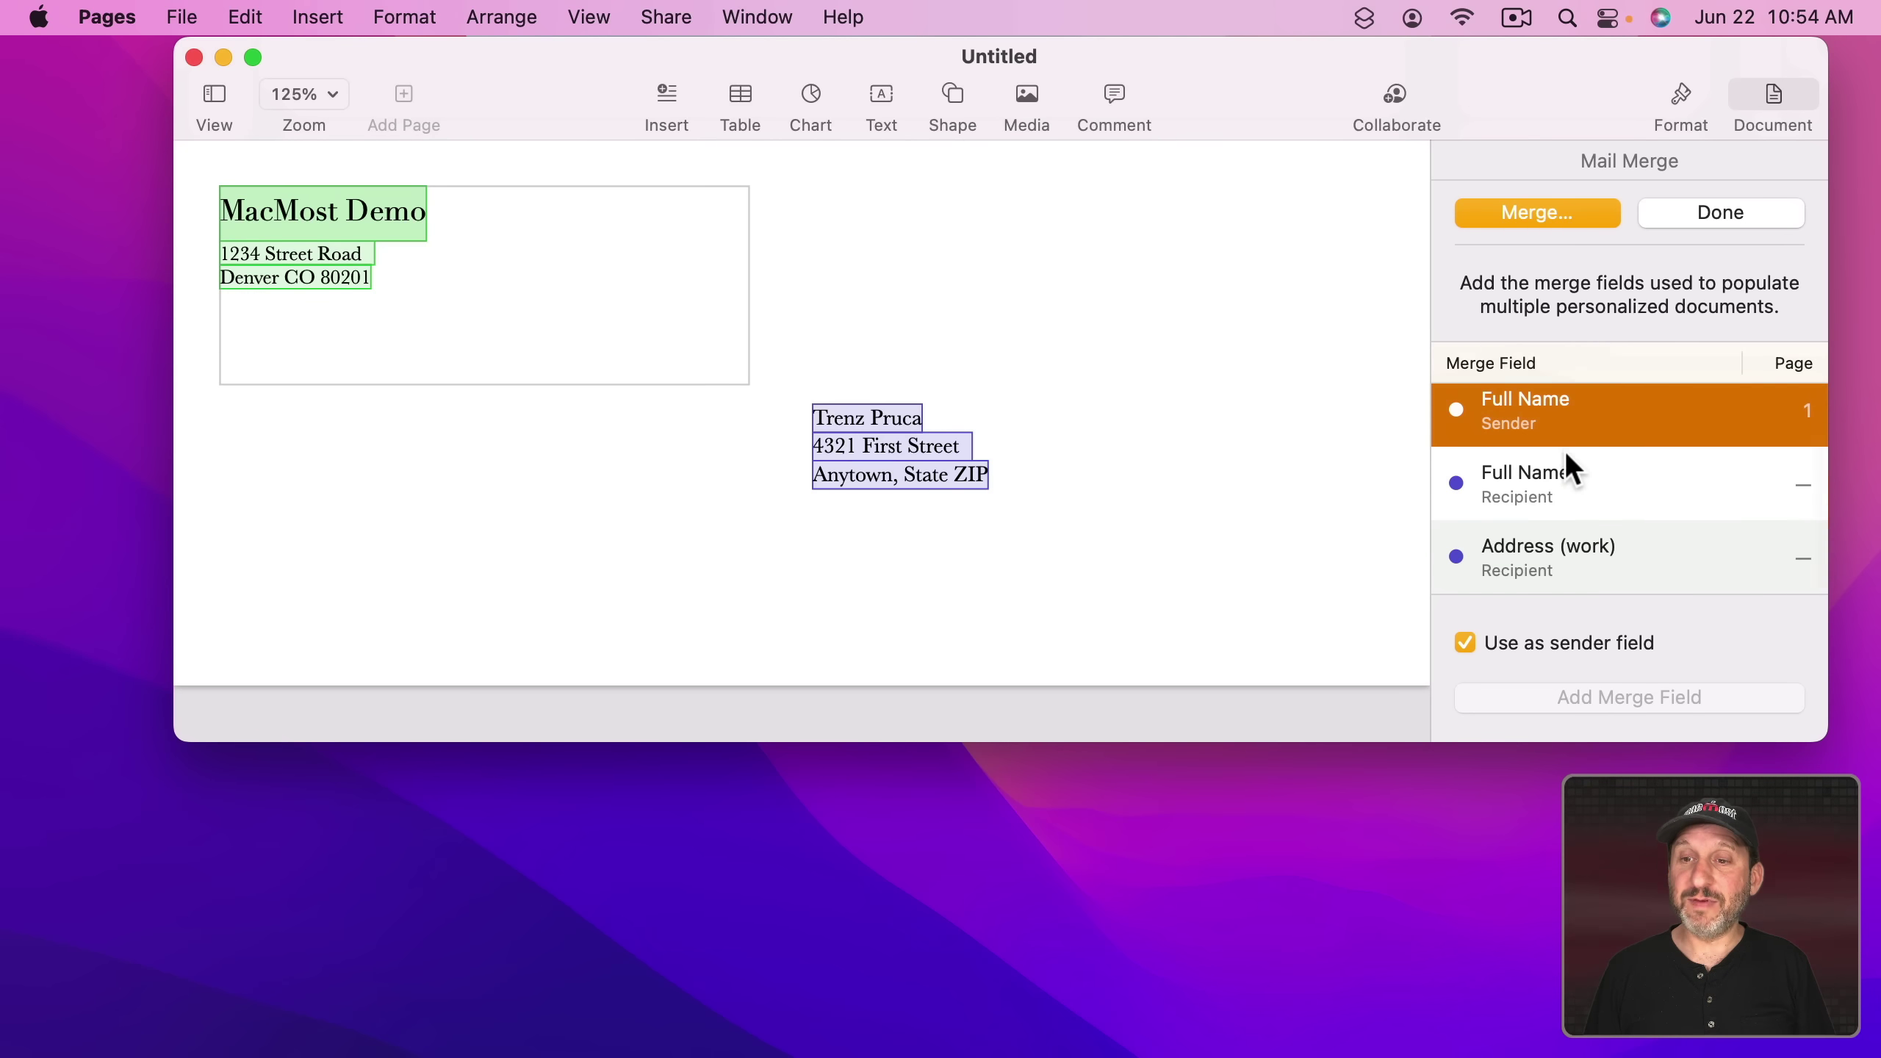
click(1563, 478)
click(1549, 557)
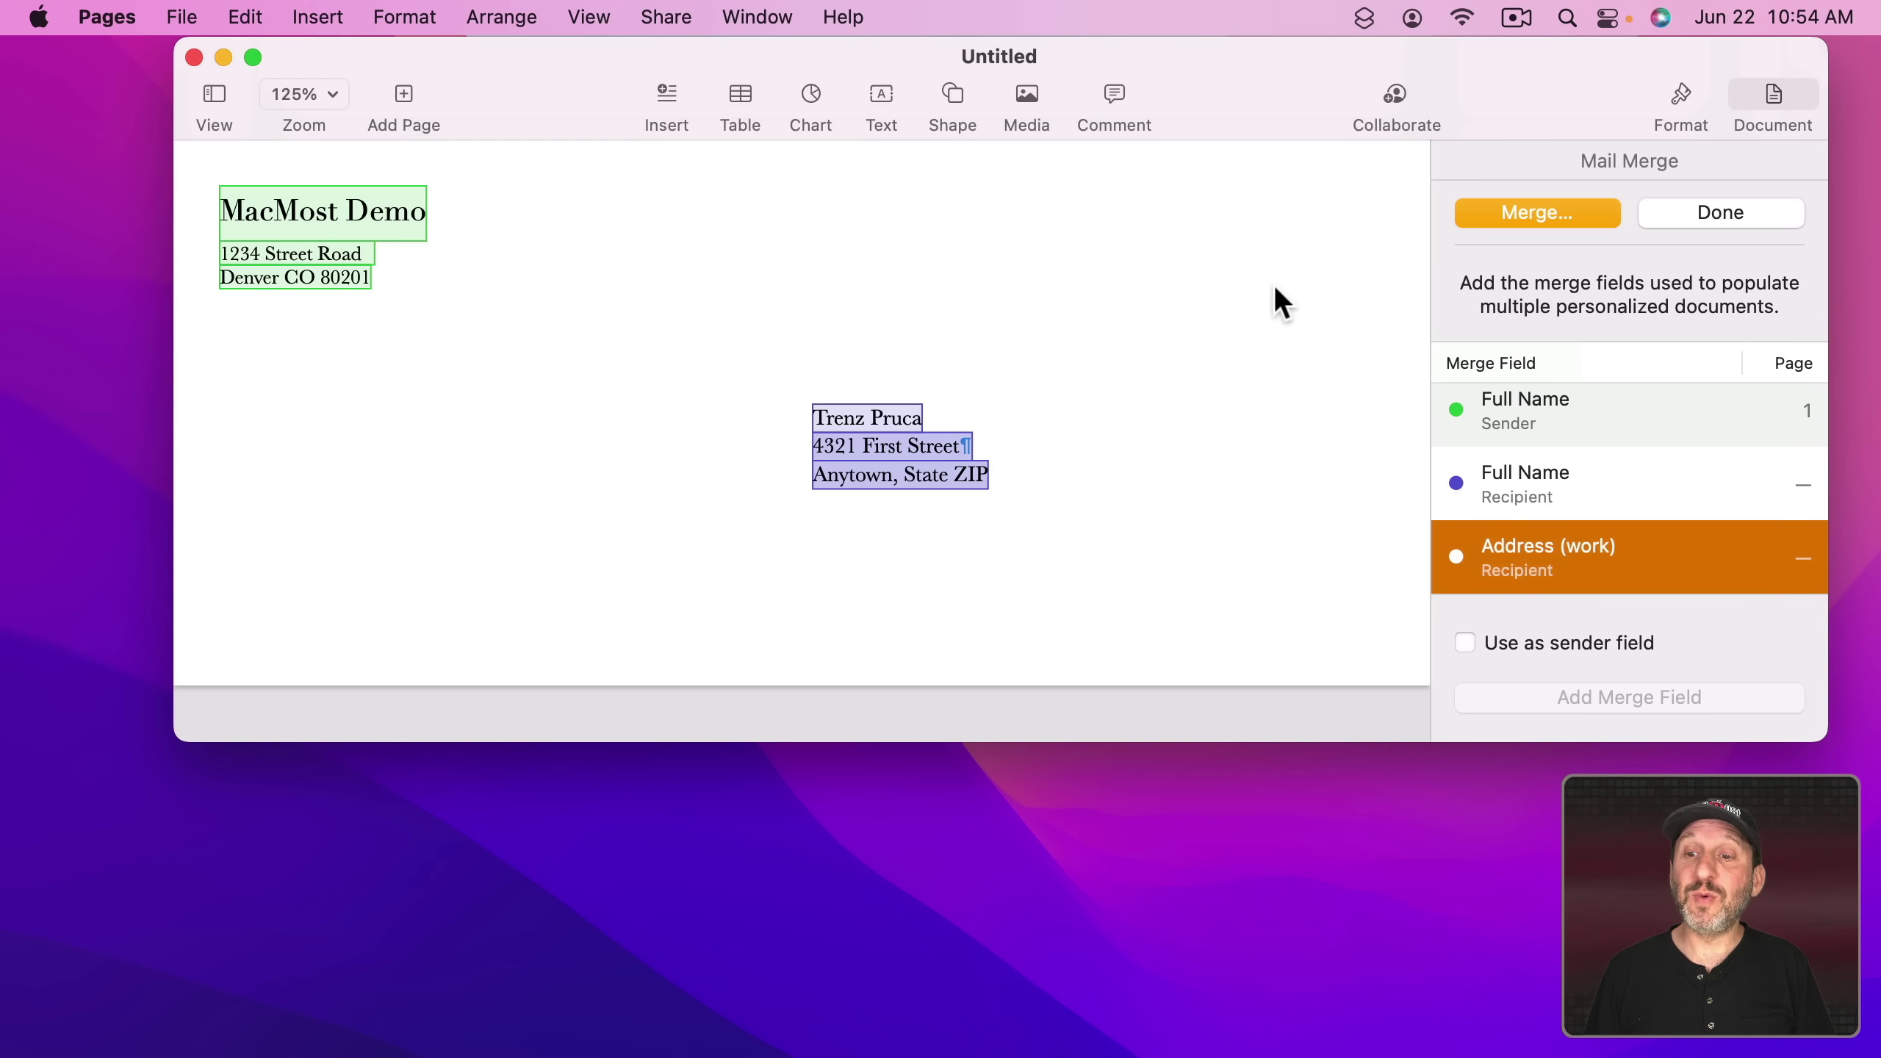
- Start setting up the merge with Contacts as the source and check which contact groups are offered
click(1529, 215)
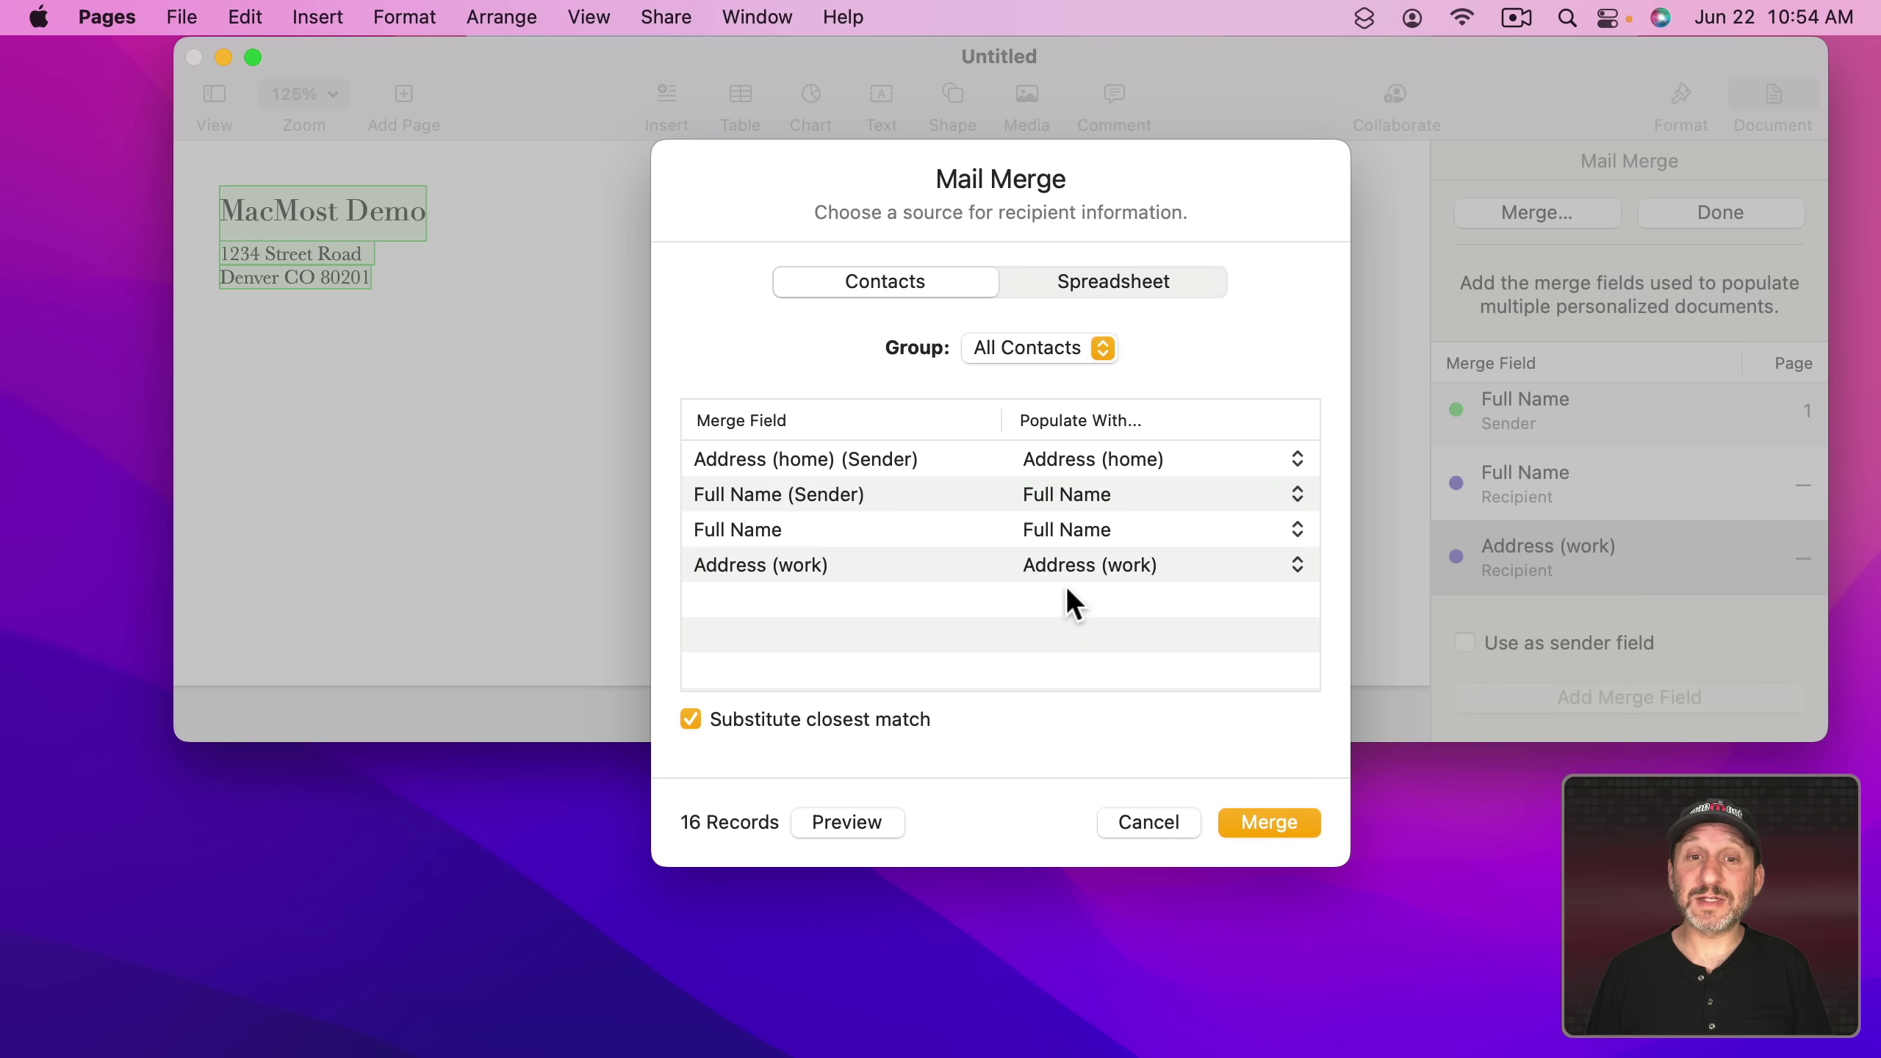
click(1023, 348)
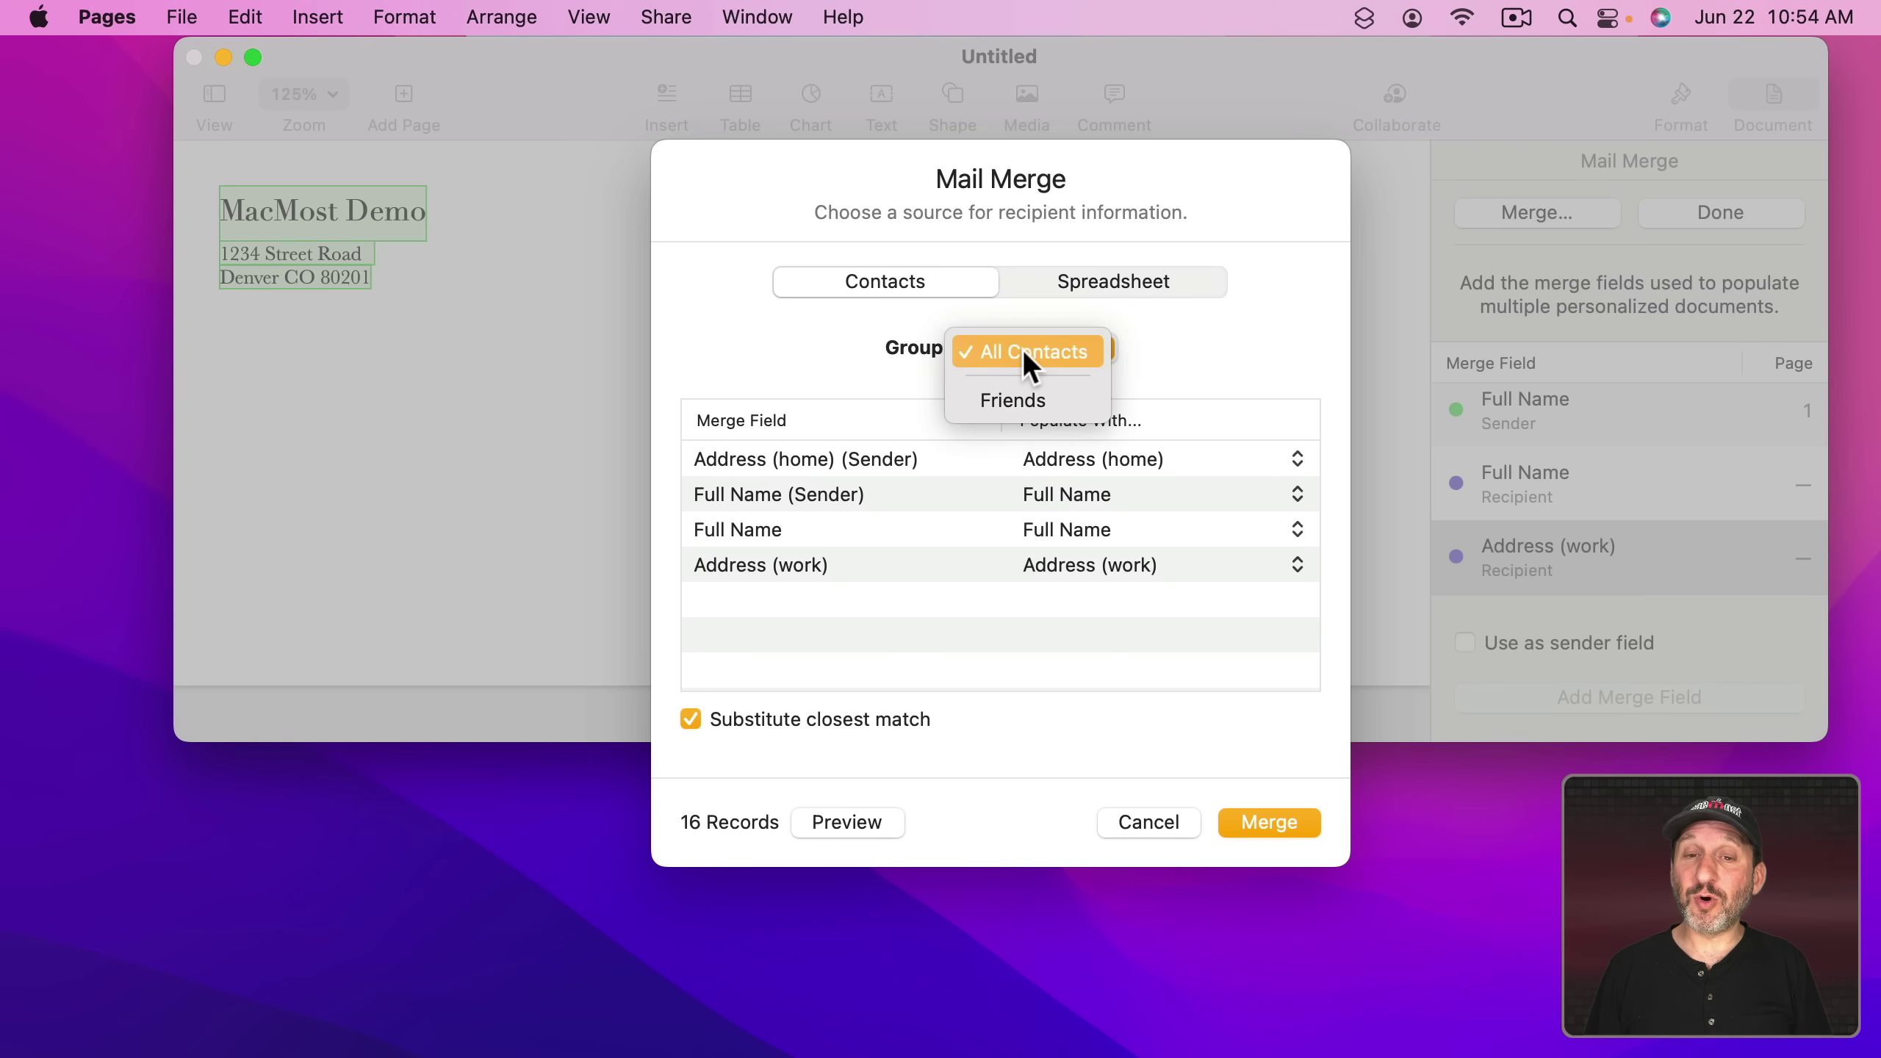
click(829, 348)
- Switch to Contacts and compare All Contacts with the Friends group, checking the commands for creating a group
click(674, 1027)
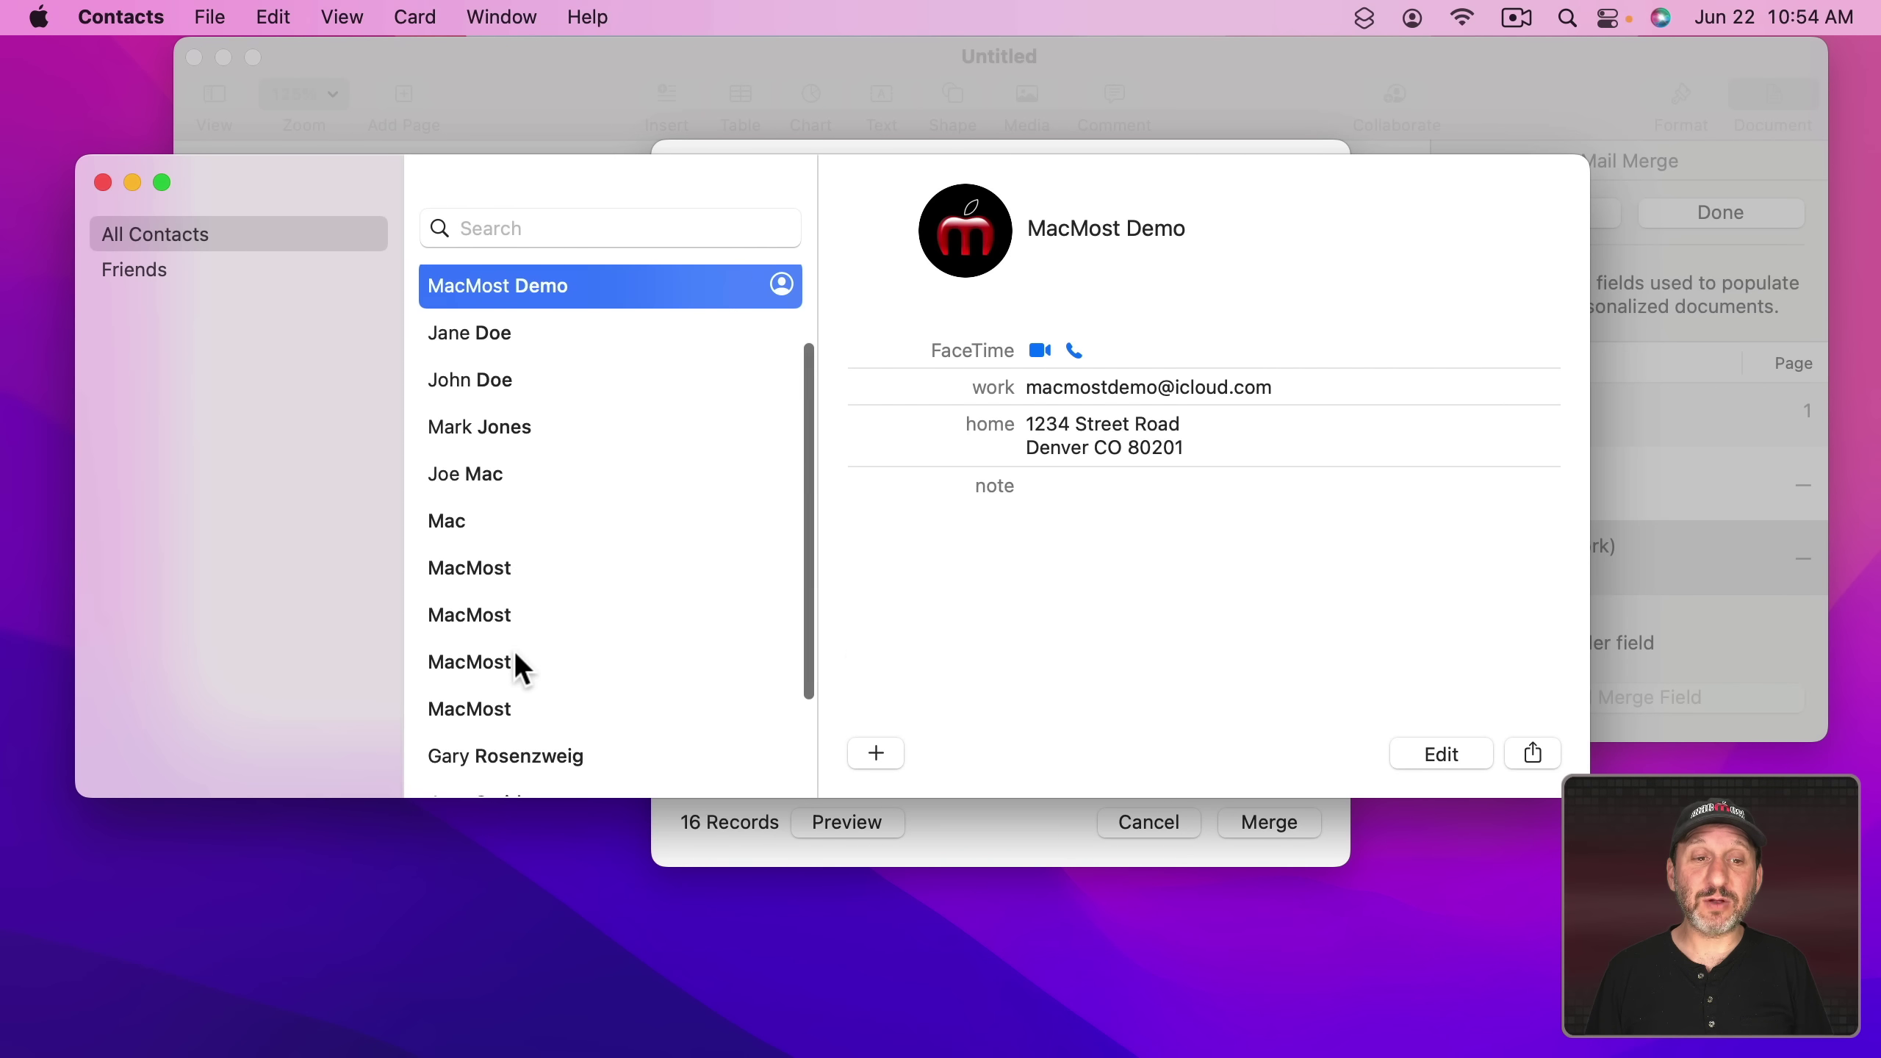
scroll(519, 666, up, 1)
scroll(514, 650, up, 1)
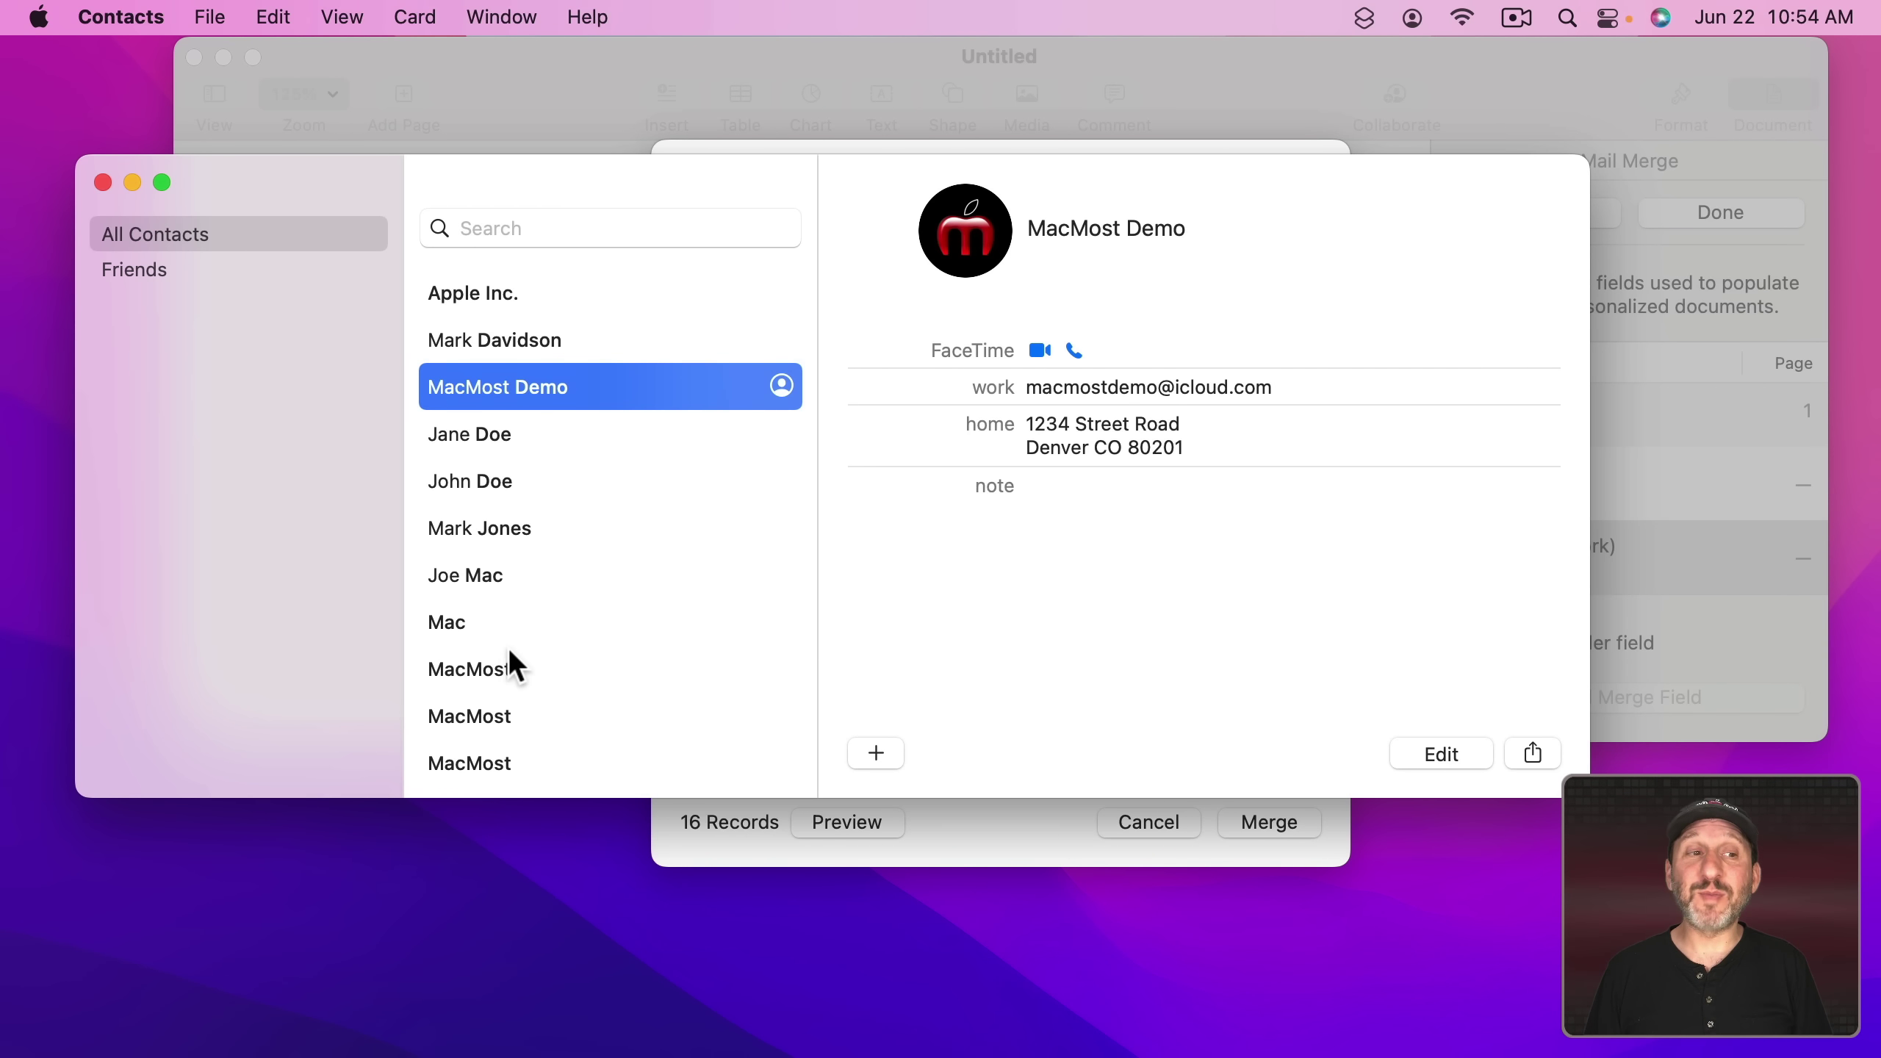
click(128, 270)
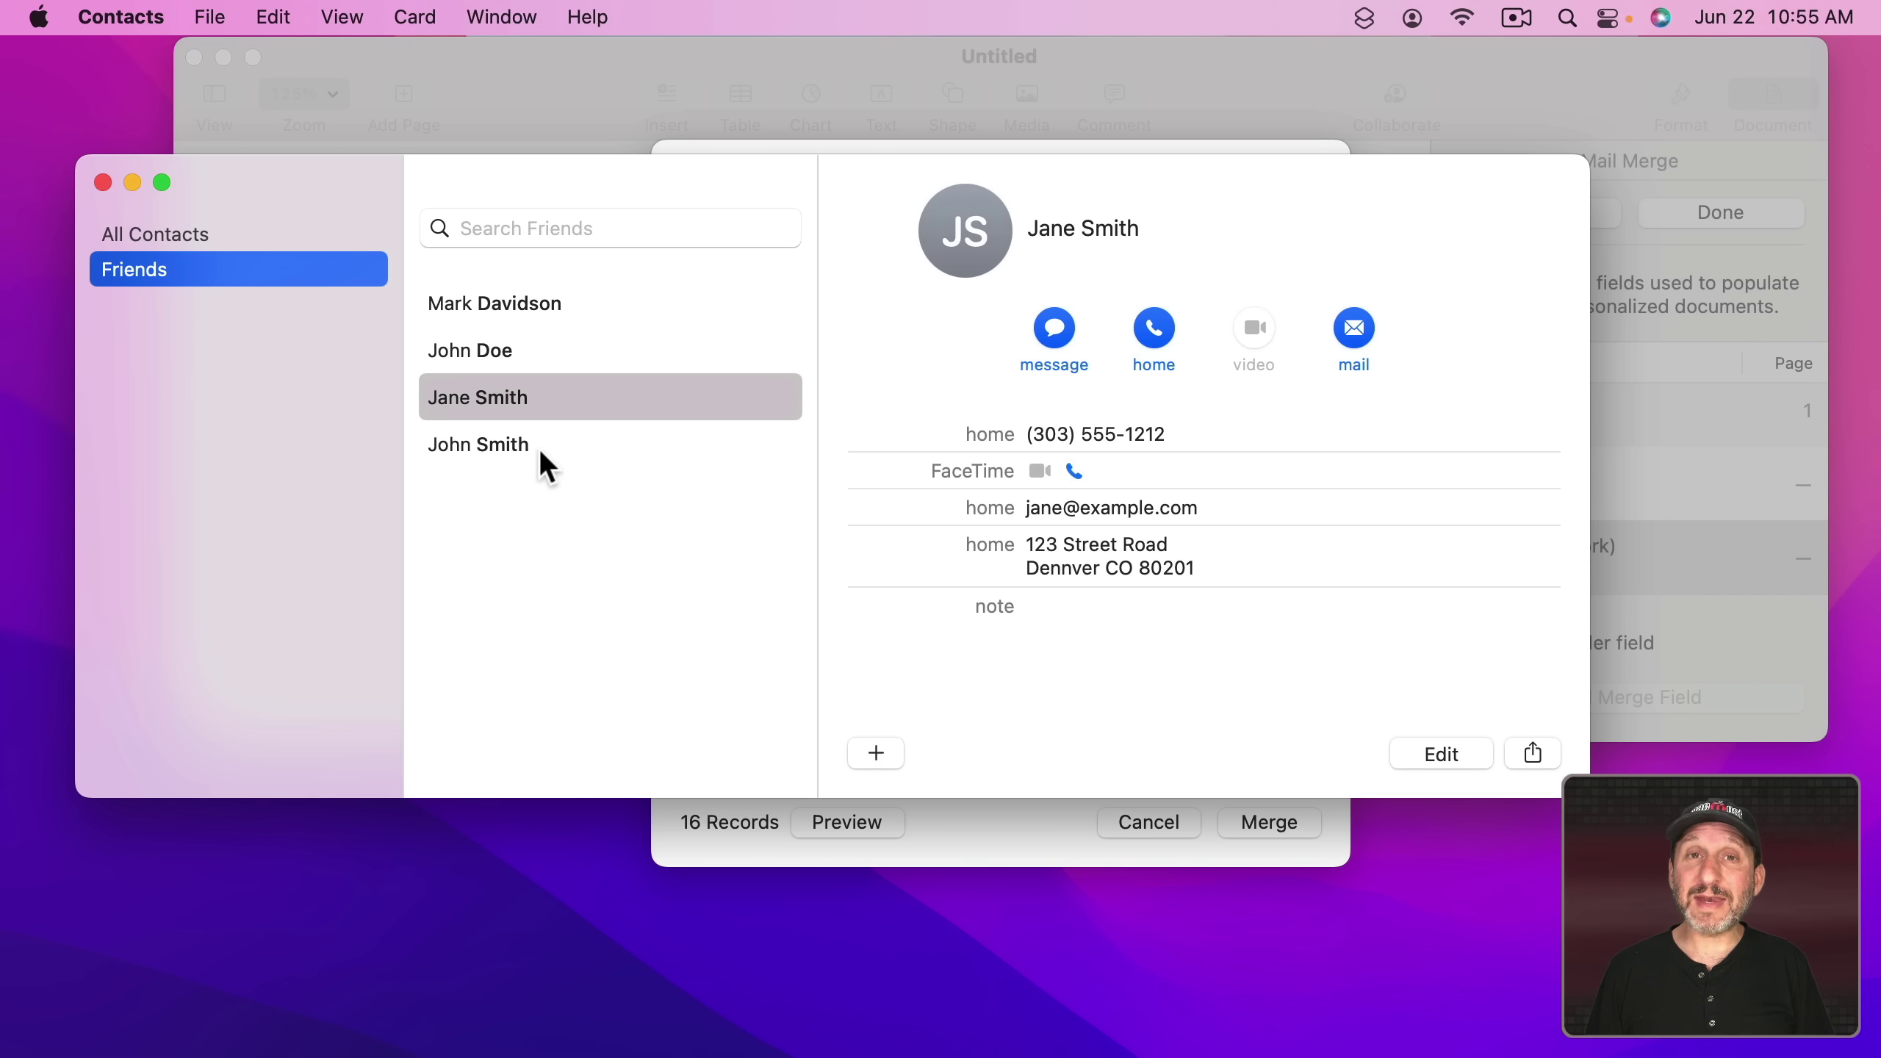
click(208, 17)
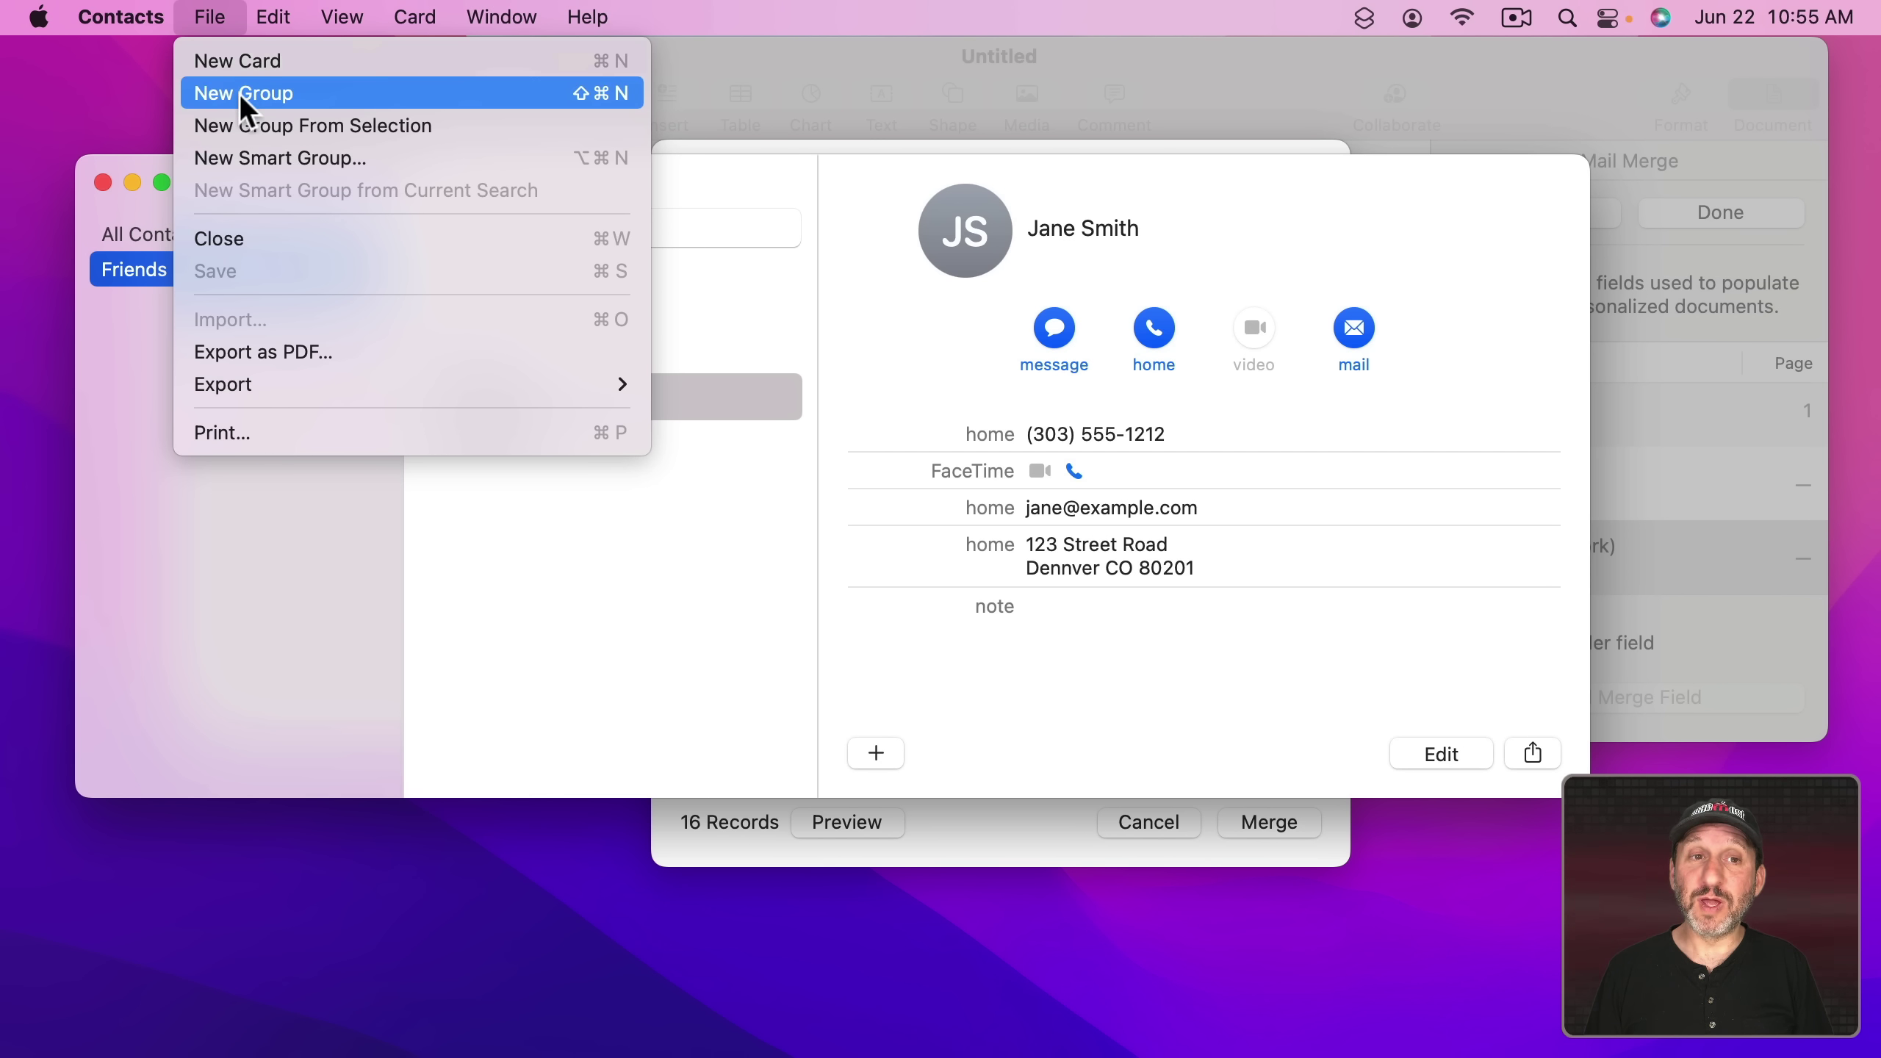
click(118, 409)
click(234, 235)
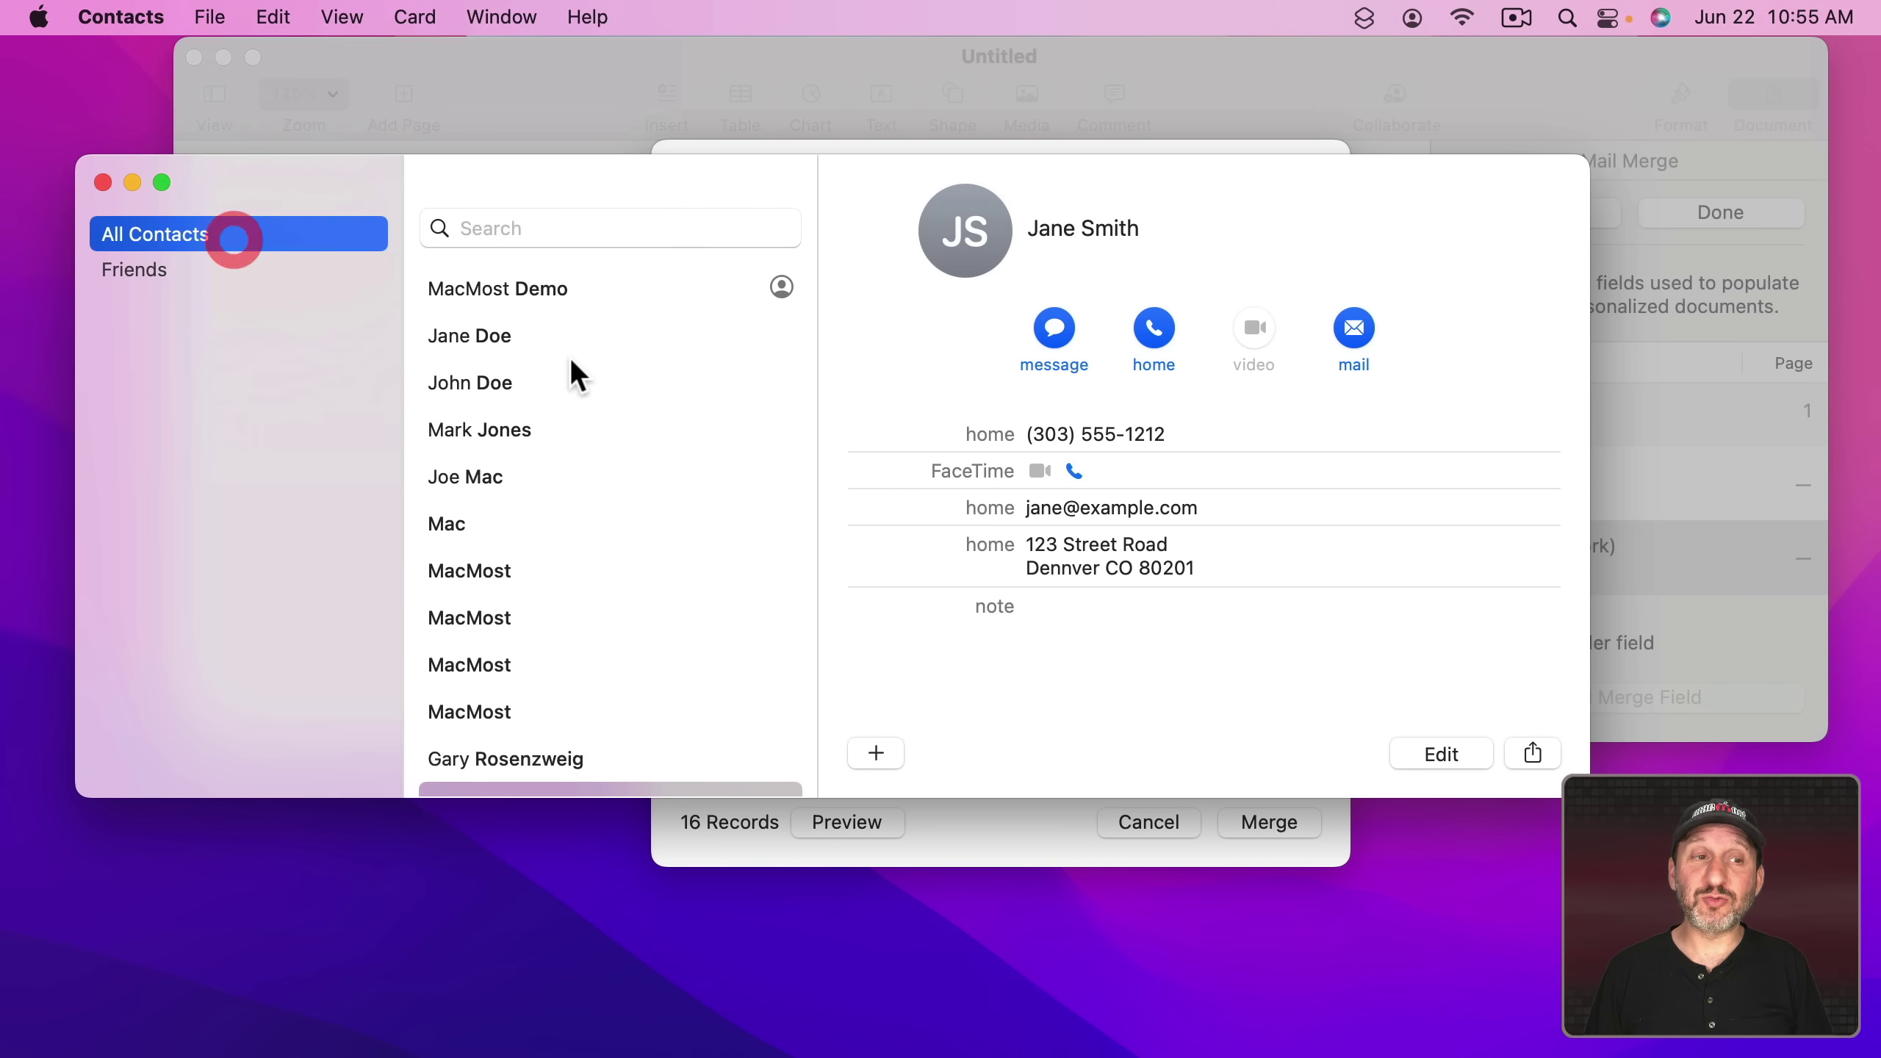
click(156, 271)
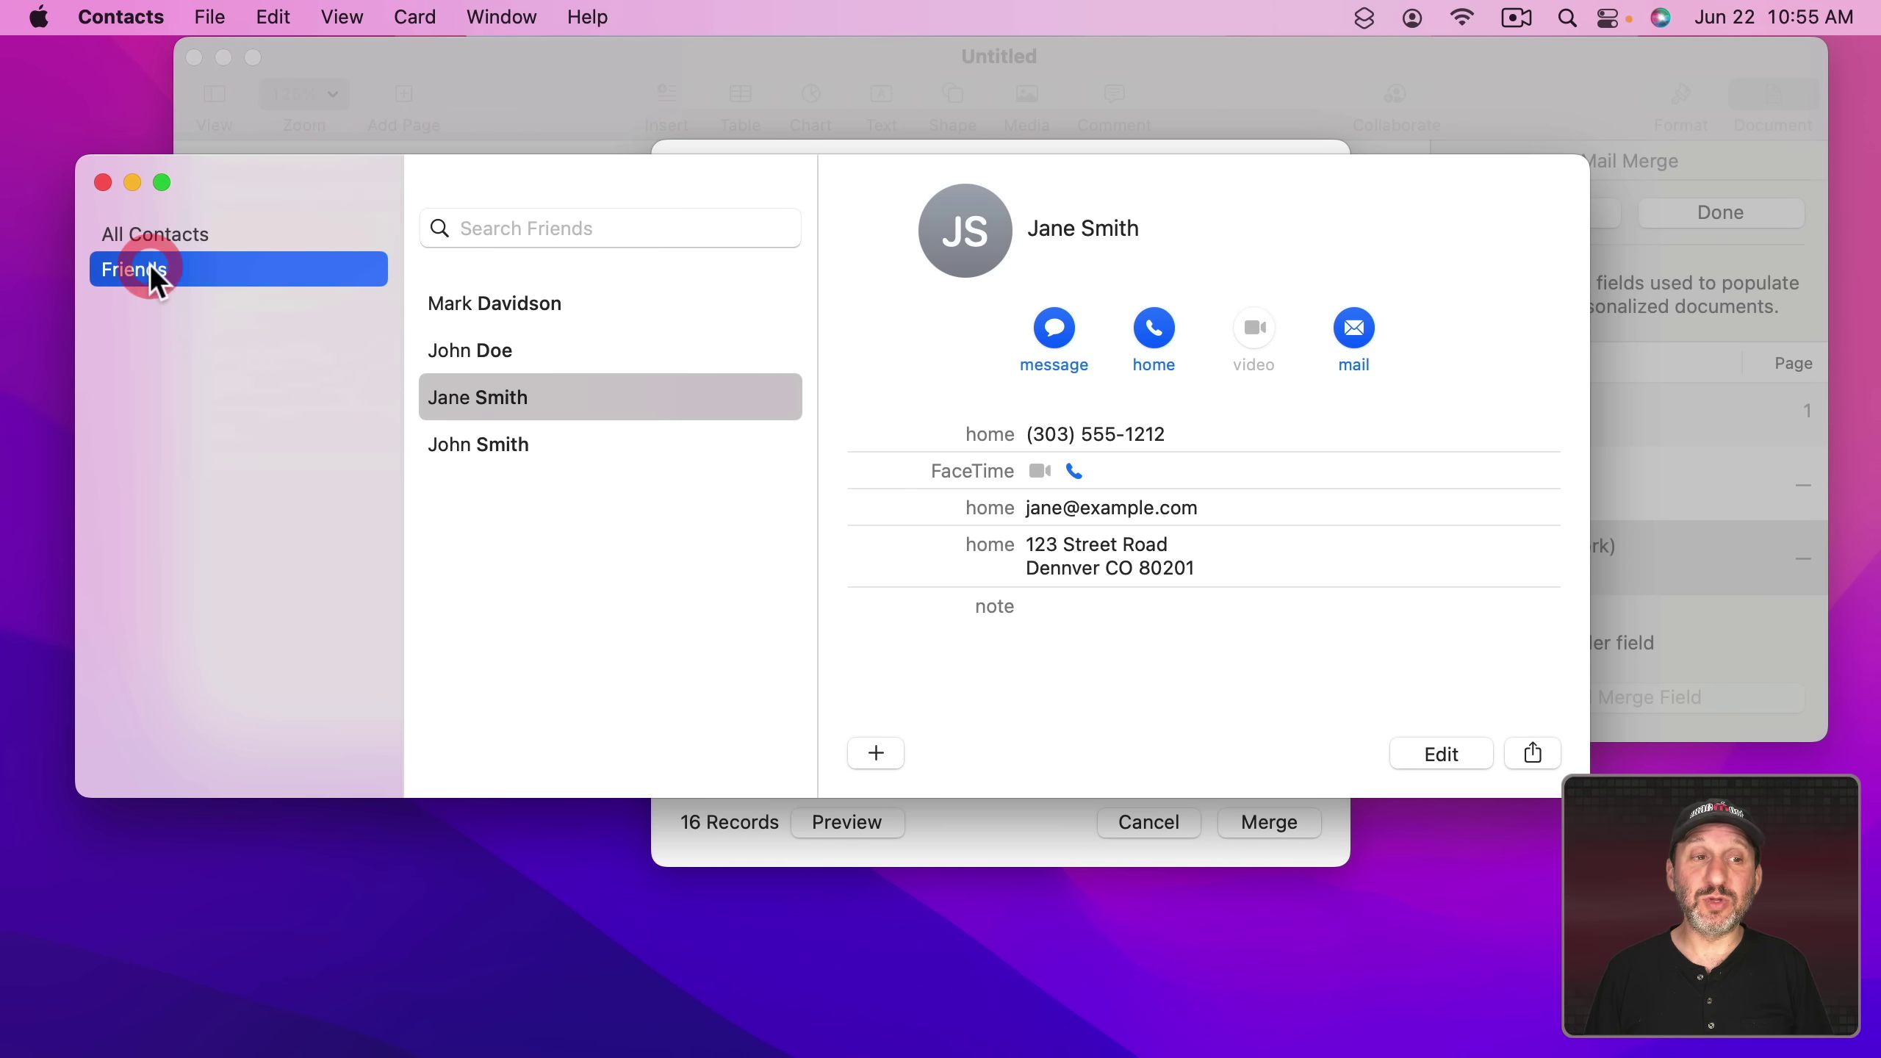
- Review the address on each card in the Friends group, then quit Contacts
click(500, 315)
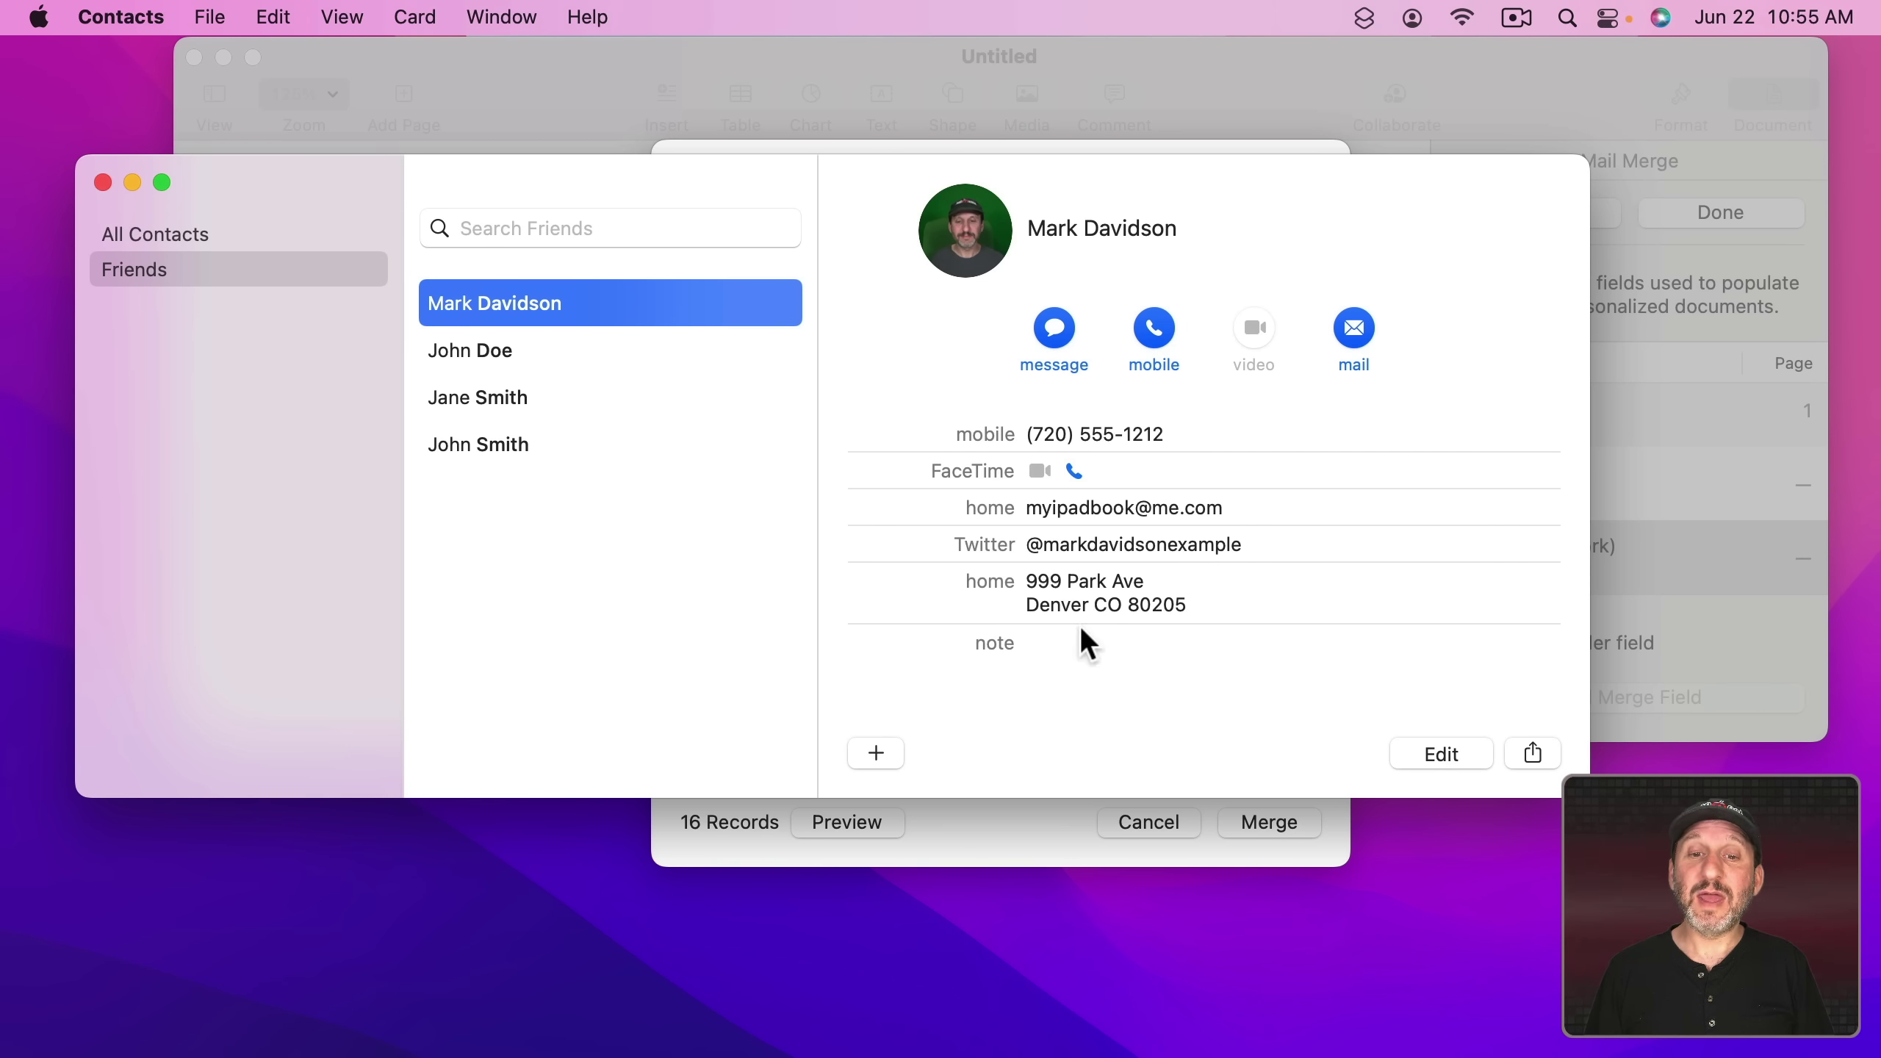
click(494, 347)
click(473, 395)
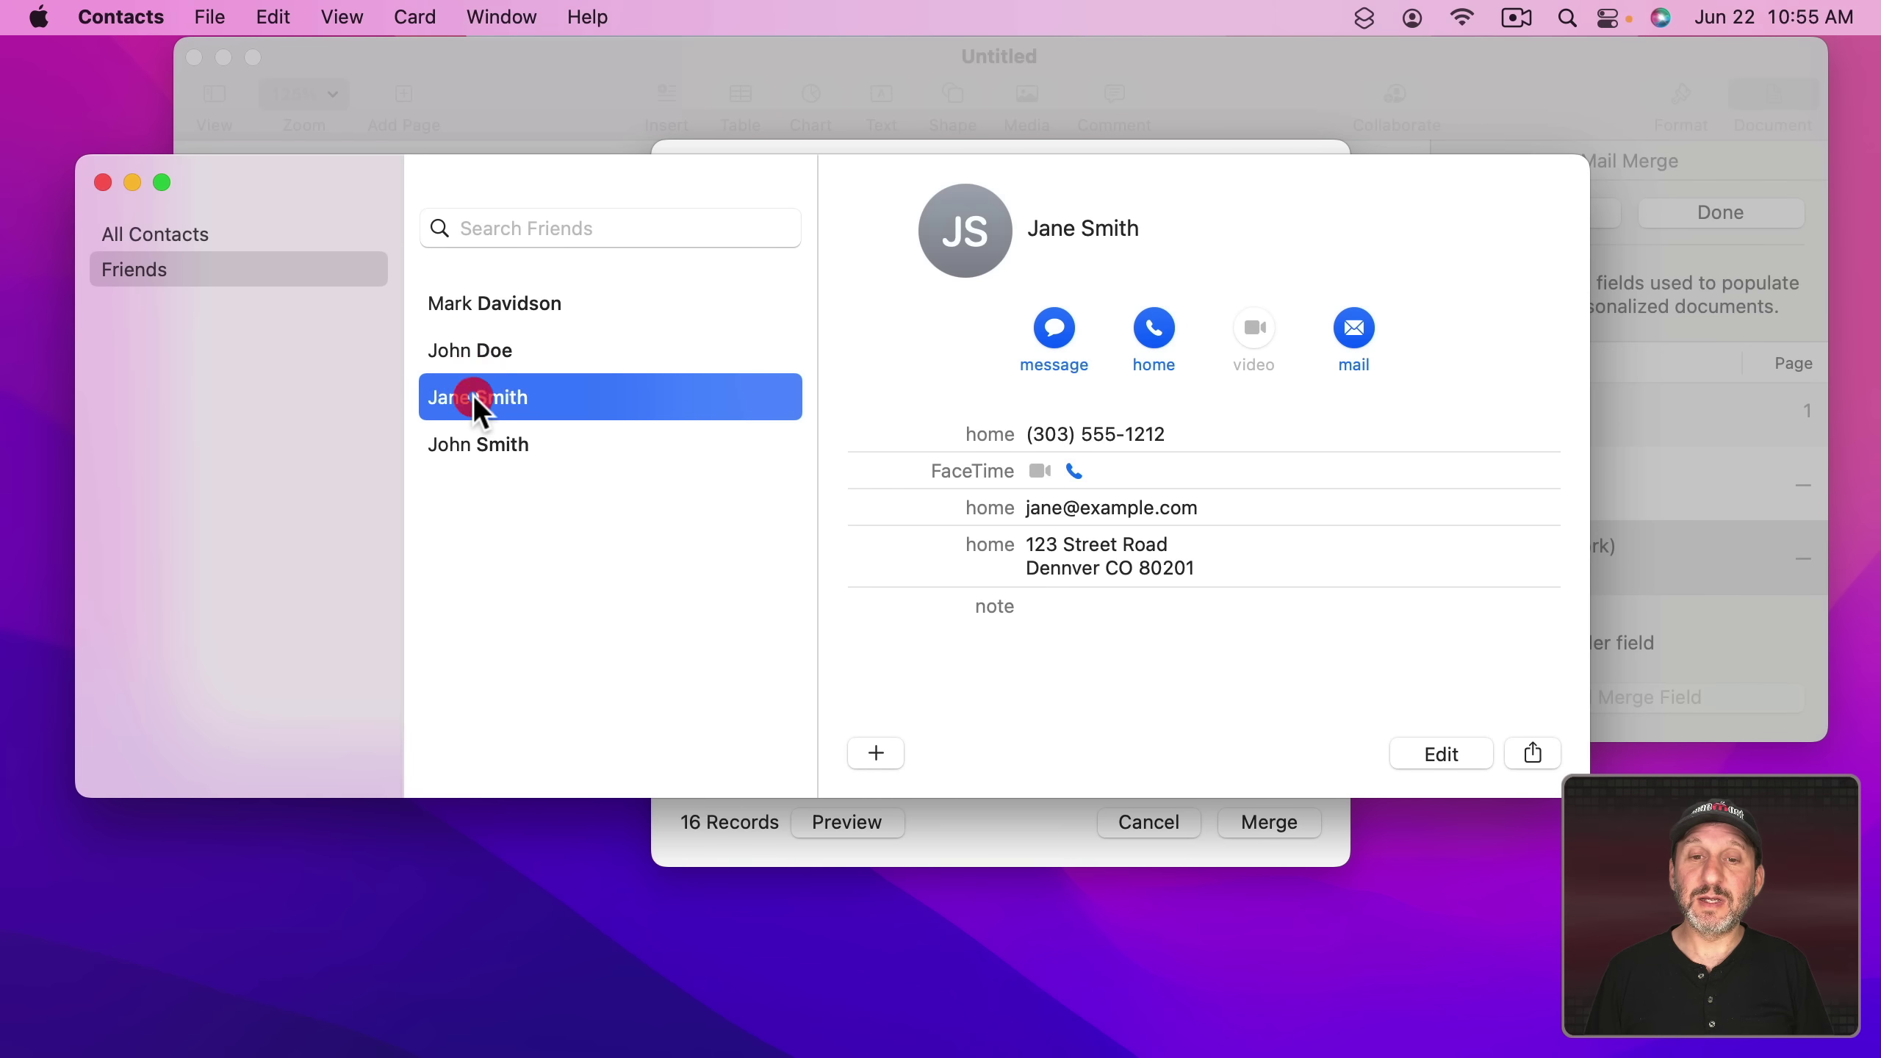
click(538, 444)
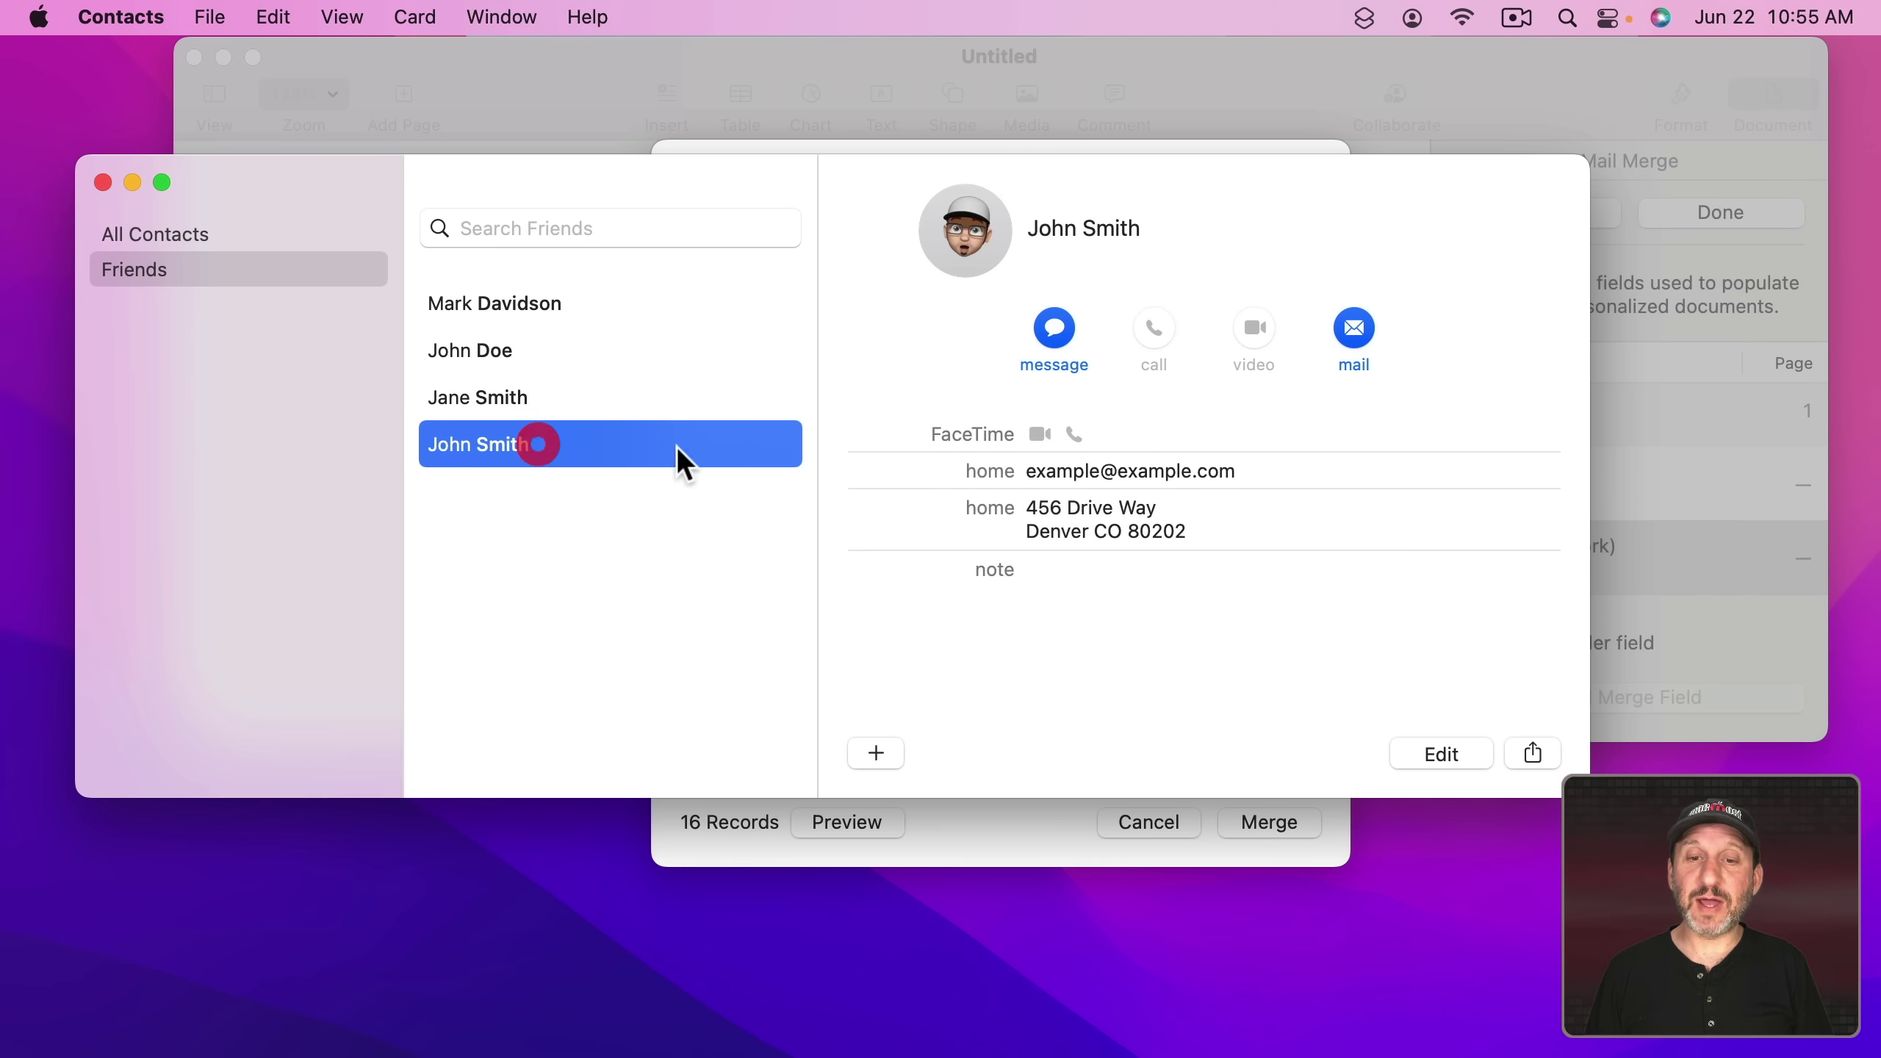
key(super+q)
- Set the mail merge recipient group to Friends
click(1037, 347)
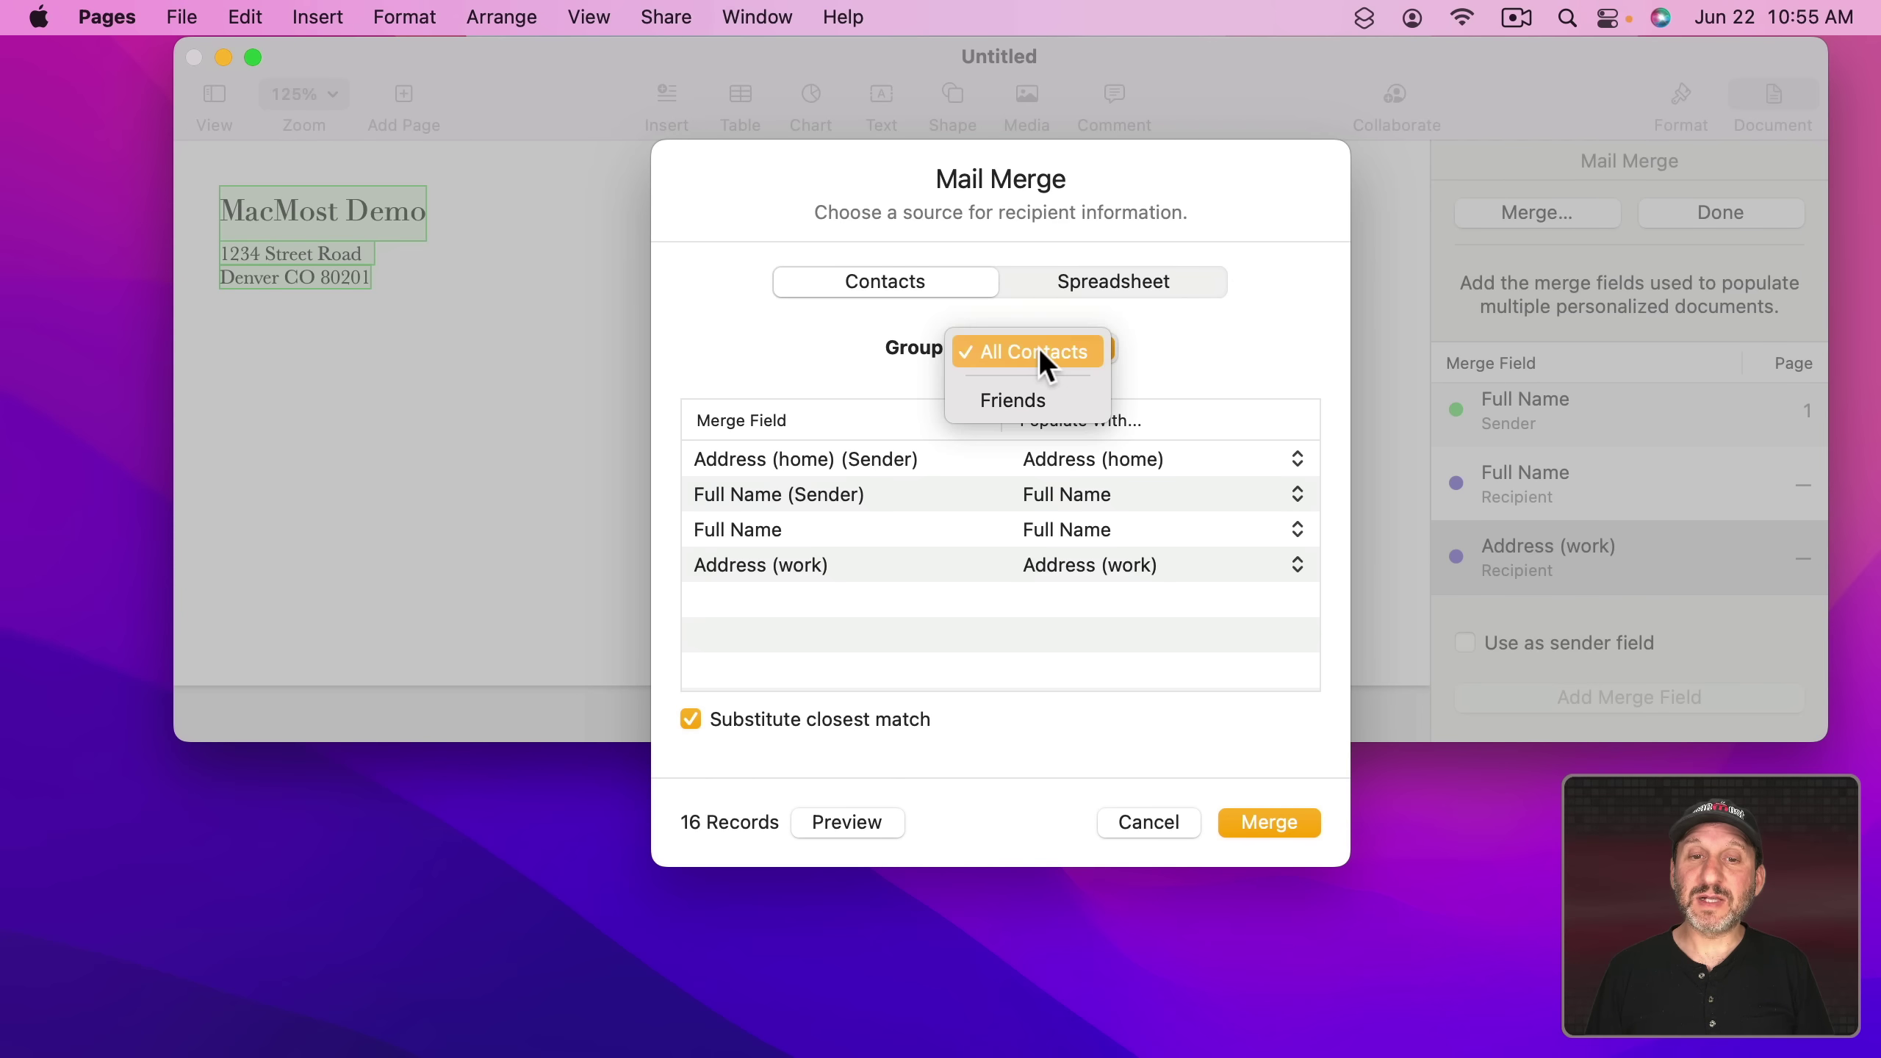
click(1038, 395)
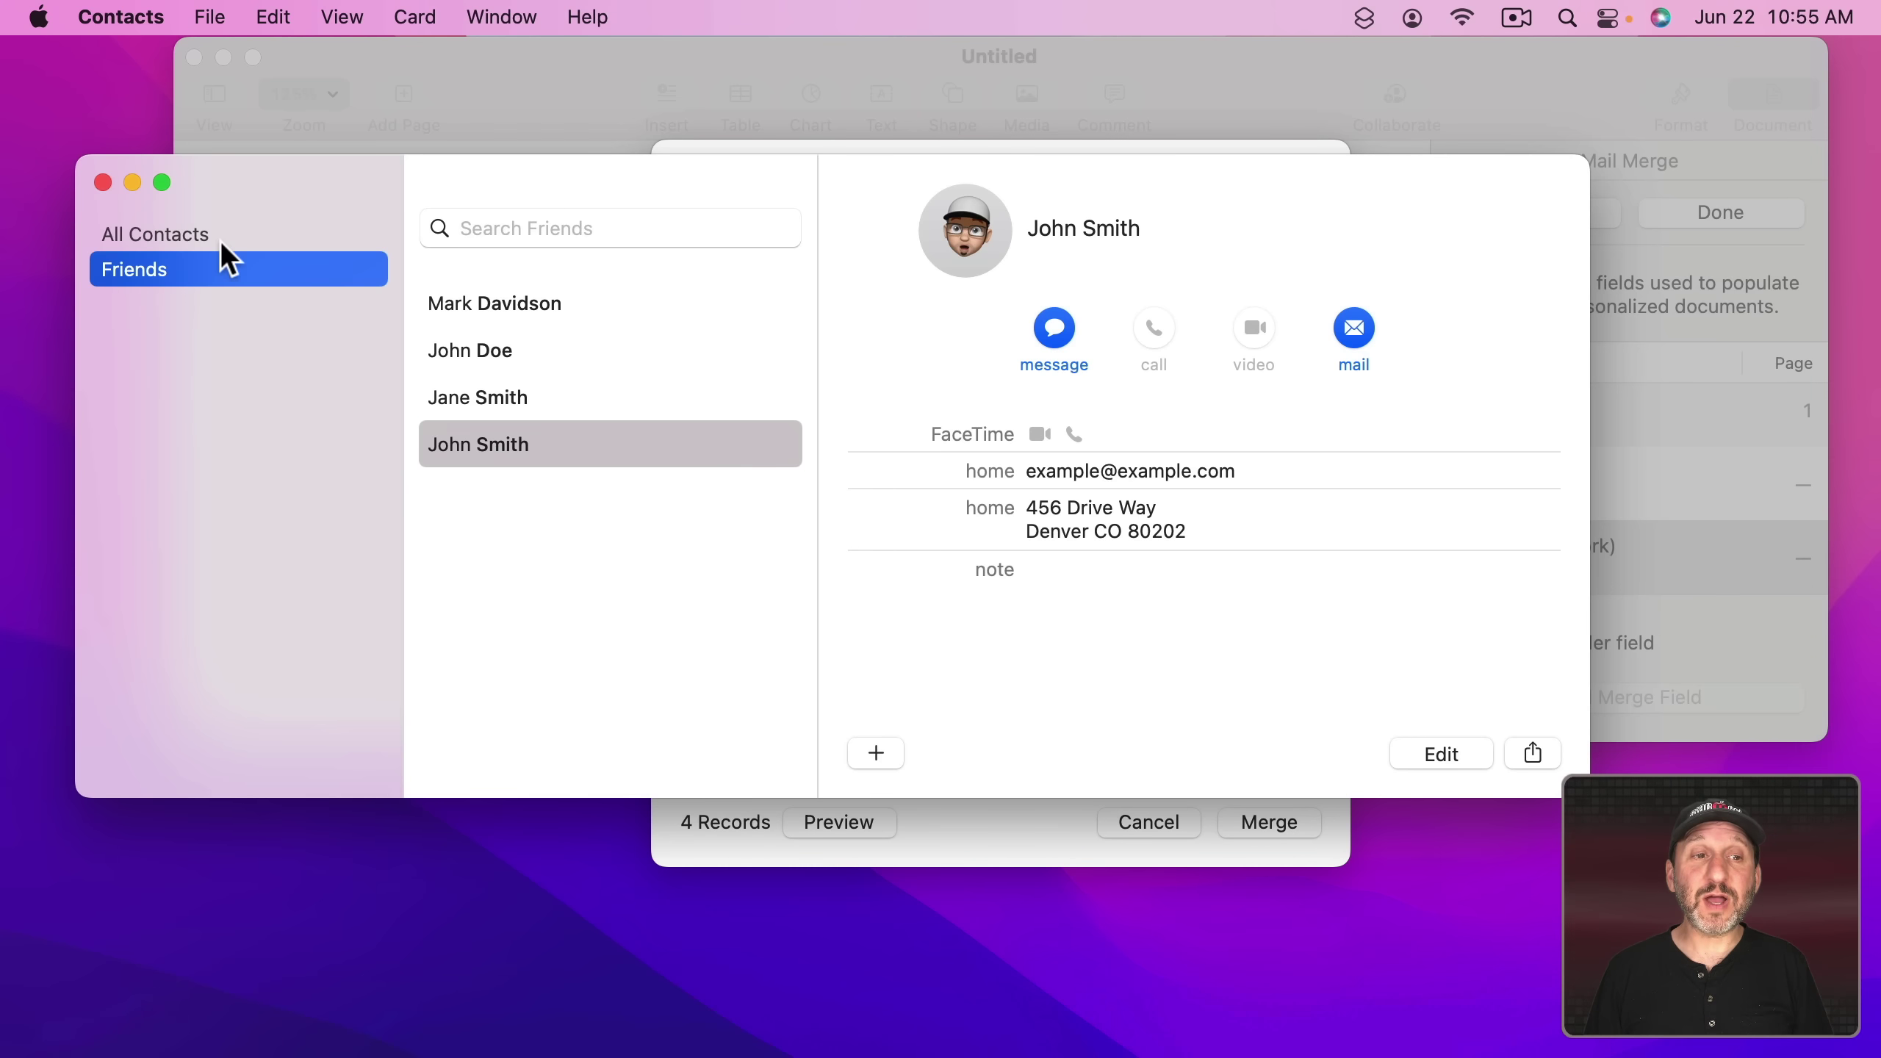
- In Contacts, examine the owner's own card and the My Card commands, then quit Contacts
click(222, 236)
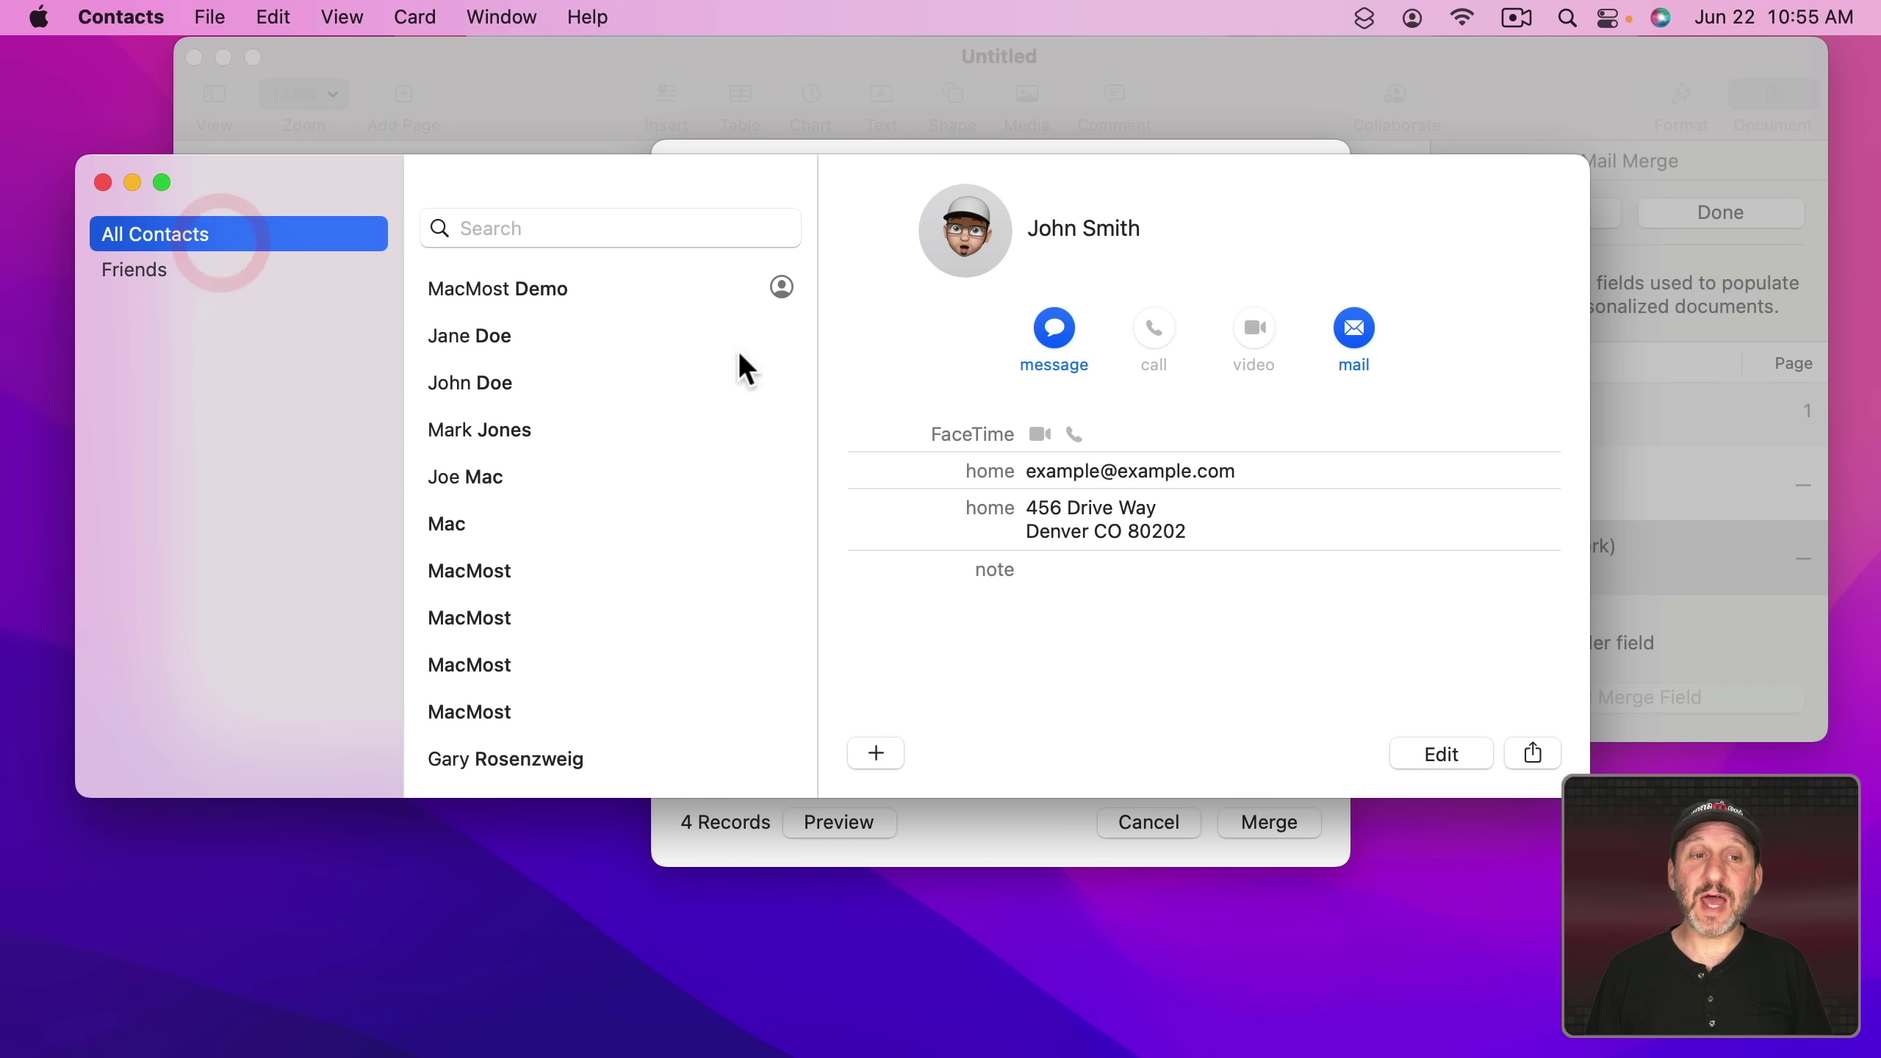
click(513, 290)
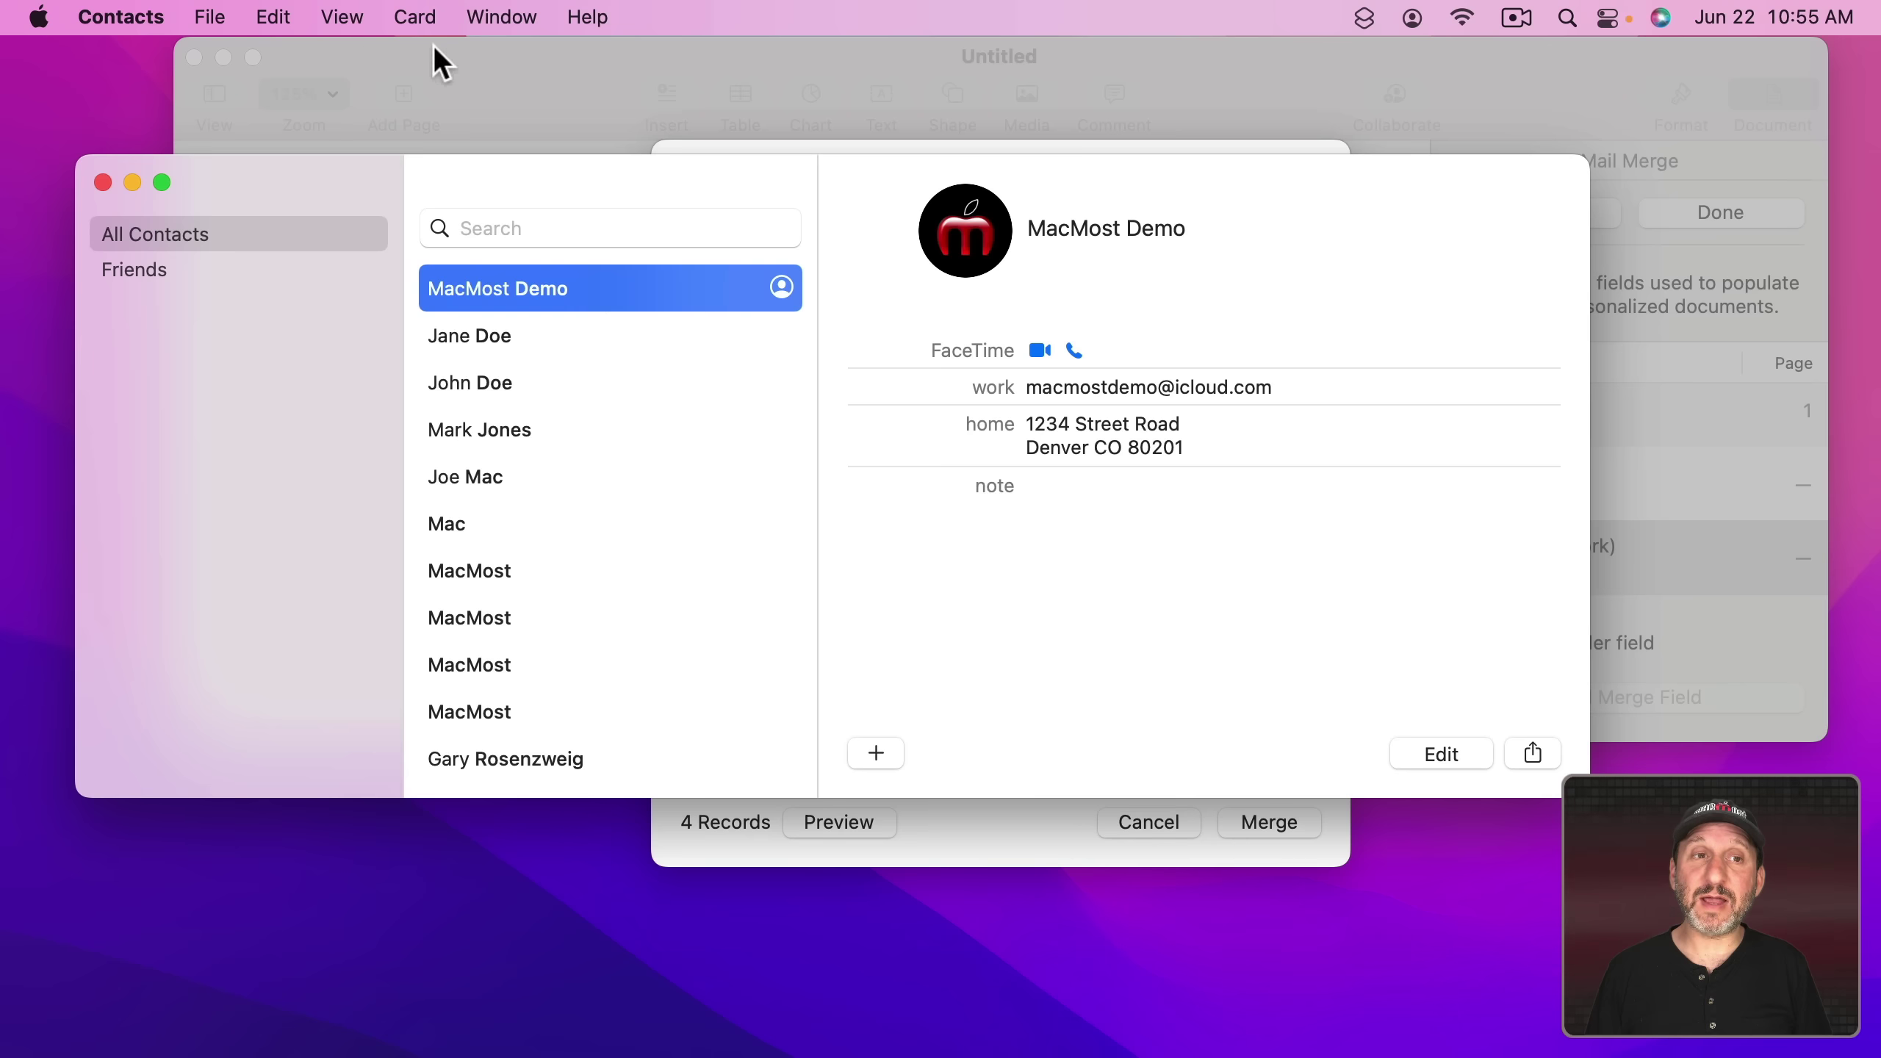
click(416, 17)
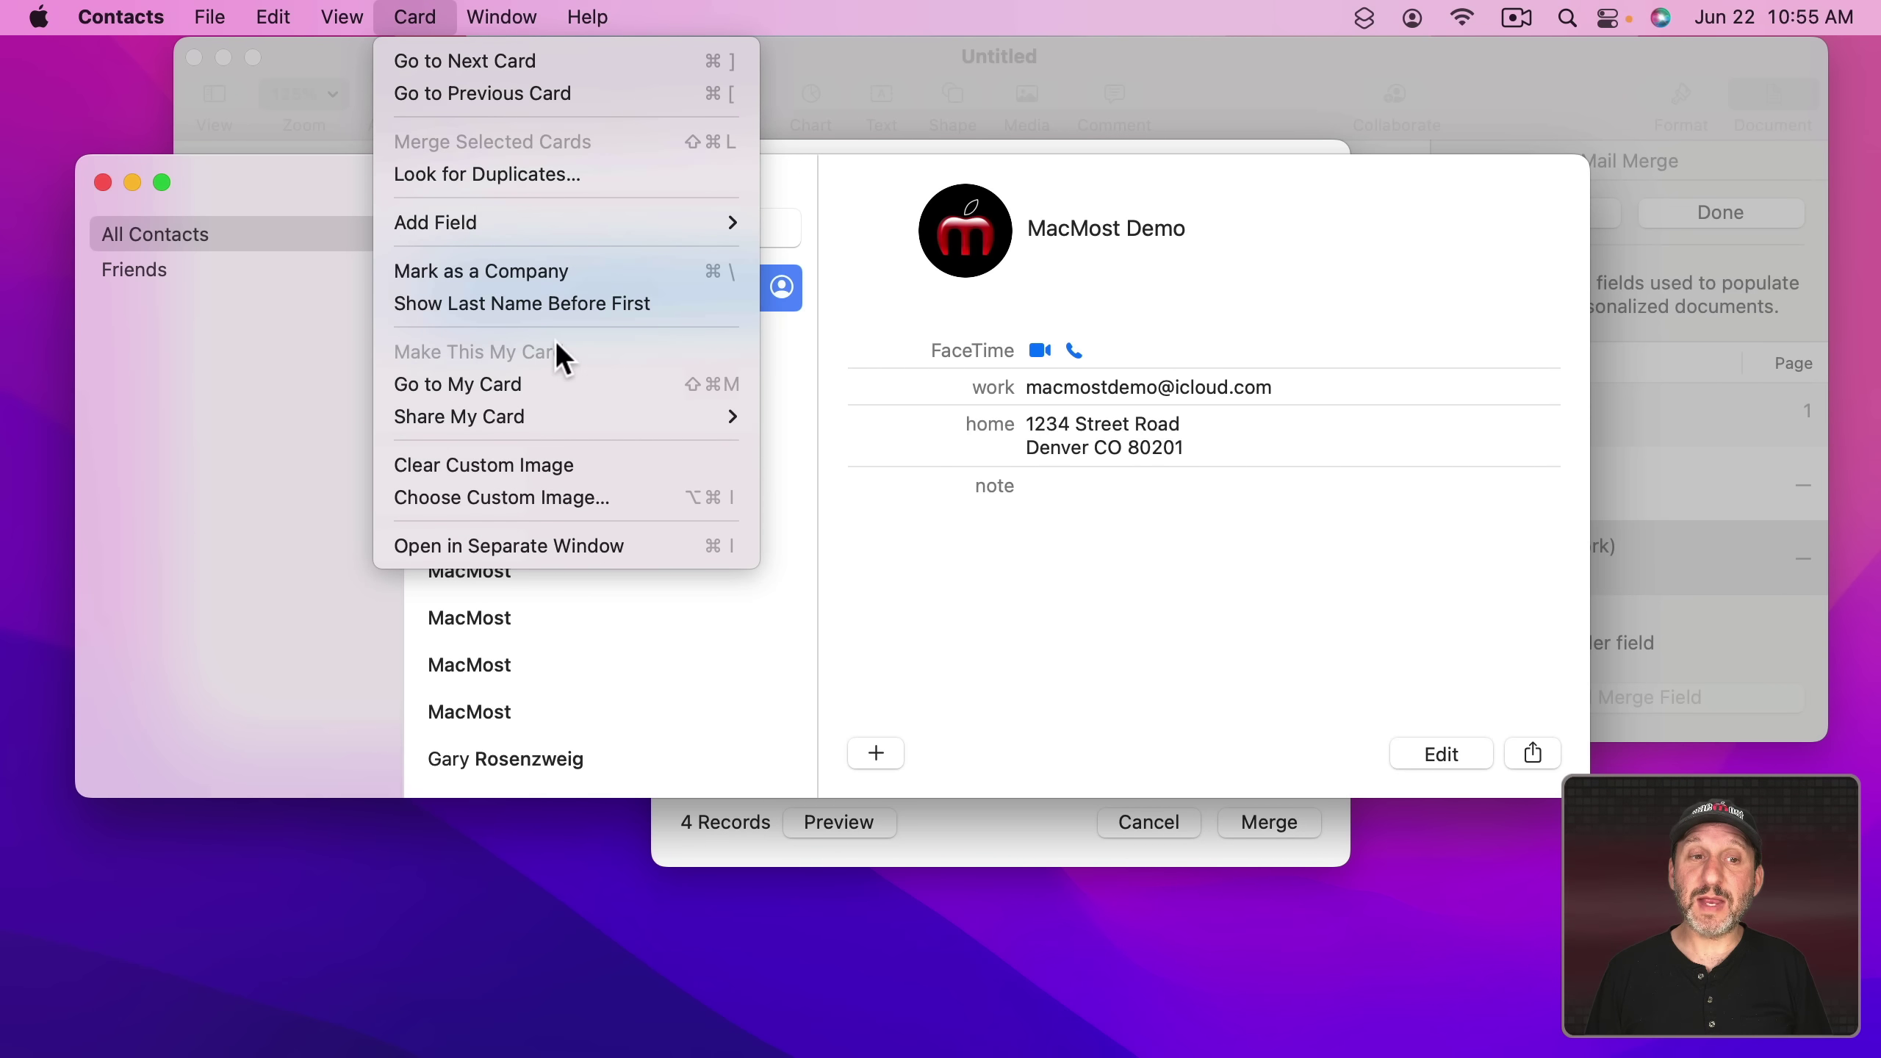
click(678, 656)
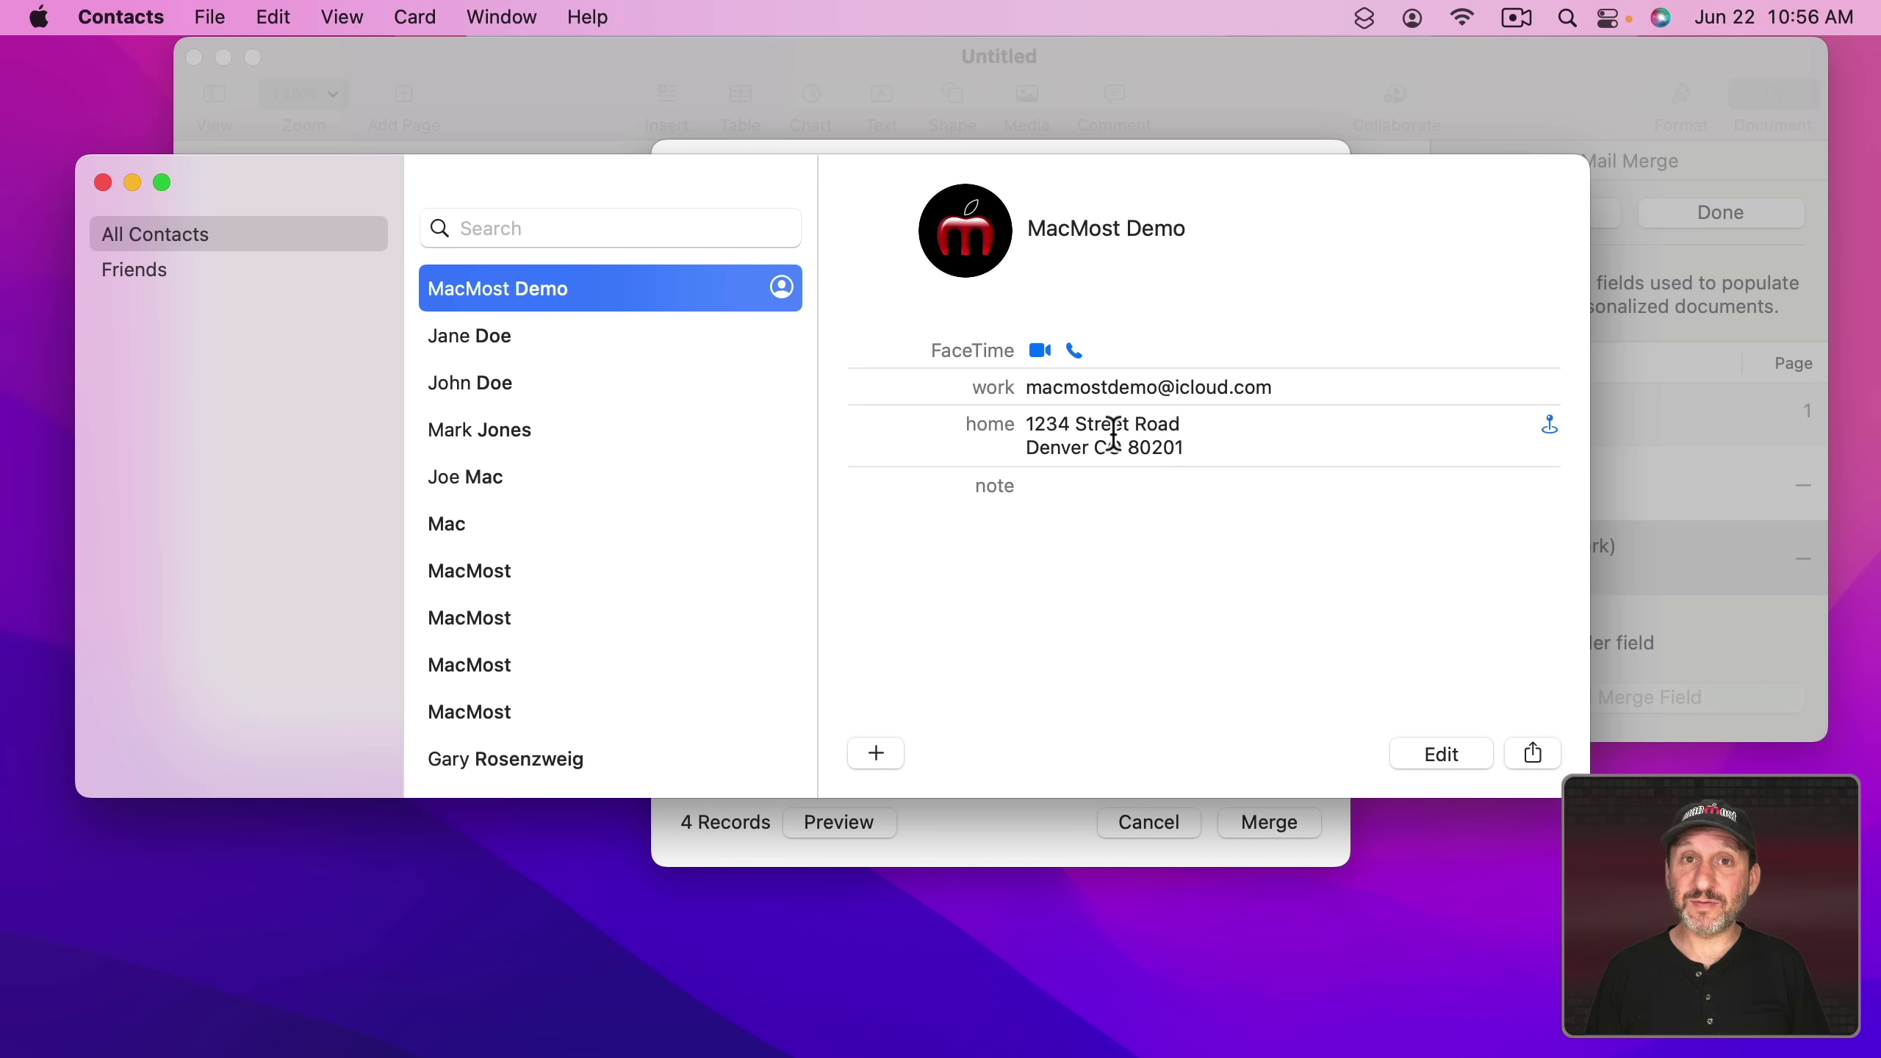
key(super+q)
- Check the contact fields available for populating the recipient's Full Name and Address (work), keeping the current mapping
click(1055, 527)
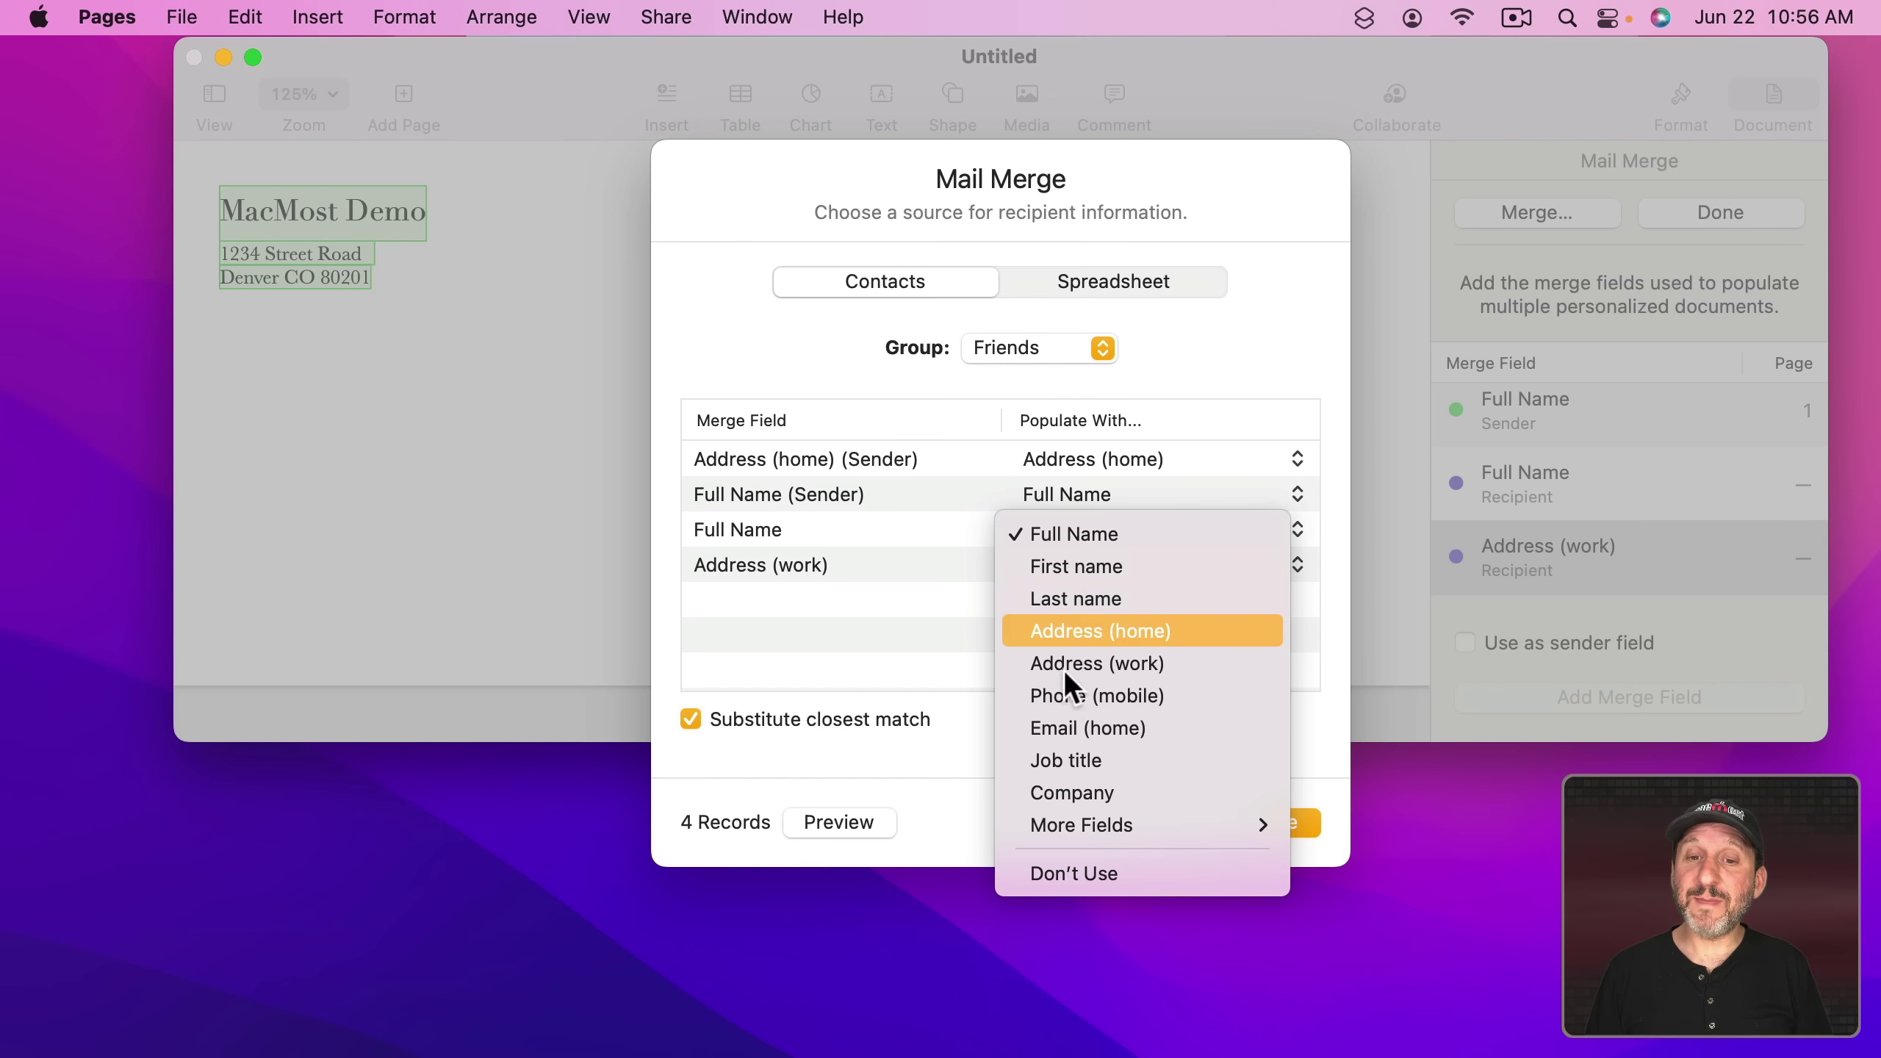
click(948, 528)
click(1051, 565)
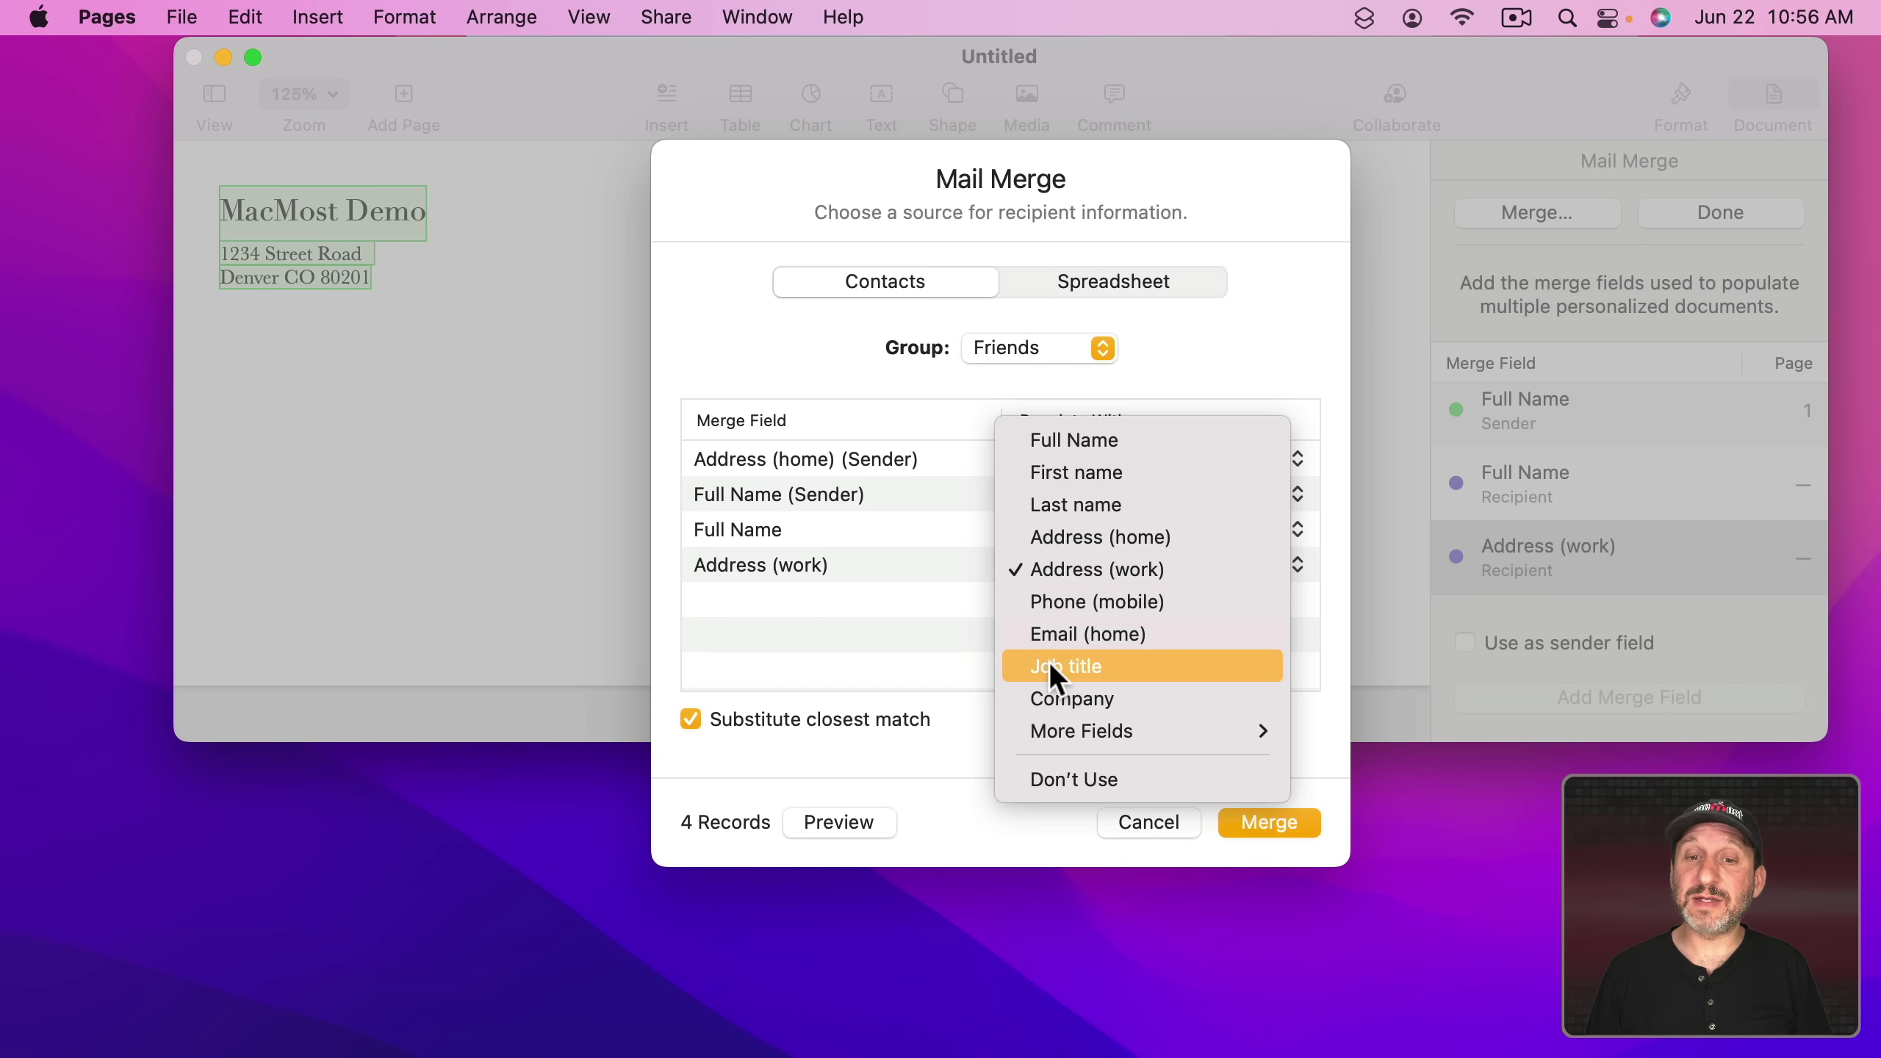
click(922, 567)
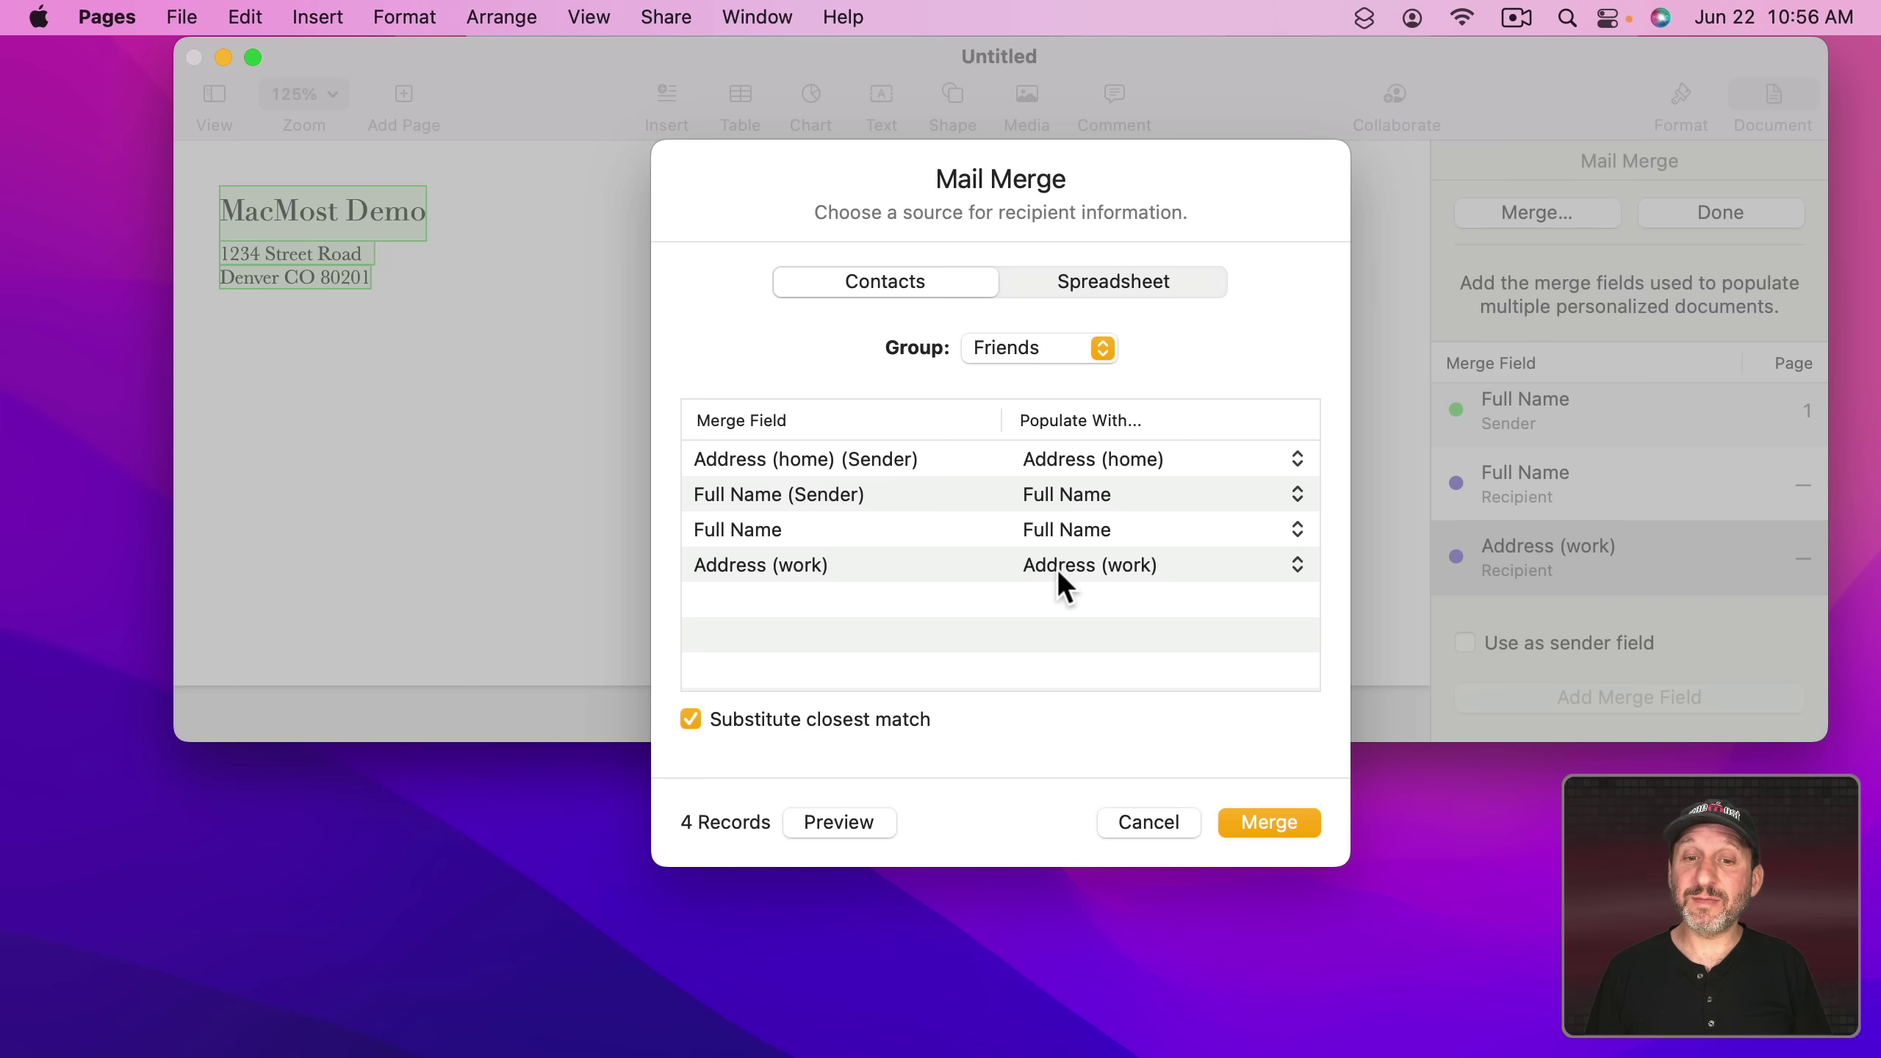
- Preview all the merge records to check each recipient's name and address, then close the preview
click(841, 820)
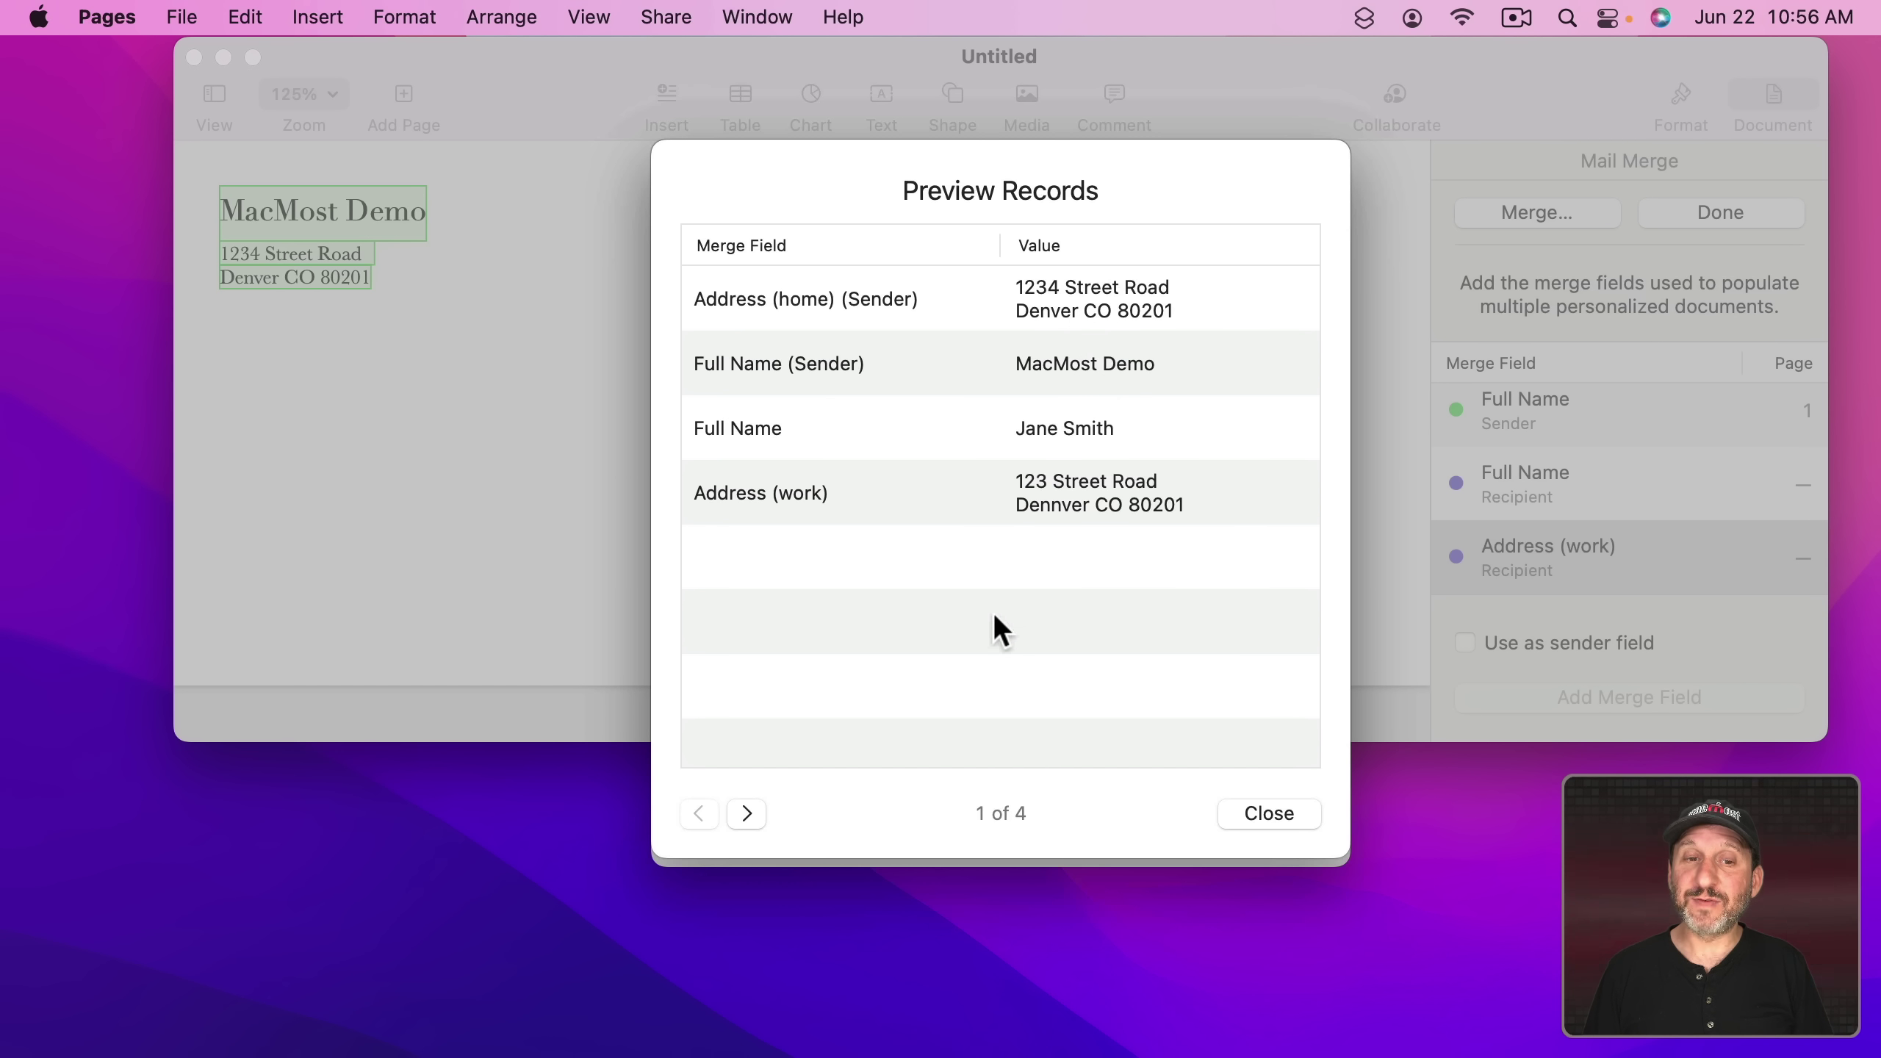
click(747, 813)
click(747, 814)
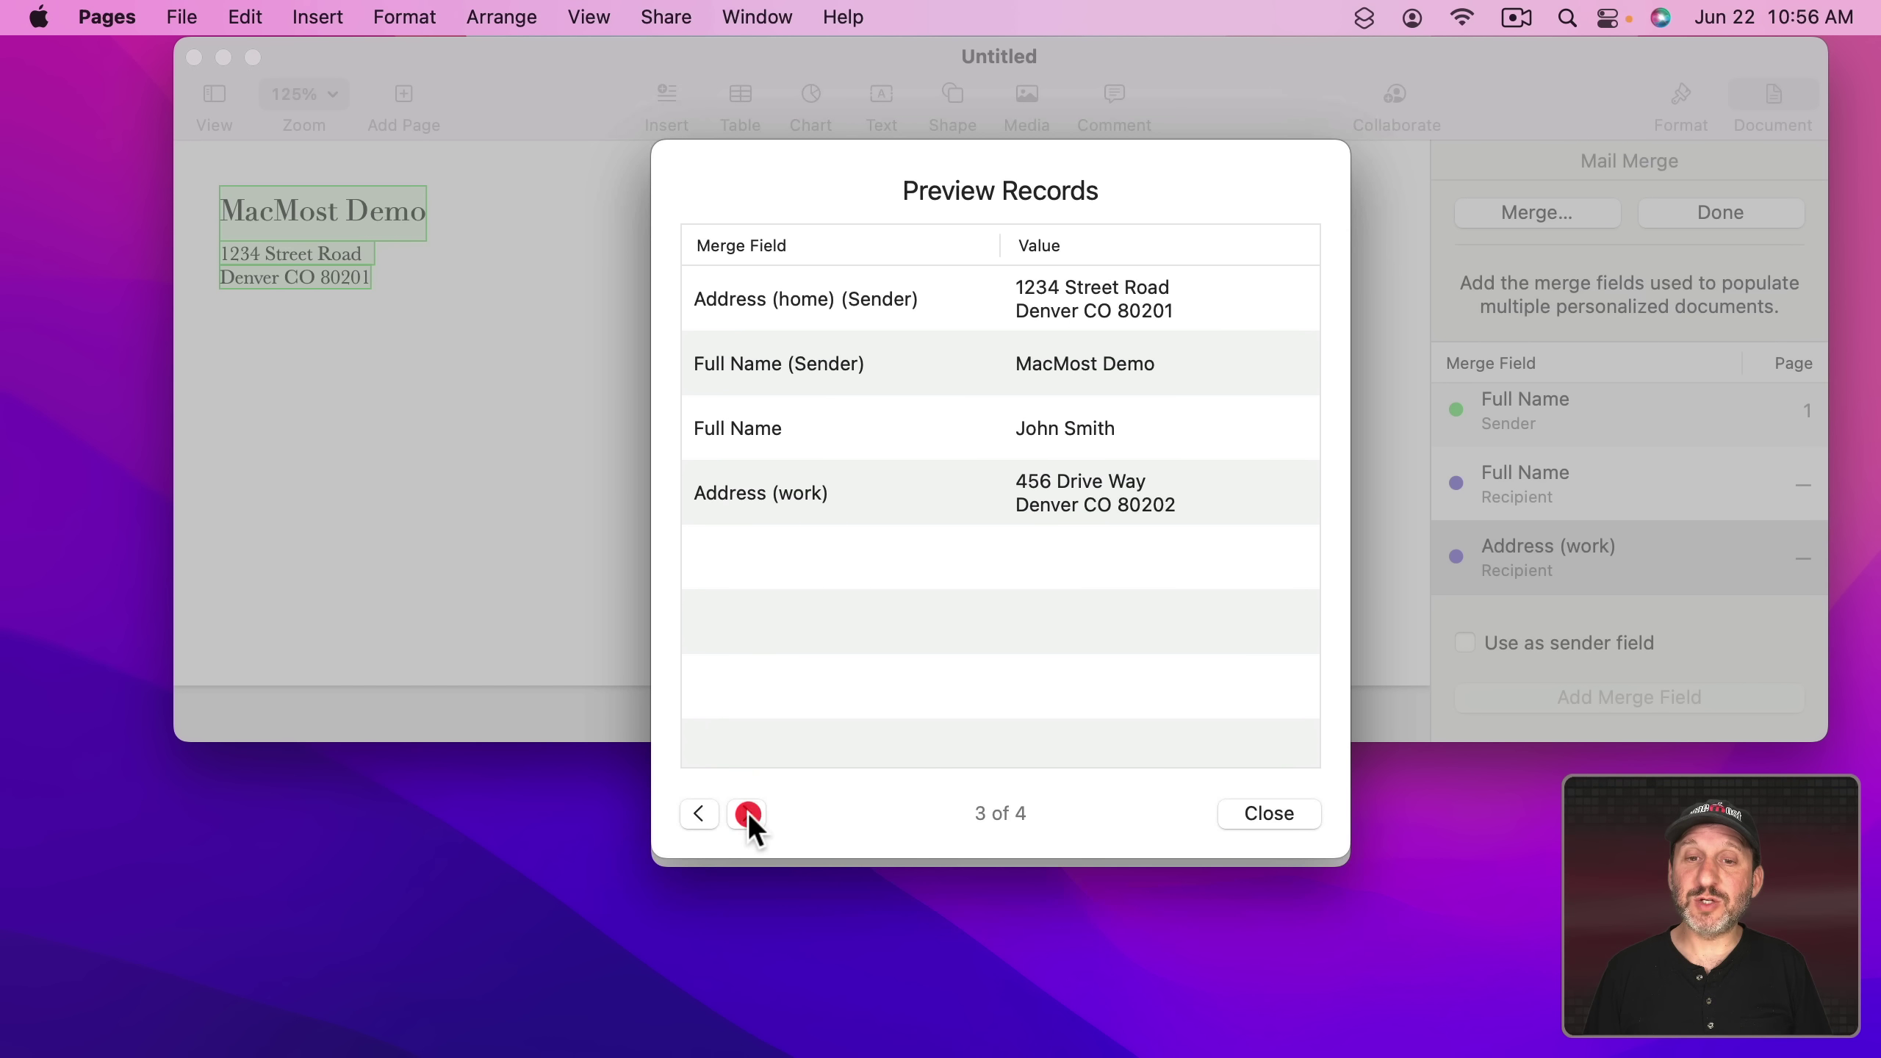
click(746, 813)
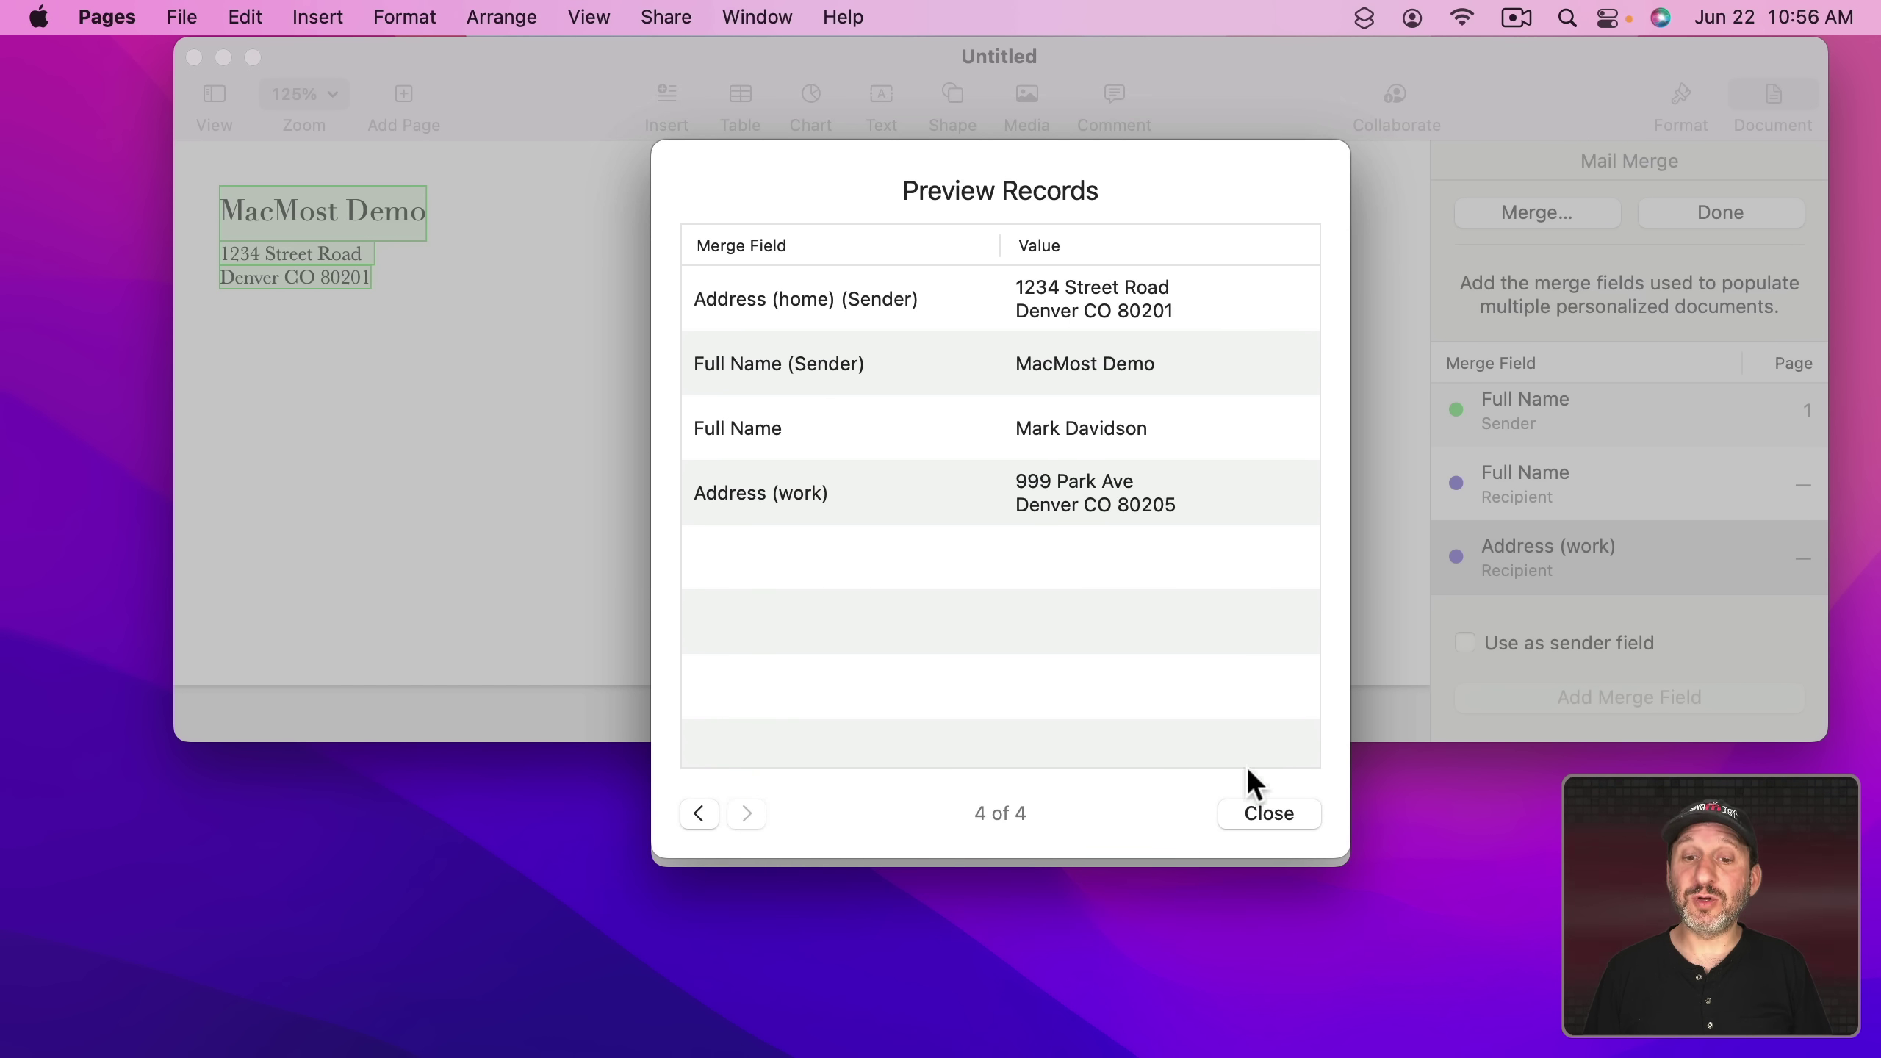
click(1259, 814)
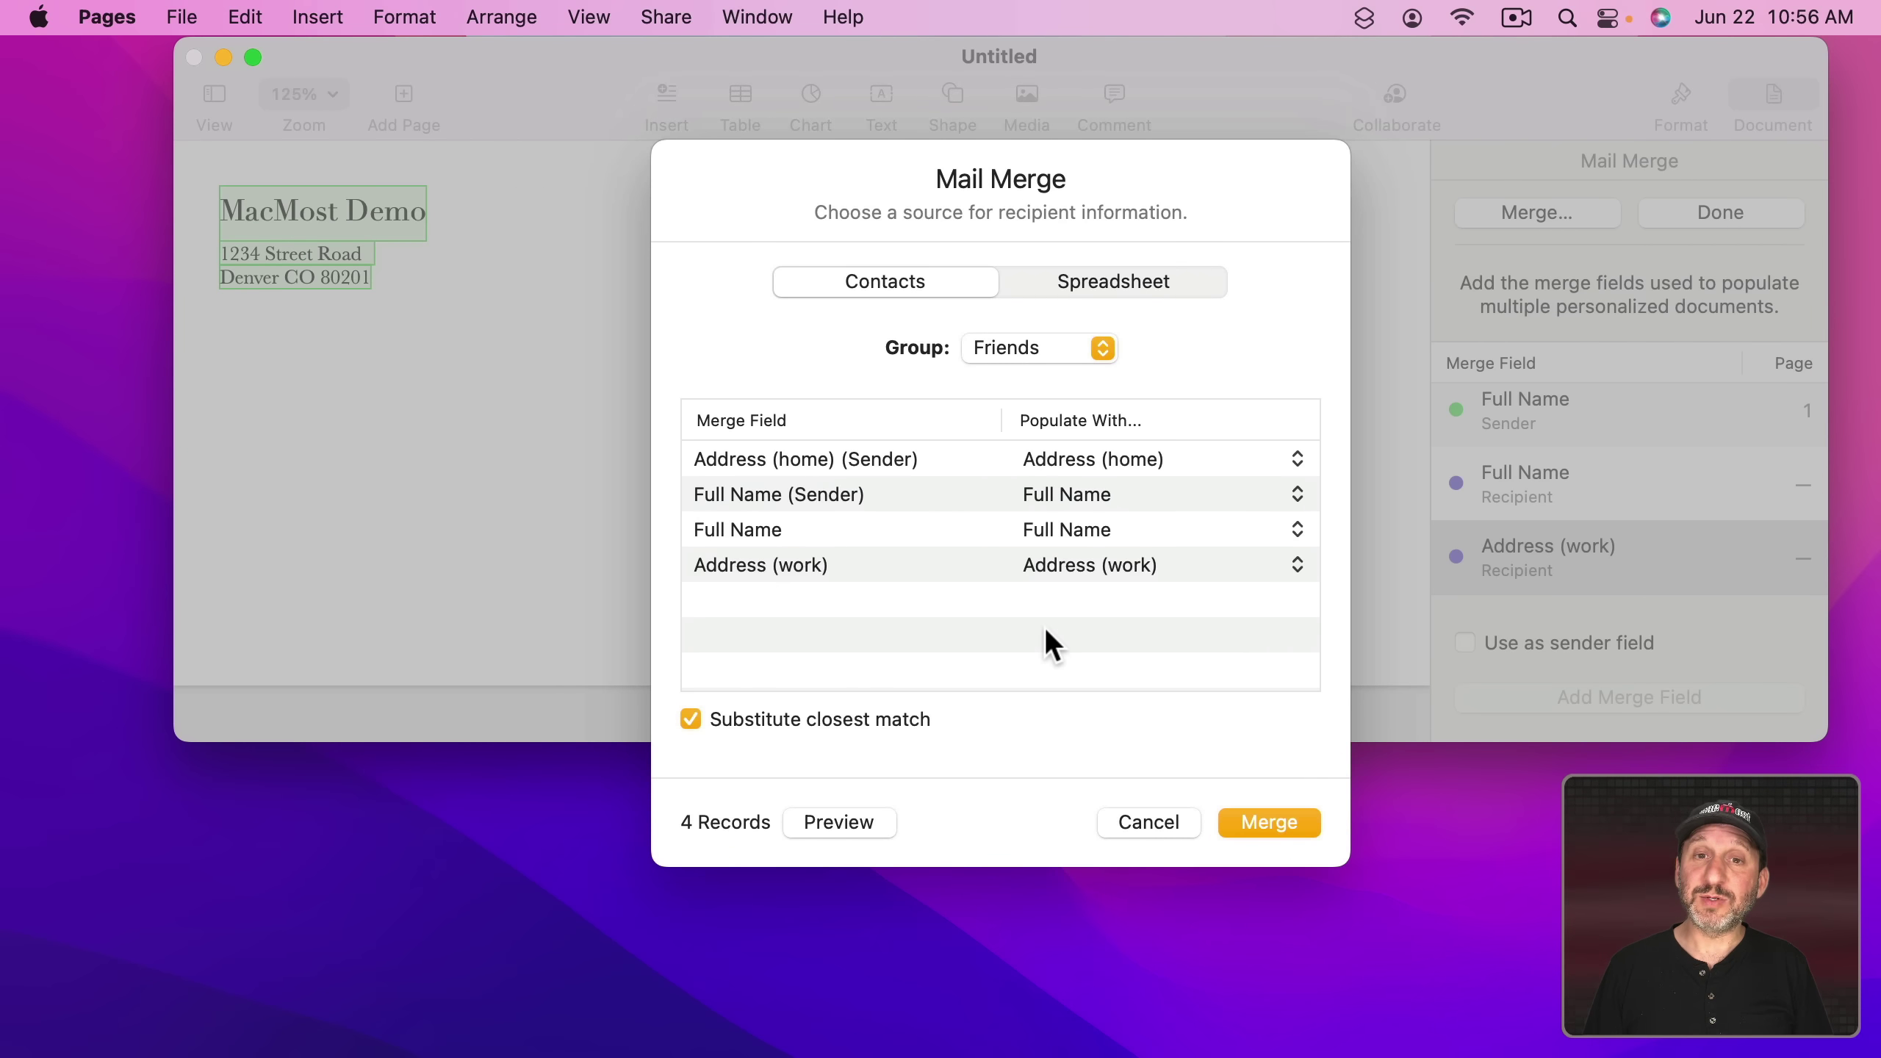
- Merge the Friends contacts into a new envelope document, move its window aside, and return to the original envelope
click(1268, 822)
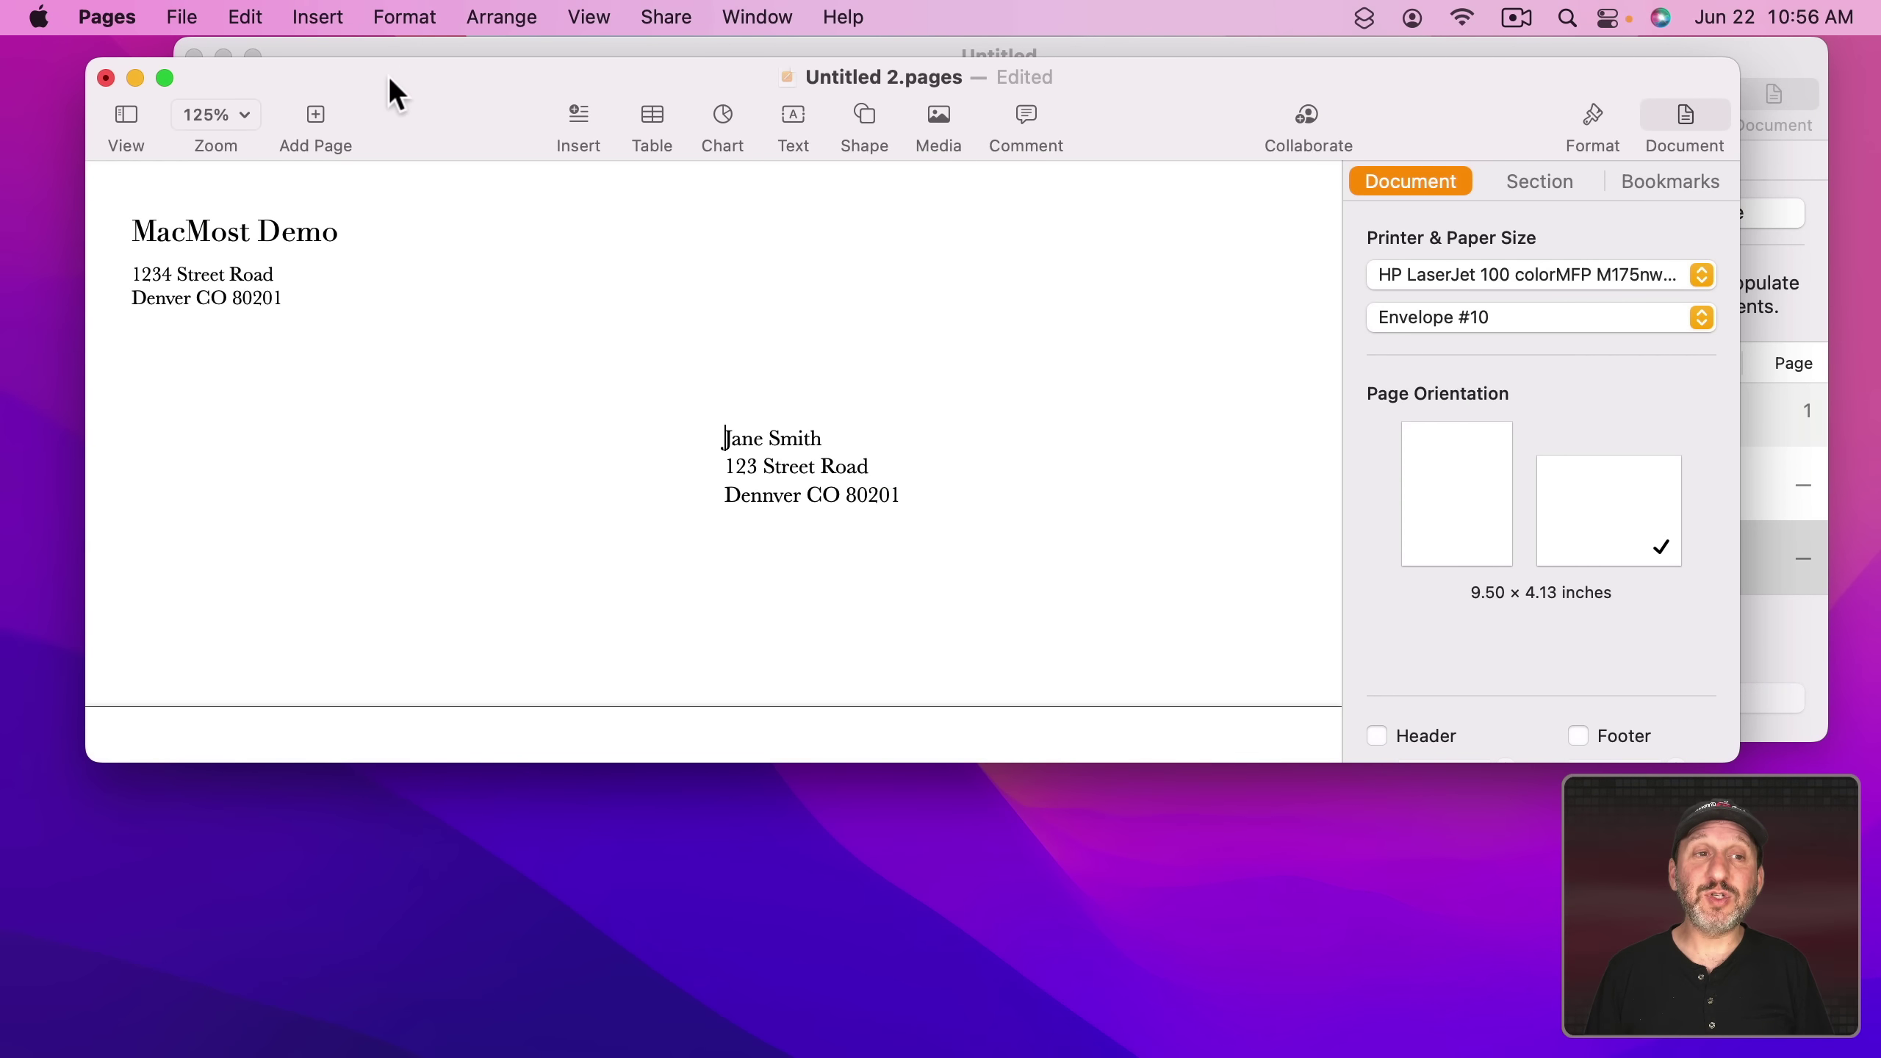
drag(388, 80, 364, 150)
click(582, 49)
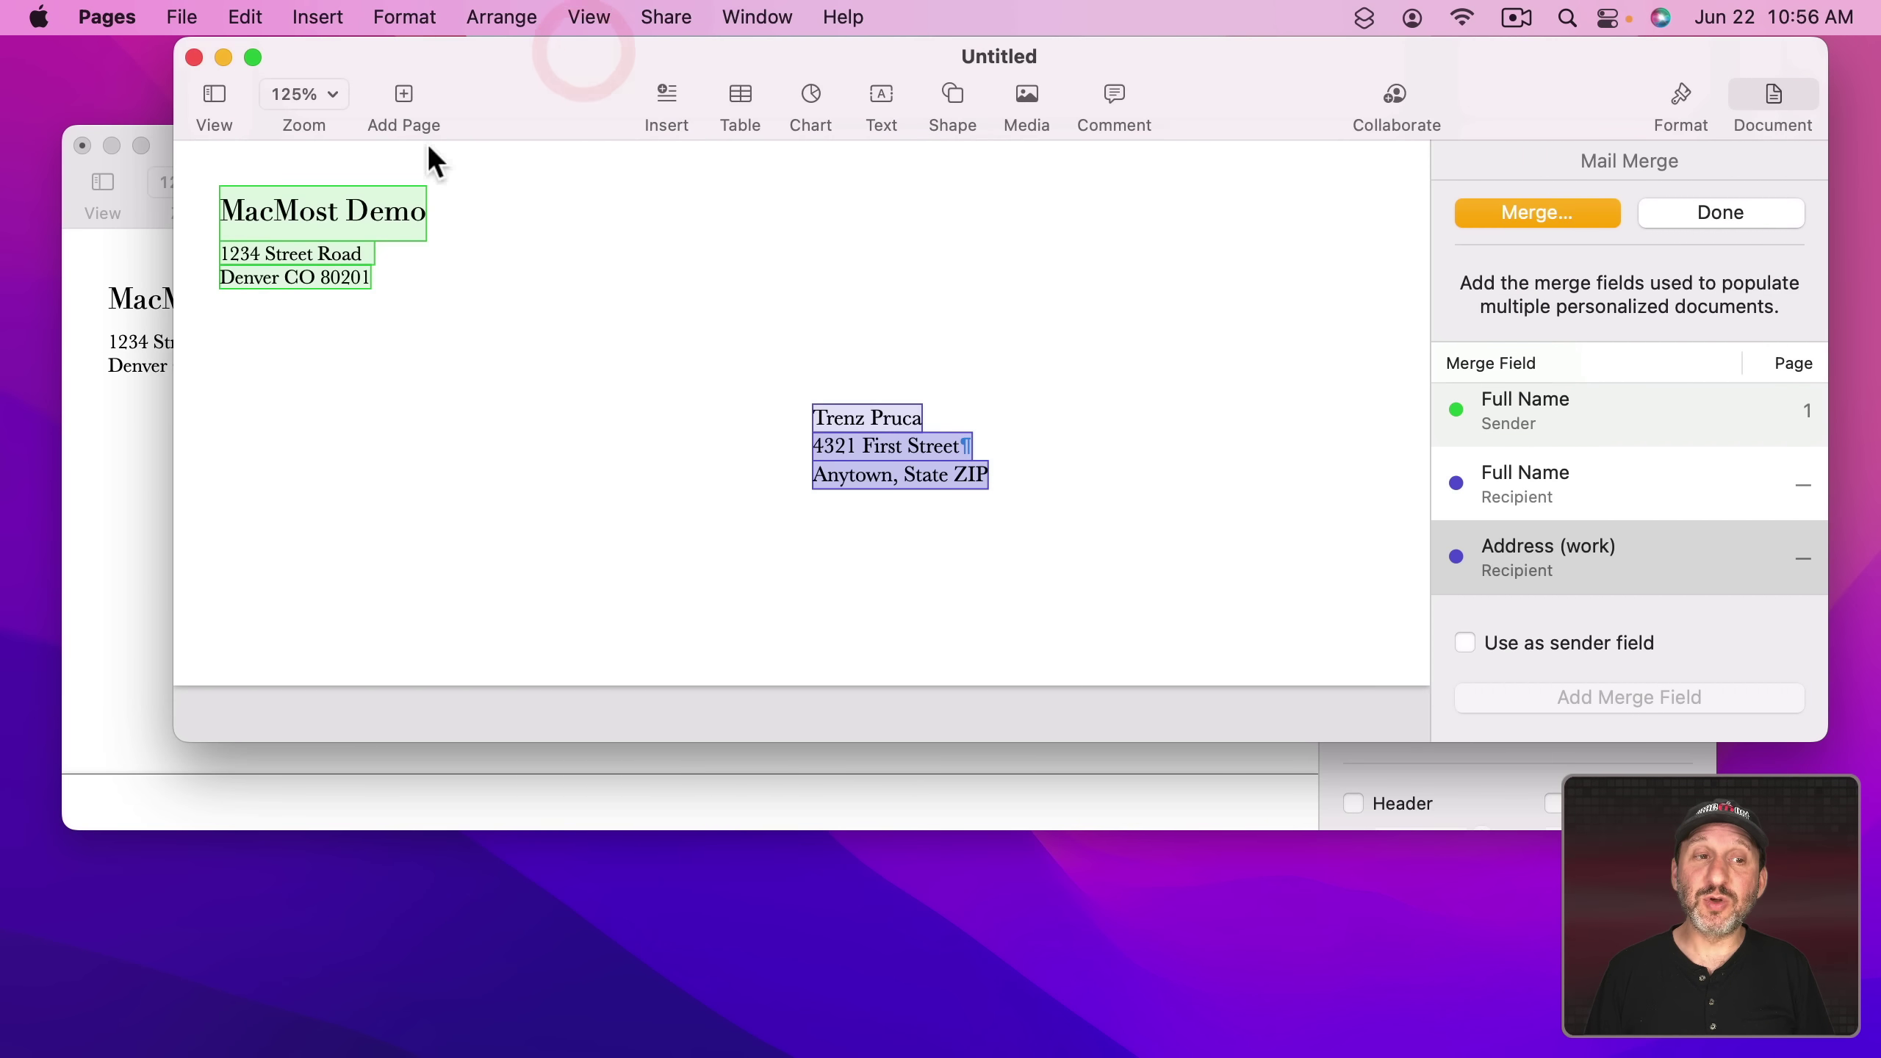
- Bring the merged envelope document forward, review its pages, and insert the middle initial "P." in the last recipient's name
click(140, 450)
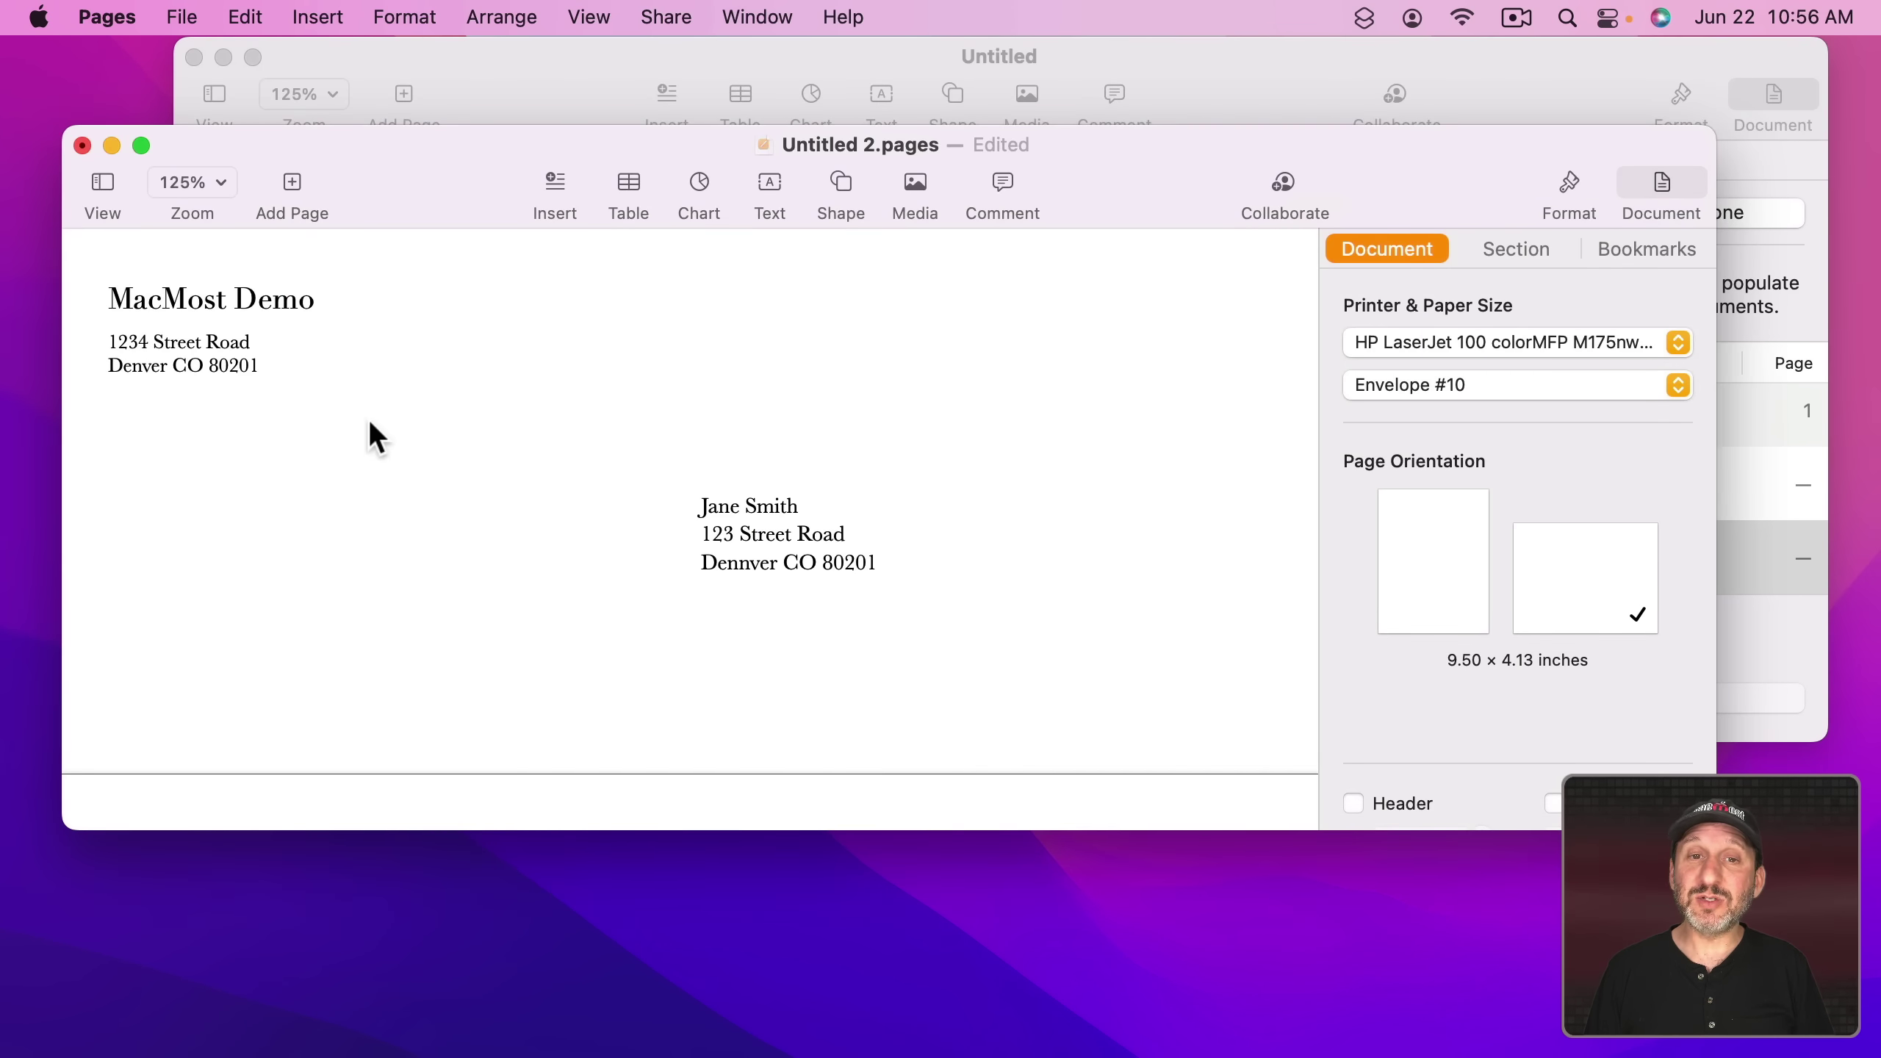
scroll(386, 557, down, 20)
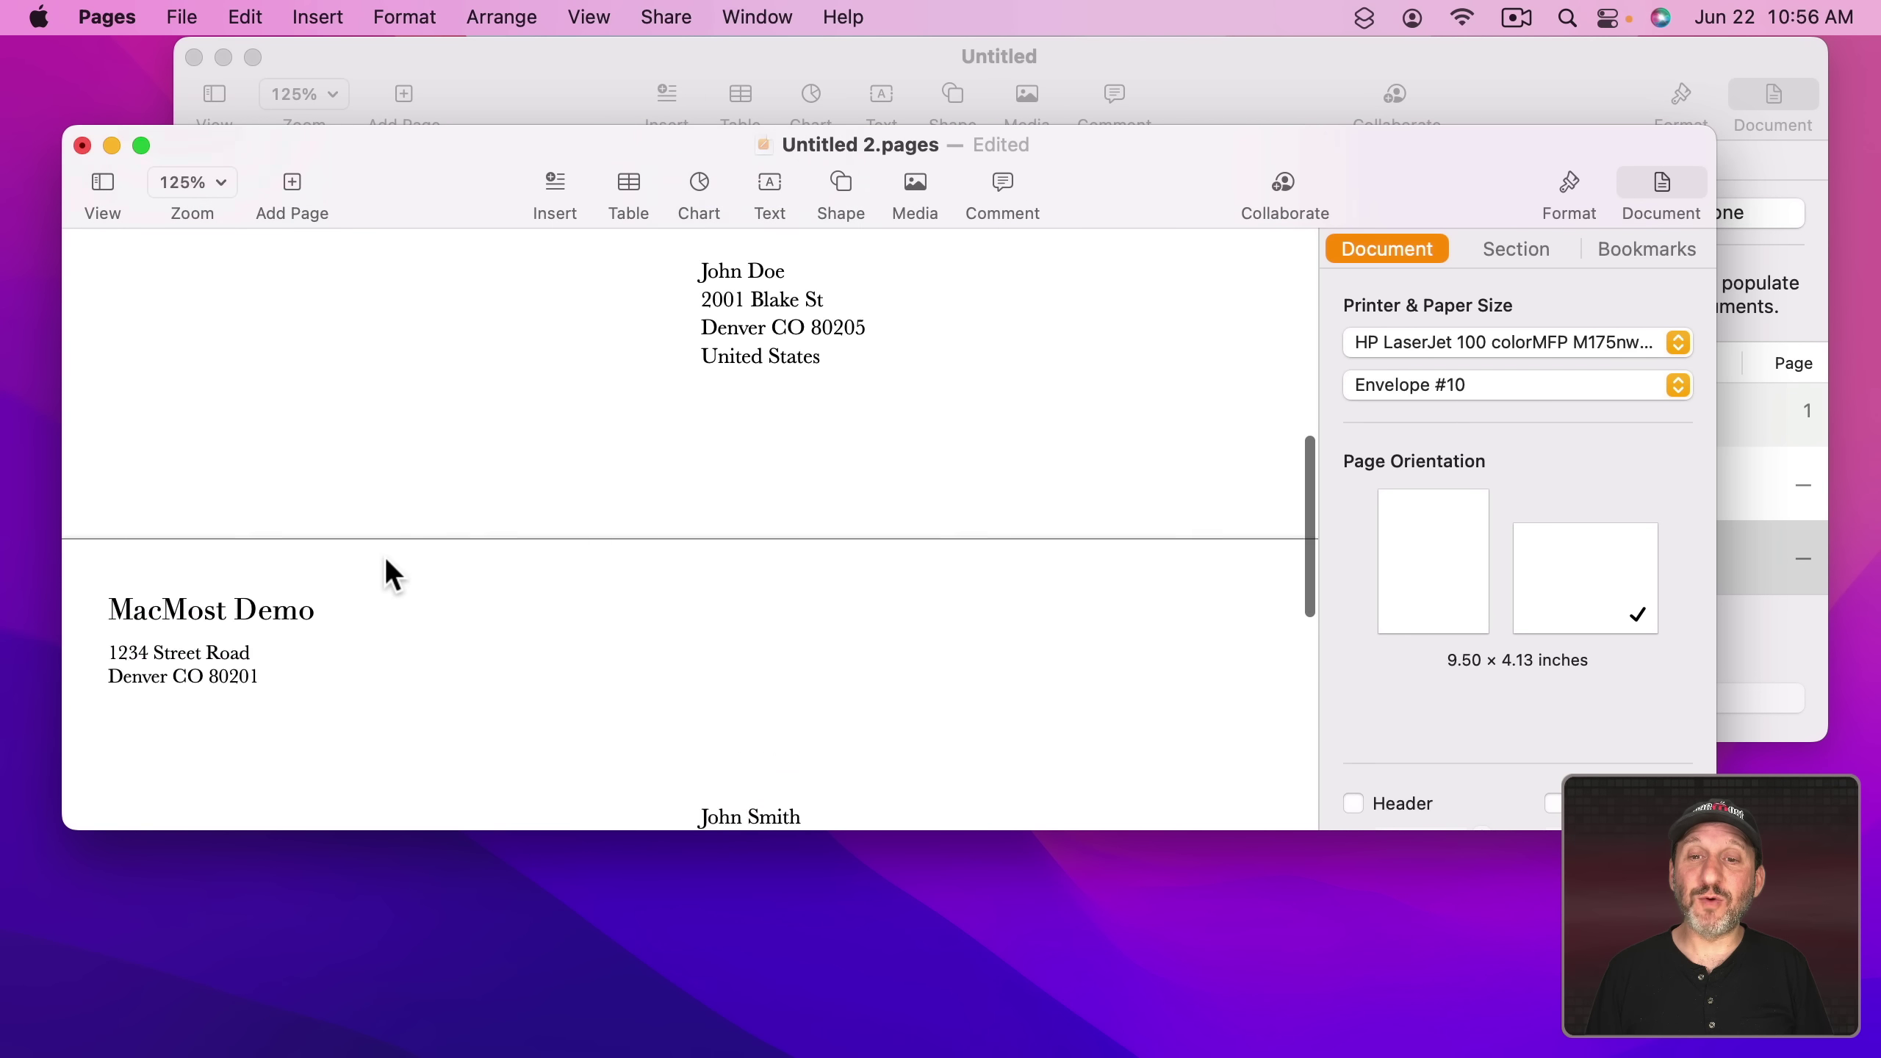
scroll(385, 555, up, 20)
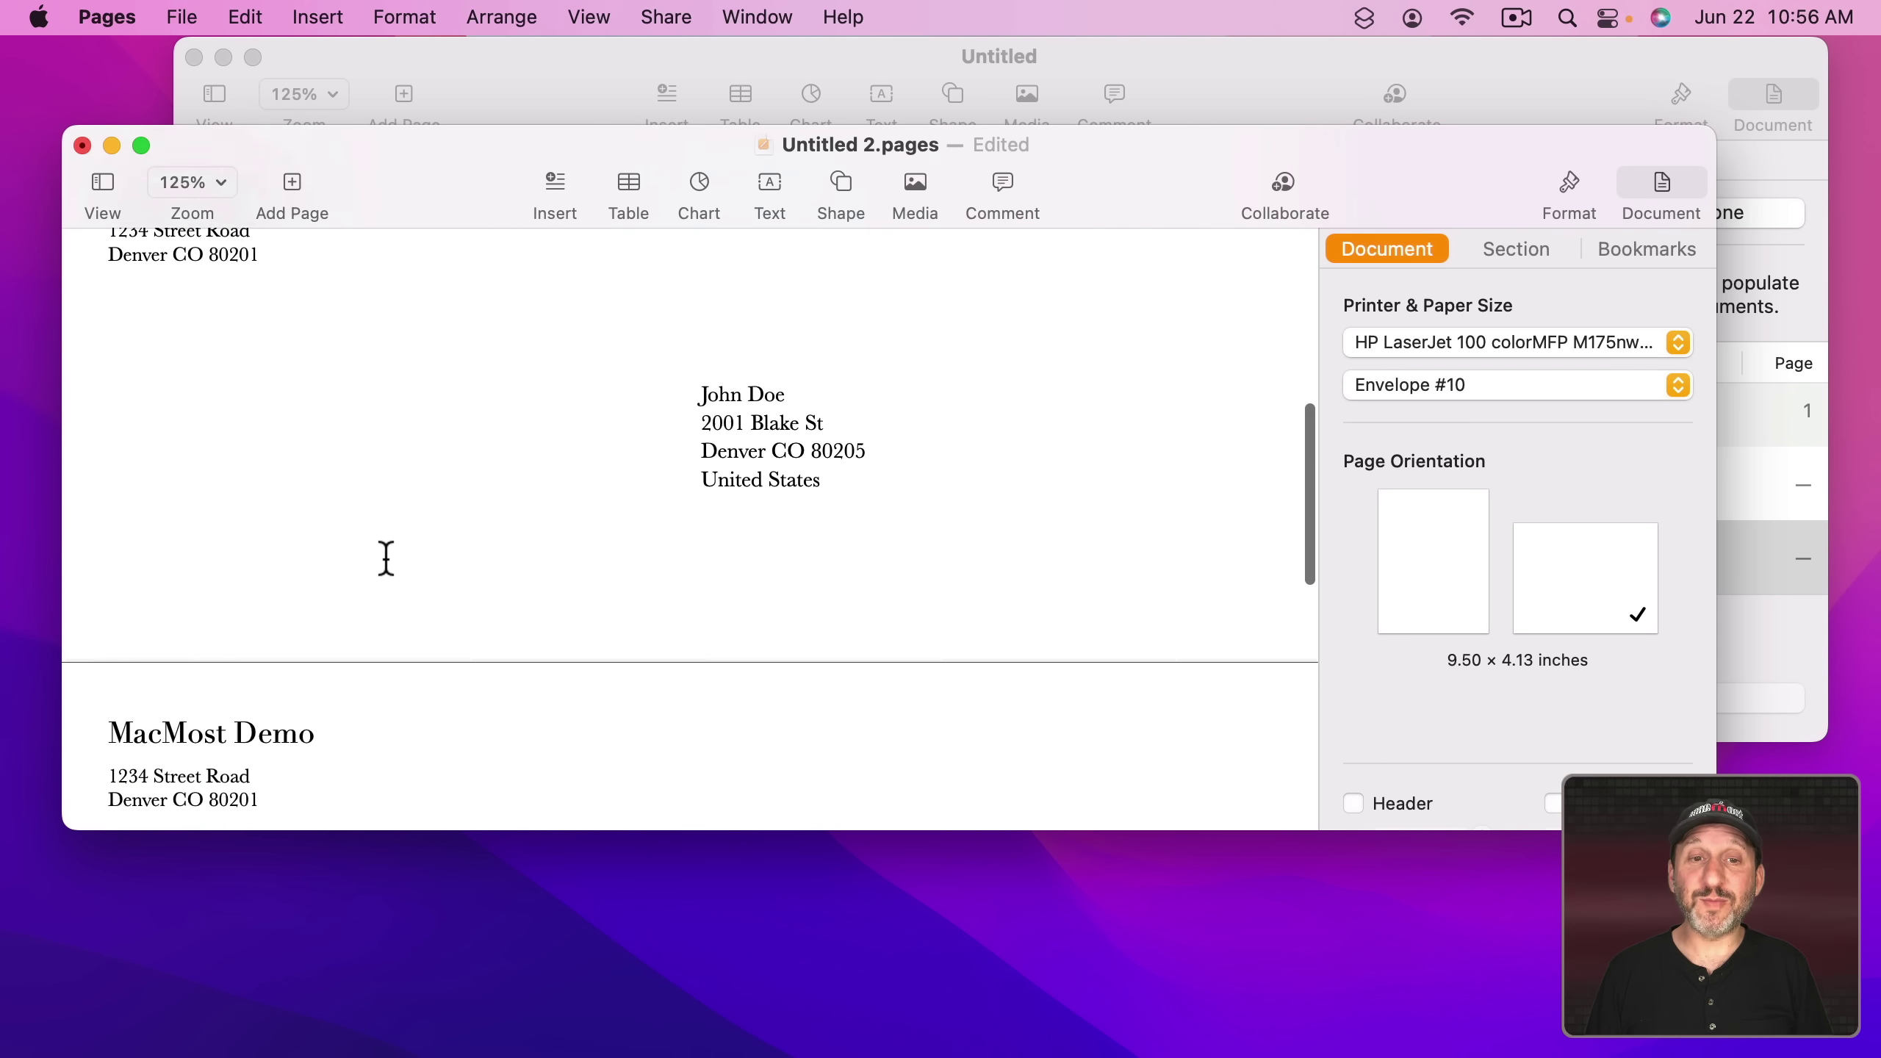
scroll(752, 589, down, 18)
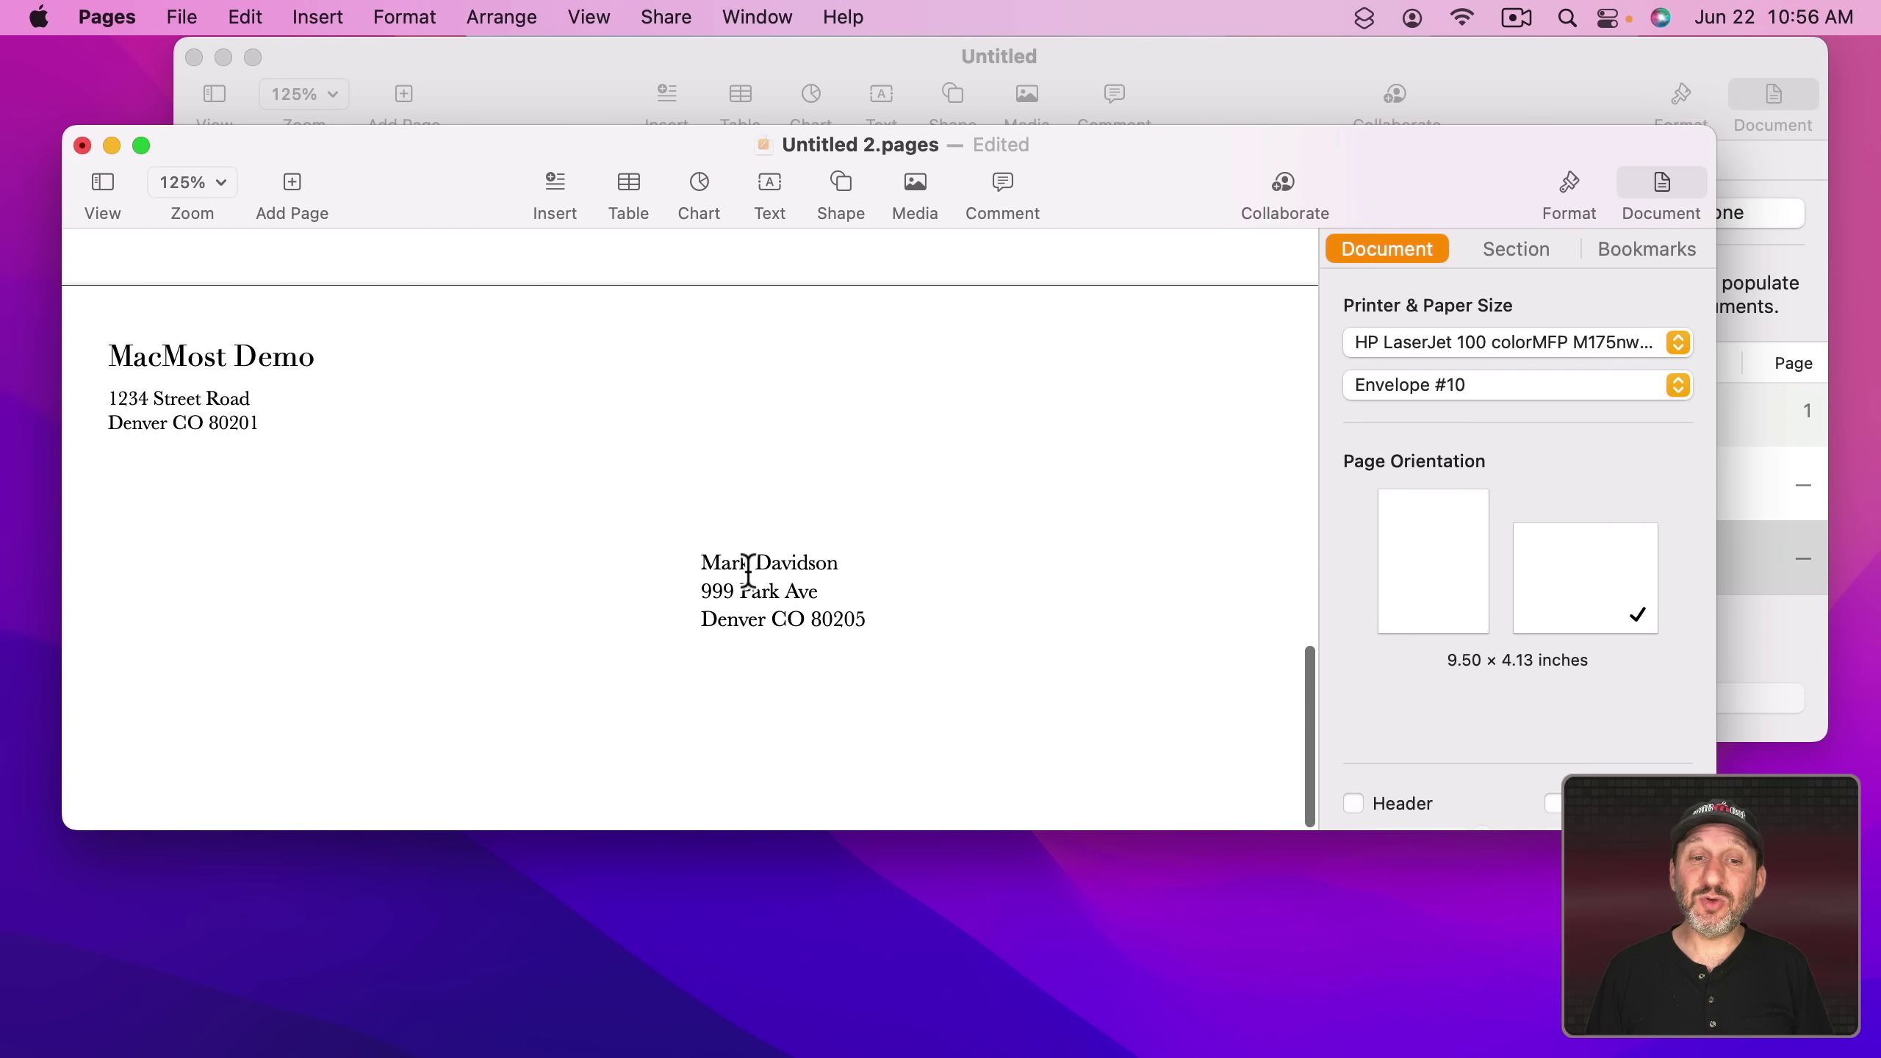
click(755, 563)
text(P.)
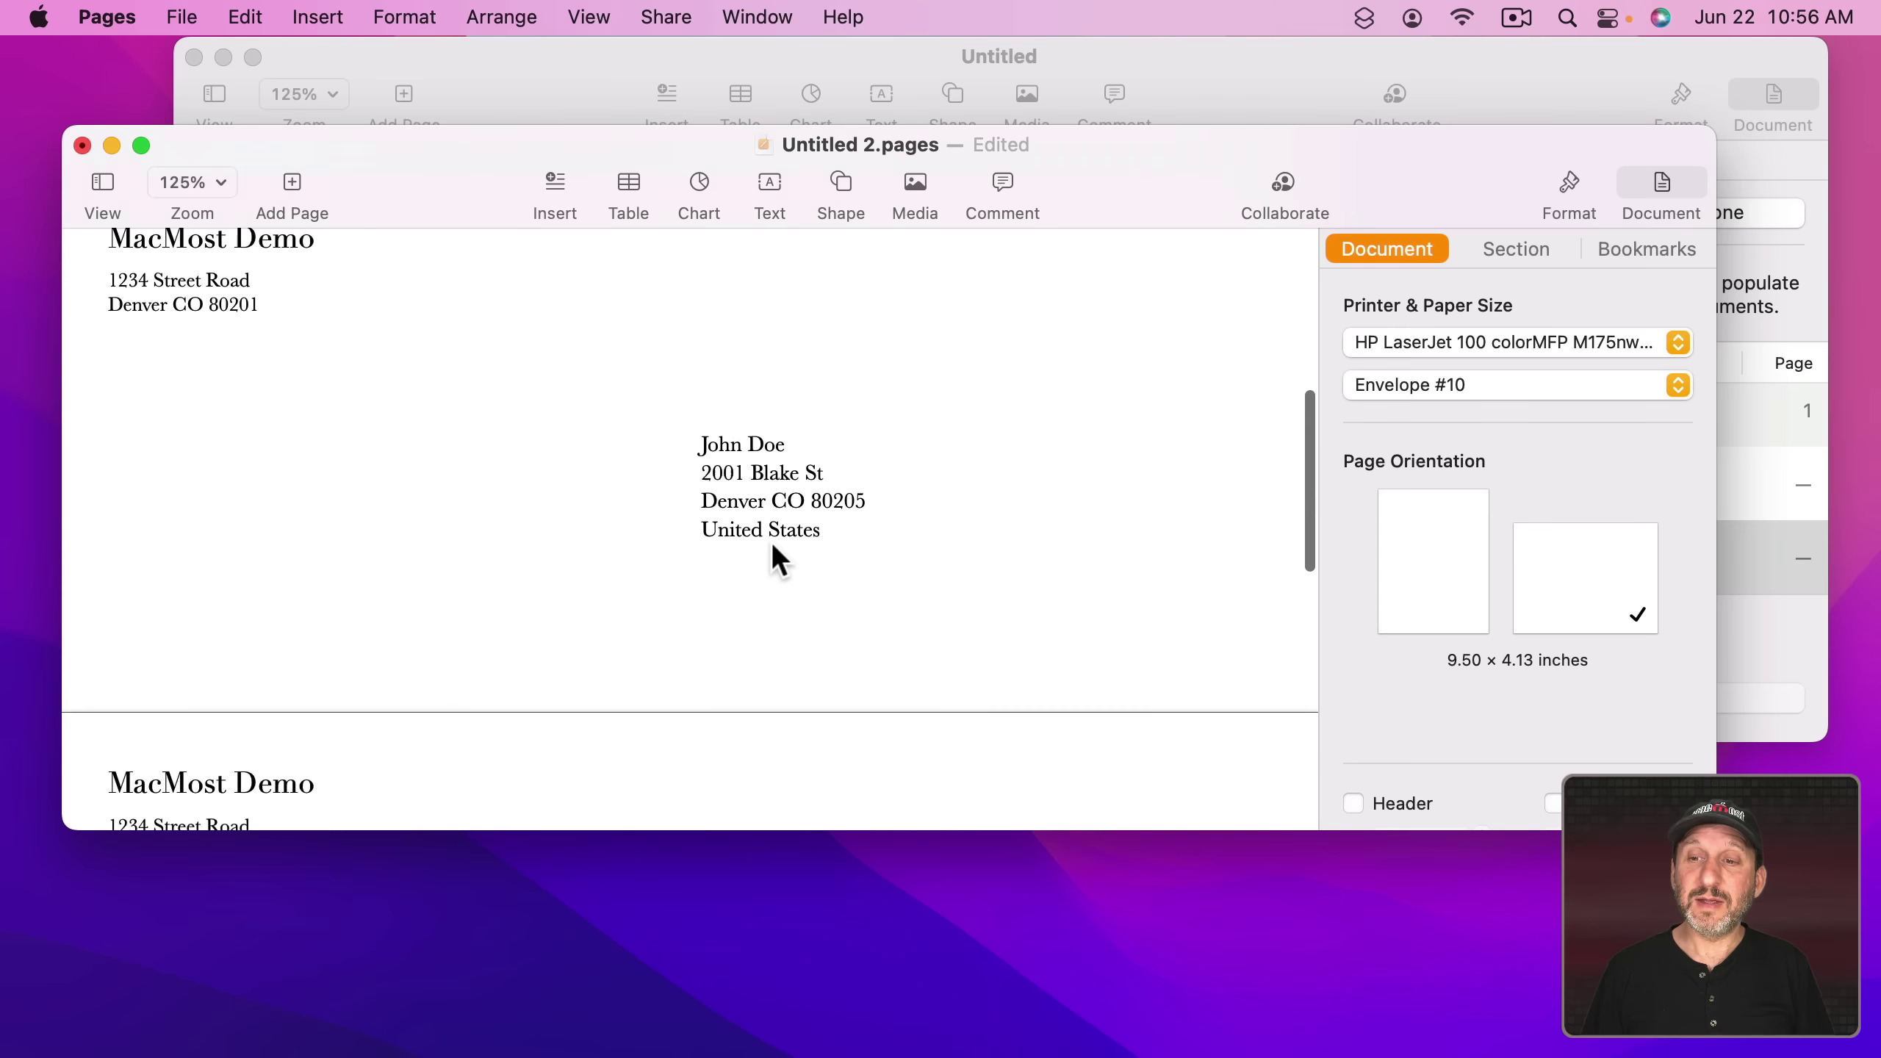
scroll(772, 551, down, 5)
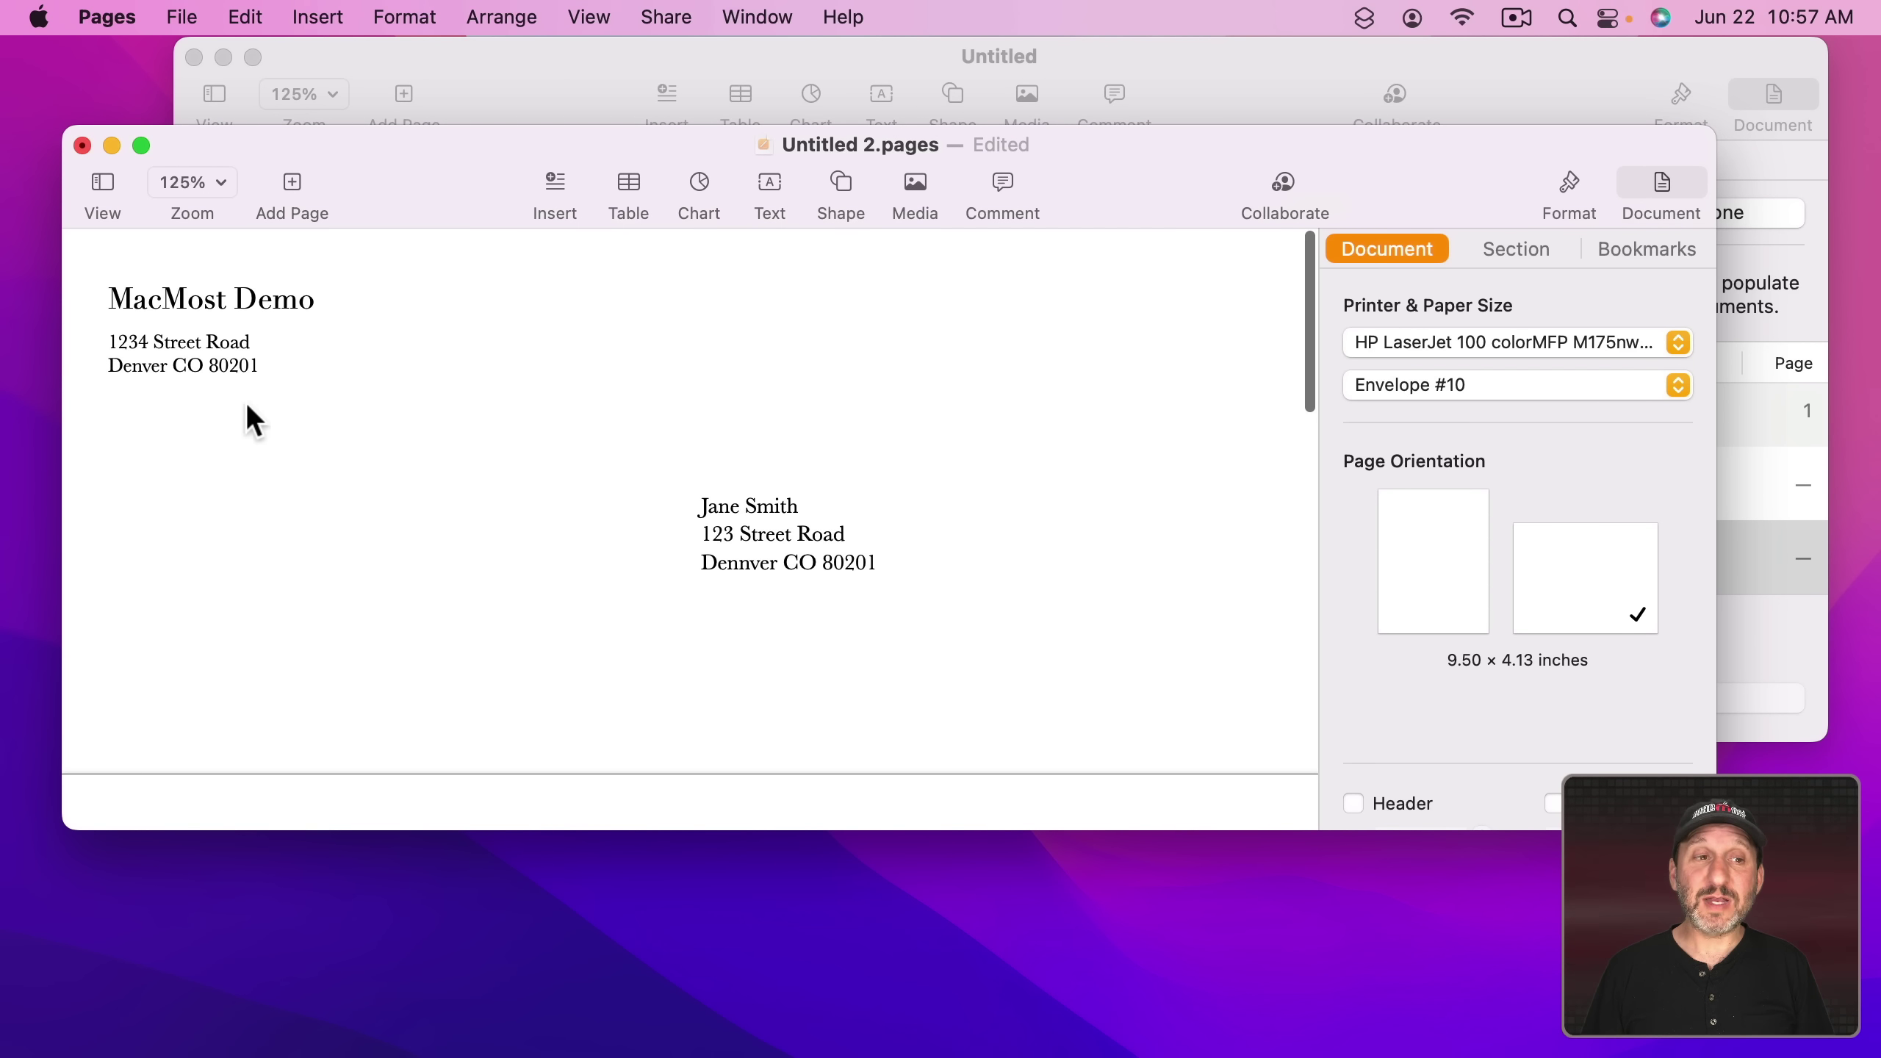
- Create a new document from the Classic Letter template and open its Mail Merge settings
scroll(708, 604, down, 15)
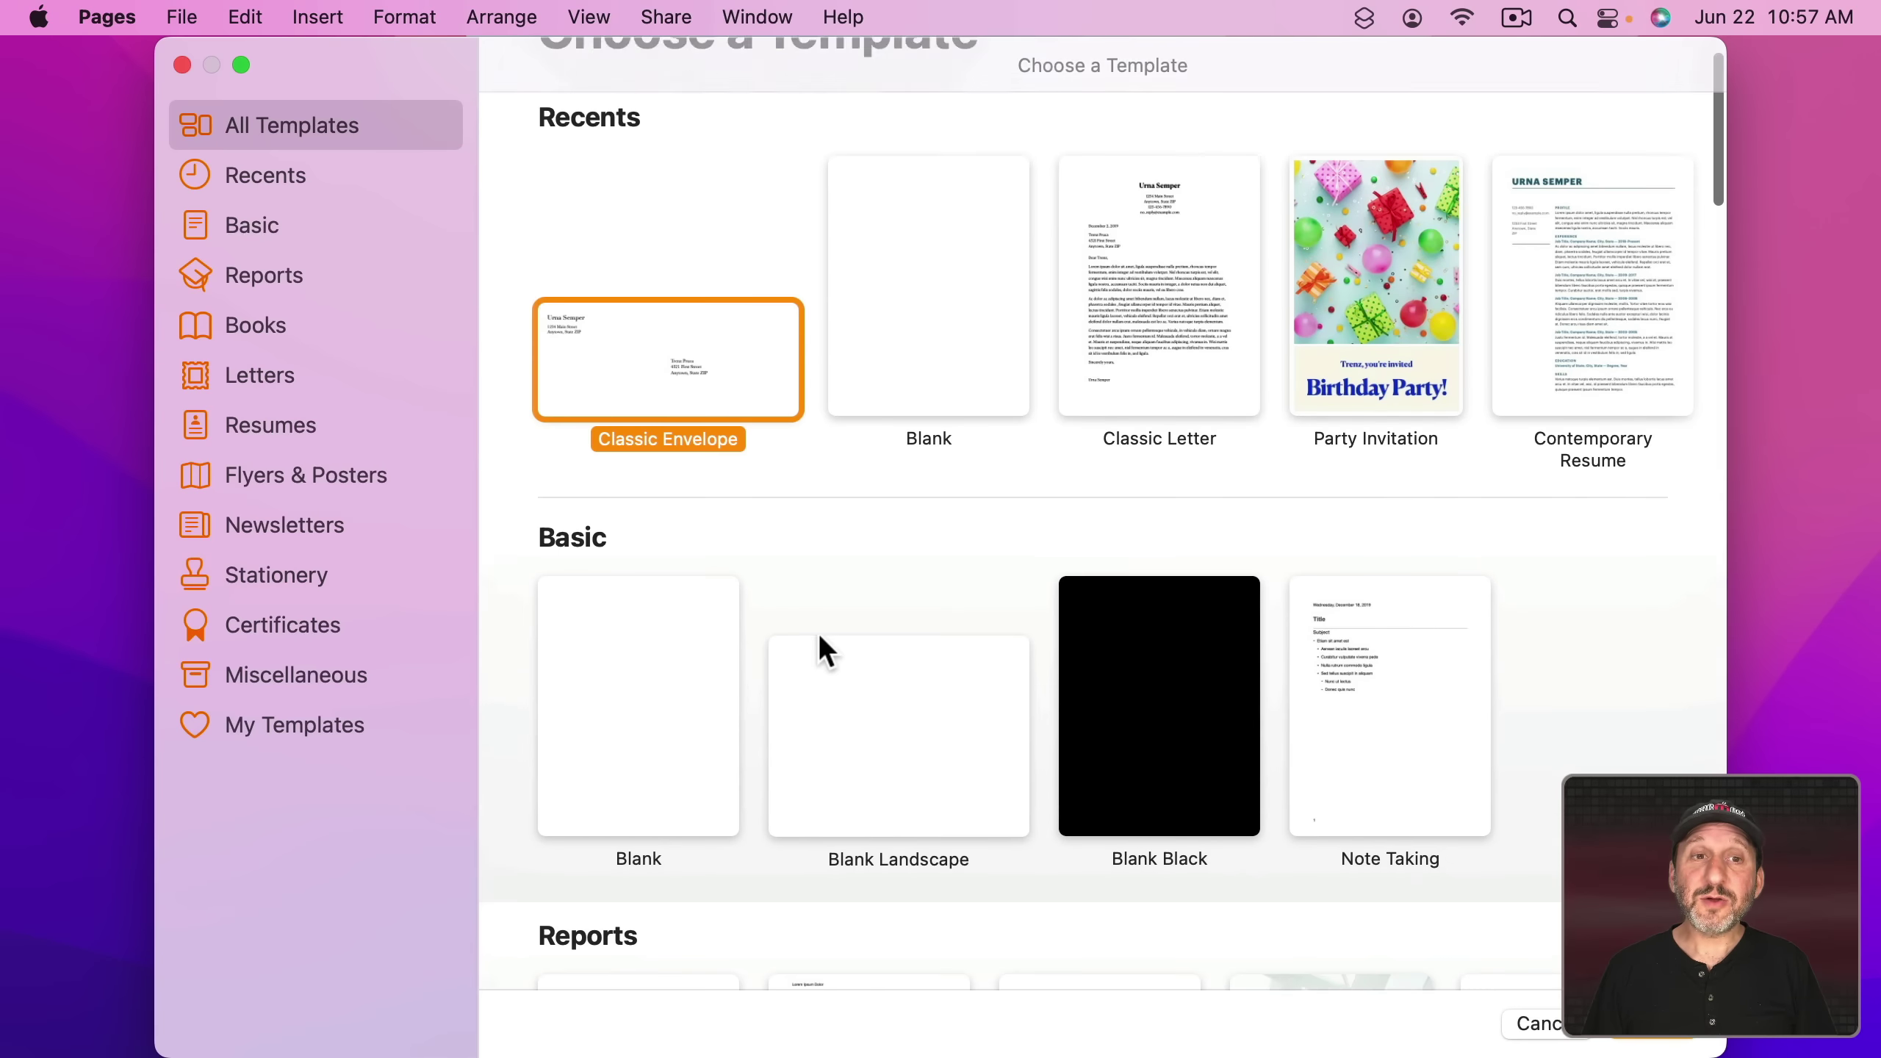
scroll(821, 639, down, 20)
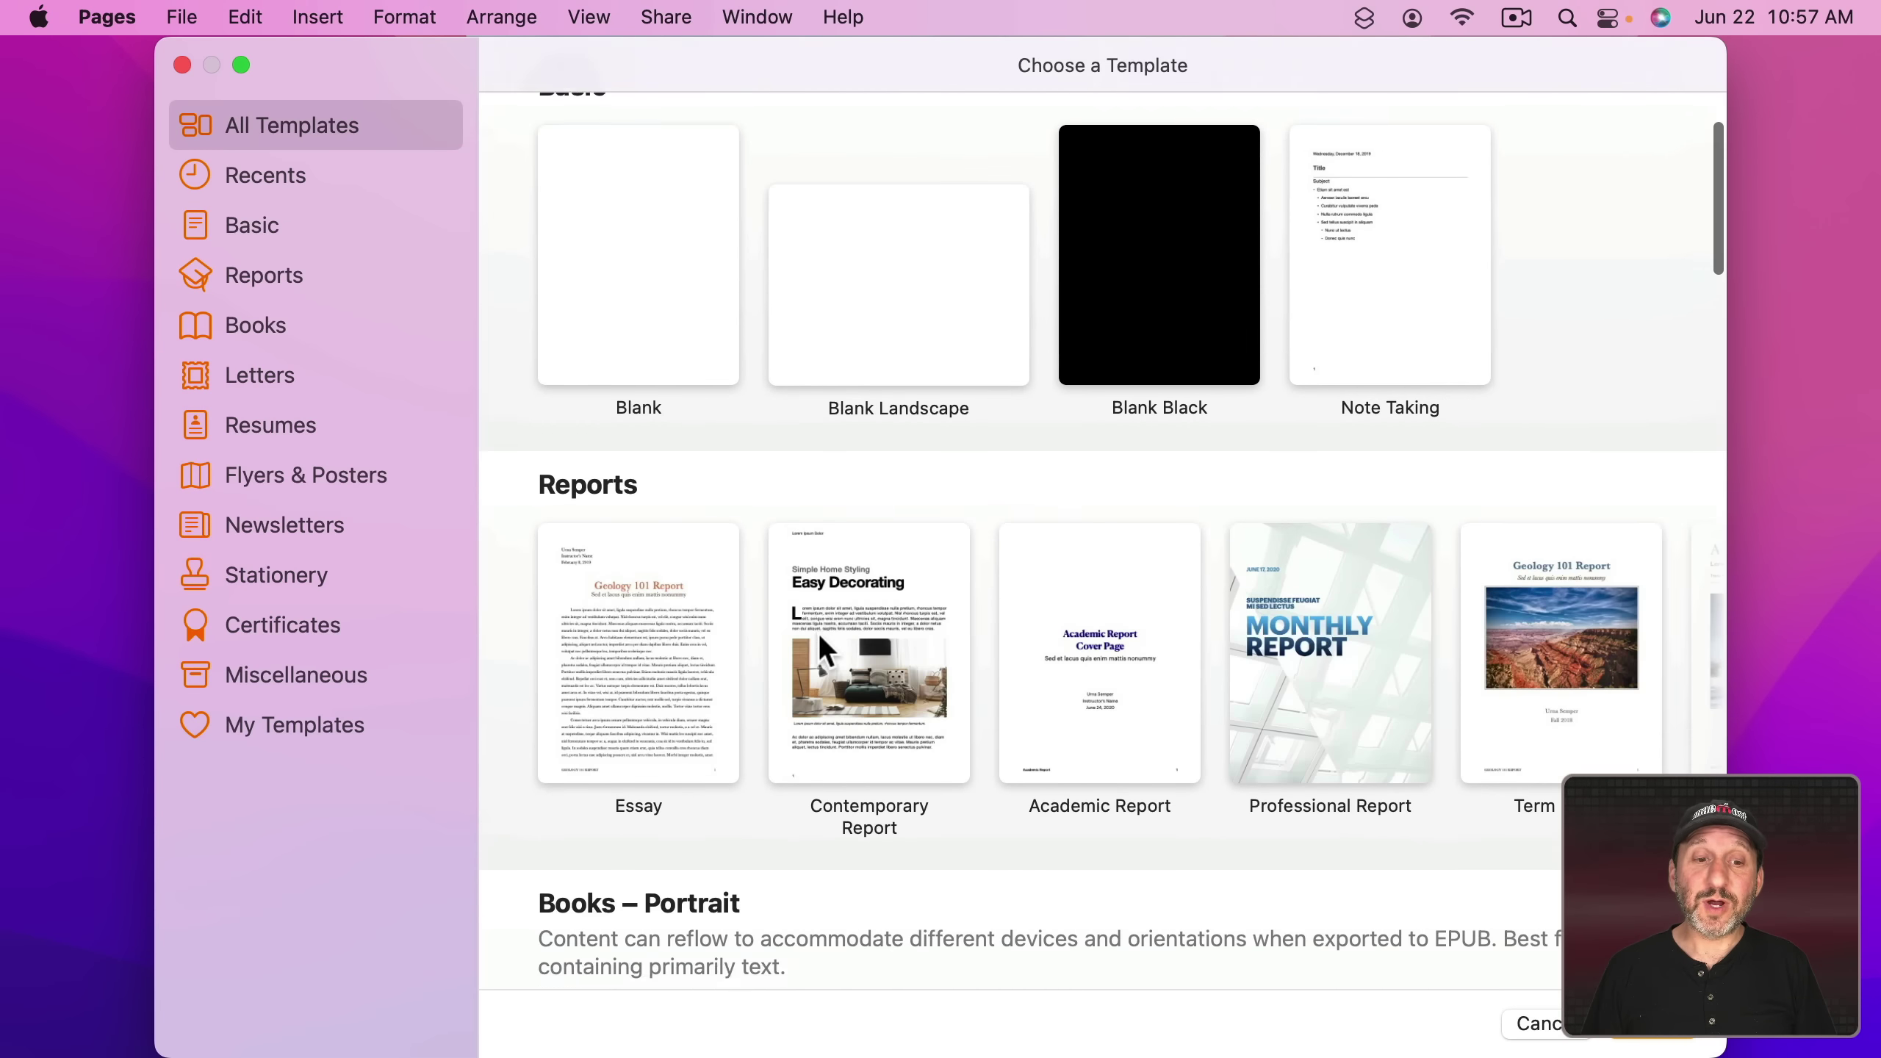
scroll(821, 645, down, 8)
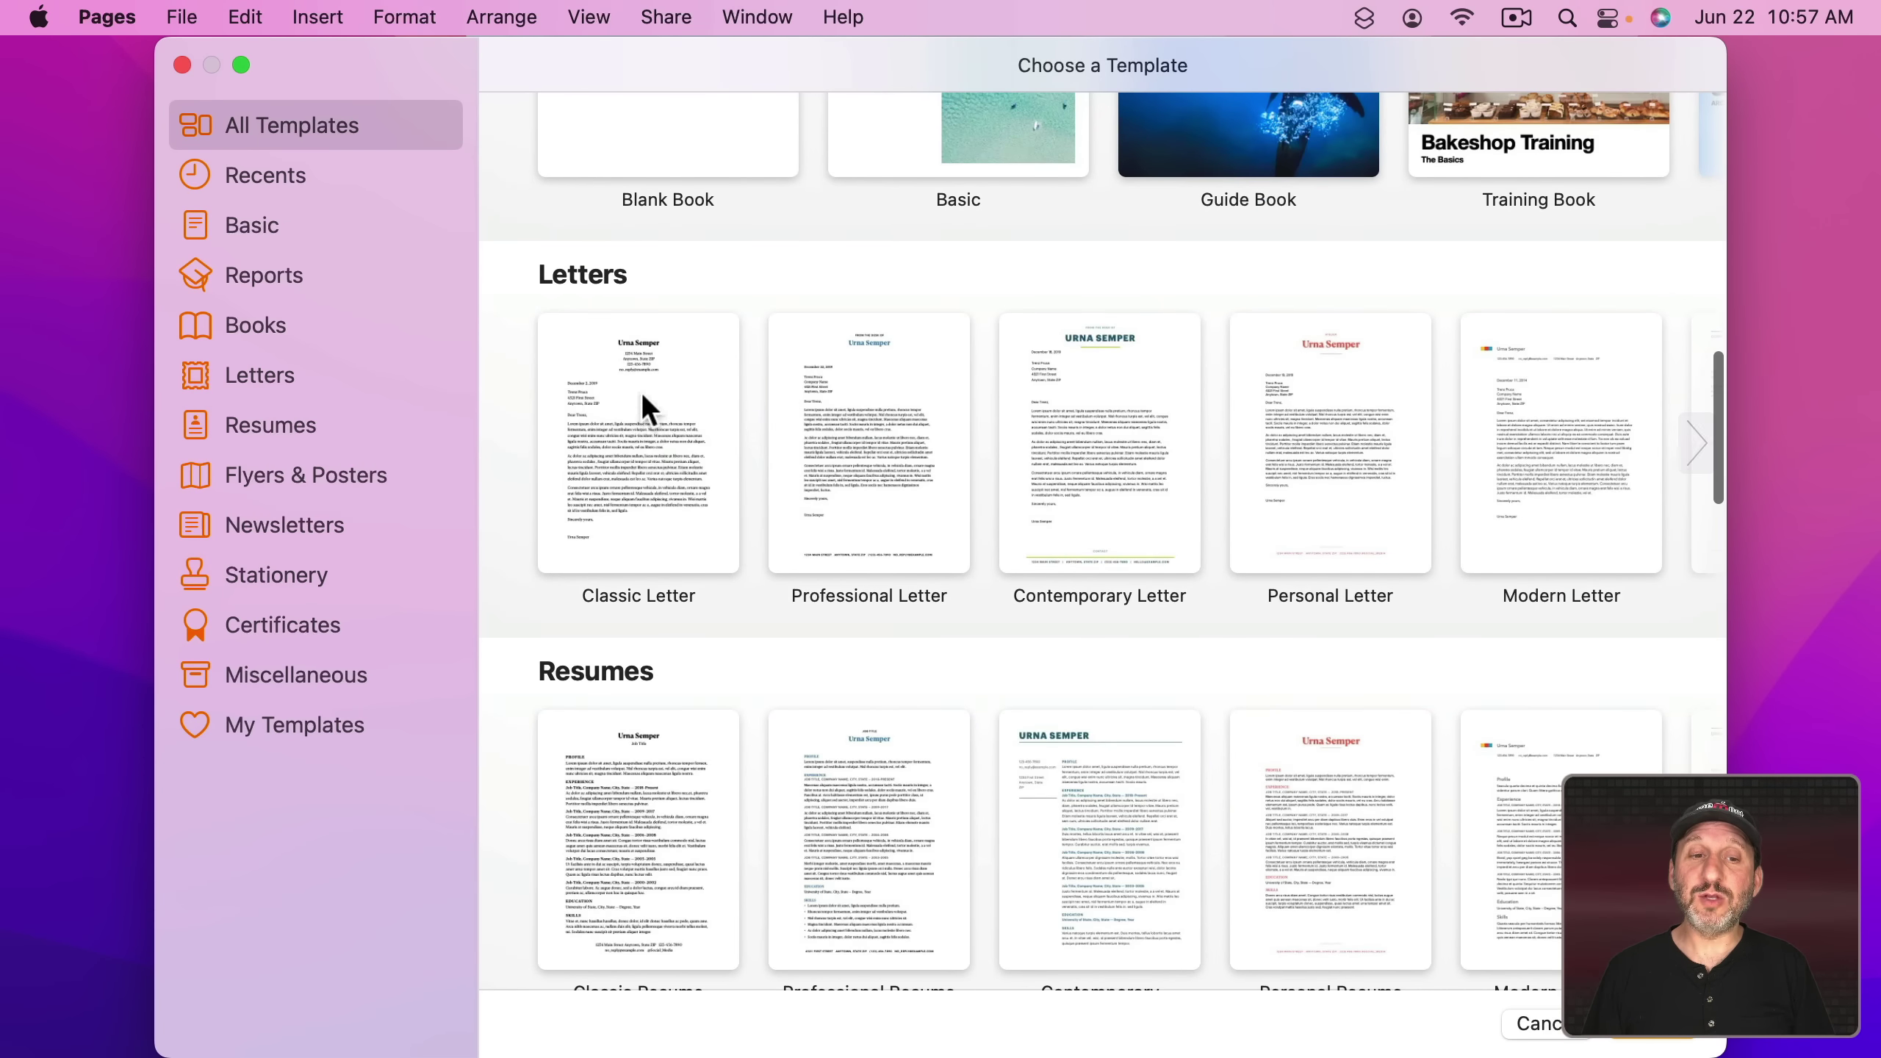
click(622, 466)
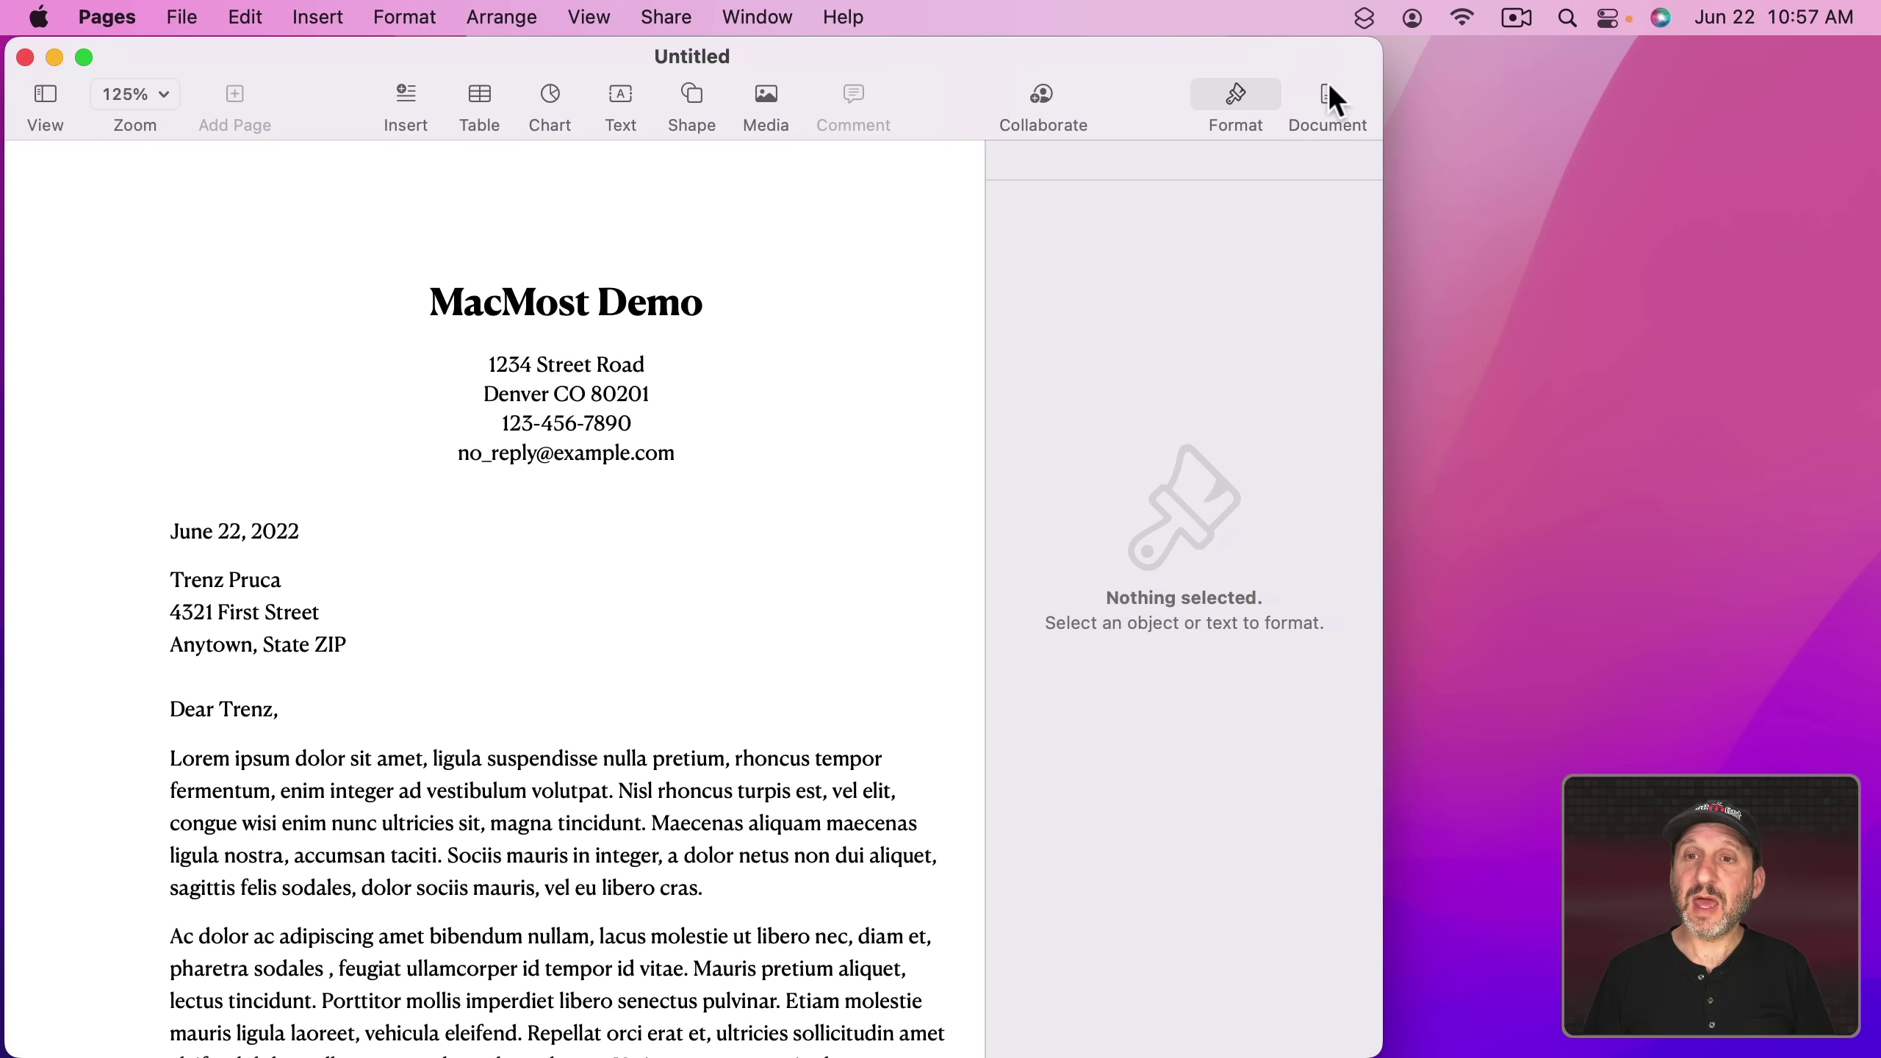
click(1330, 95)
scroll(1198, 807, down, 5)
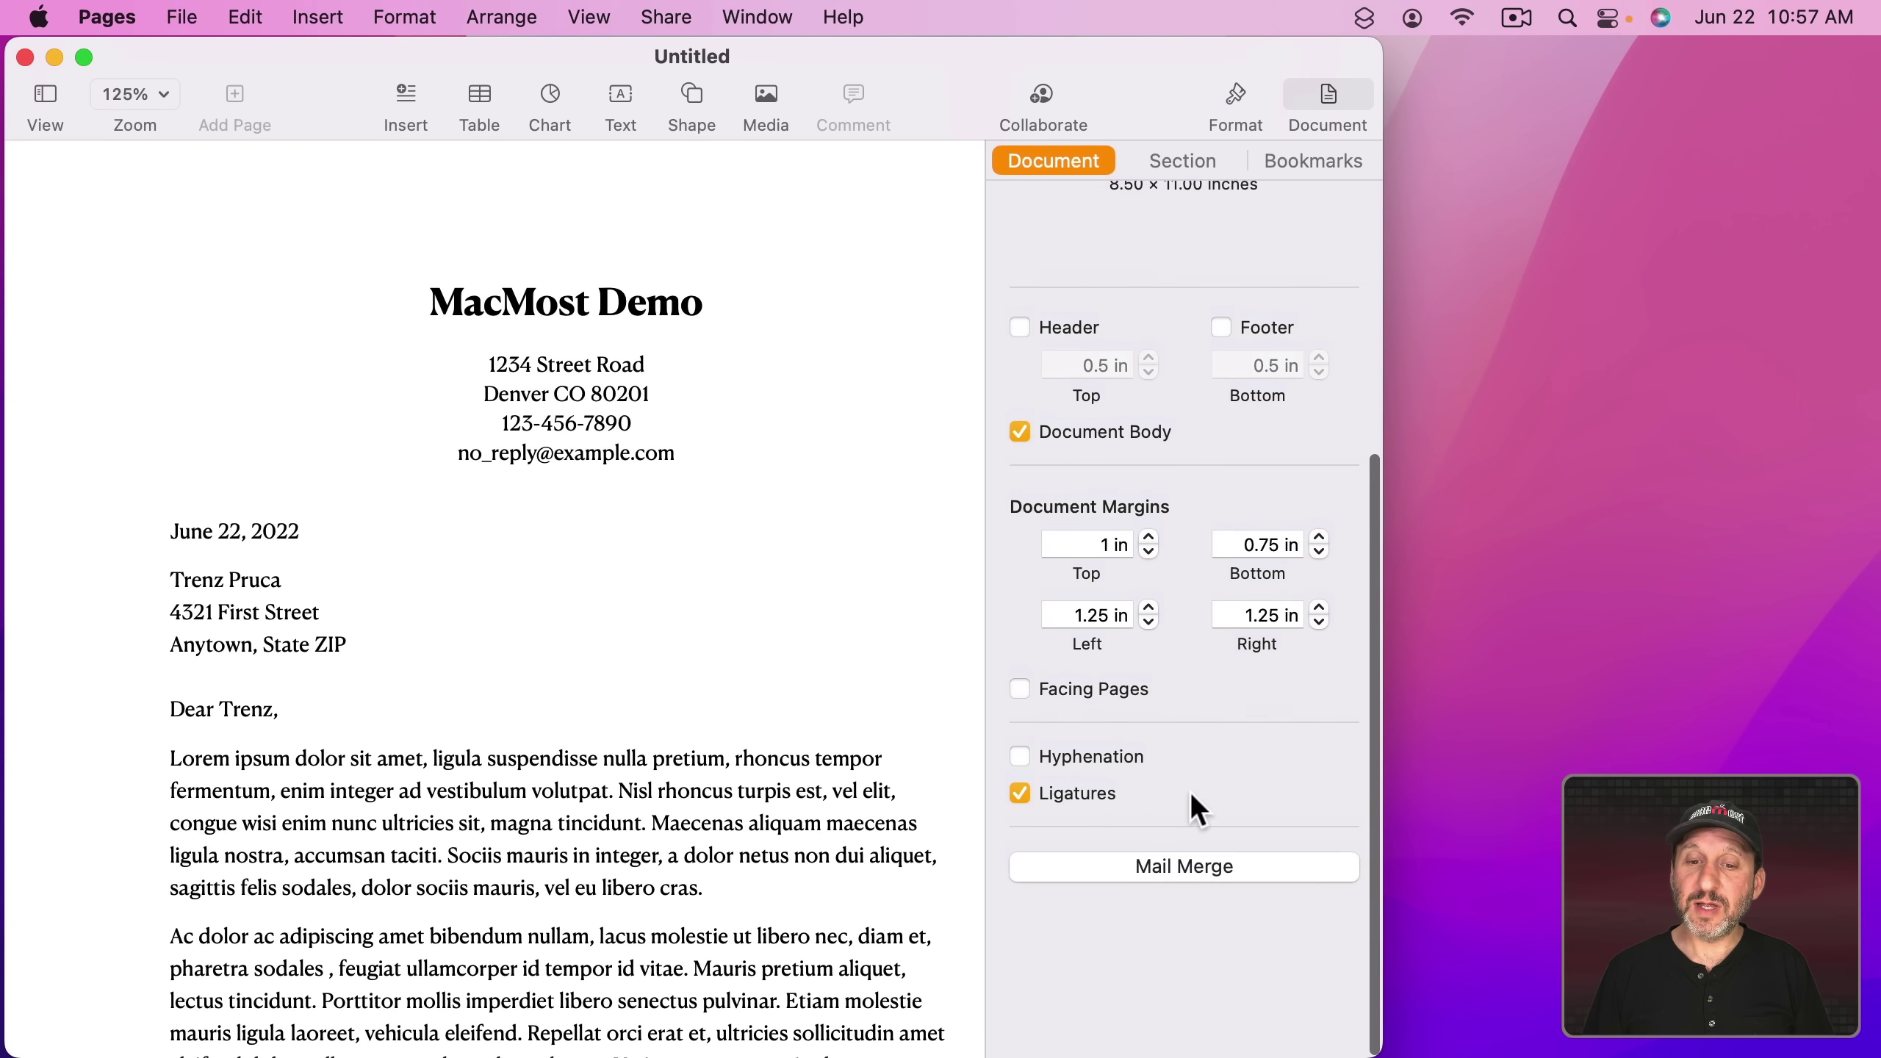
click(1141, 878)
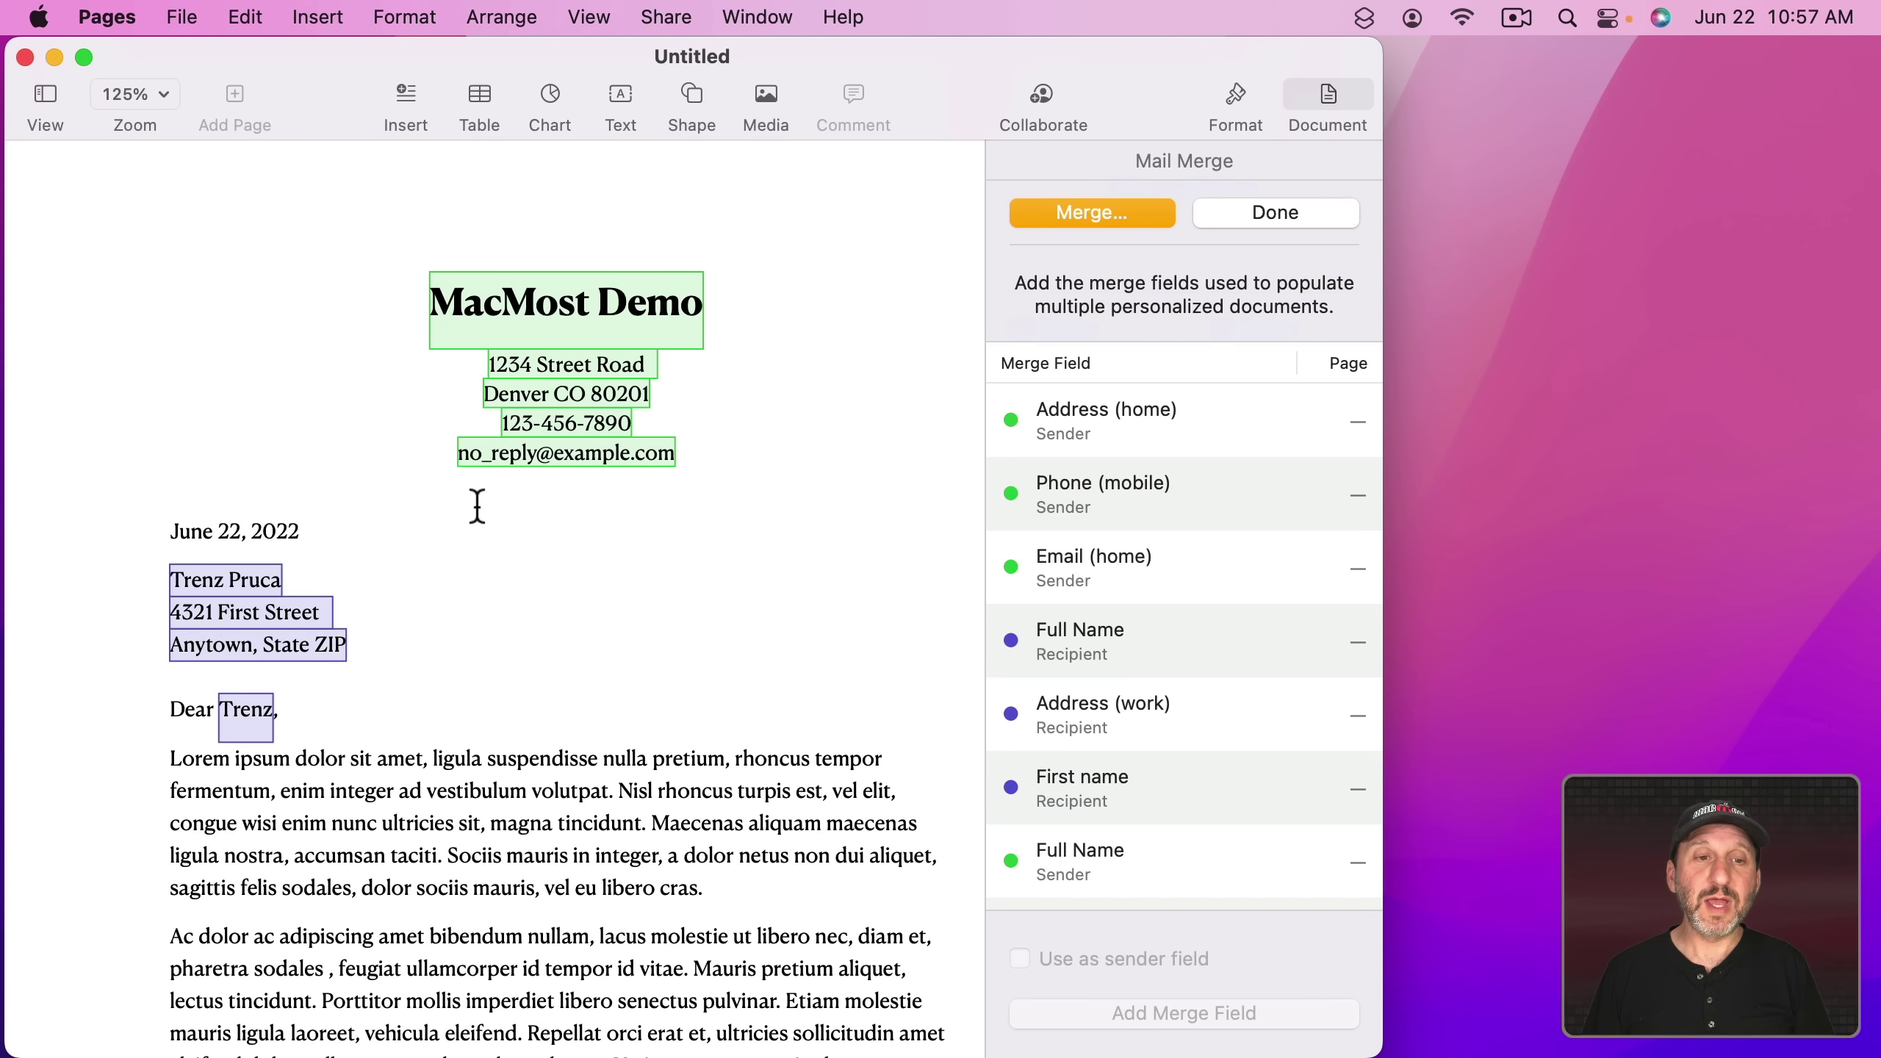
- Examine where each sender and recipient merge field sits in the letter, from the letterhead and greeting to the closing signature
click(1086, 432)
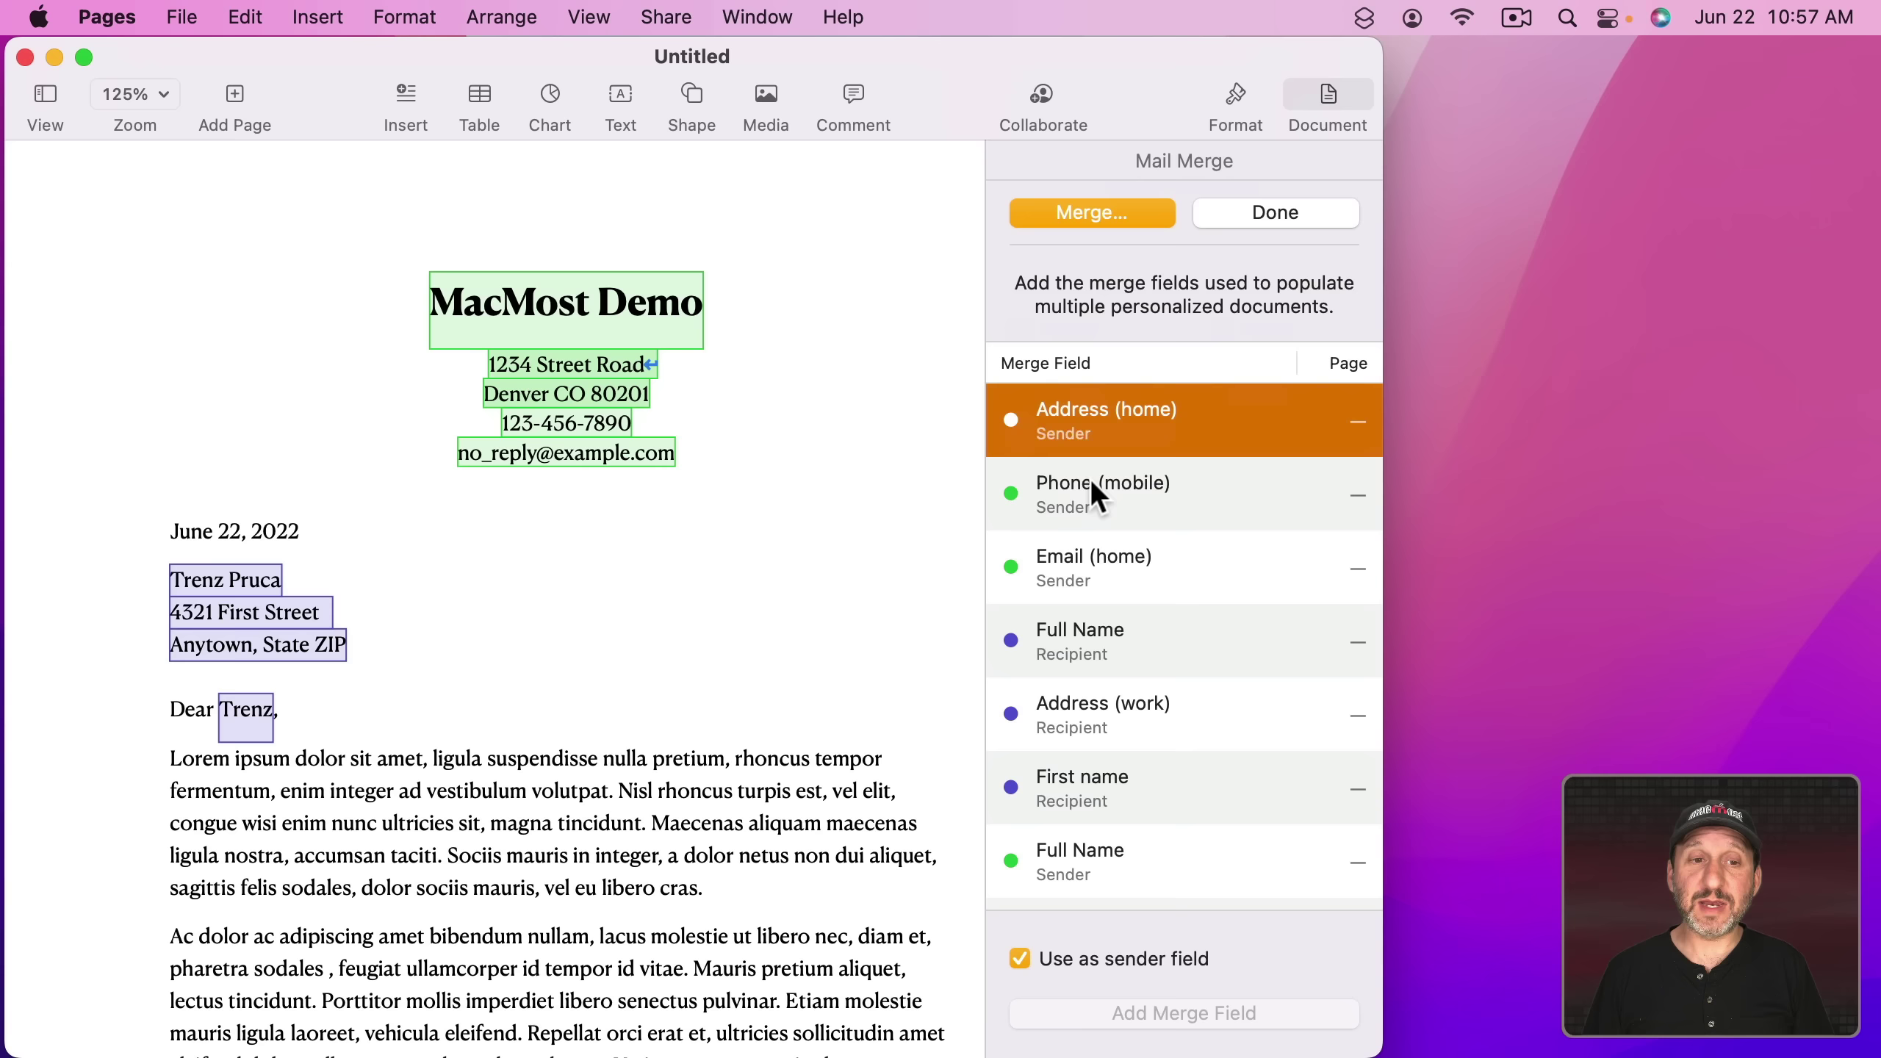
click(1092, 480)
click(1081, 567)
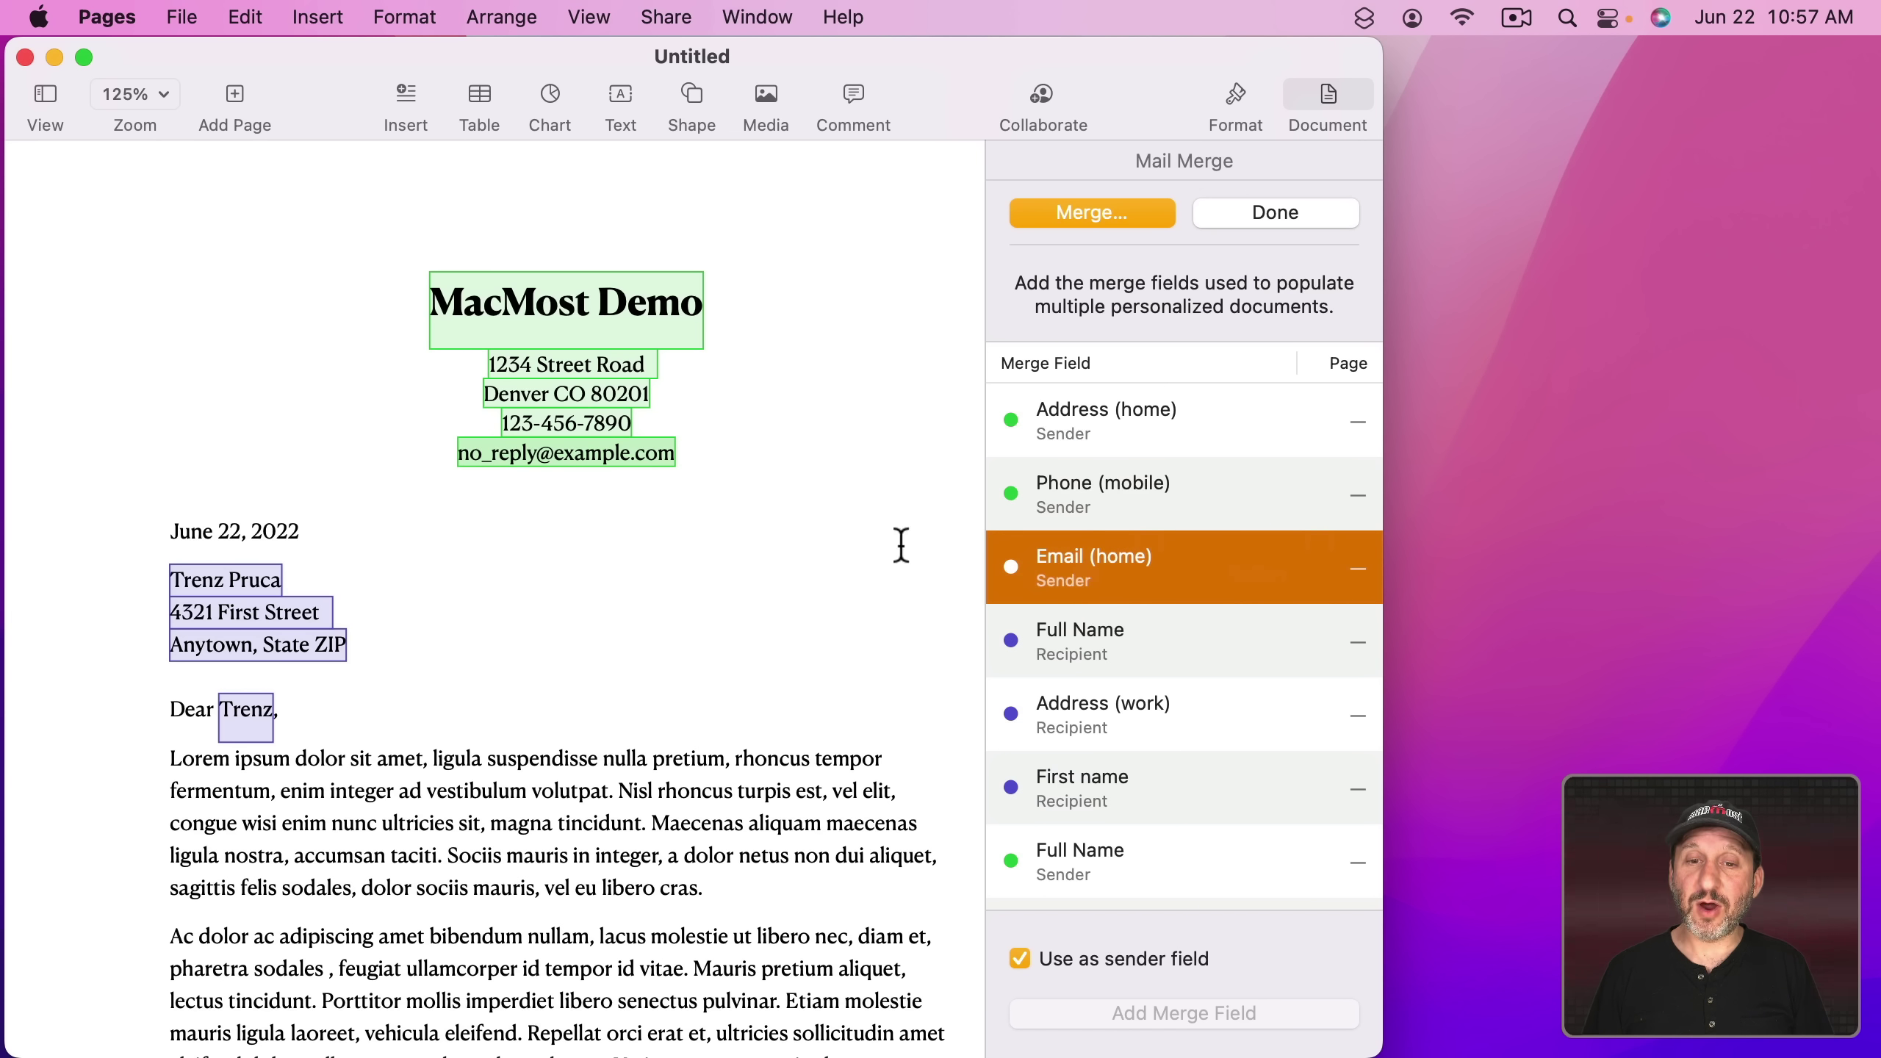
click(1084, 641)
click(1097, 693)
click(1101, 769)
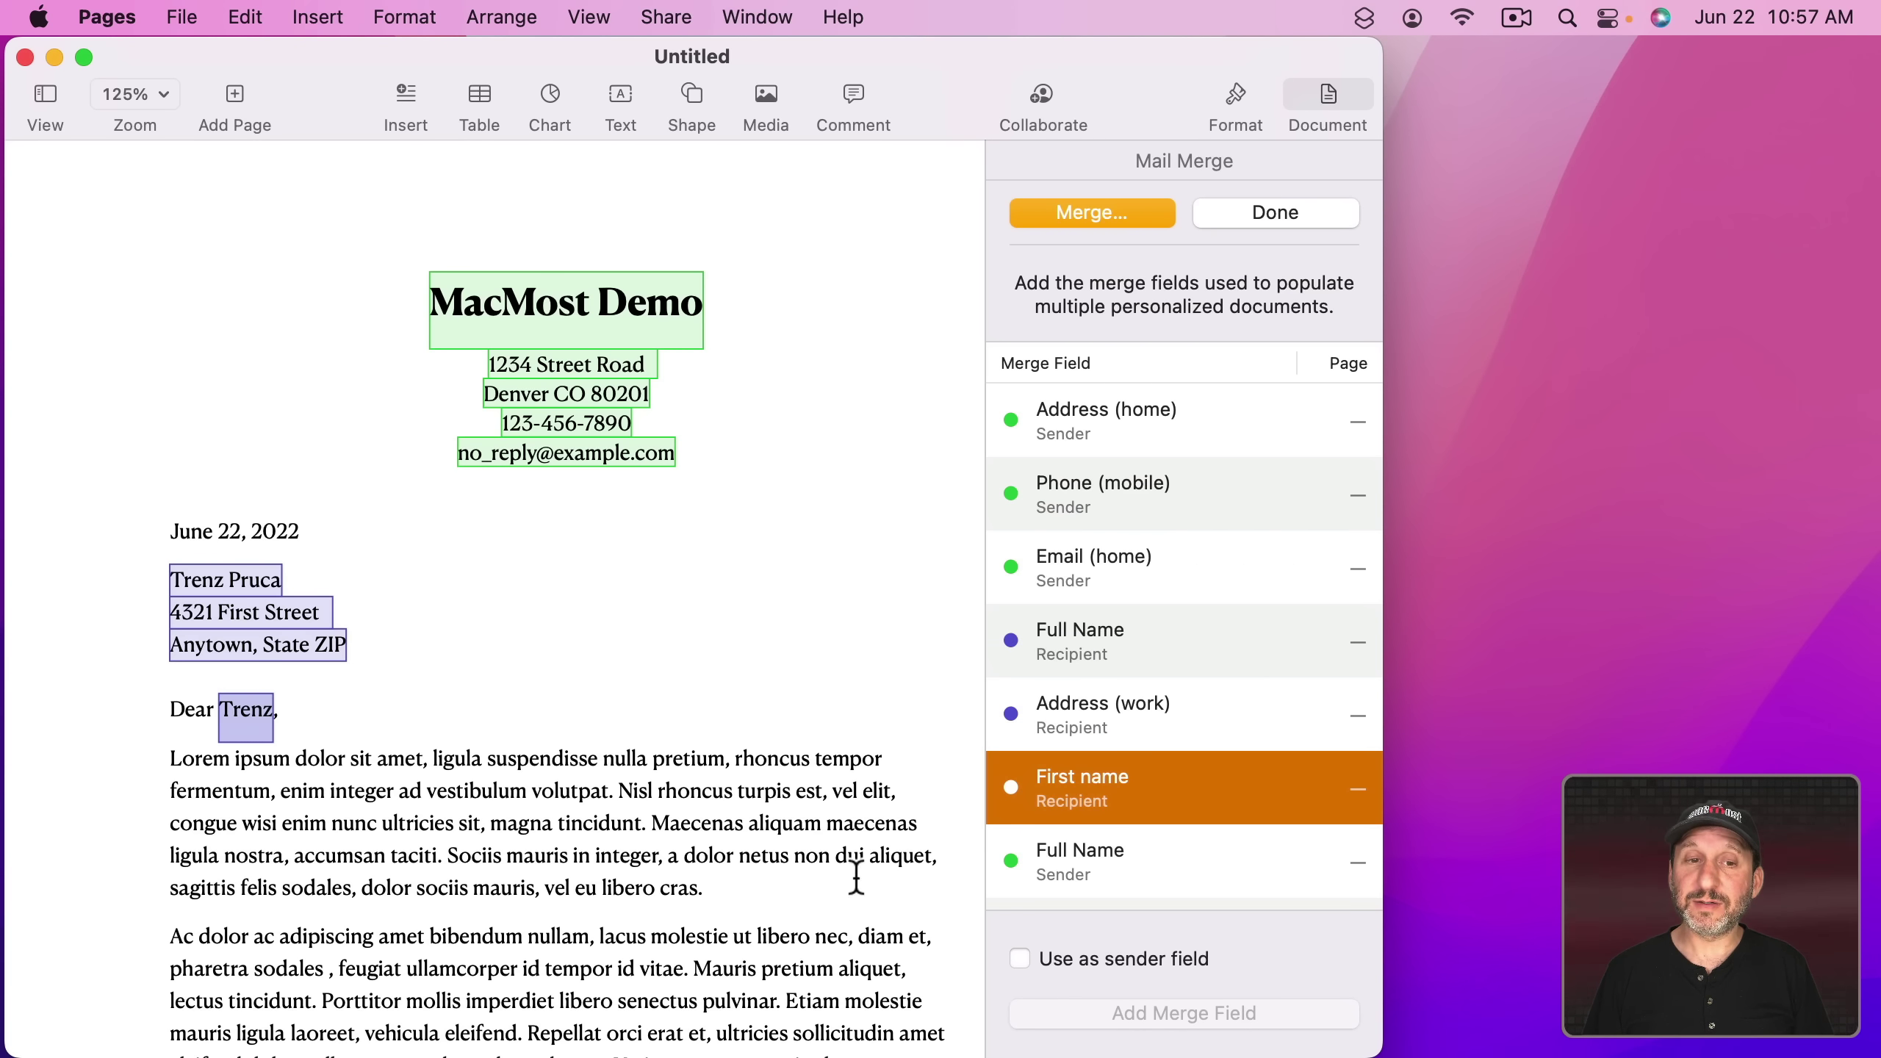
scroll(857, 878, down, 10)
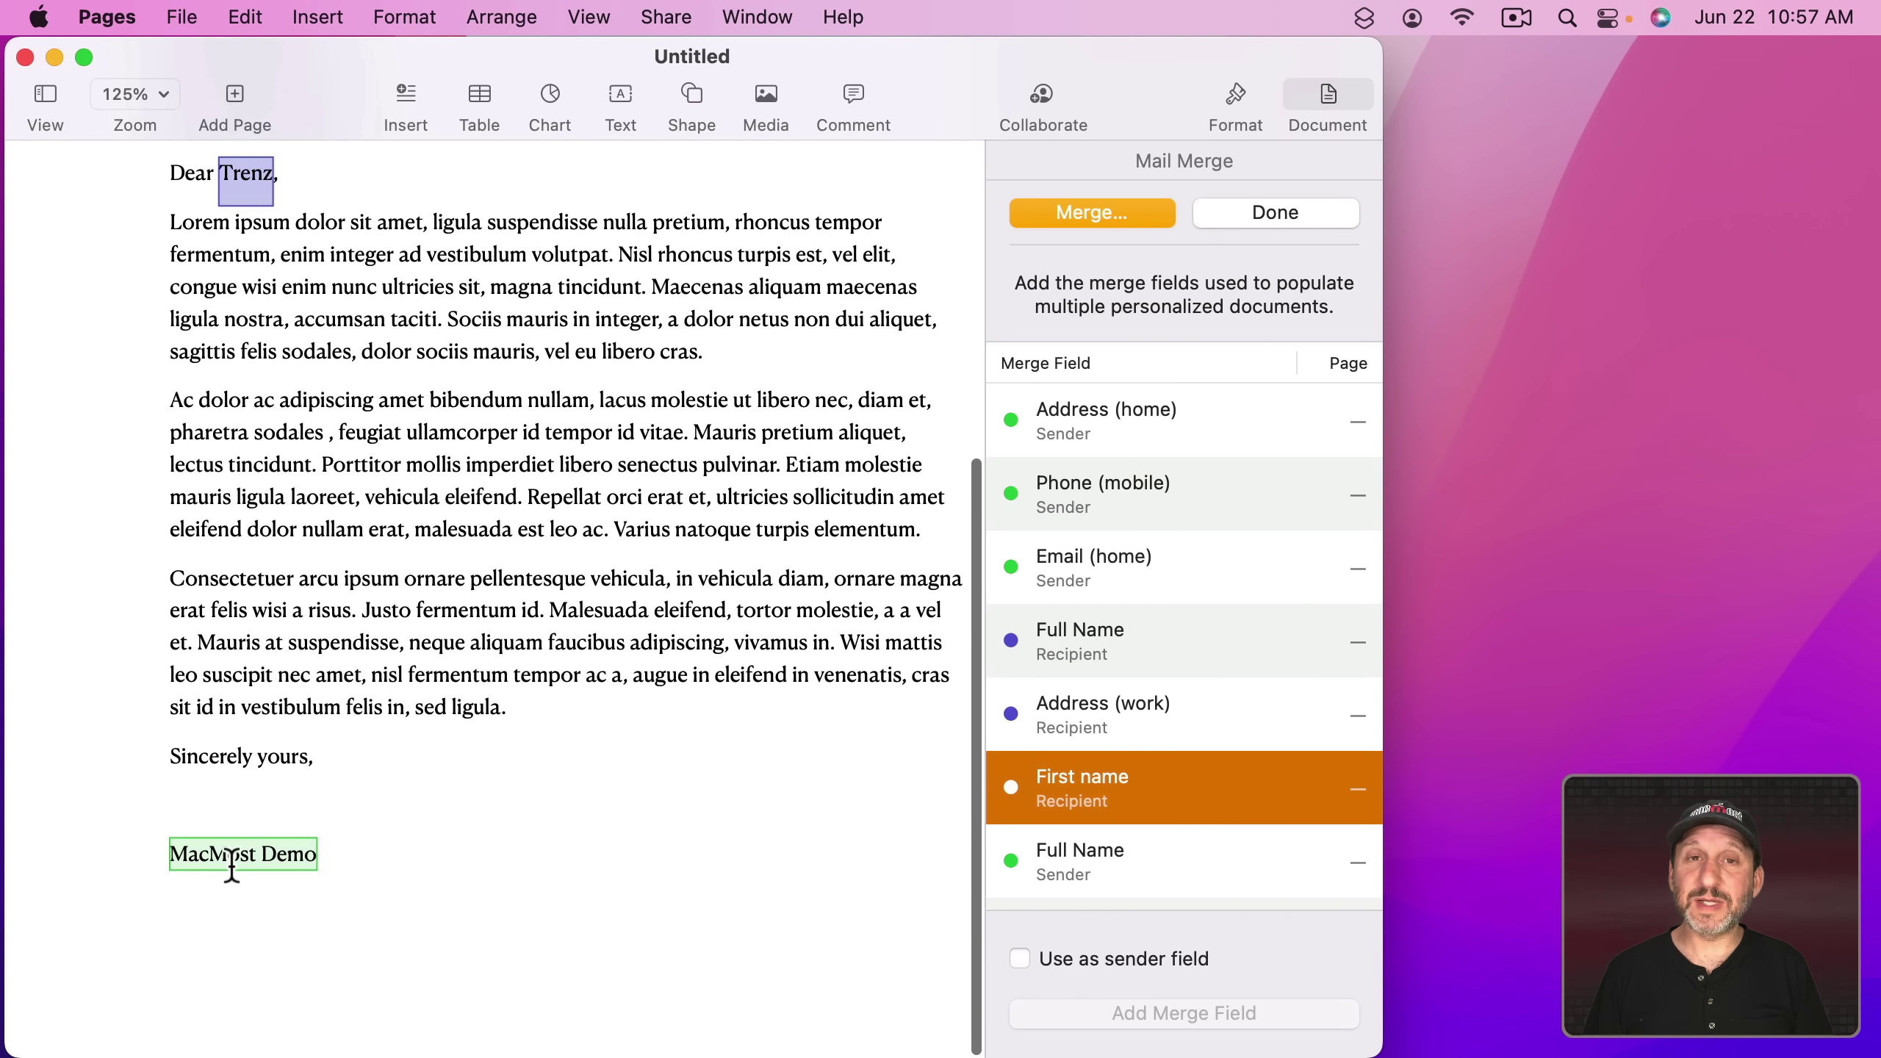
scroll(327, 675, up, 10)
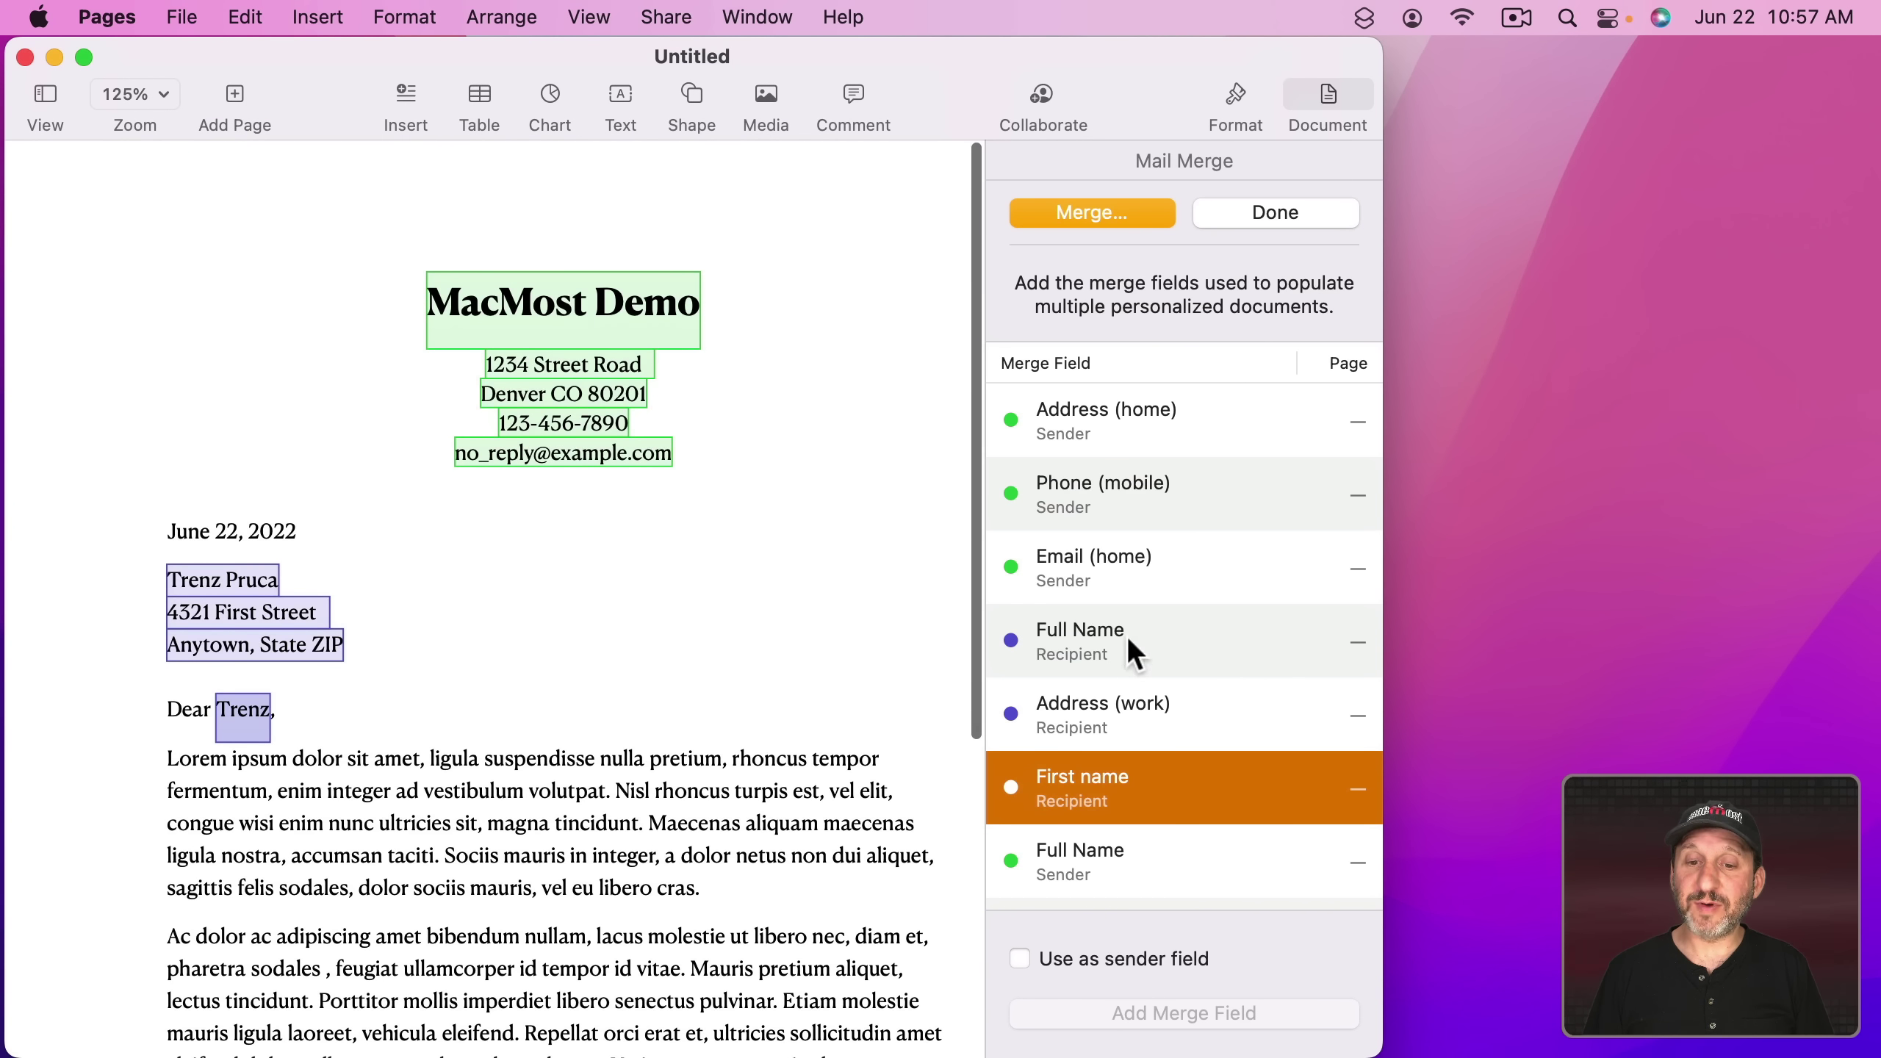
- Start merging the letter with Contacts as the source and choose the Friends group
click(1094, 215)
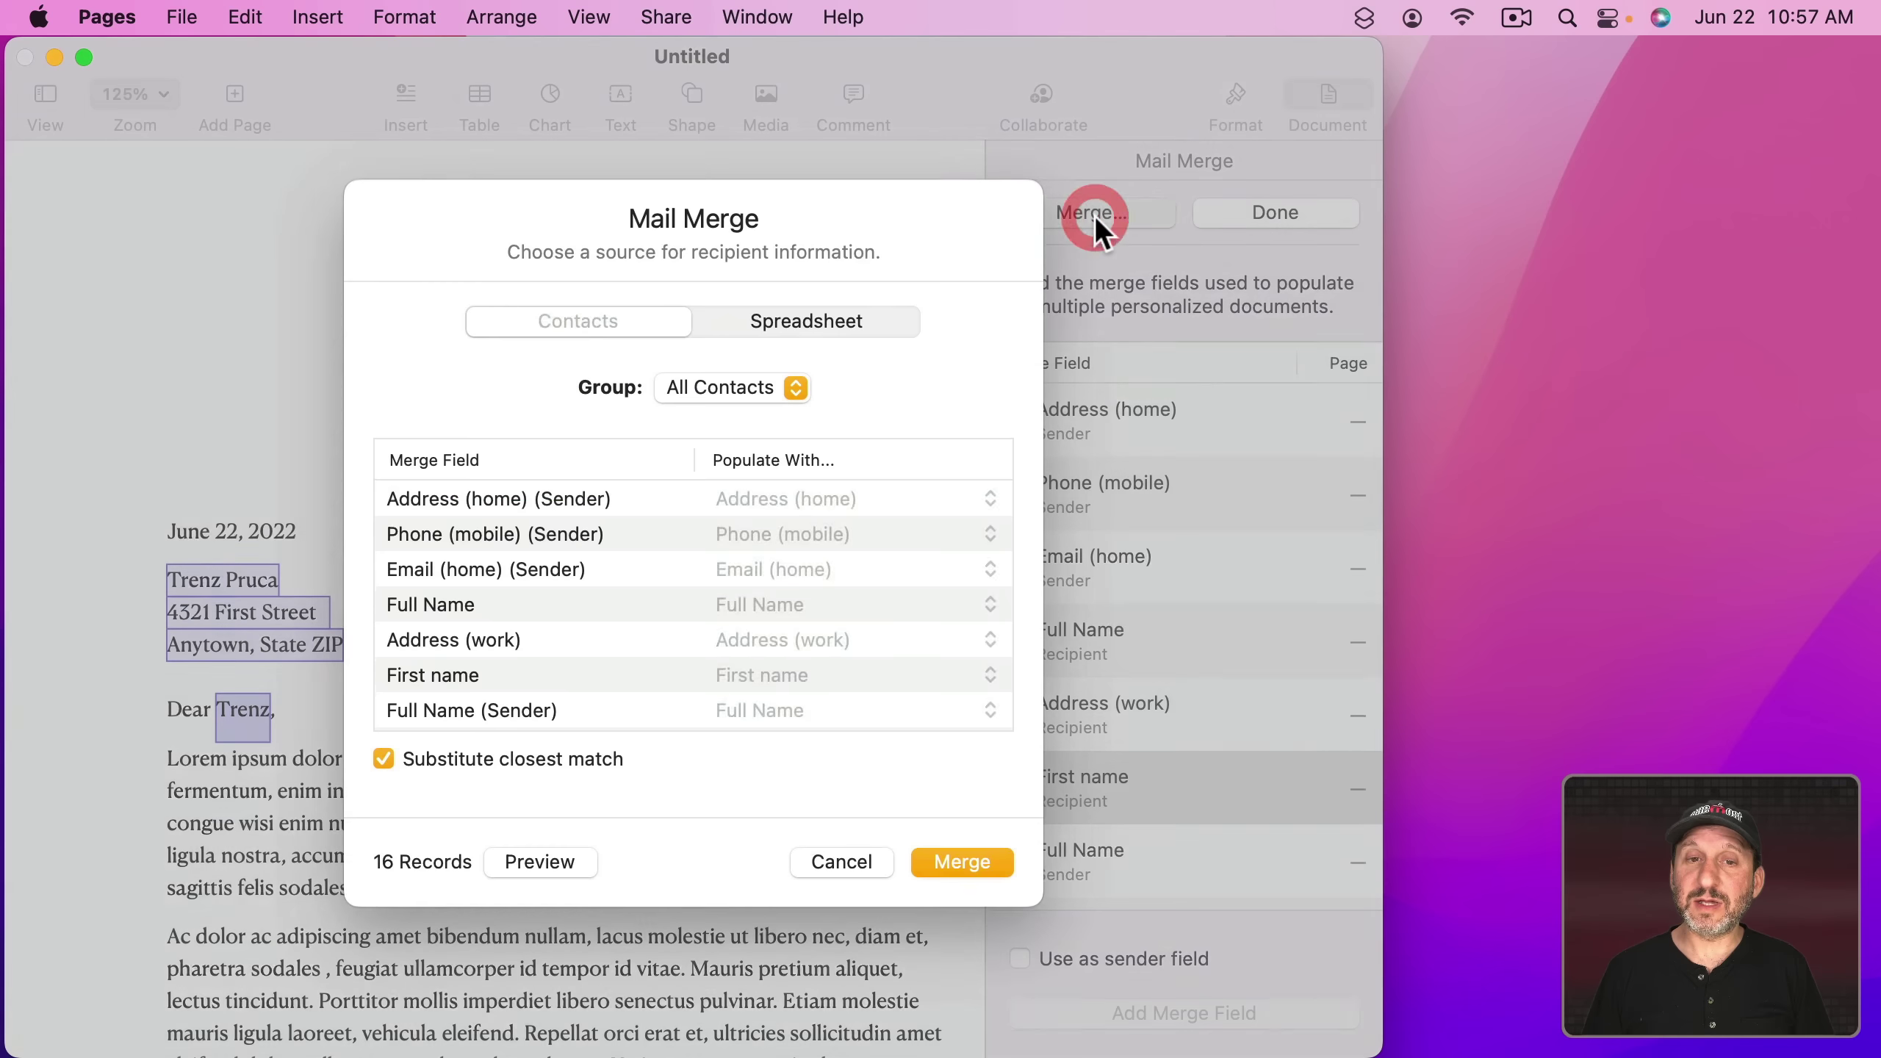
click(741, 400)
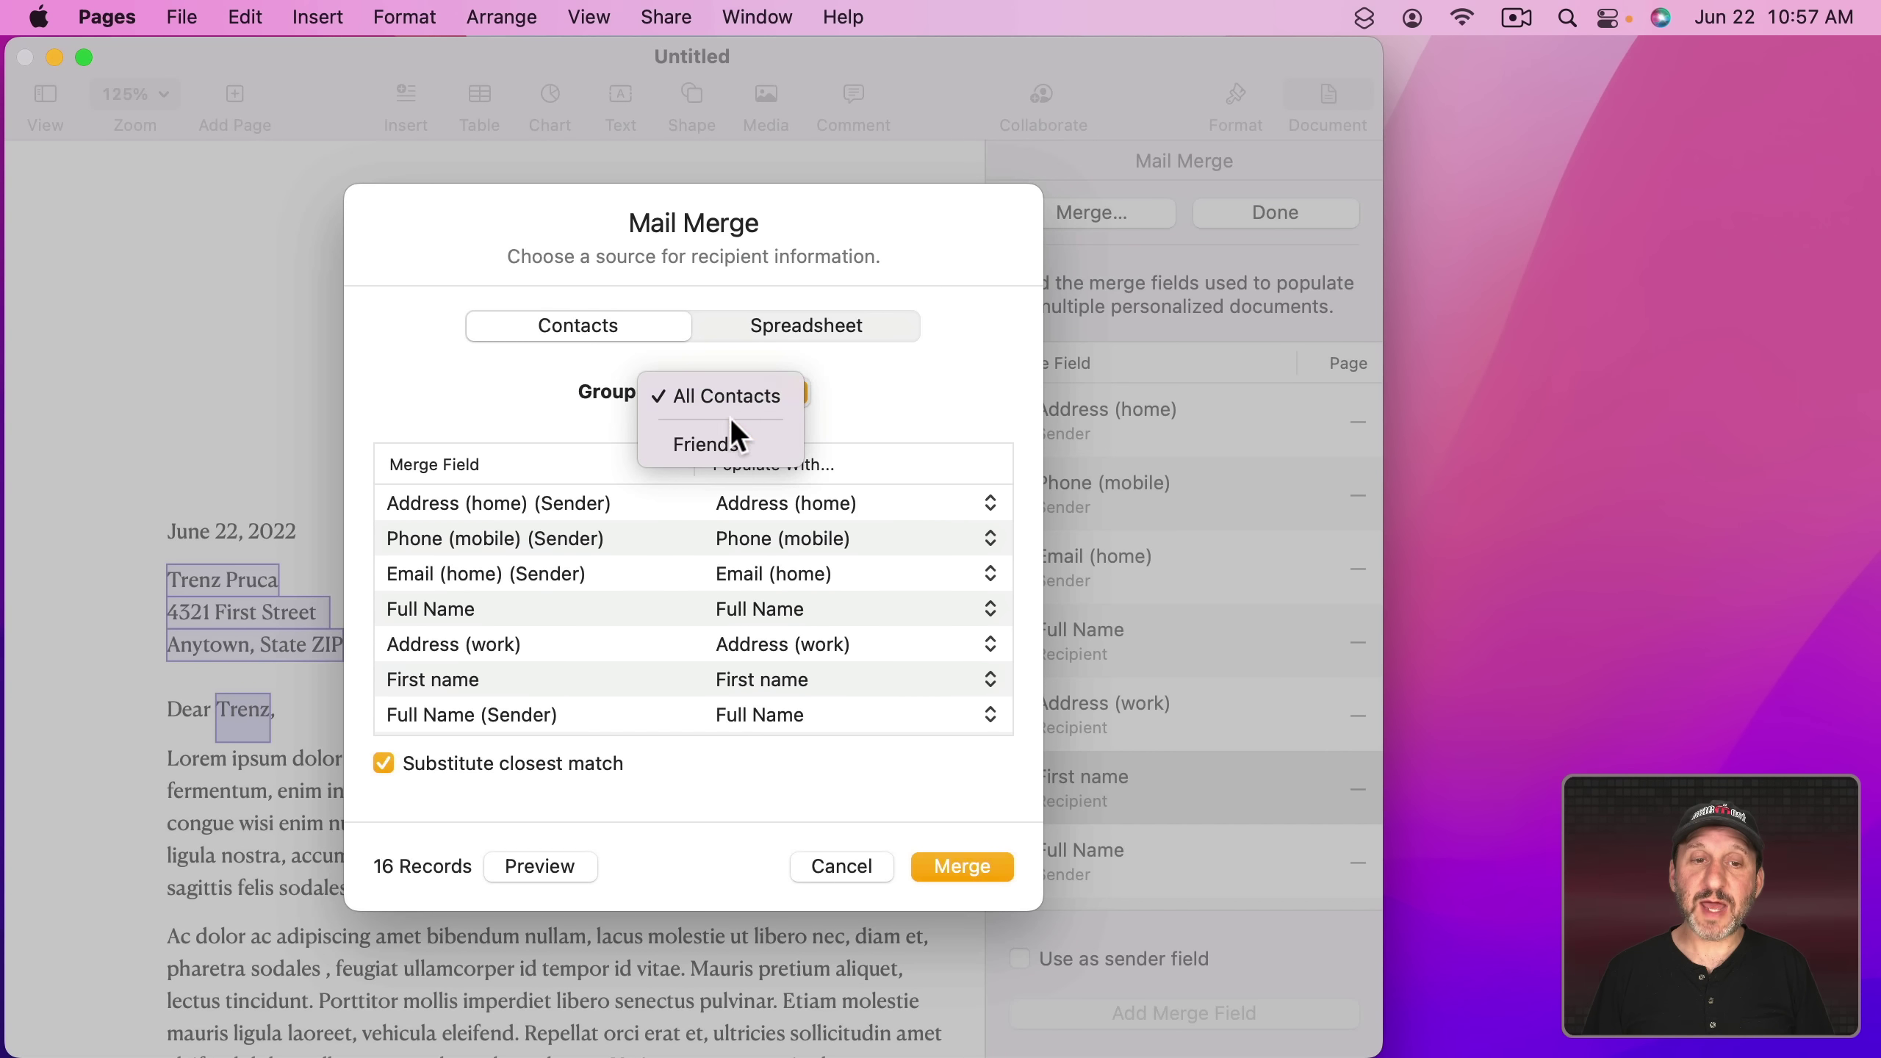
click(727, 441)
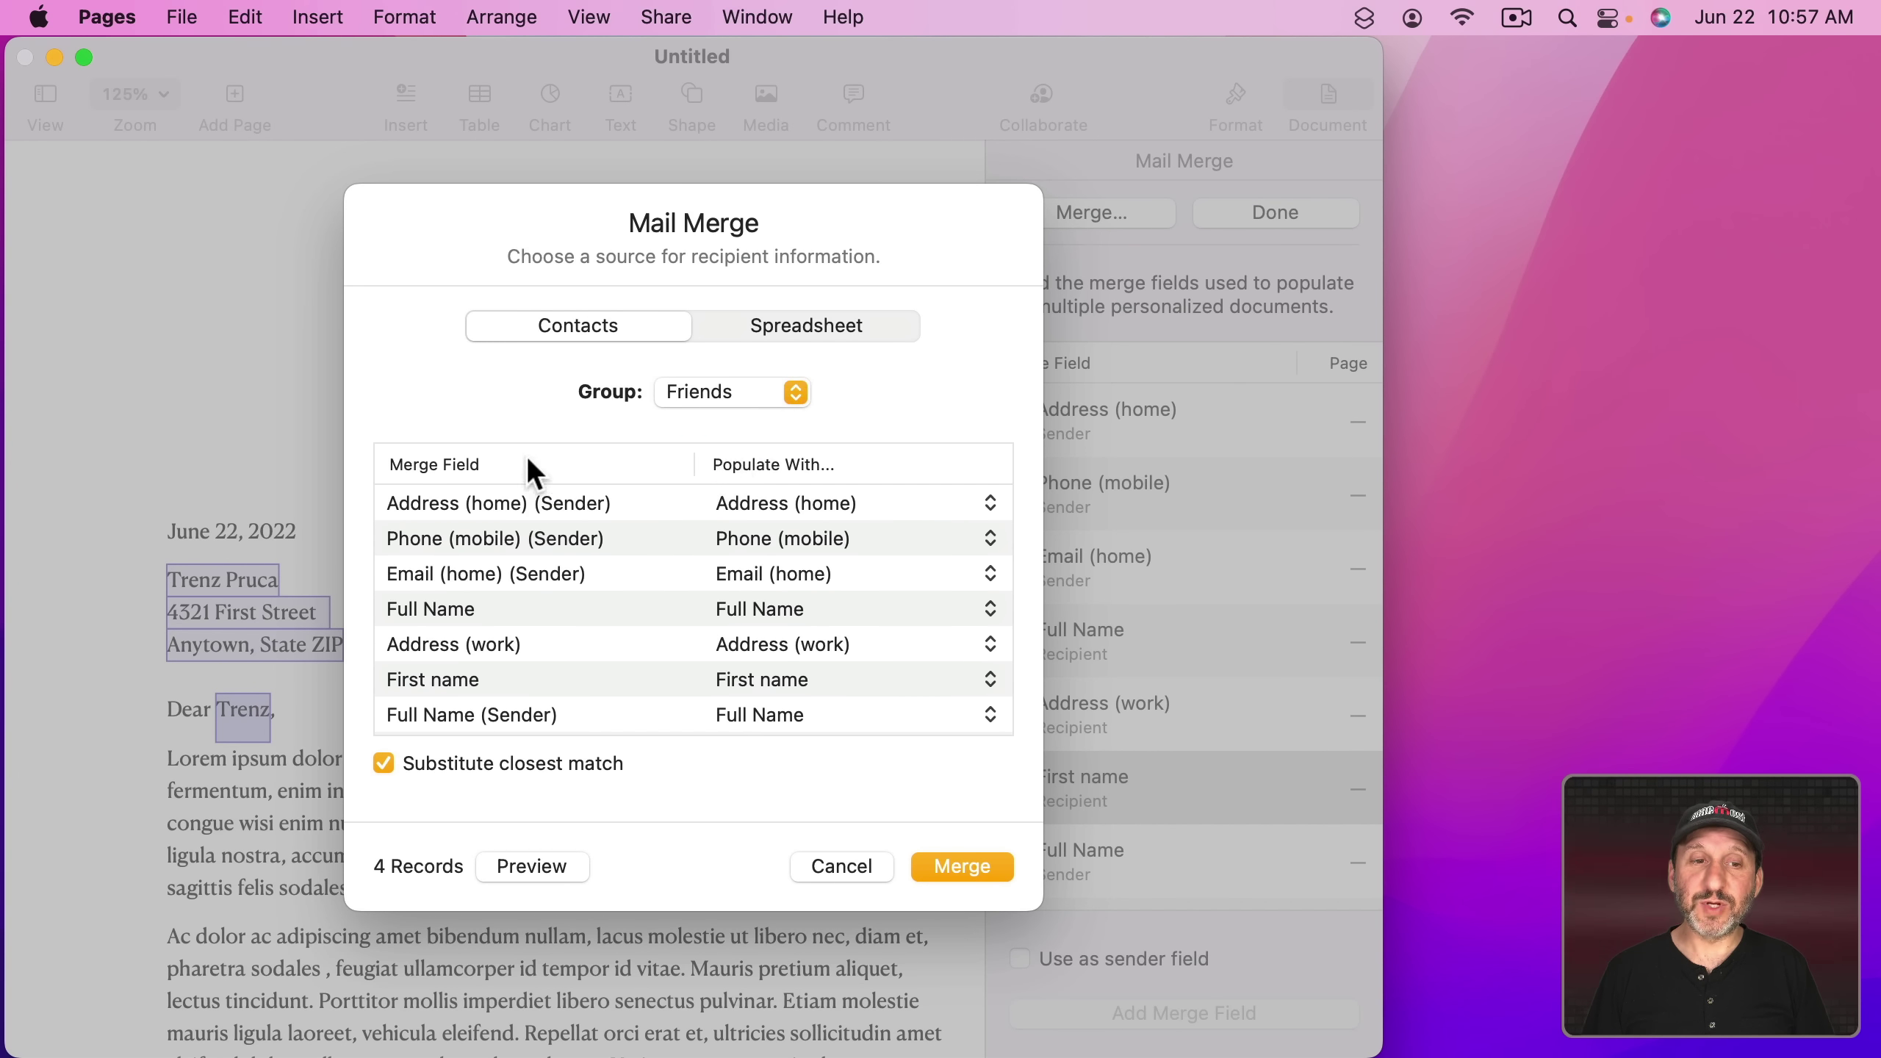
- Preview several of the letter's merge records to check the field values, then close the preview
click(511, 864)
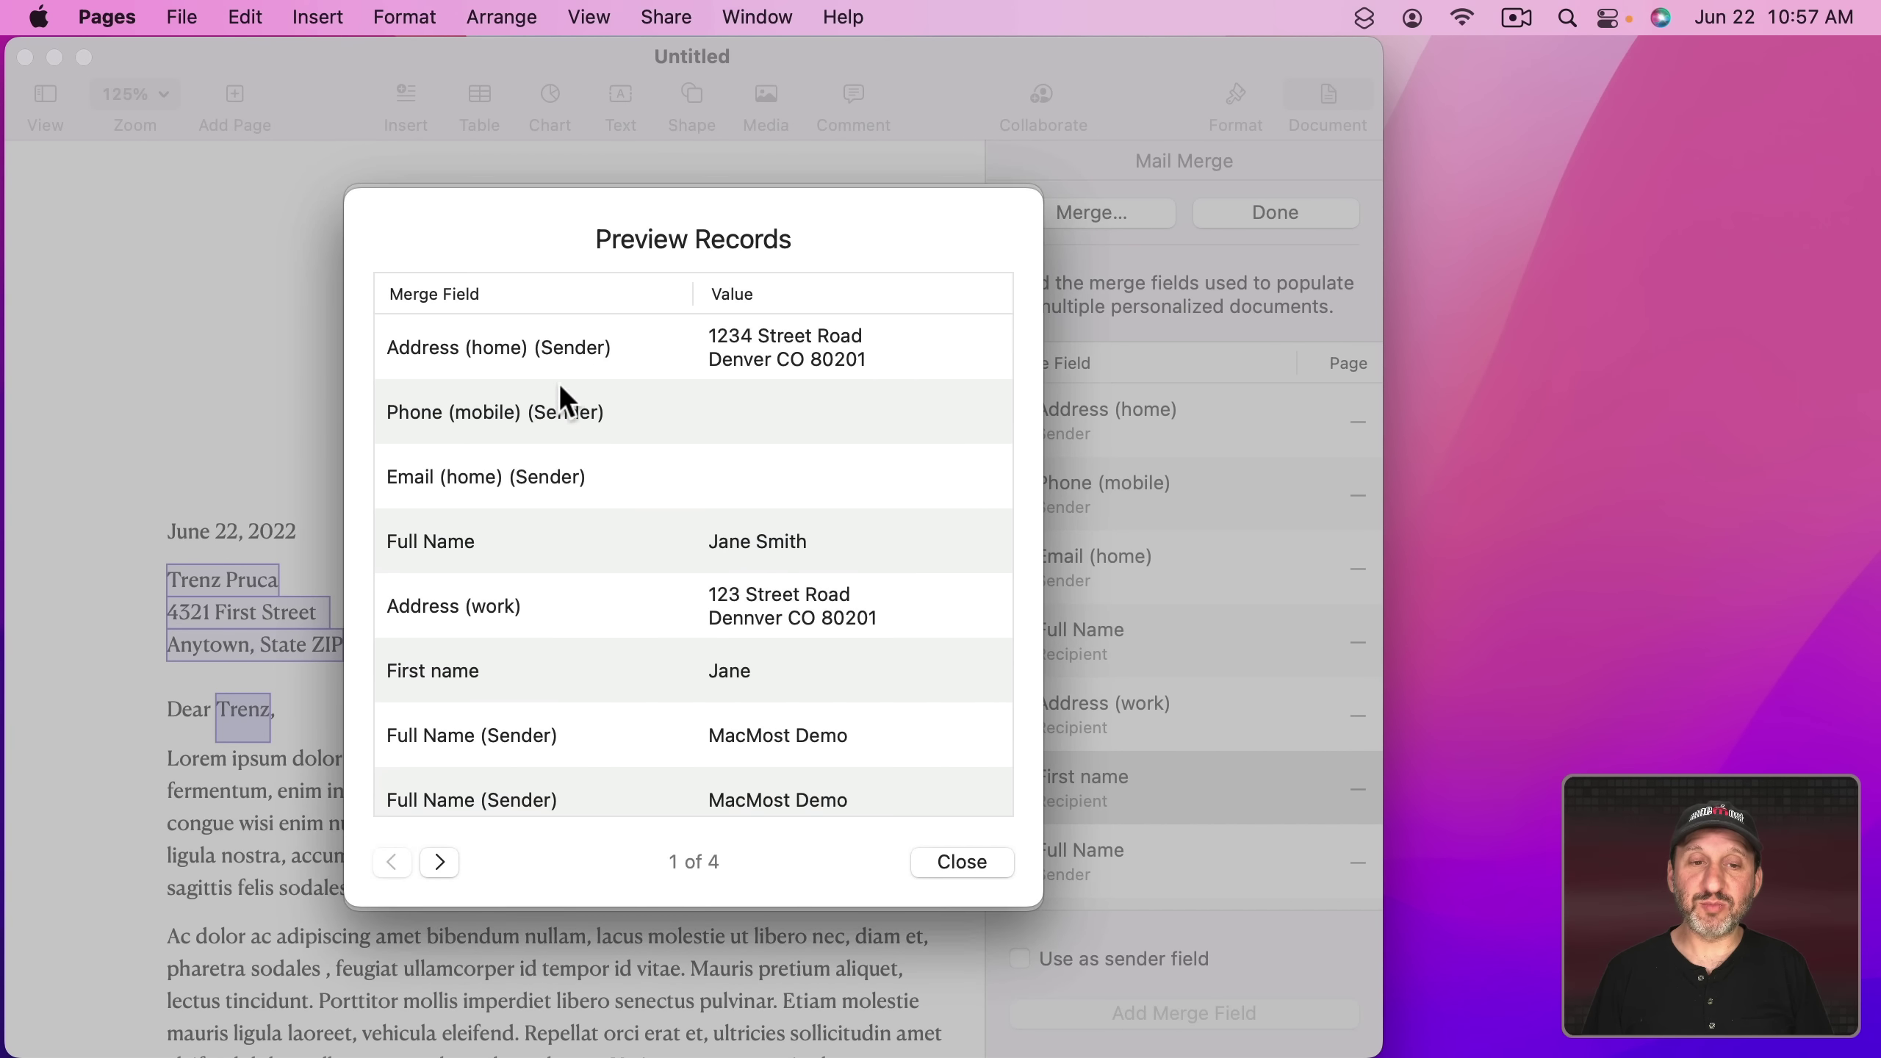
click(439, 862)
click(440, 862)
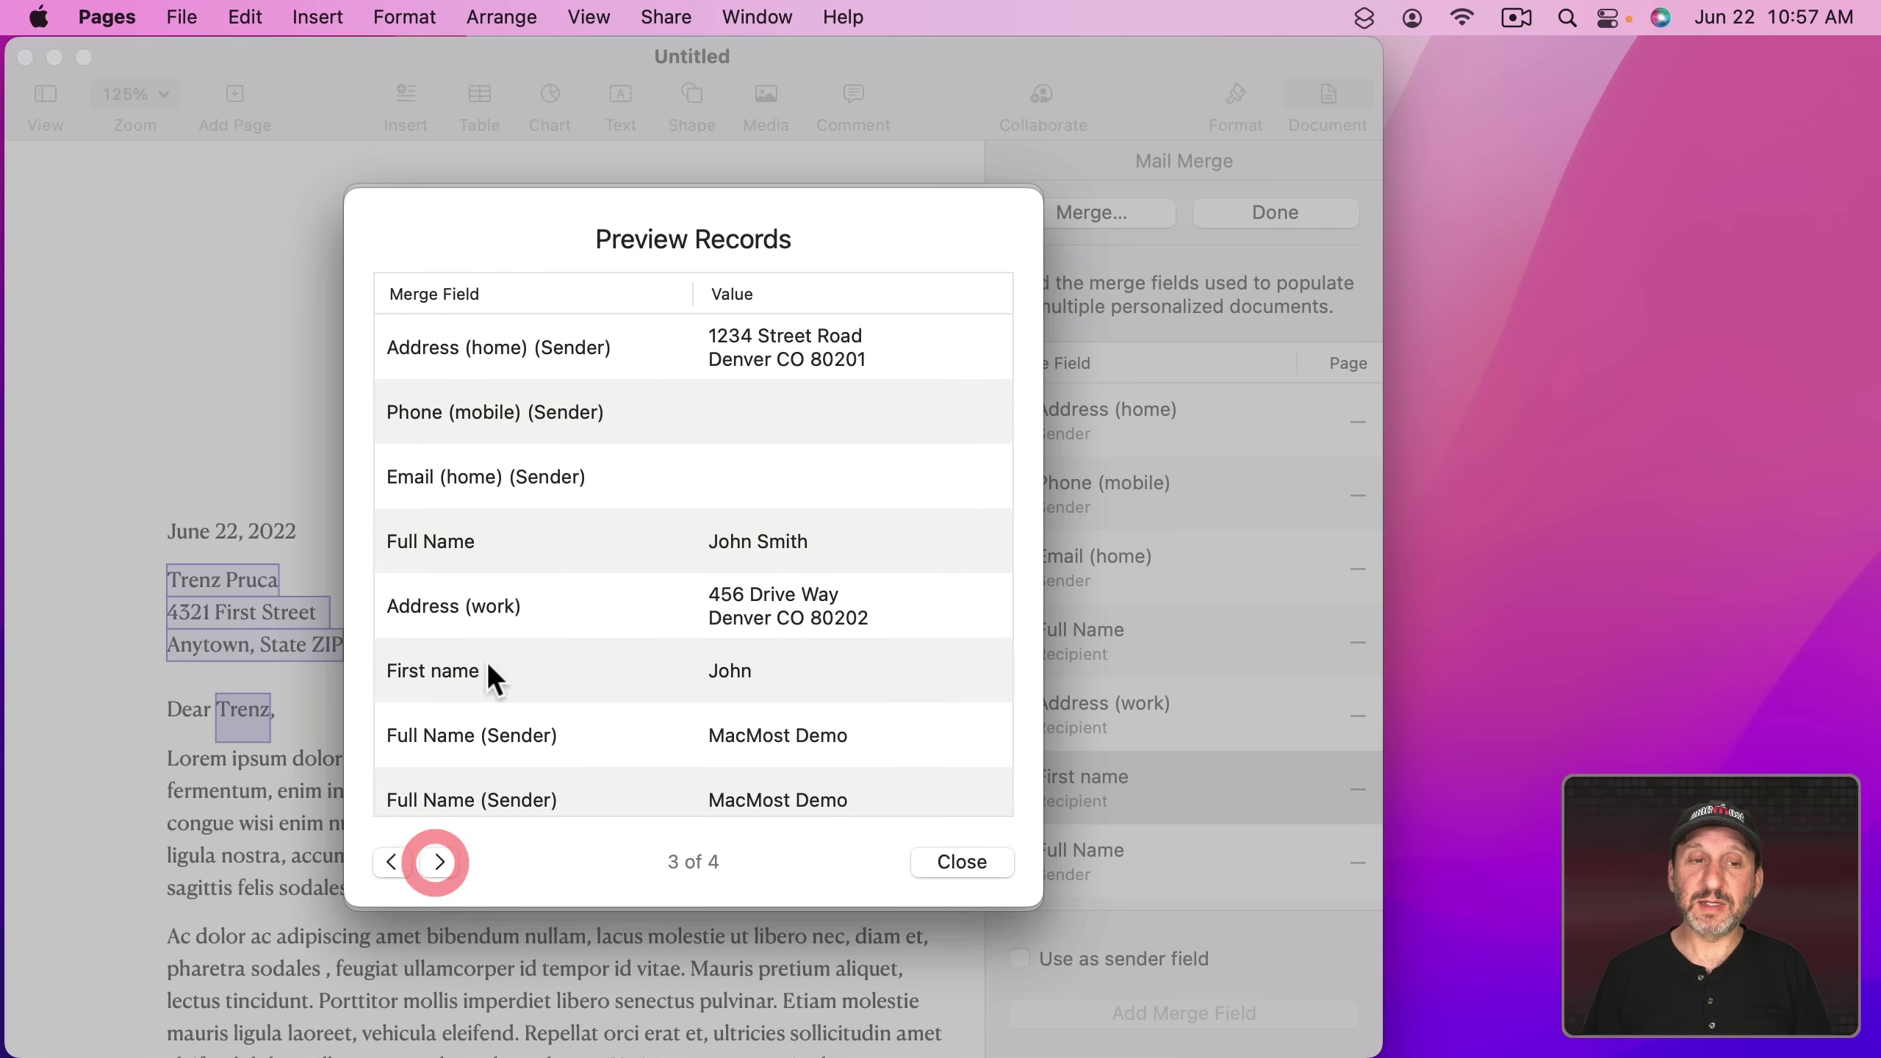
click(956, 867)
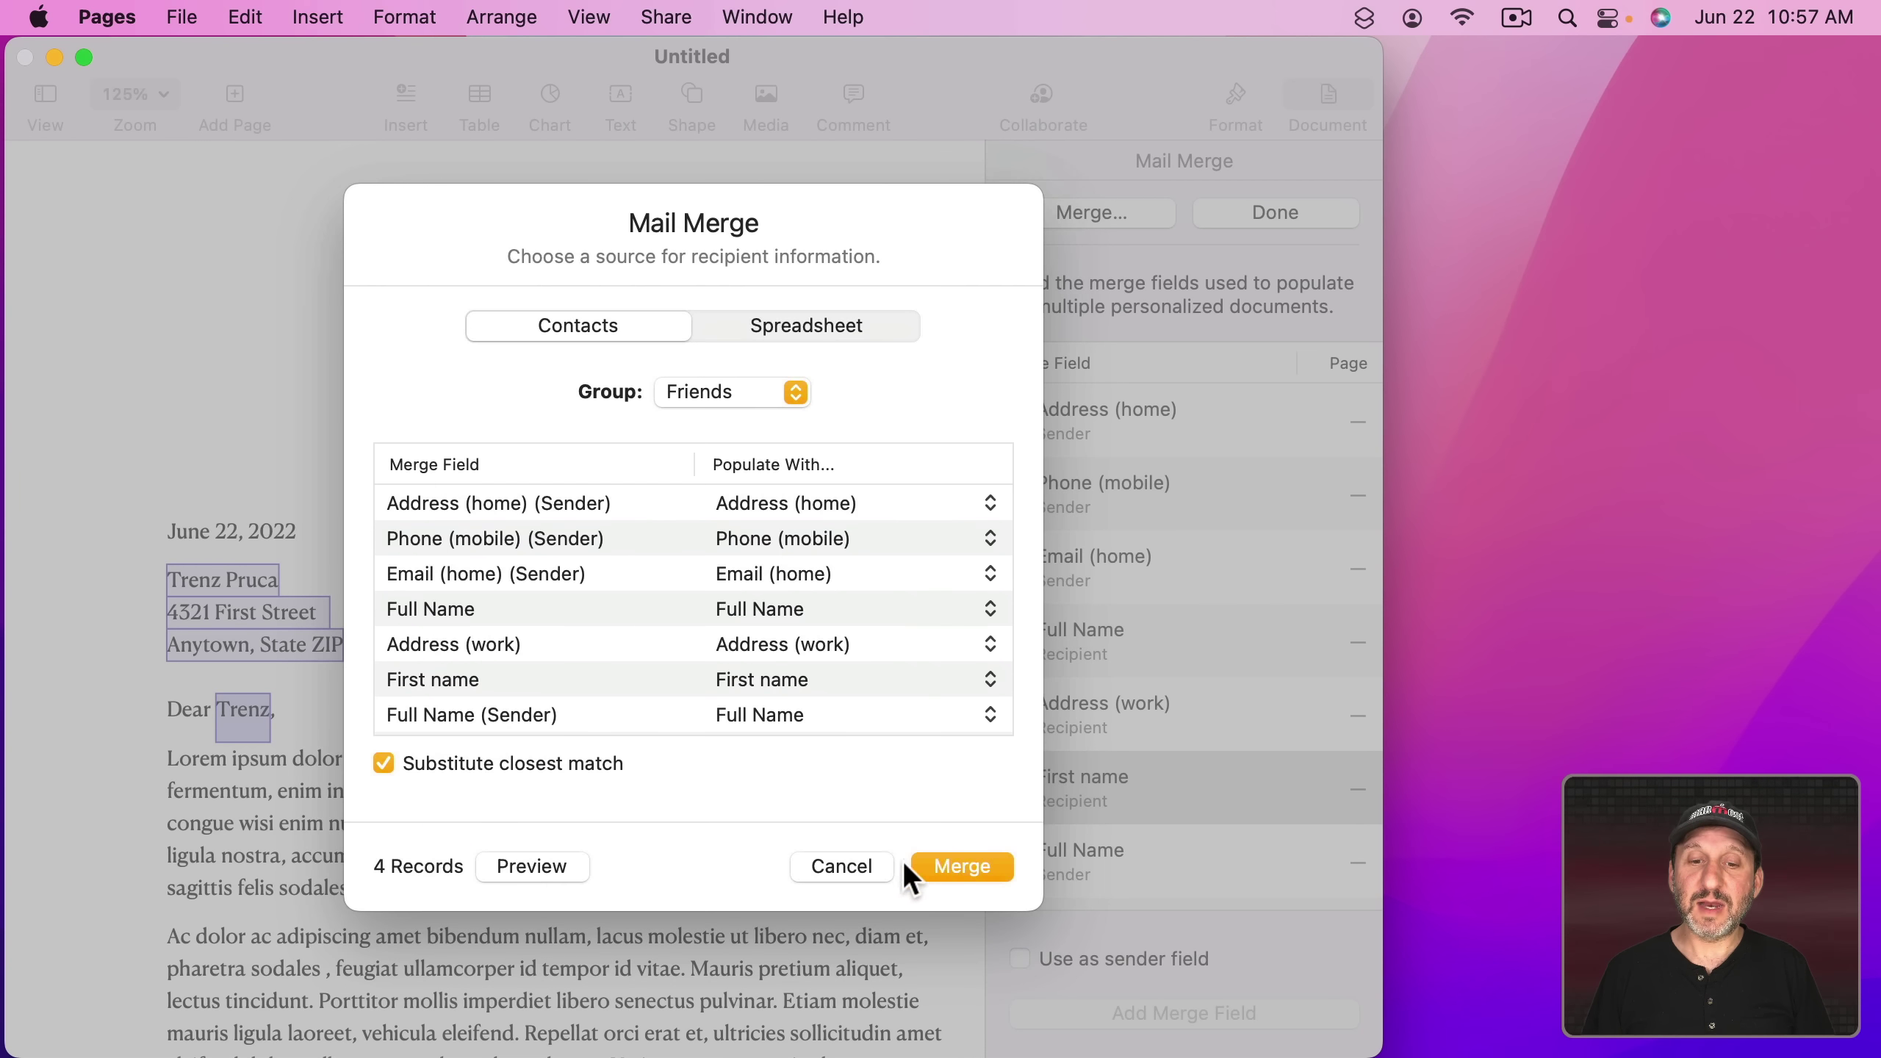
- Merge the Friends contacts into a new letter document and review the personalized letters
click(967, 865)
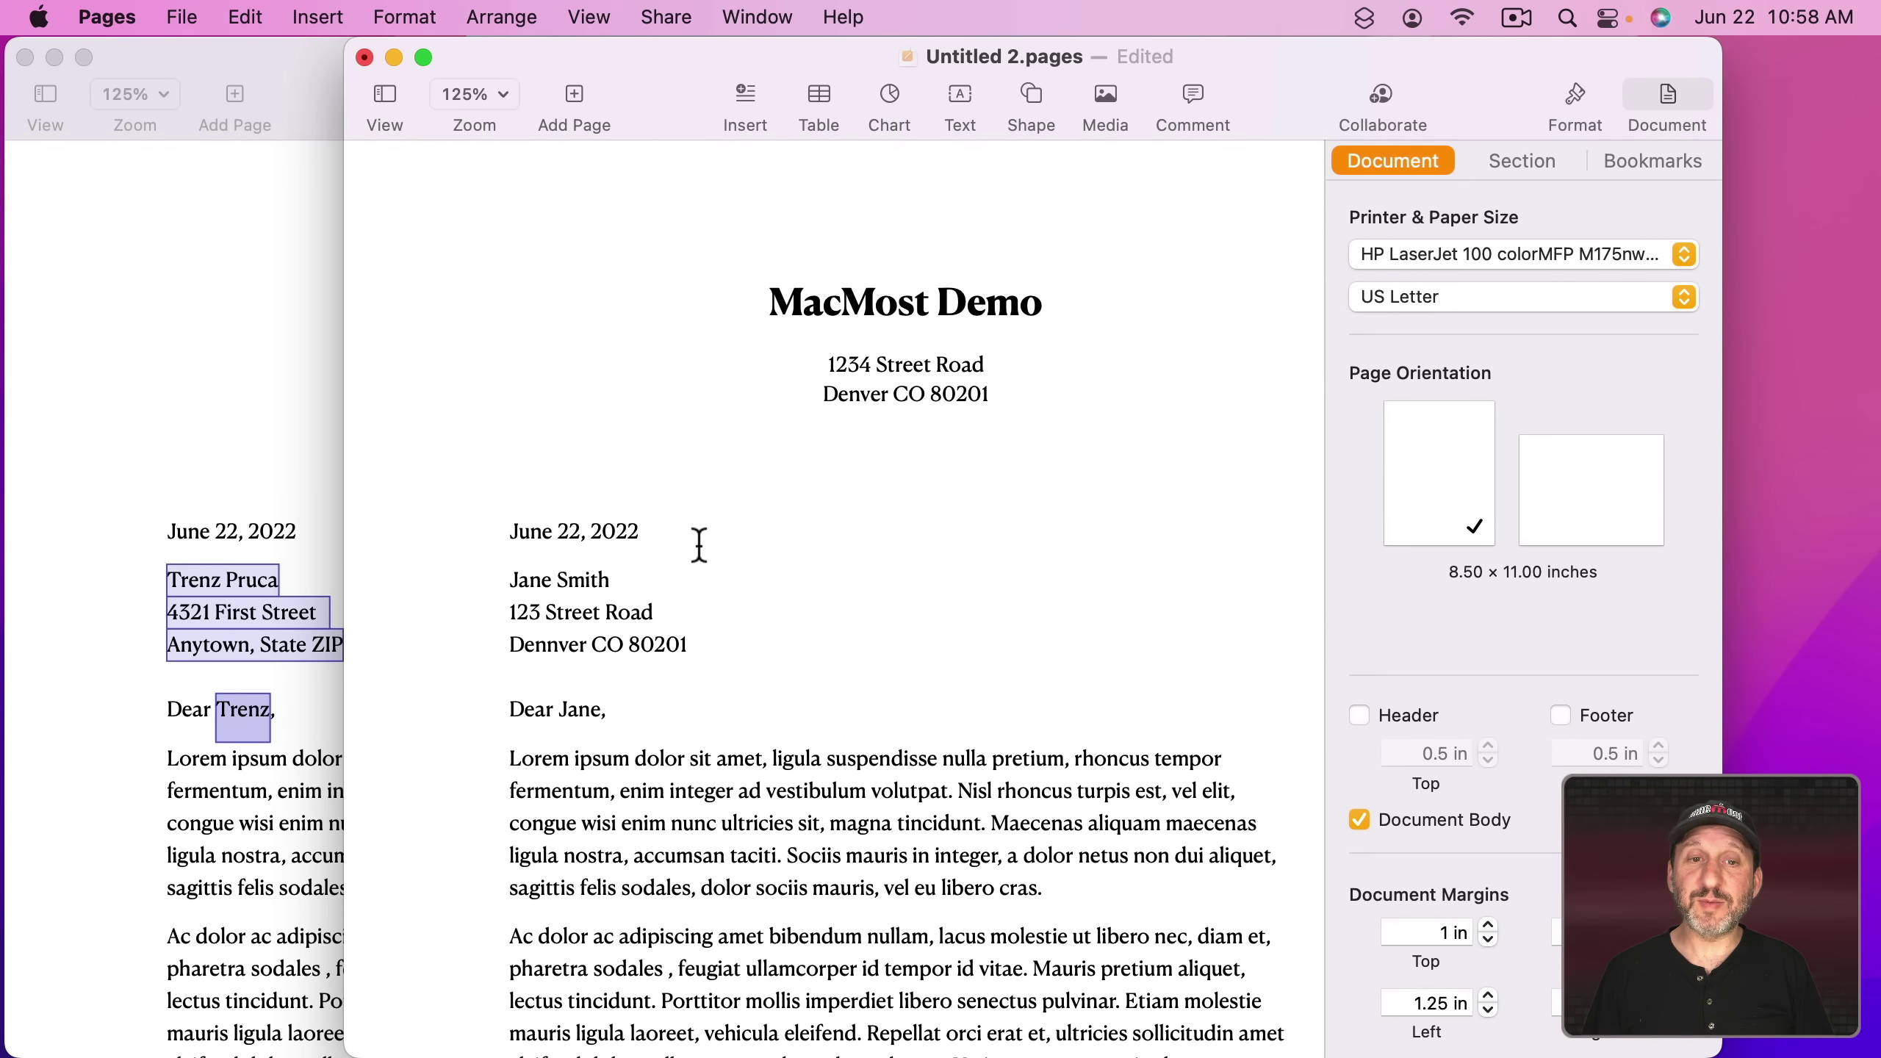
scroll(699, 545, down, 15)
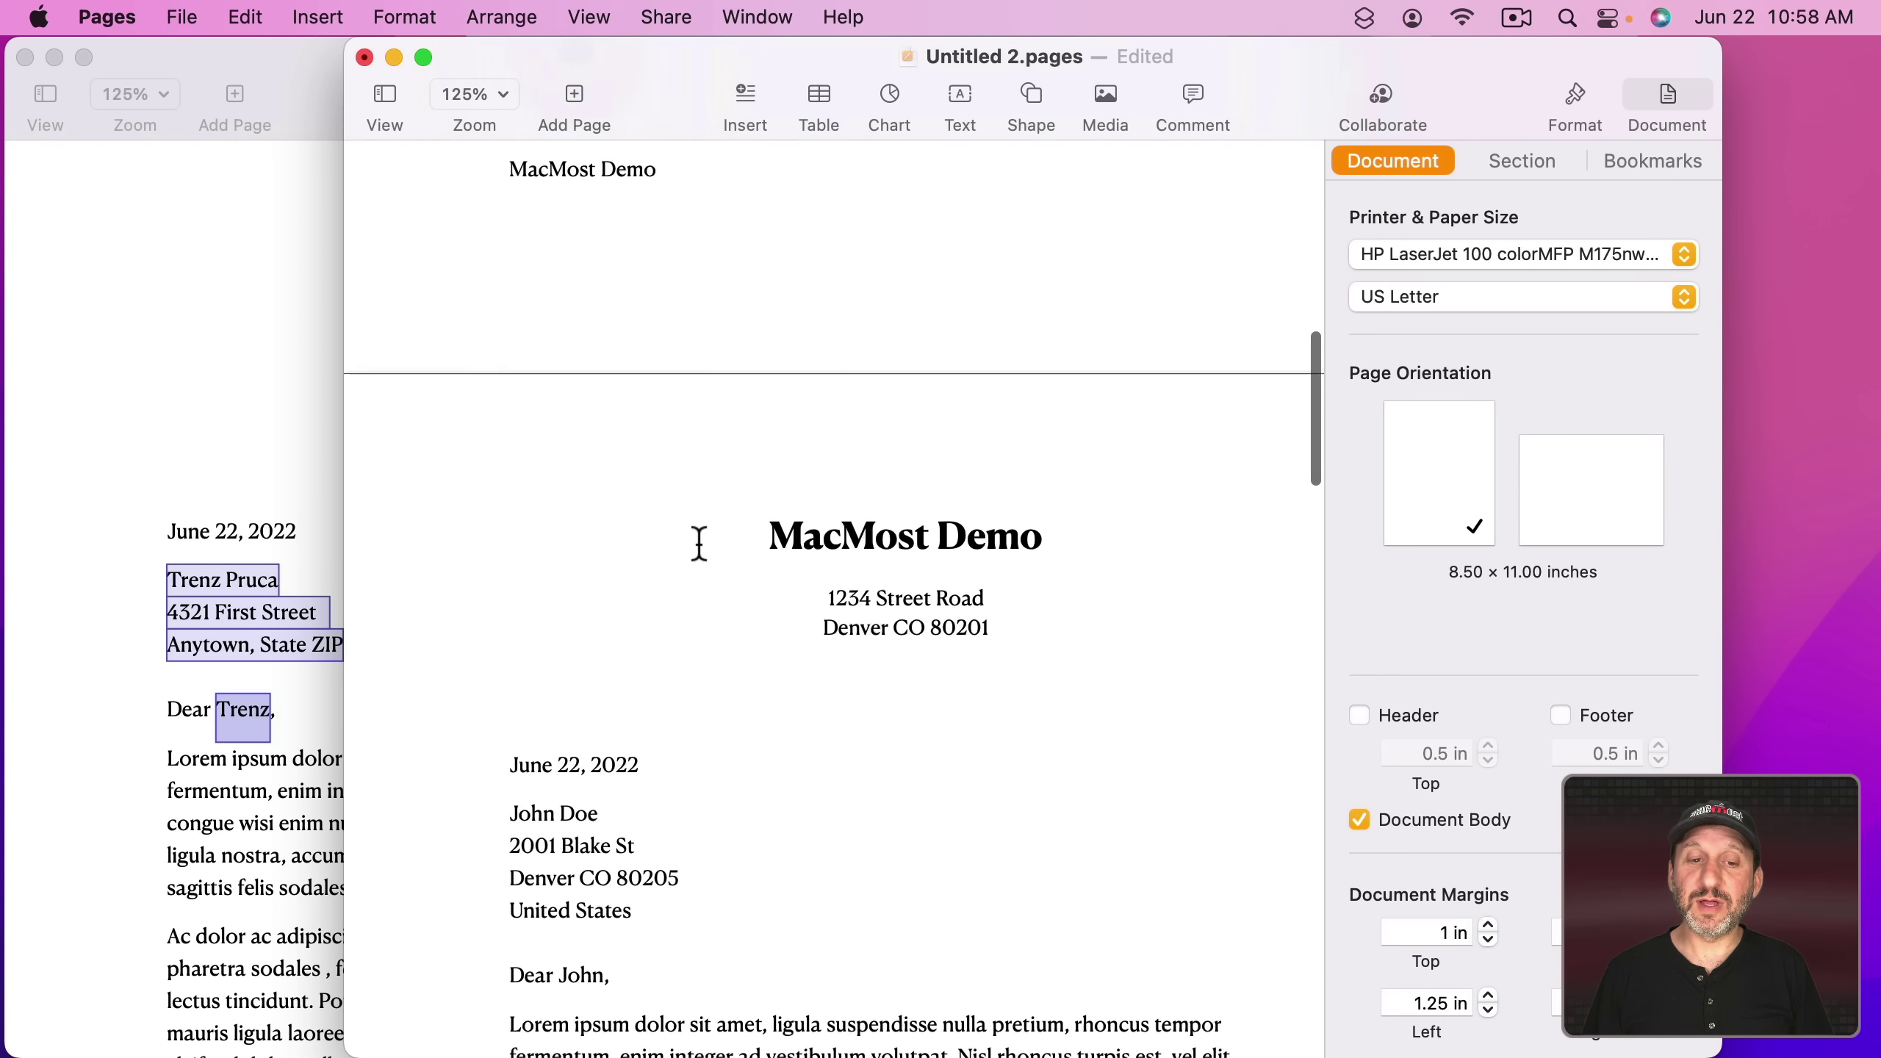
scroll(699, 545, down, 3)
- Create a document from the Multi-Image Event Postcard template, move its window aside, and open its Mail Merge settings
scroll(546, 685, down, 20)
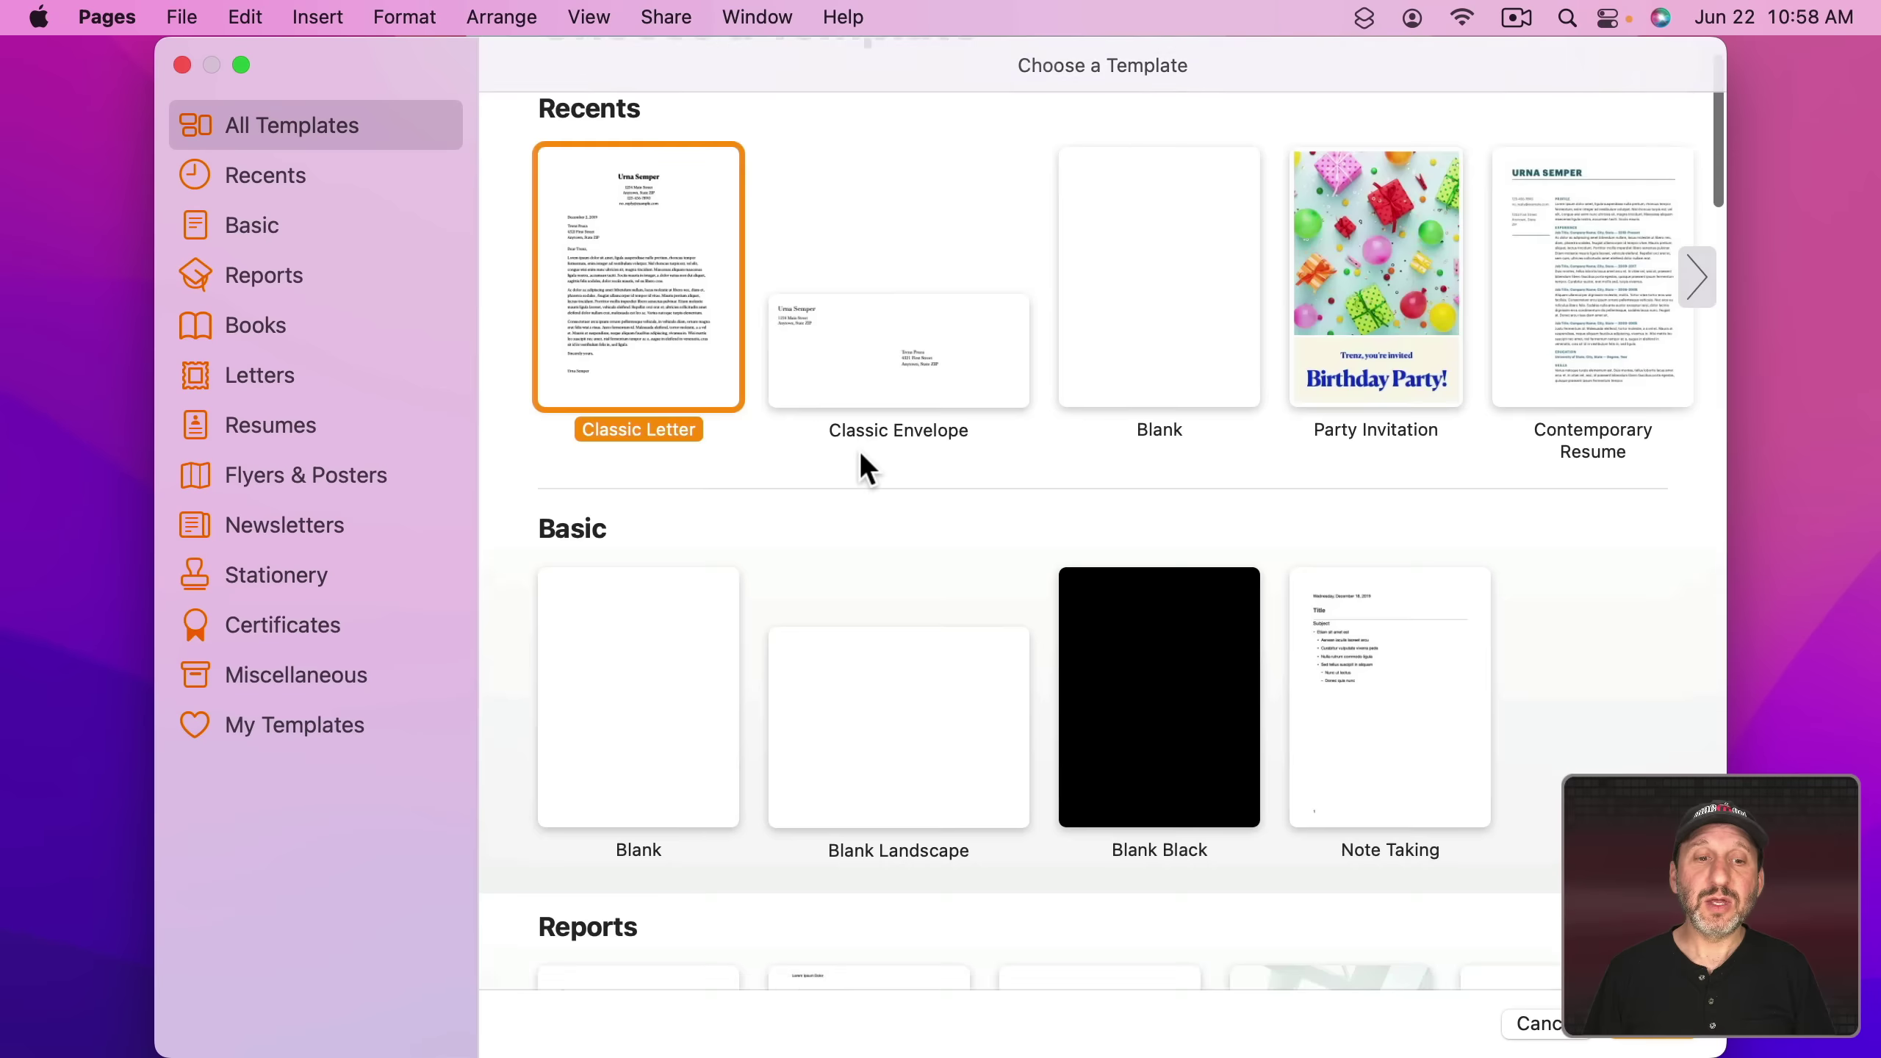
scroll(859, 459, down, 15)
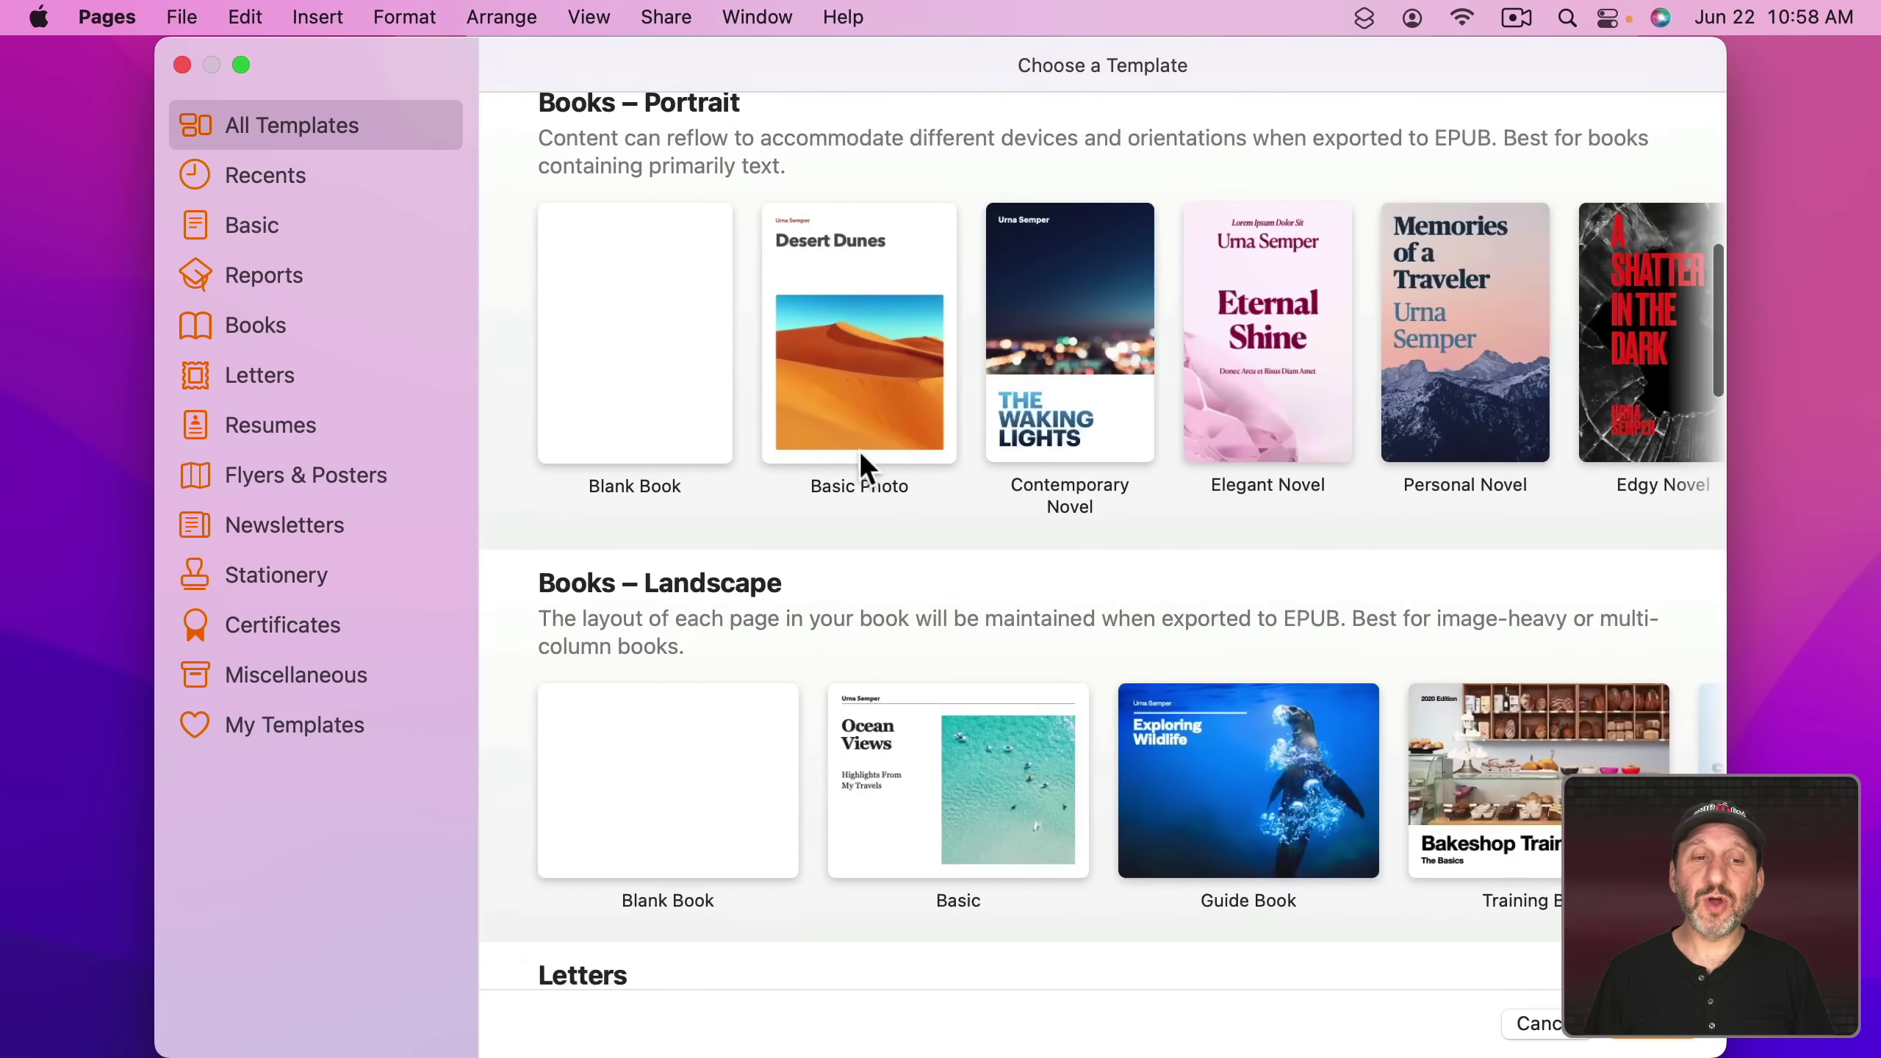
scroll(858, 450, down, 20)
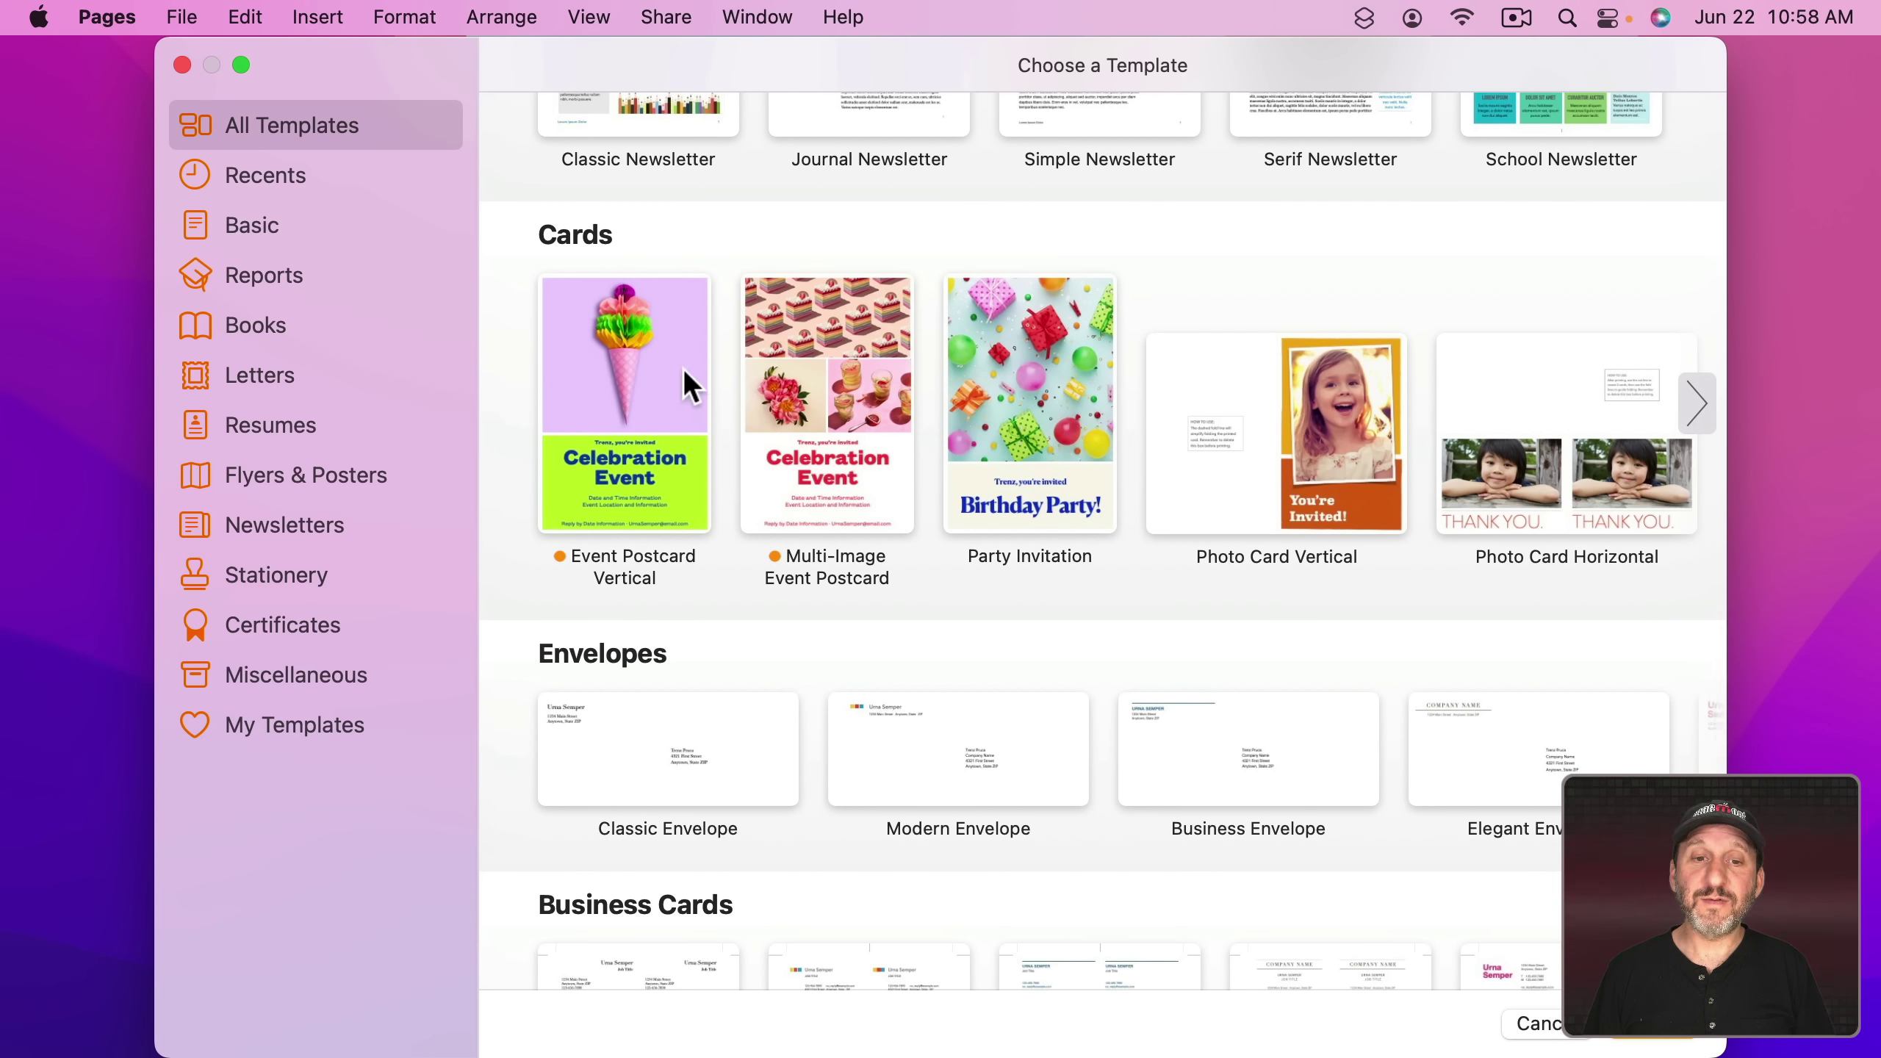
double_click(847, 377)
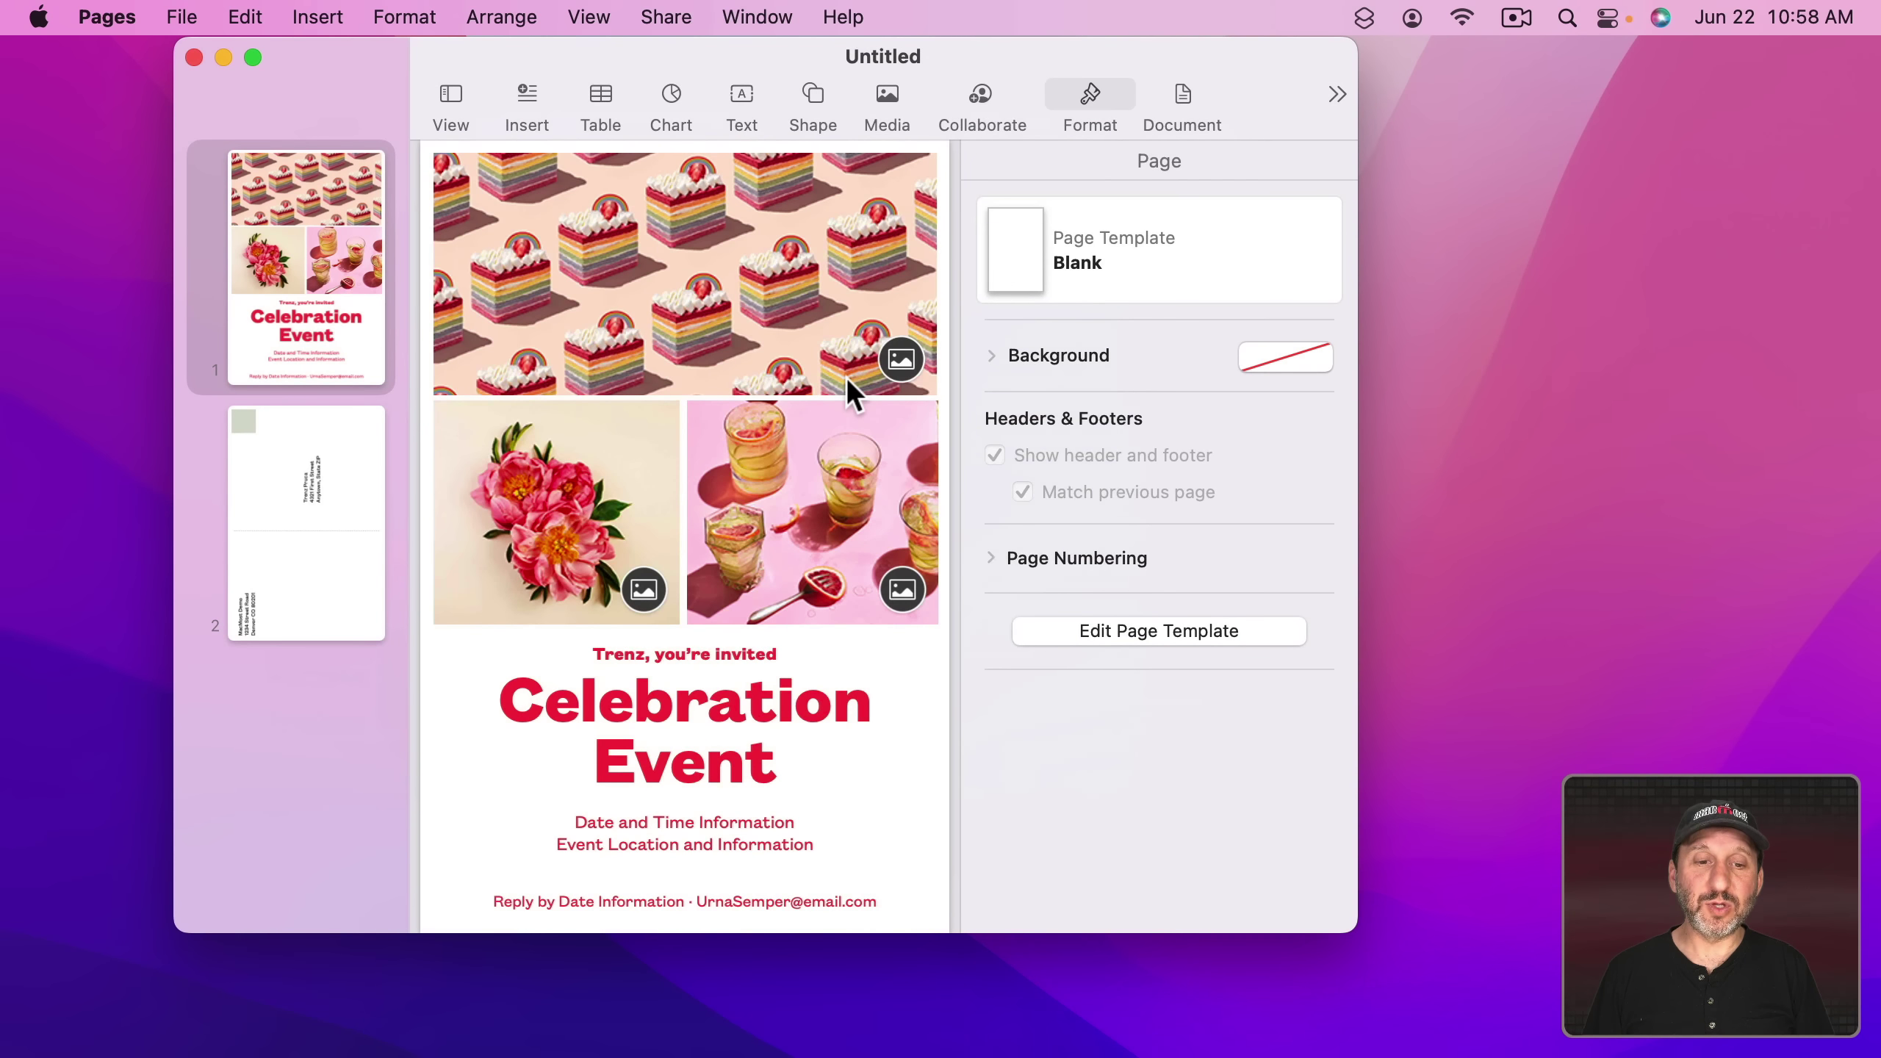
drag(1111, 53, 955, 55)
click(1004, 92)
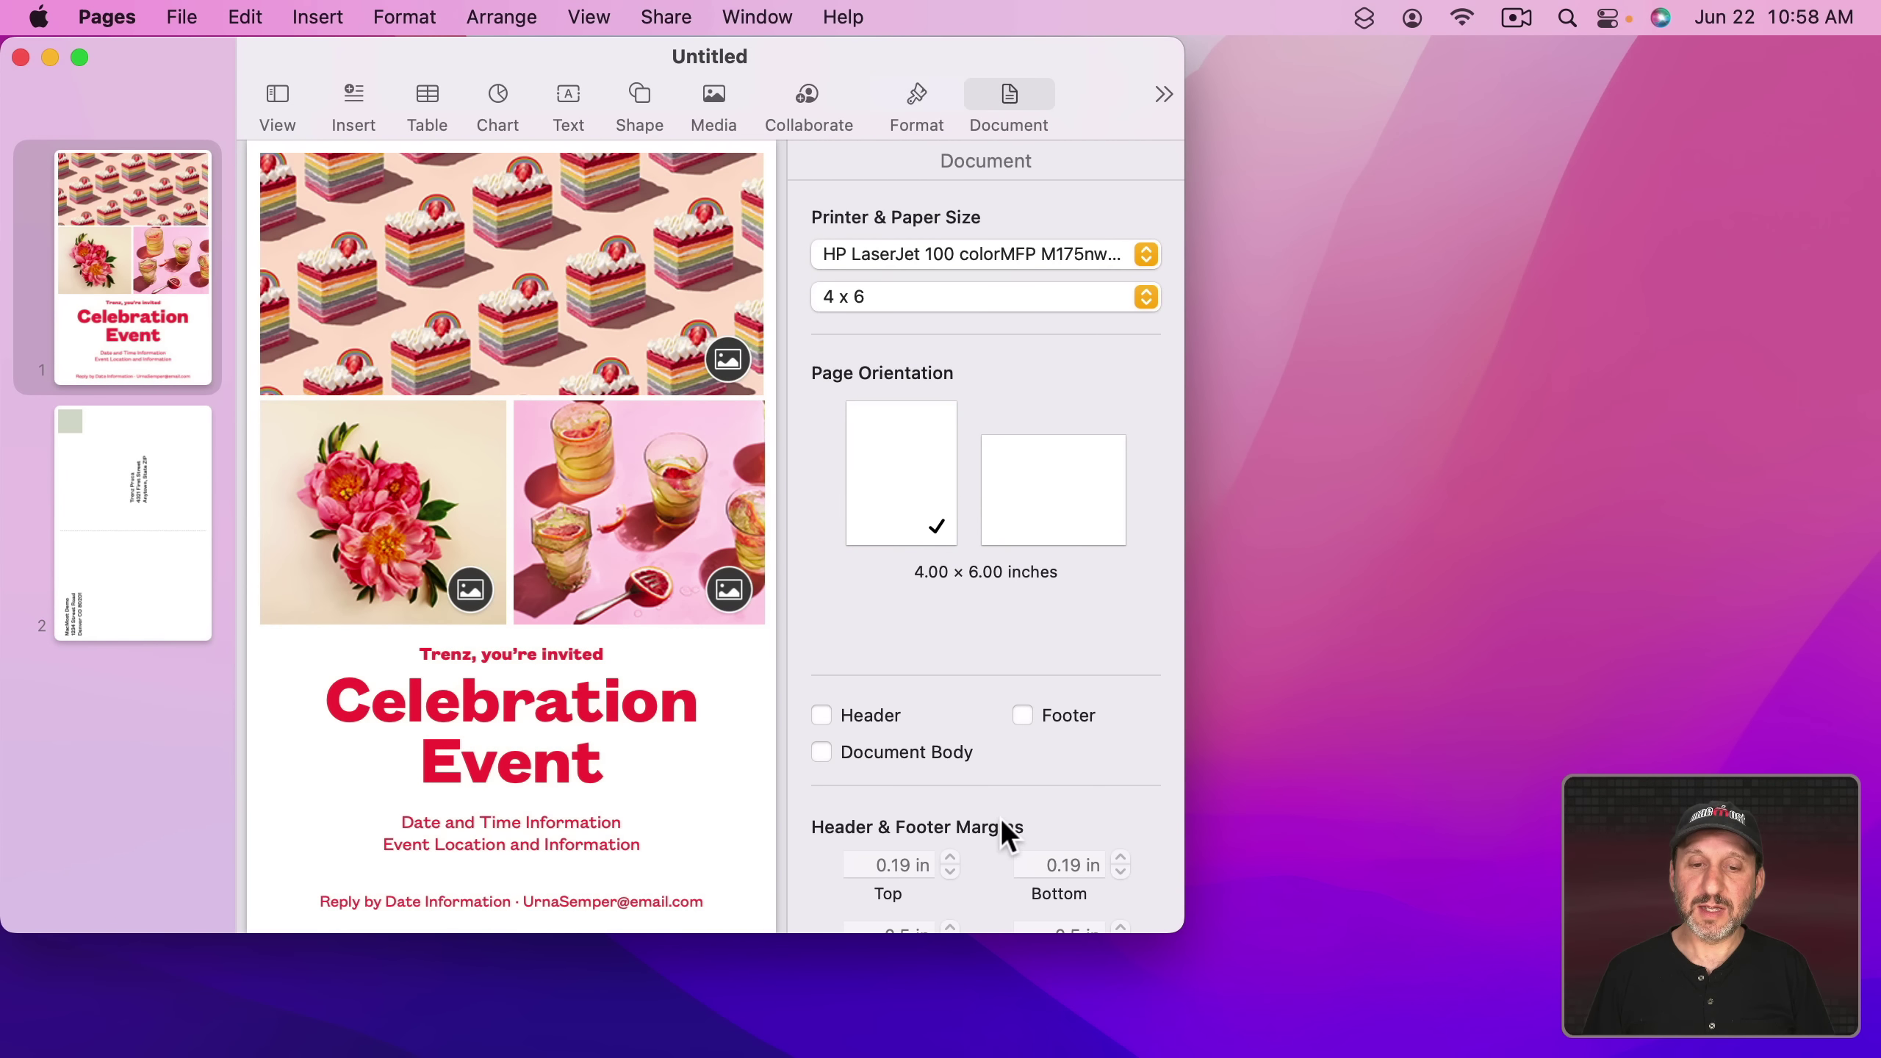
scroll(1000, 818, down, 10)
click(955, 681)
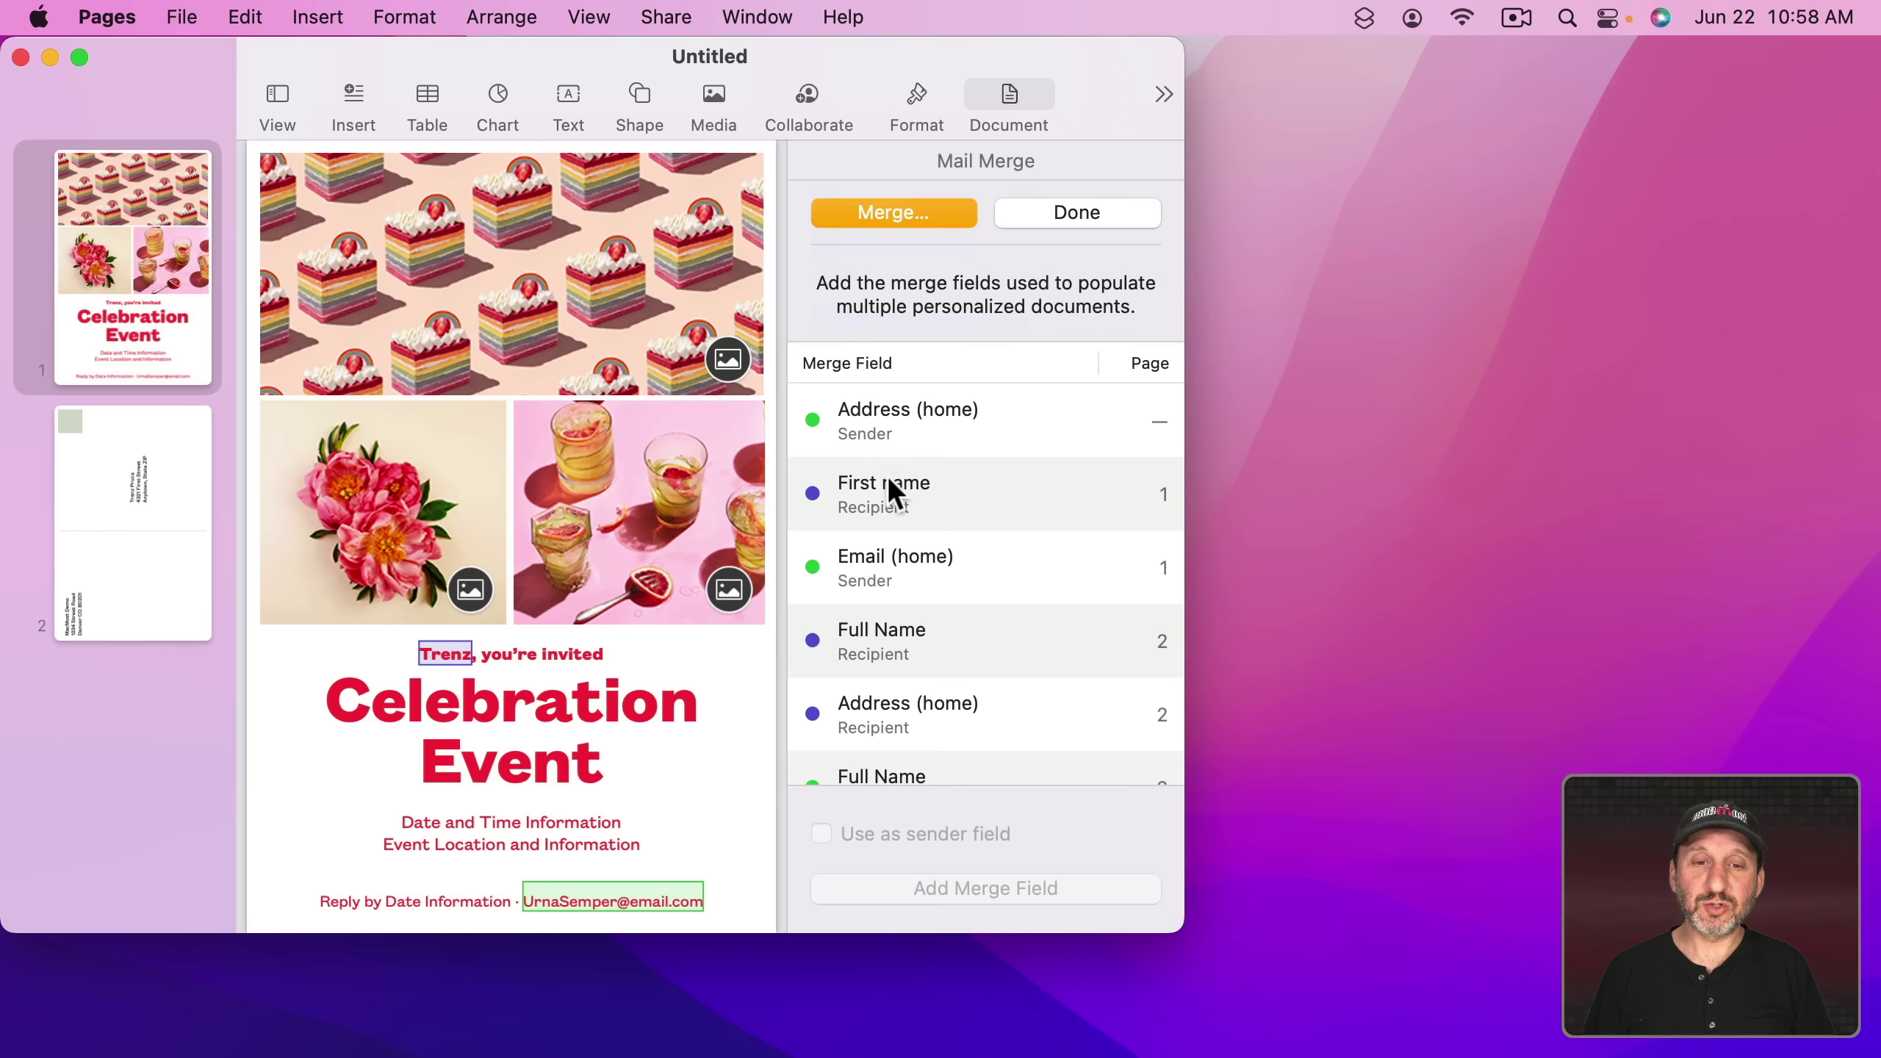
- Examine where the sender's Address (home), the recipient's First name and the sender's Email (home) fields sit on the postcard
click(892, 417)
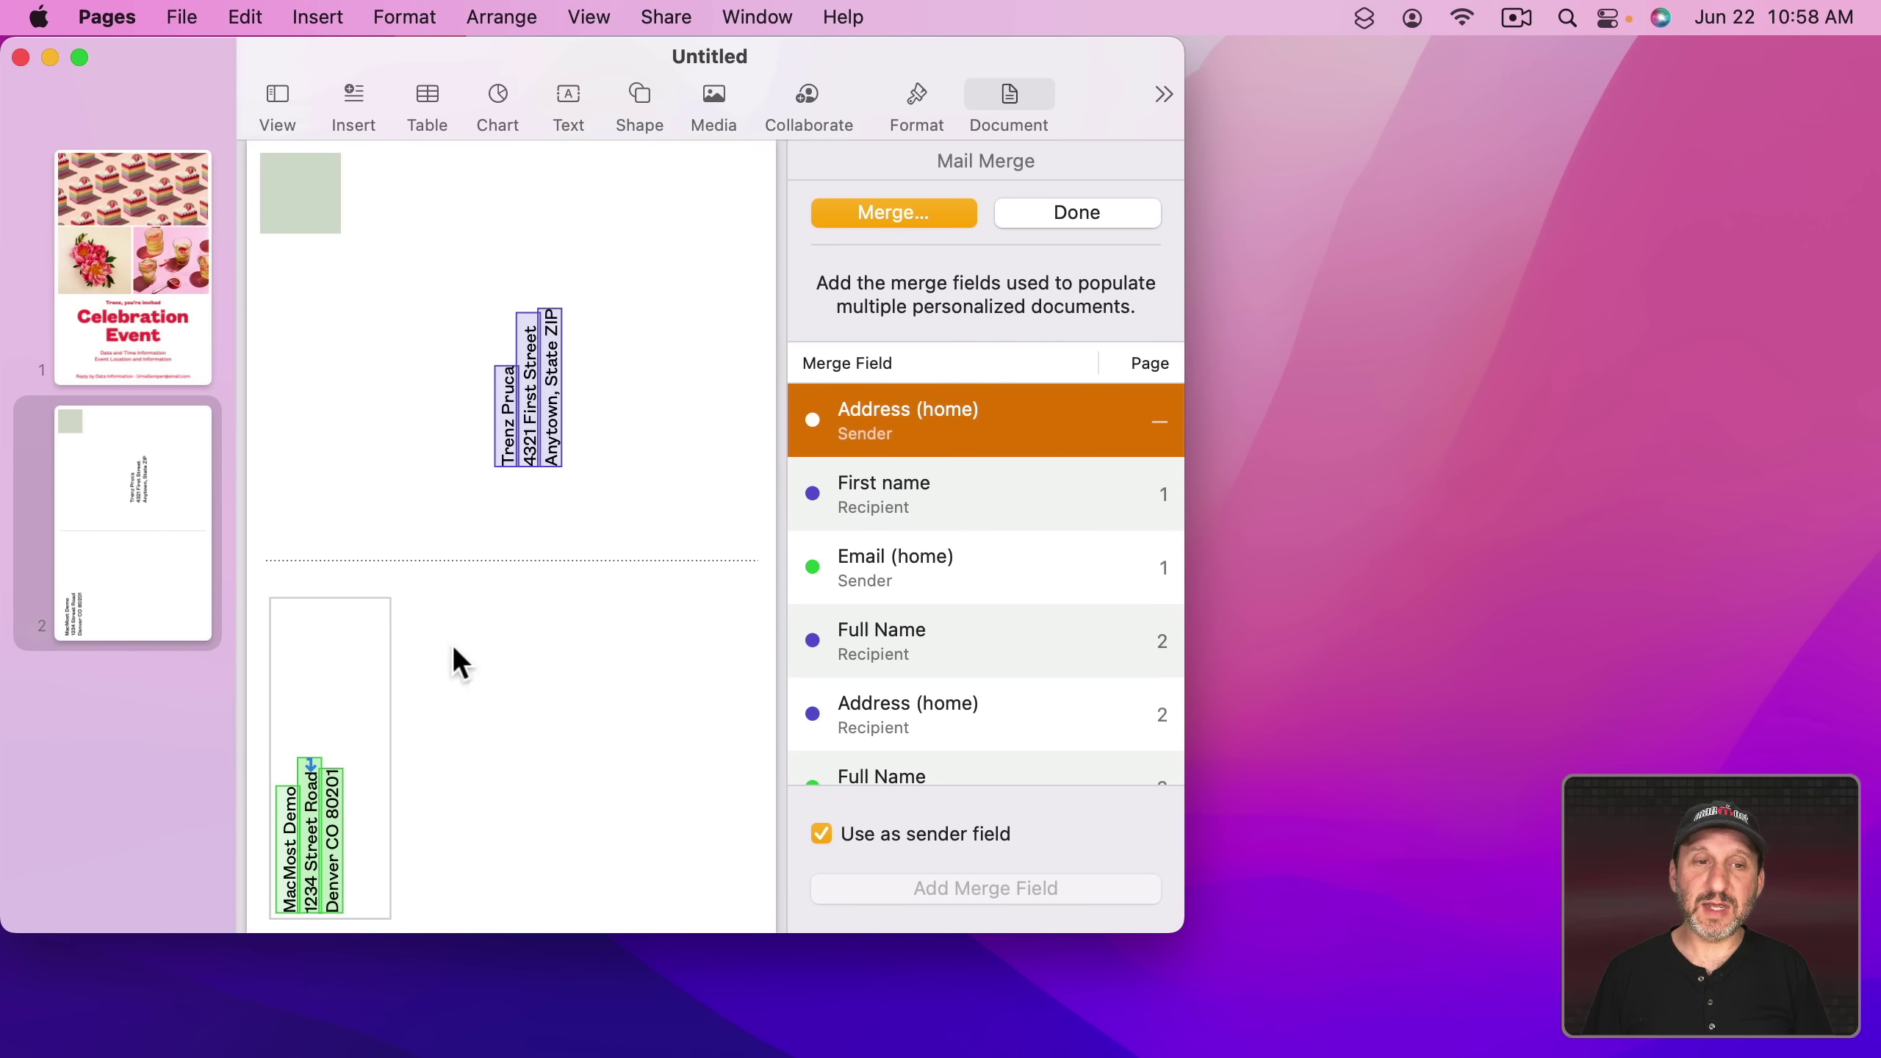
click(886, 492)
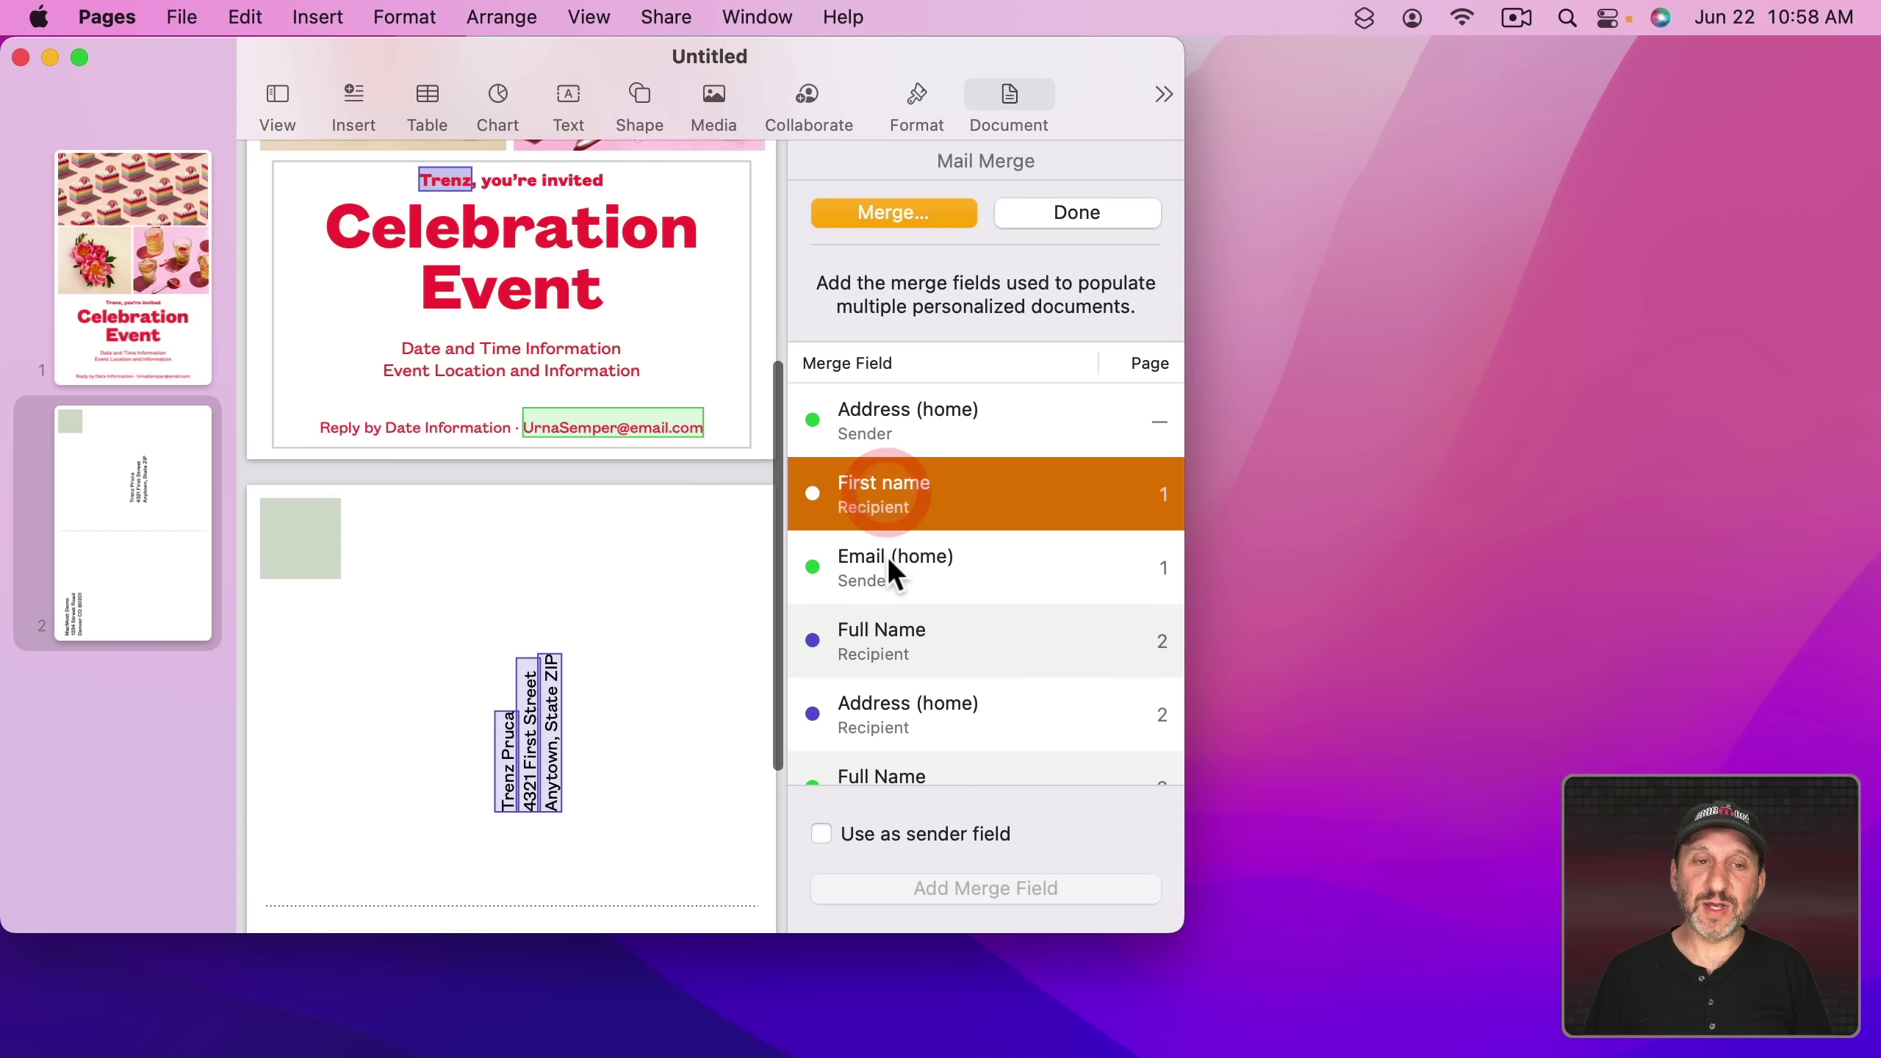
click(887, 556)
scroll(554, 423, up, 5)
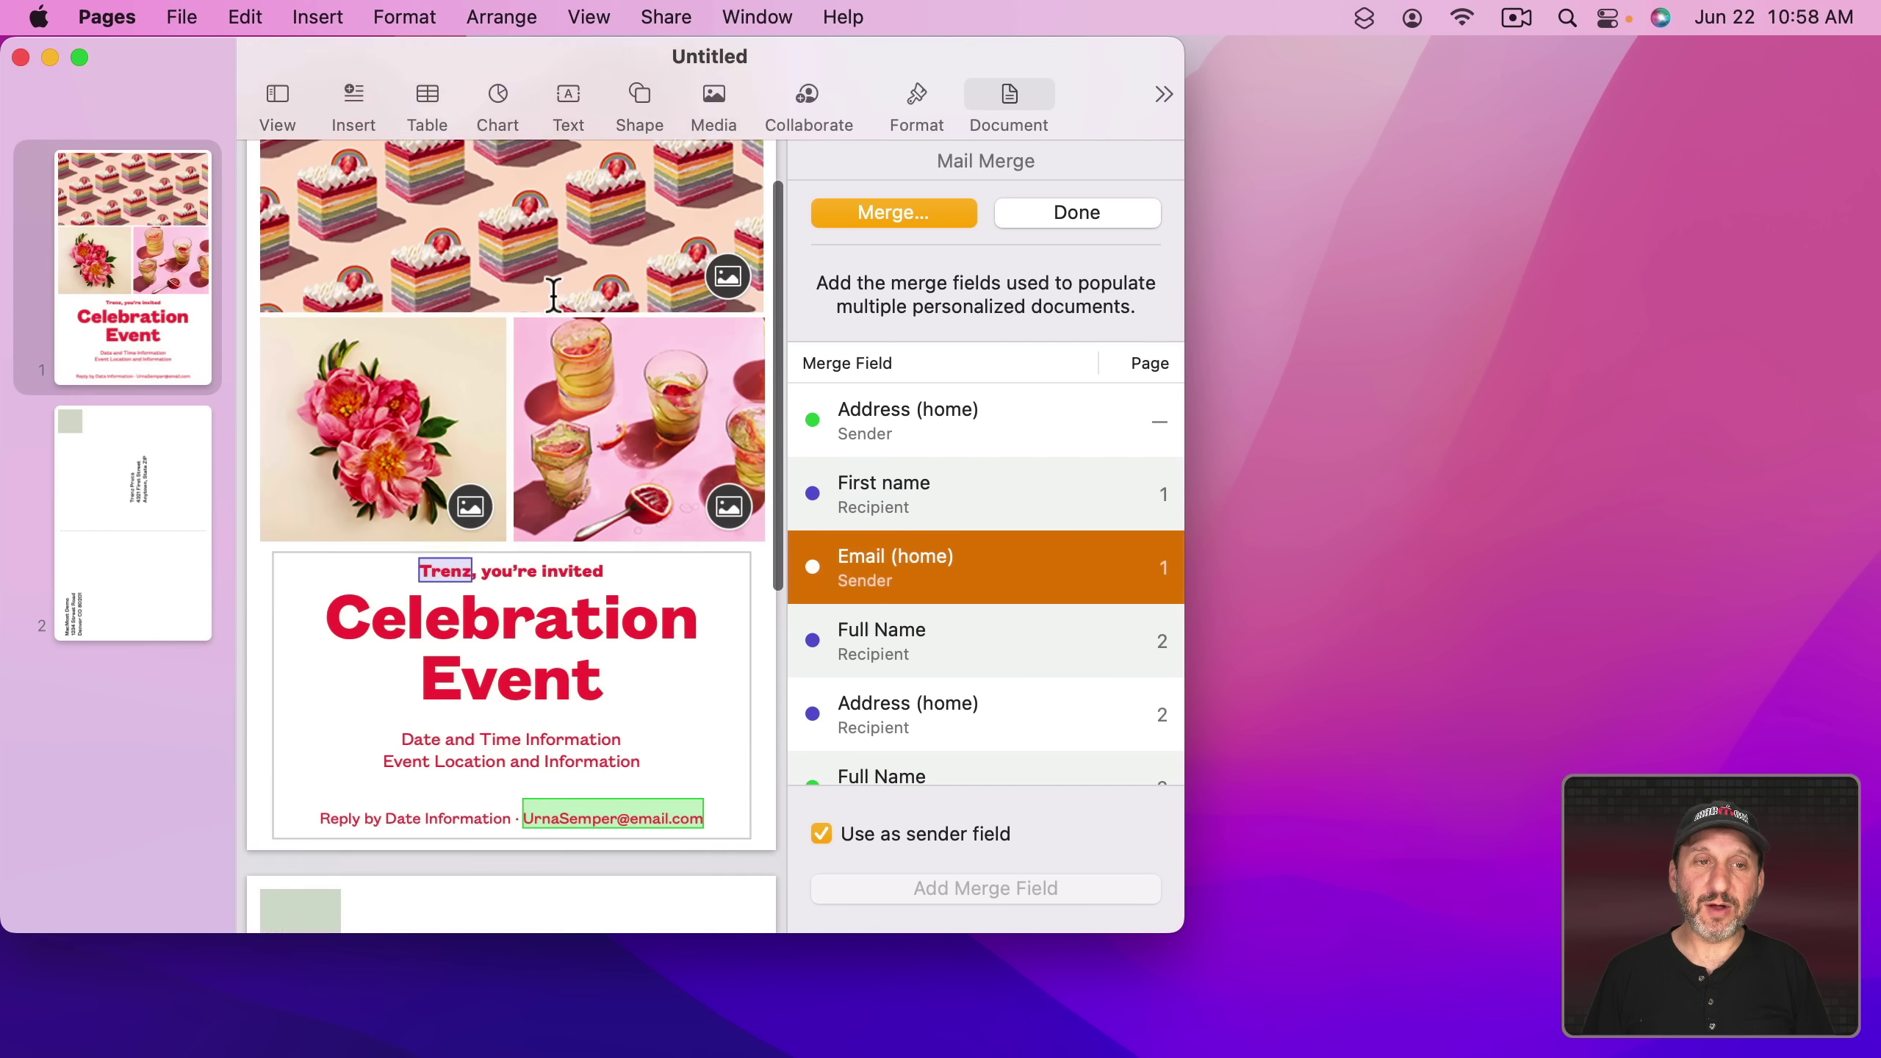
scroll(537, 645, down, 2)
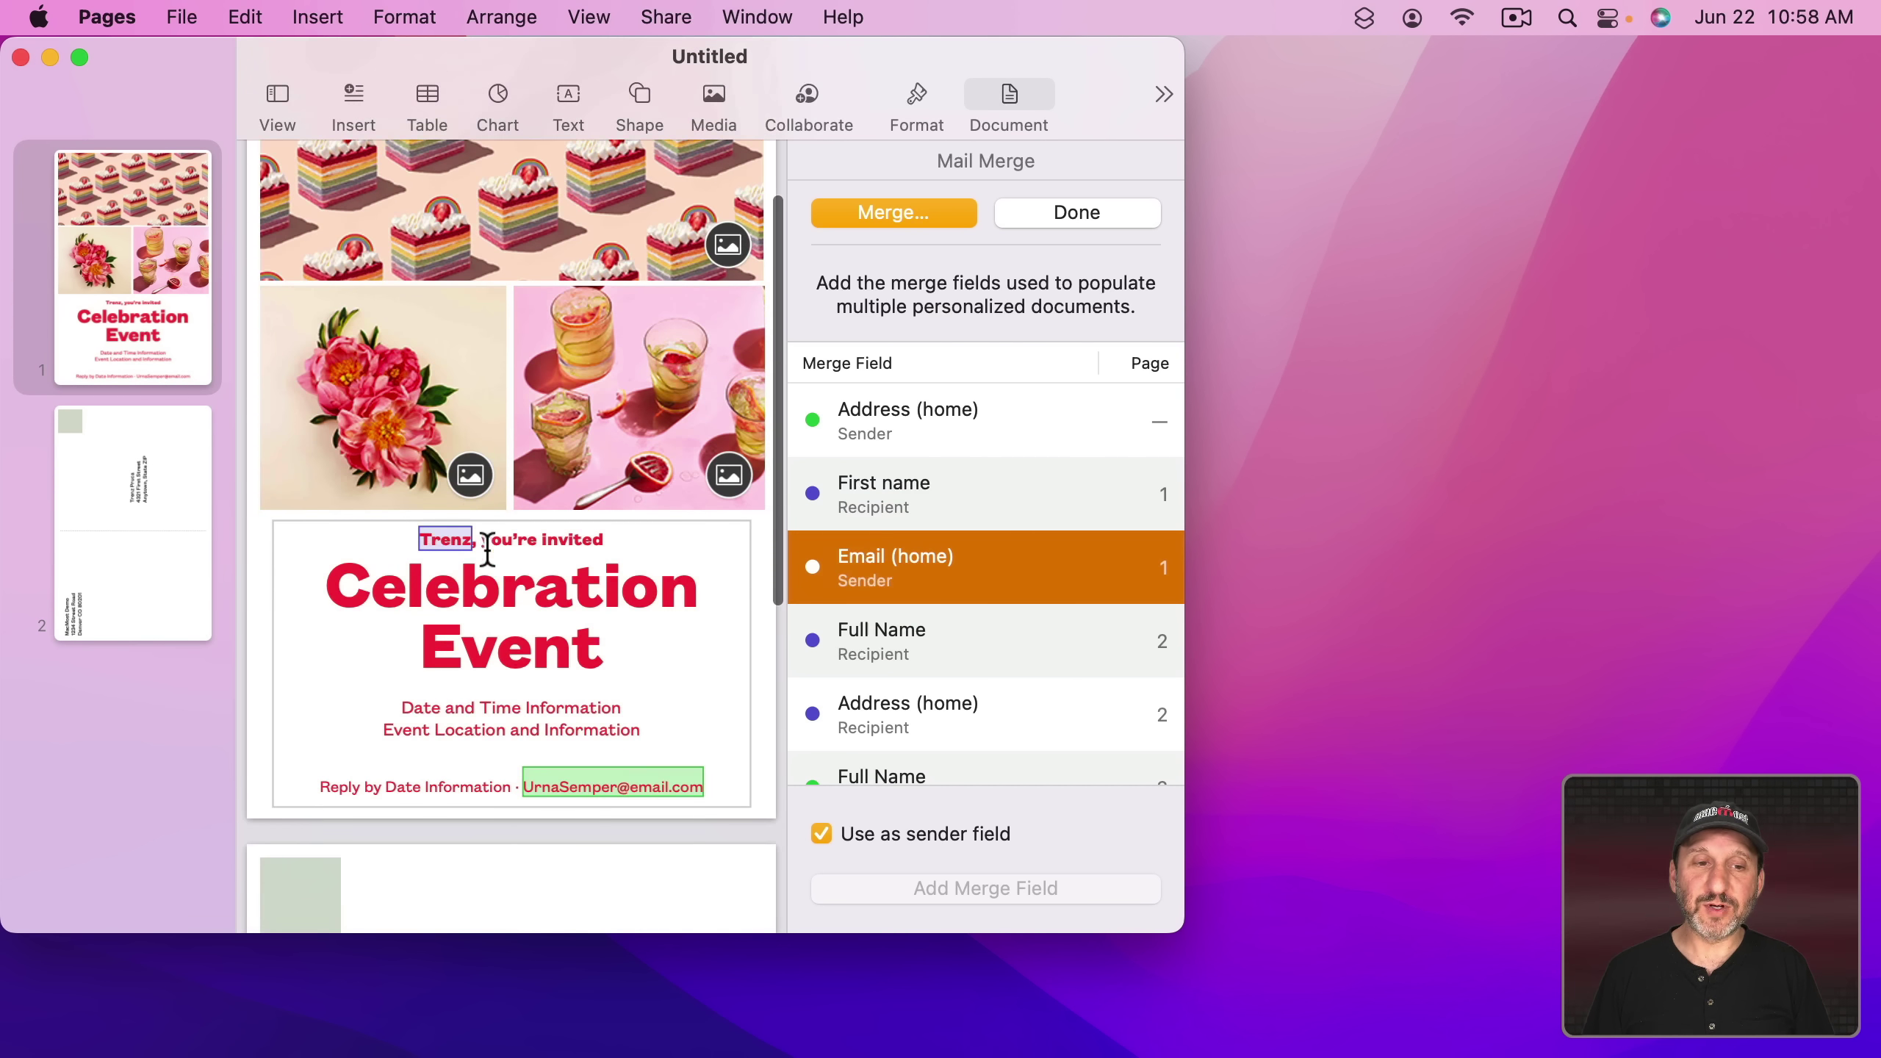
- Examine the address merge fields on the postcard's second page, and open the merge source options
scroll(570, 651, down, 5)
scroll(570, 650, down, 3)
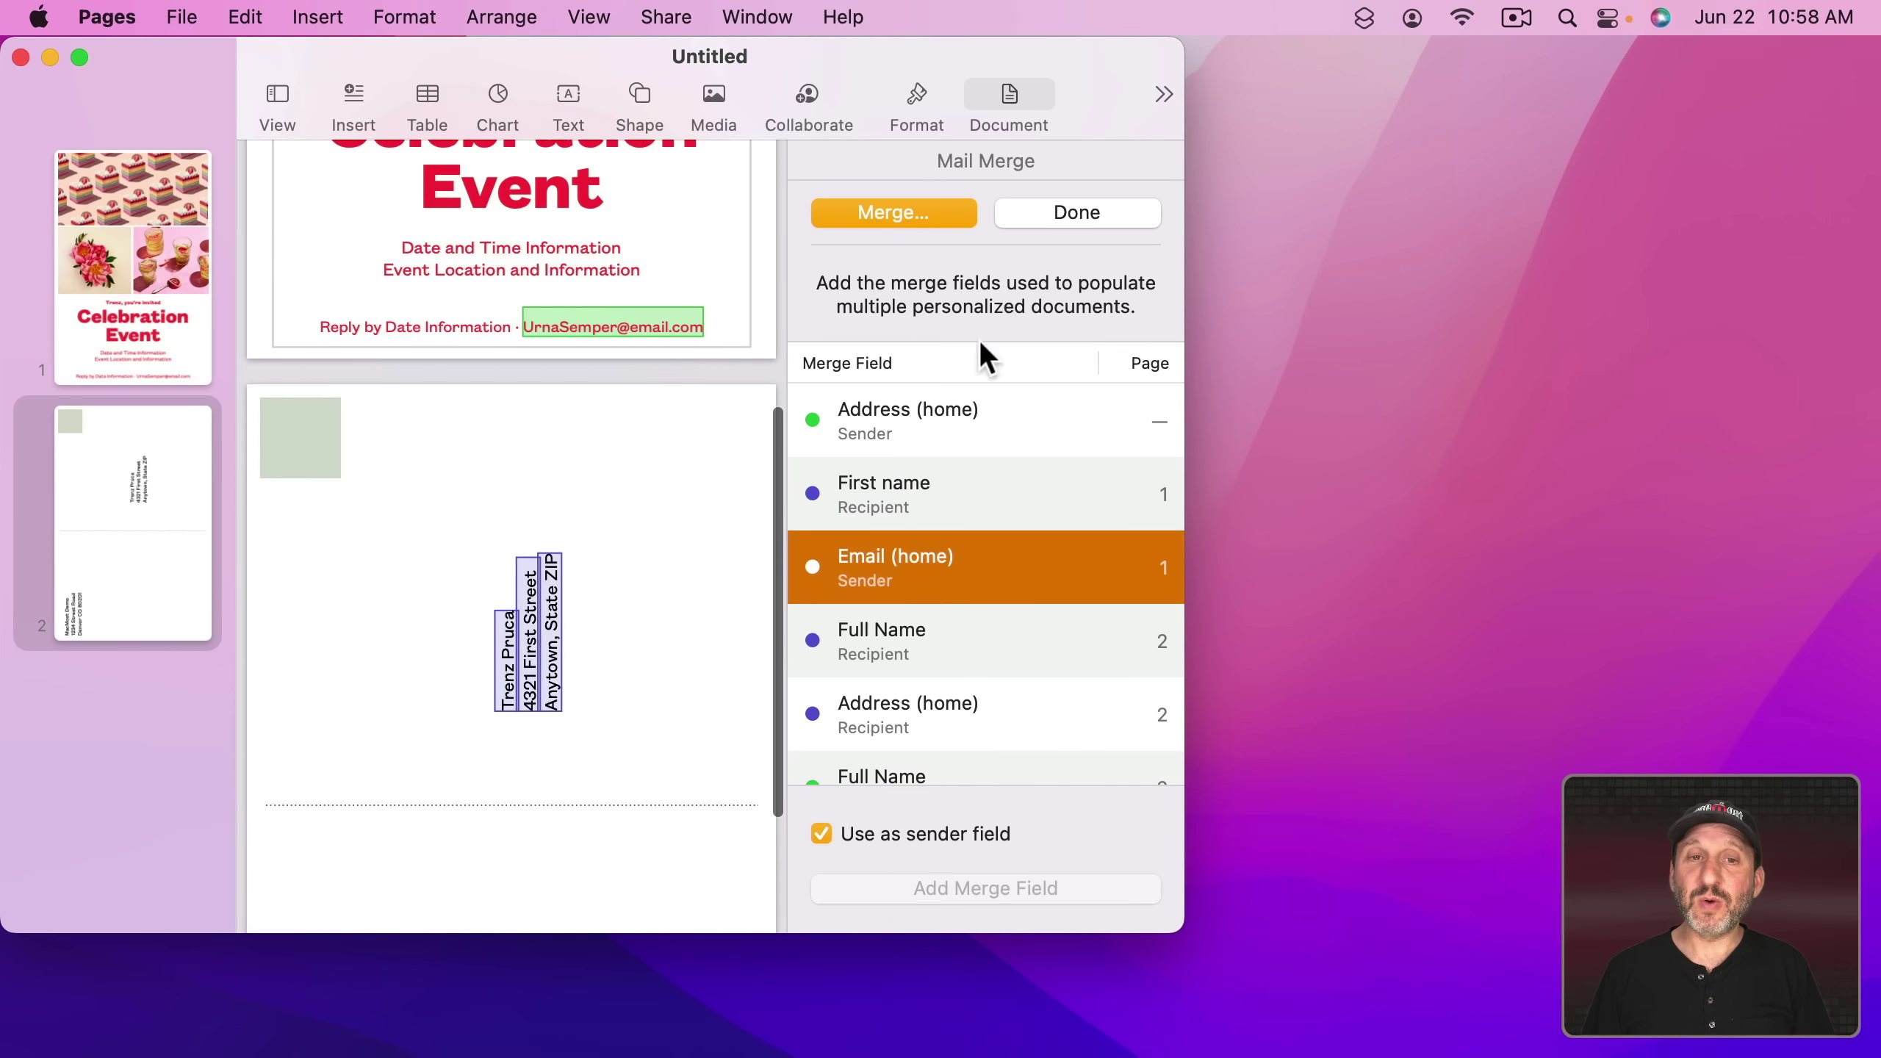
scroll(873, 641, down, 1)
click(905, 216)
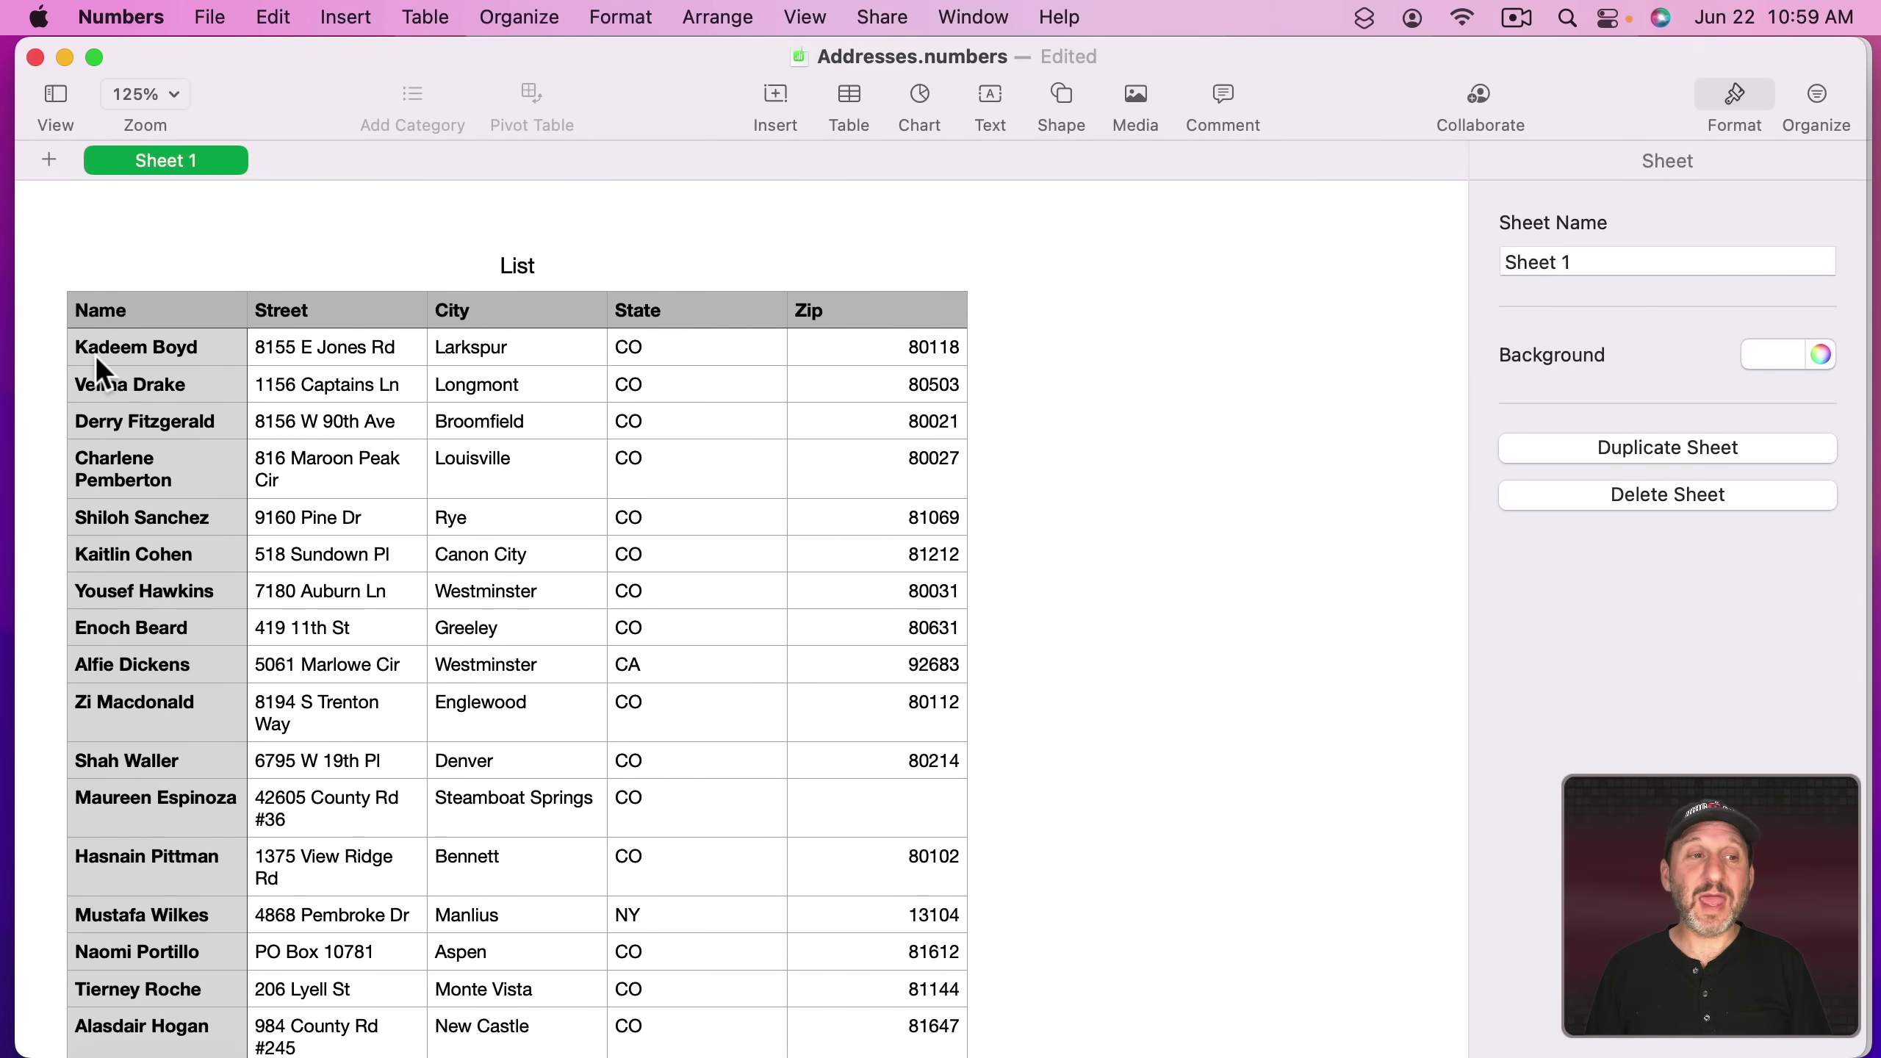
- Switch to Addresses.numbers in Numbers and examine the first record's Name, Street, City, State and Zip cells
click(121, 355)
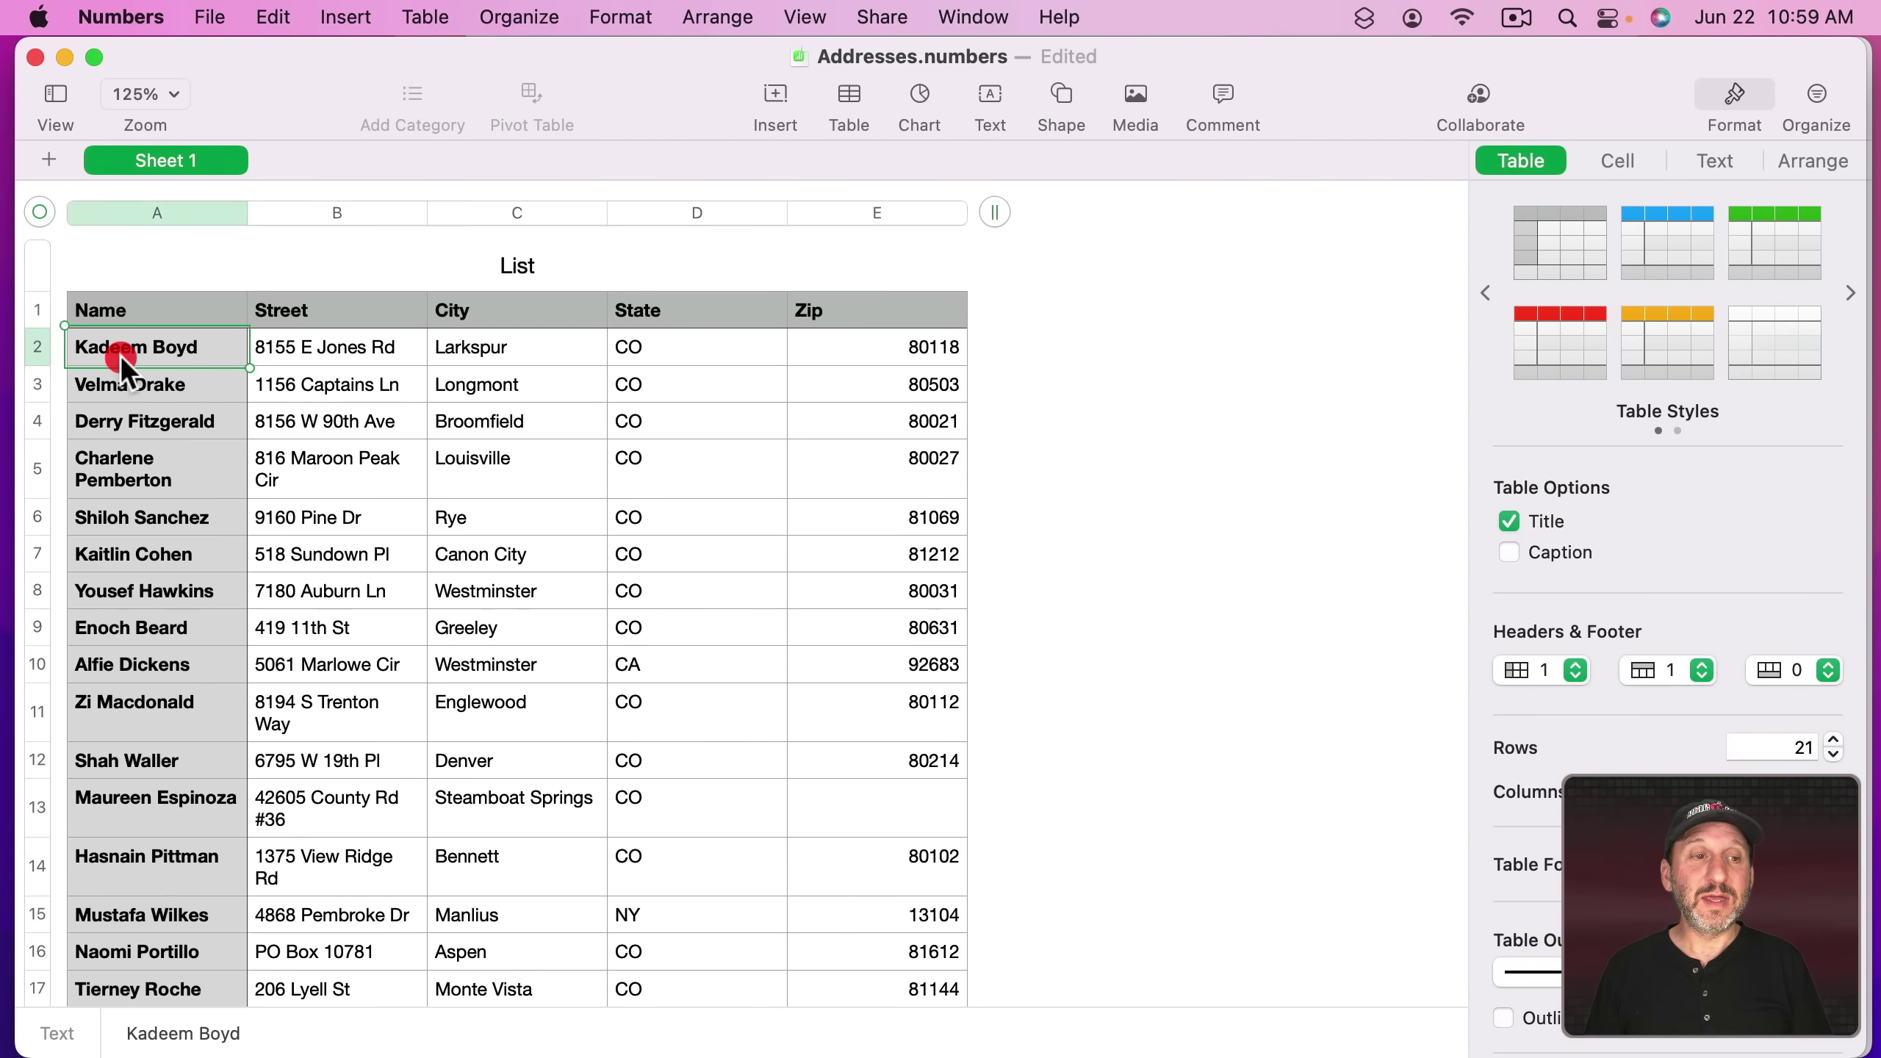
click(319, 348)
click(497, 342)
click(641, 348)
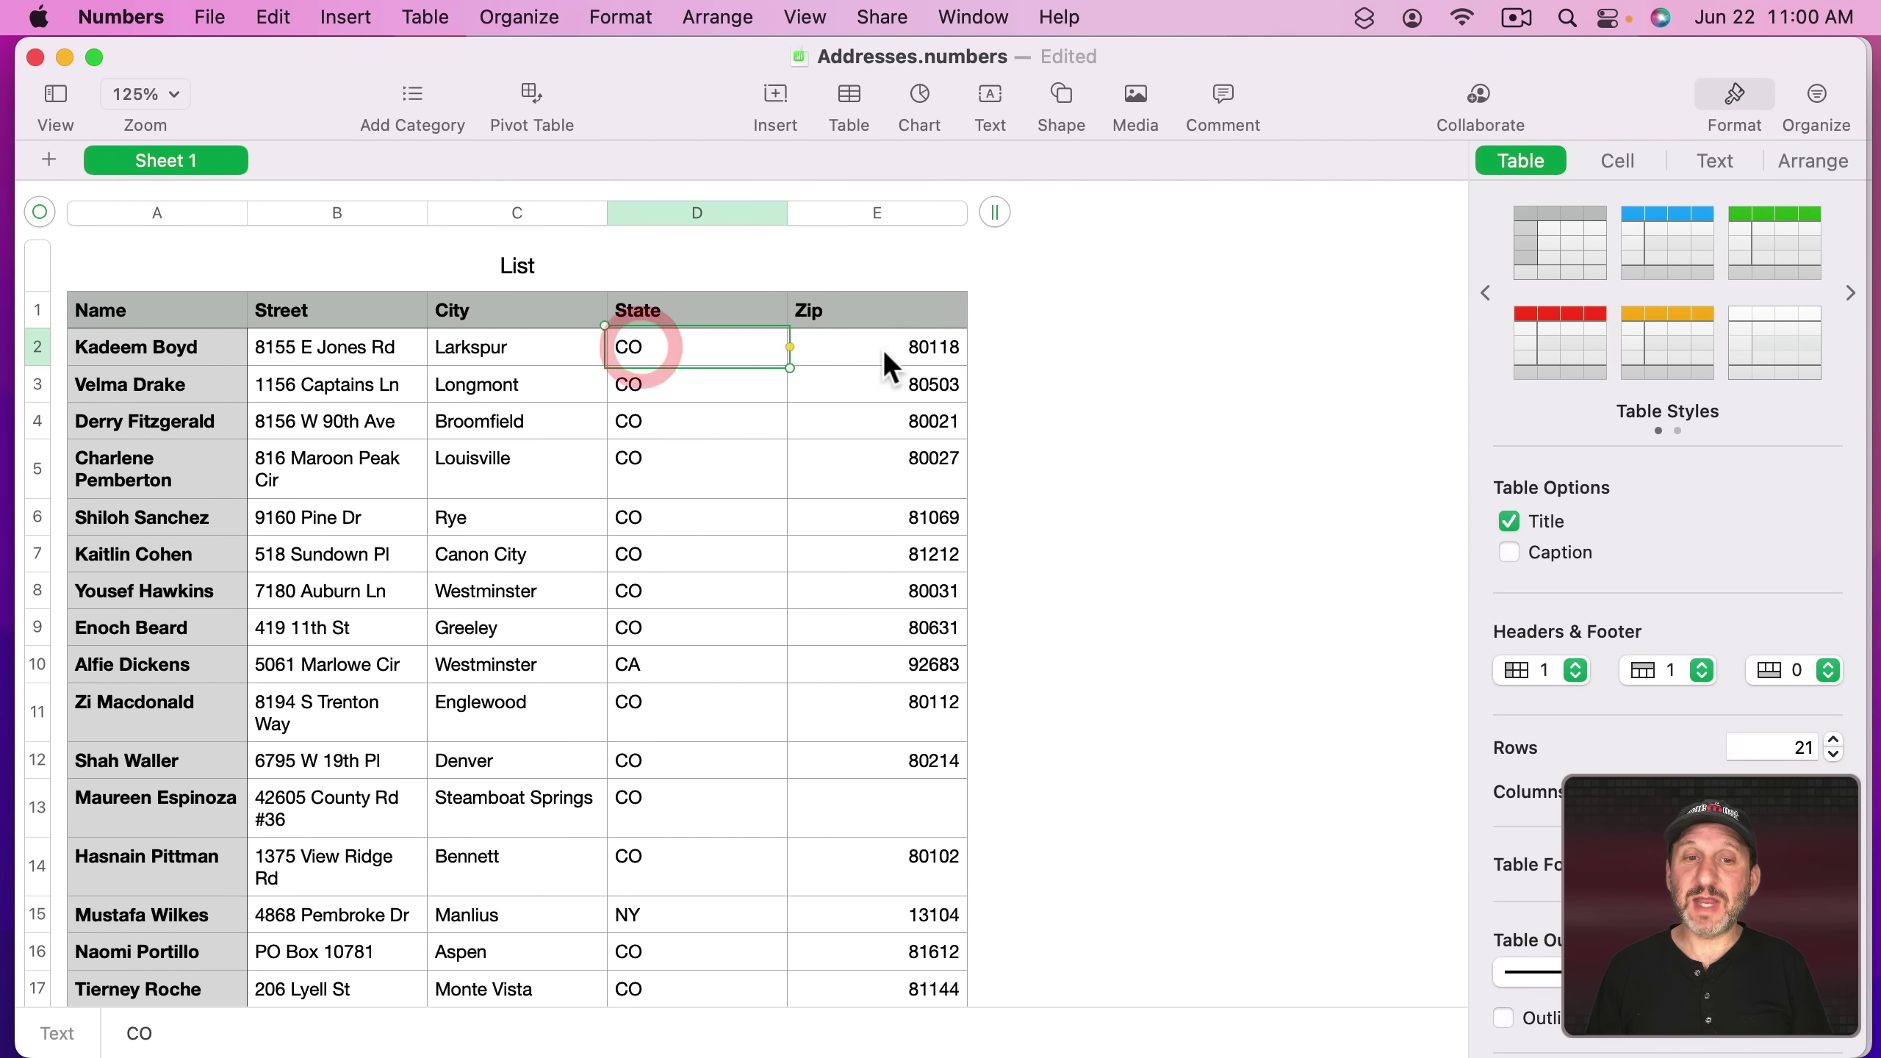
click(883, 352)
click(367, 349)
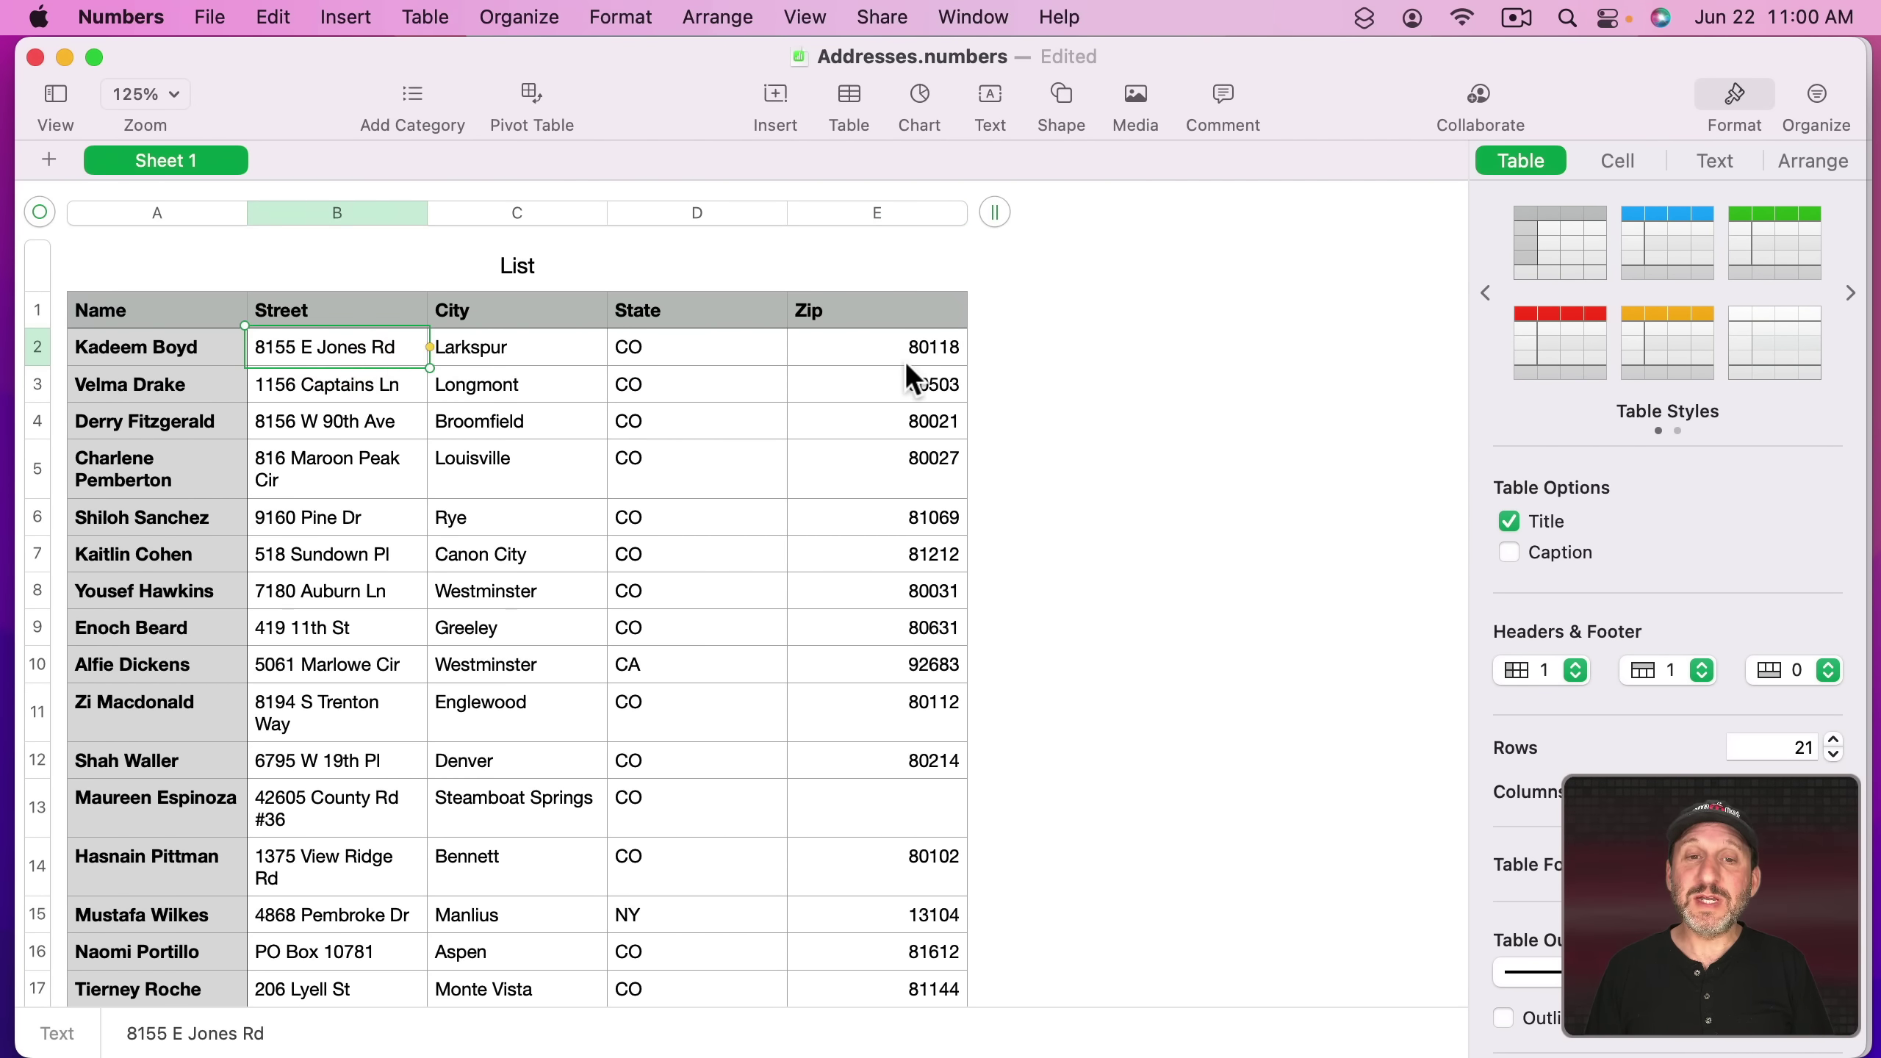
- Add one column after Zip in the List table and title it Address
drag(996, 212, 1214, 226)
click(1000, 316)
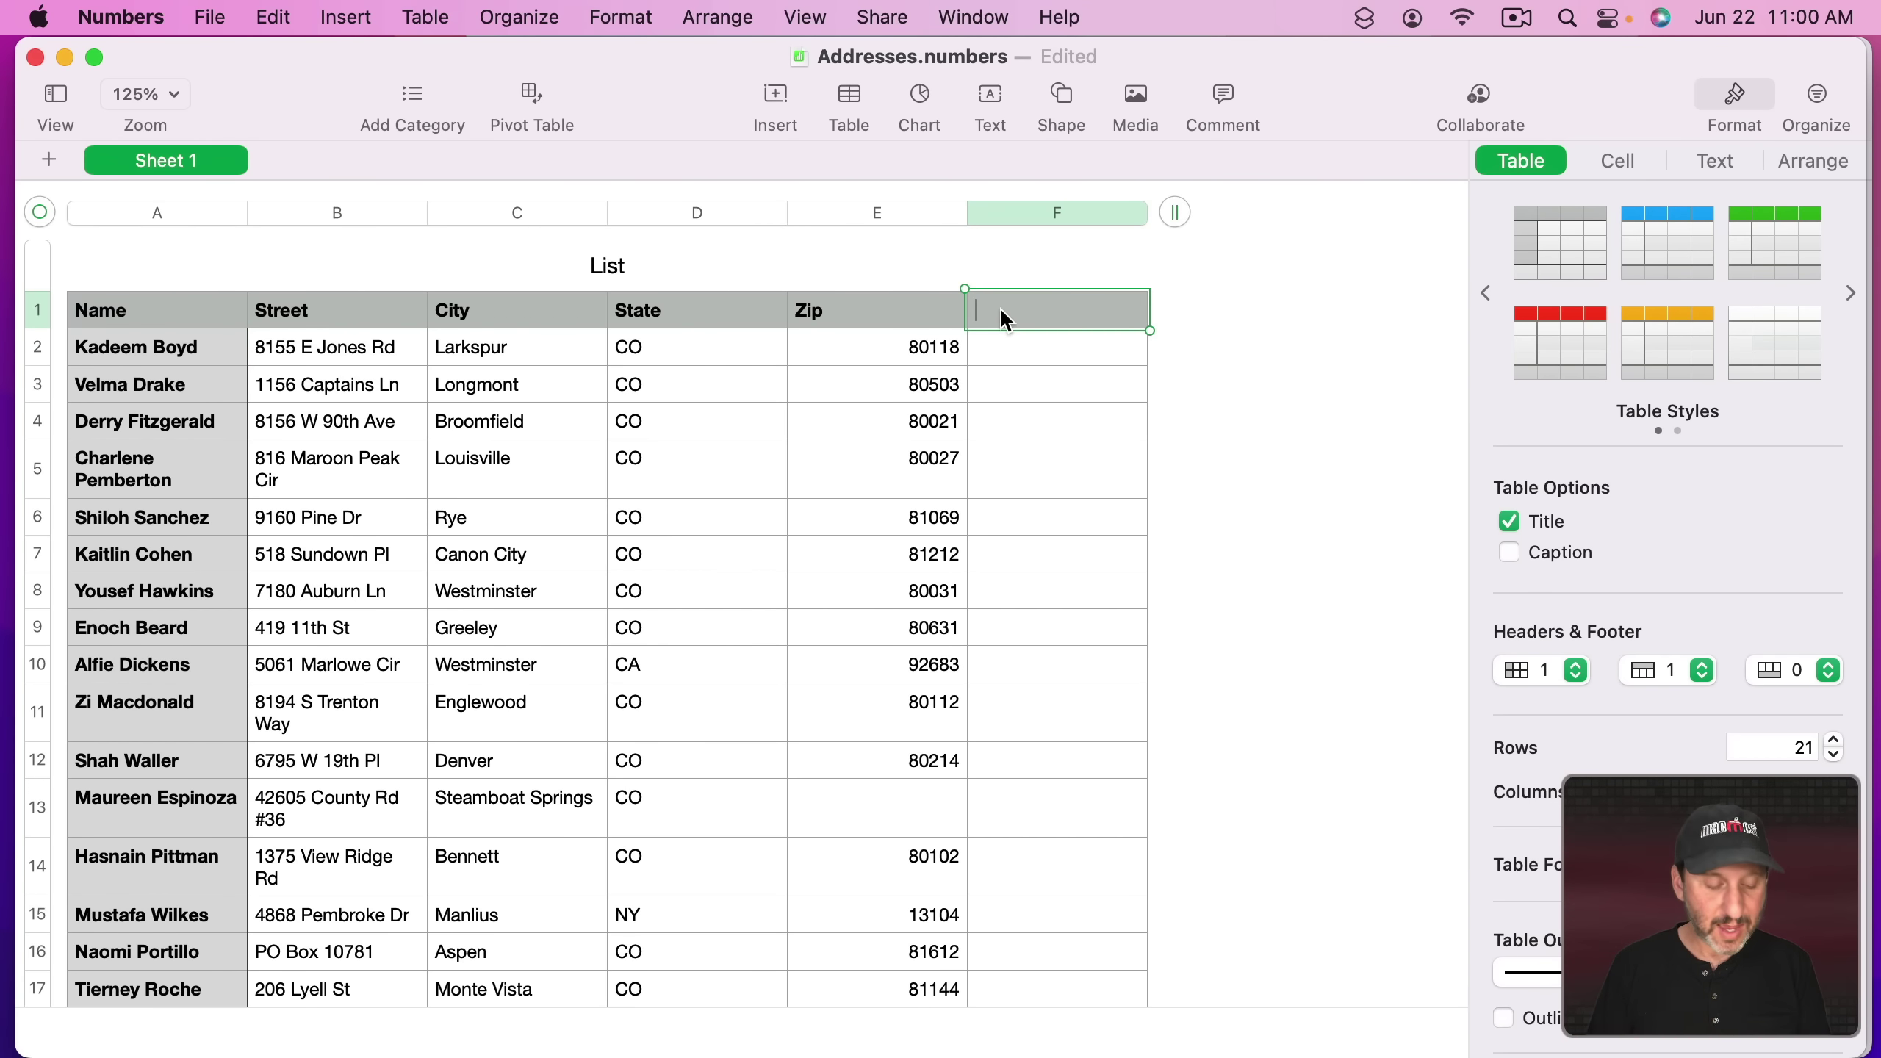
text(Address)
- Start a formula in the first record's Address cell that joins its Street and City cells with a line break between them
click(1011, 354)
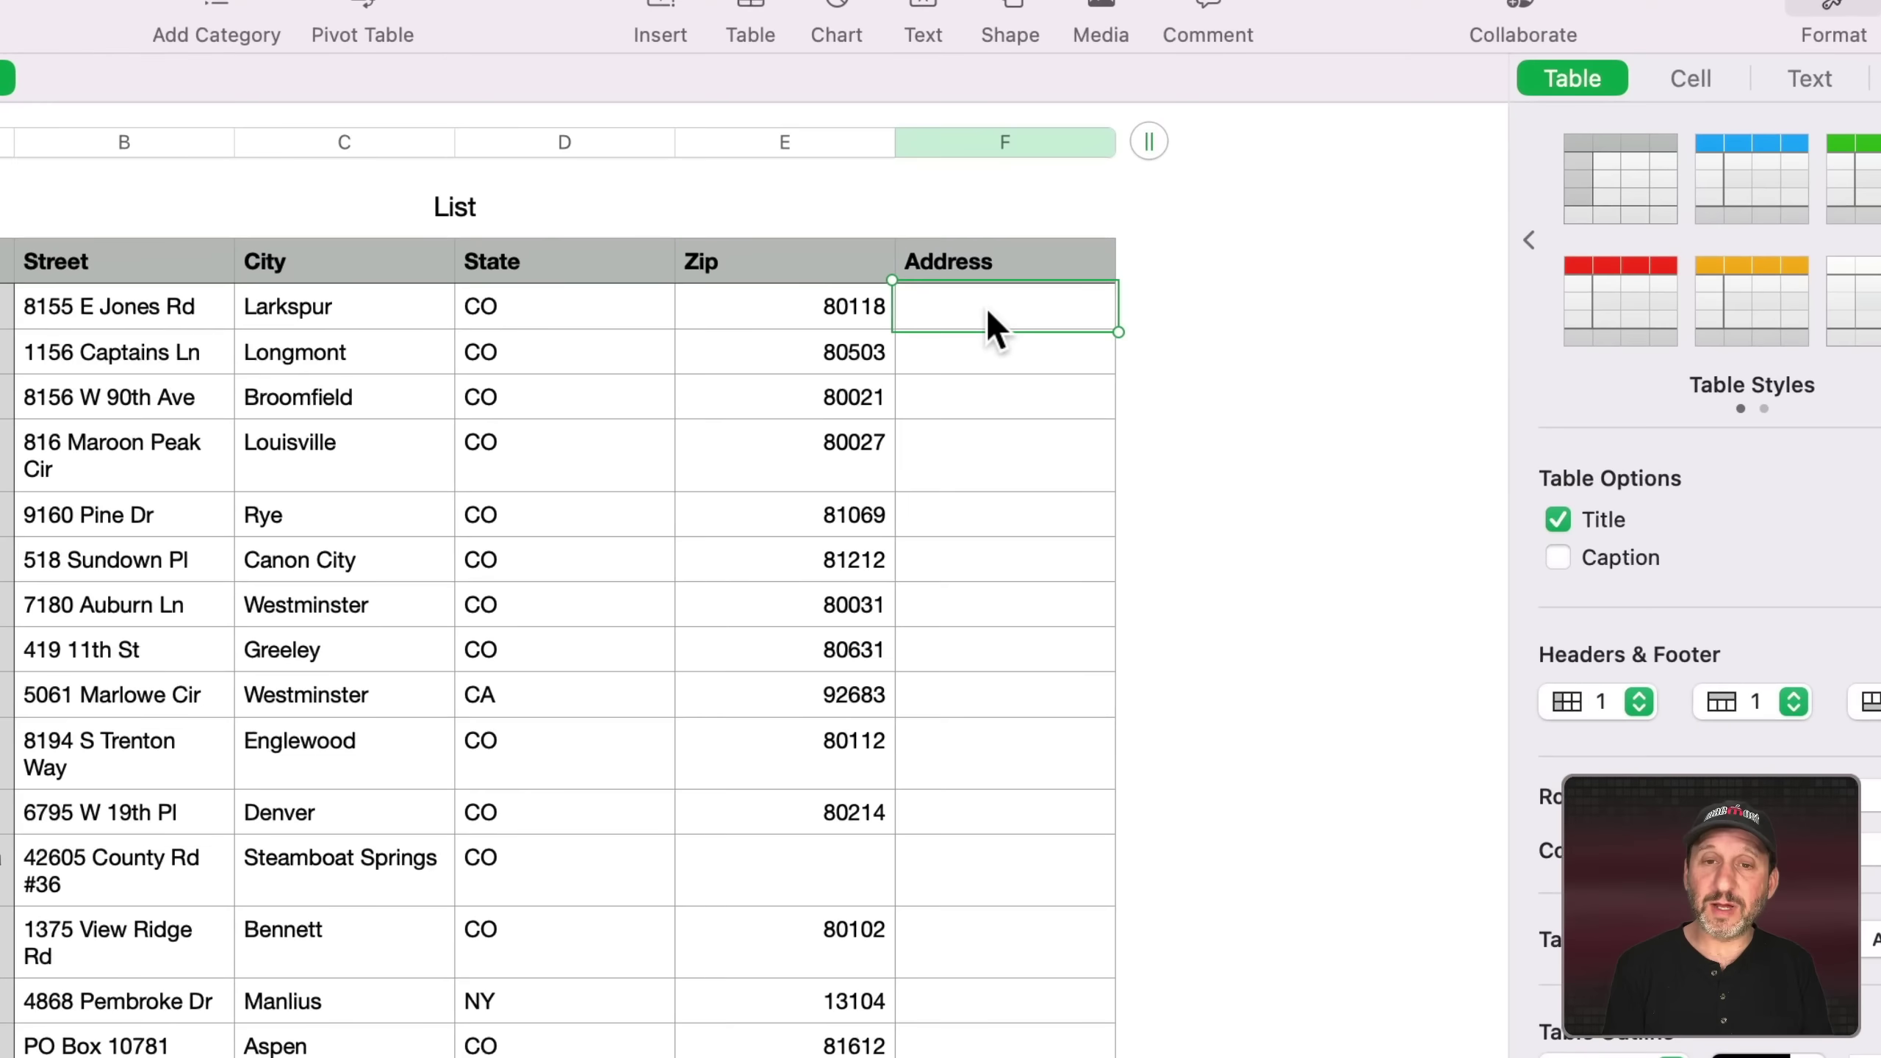
text(=)
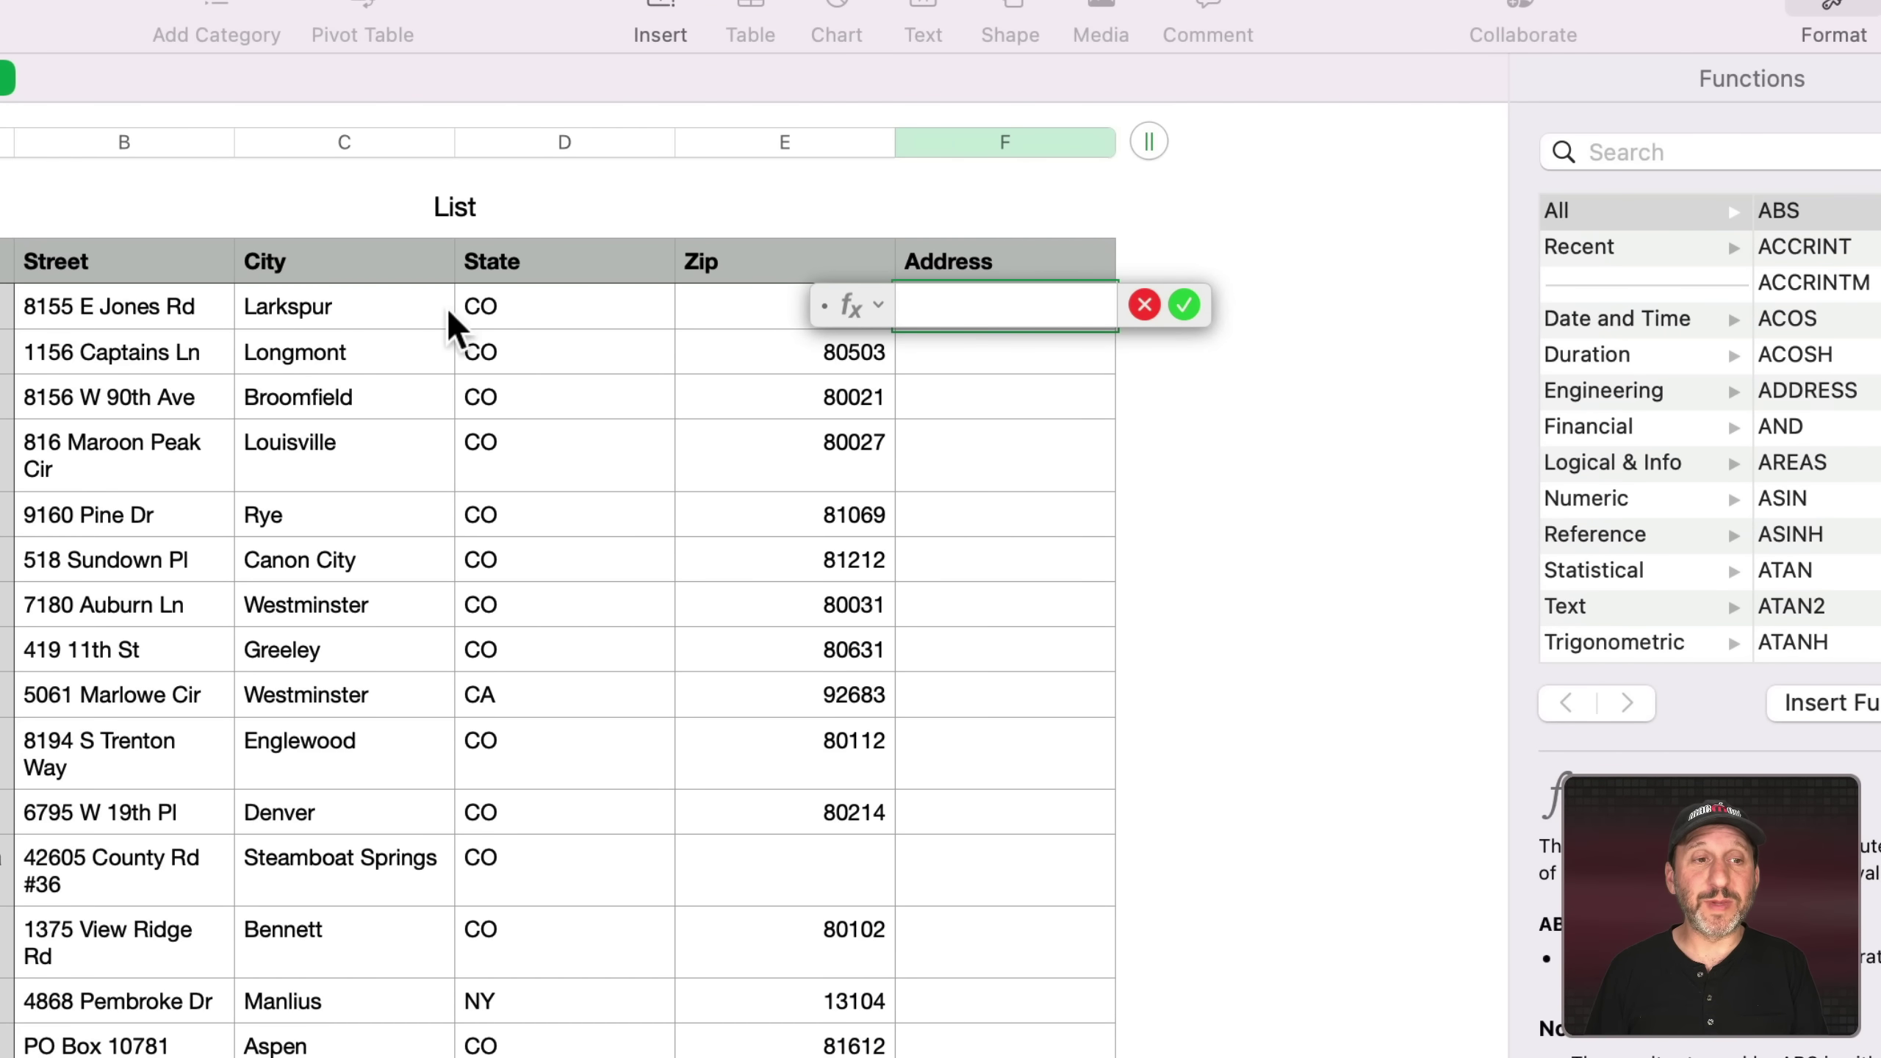
click(98, 313)
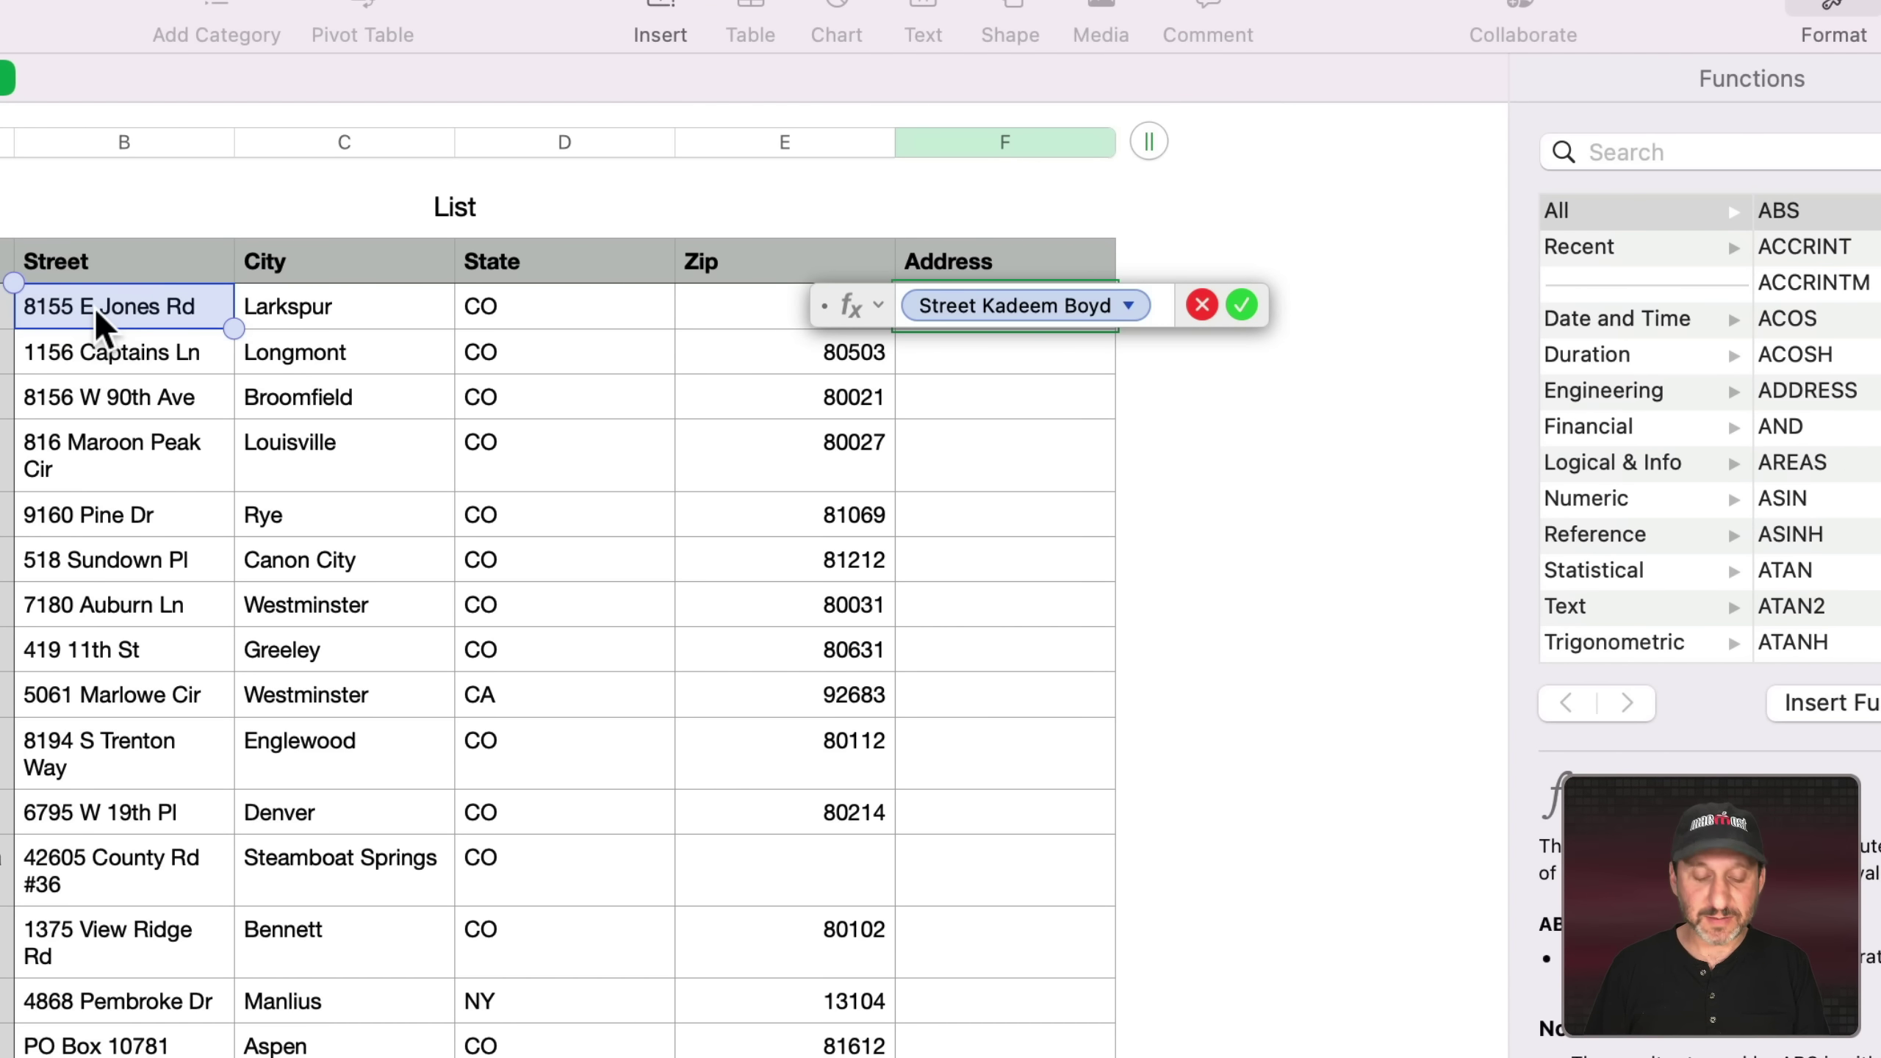
text(&)
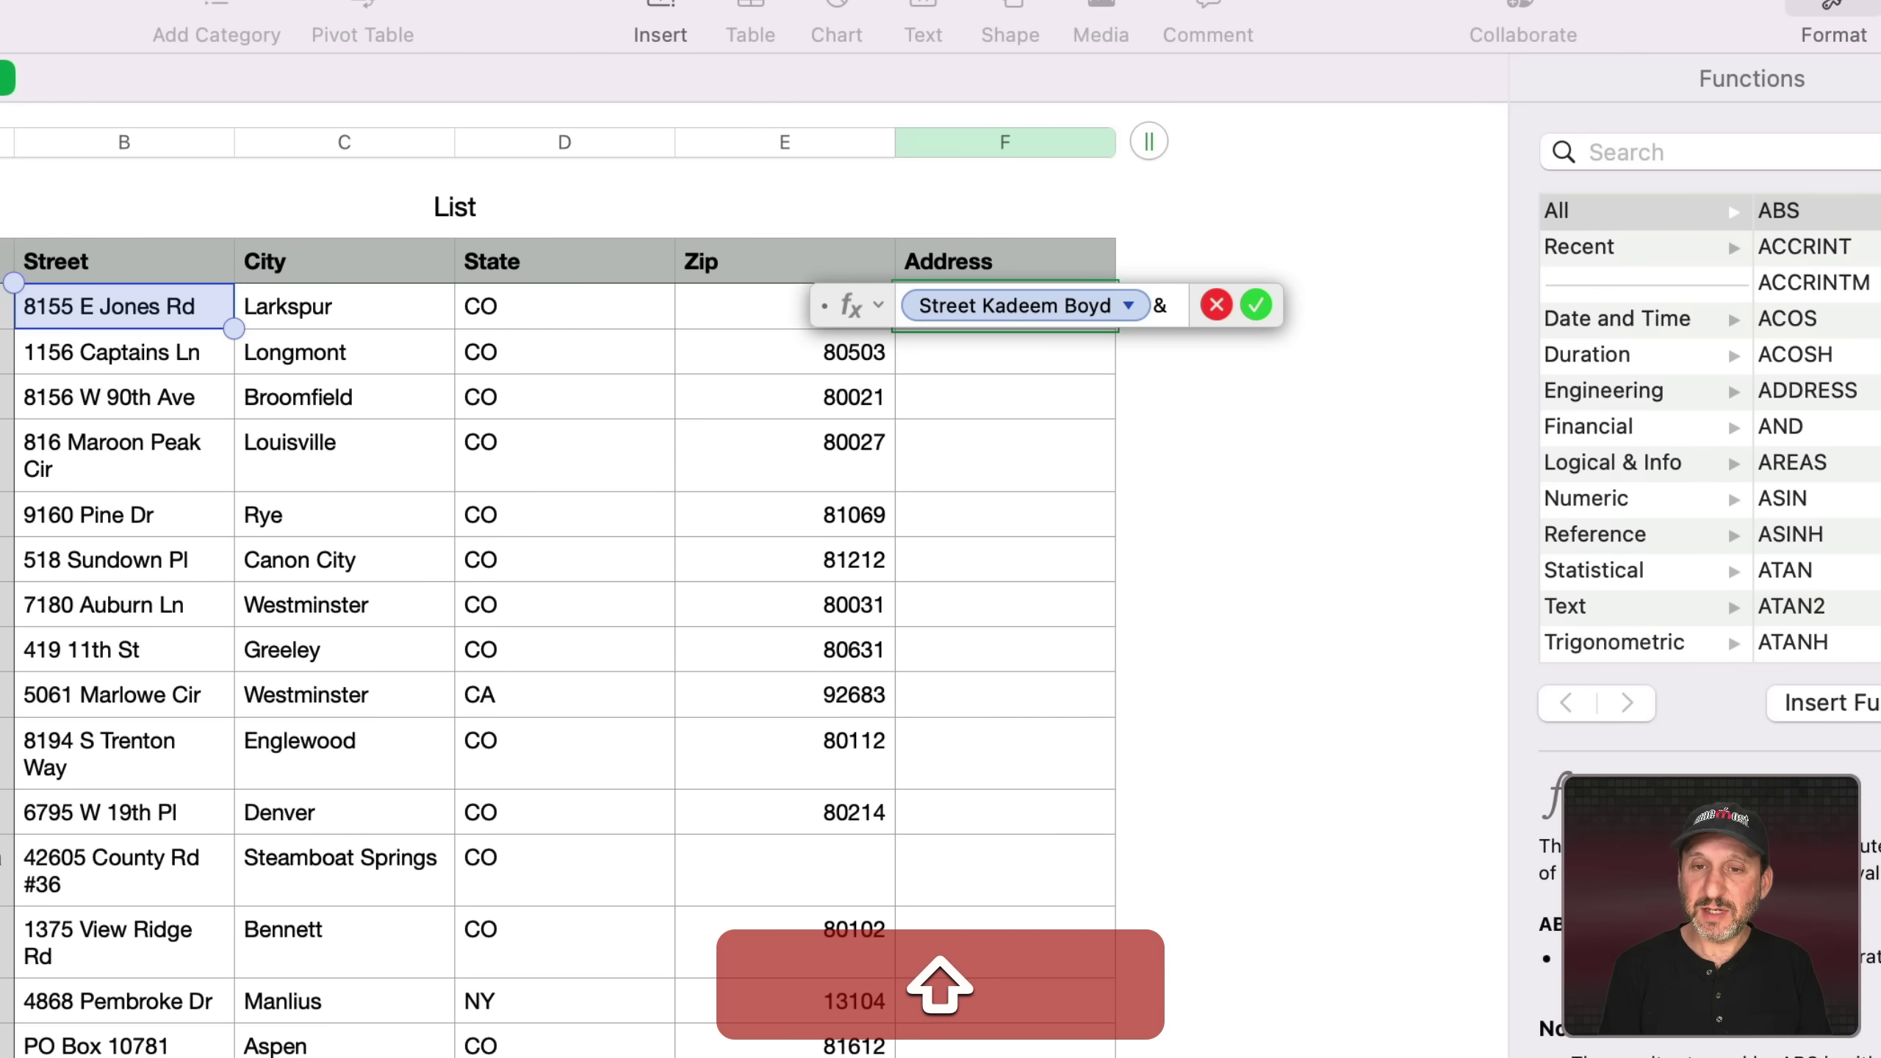
text(")
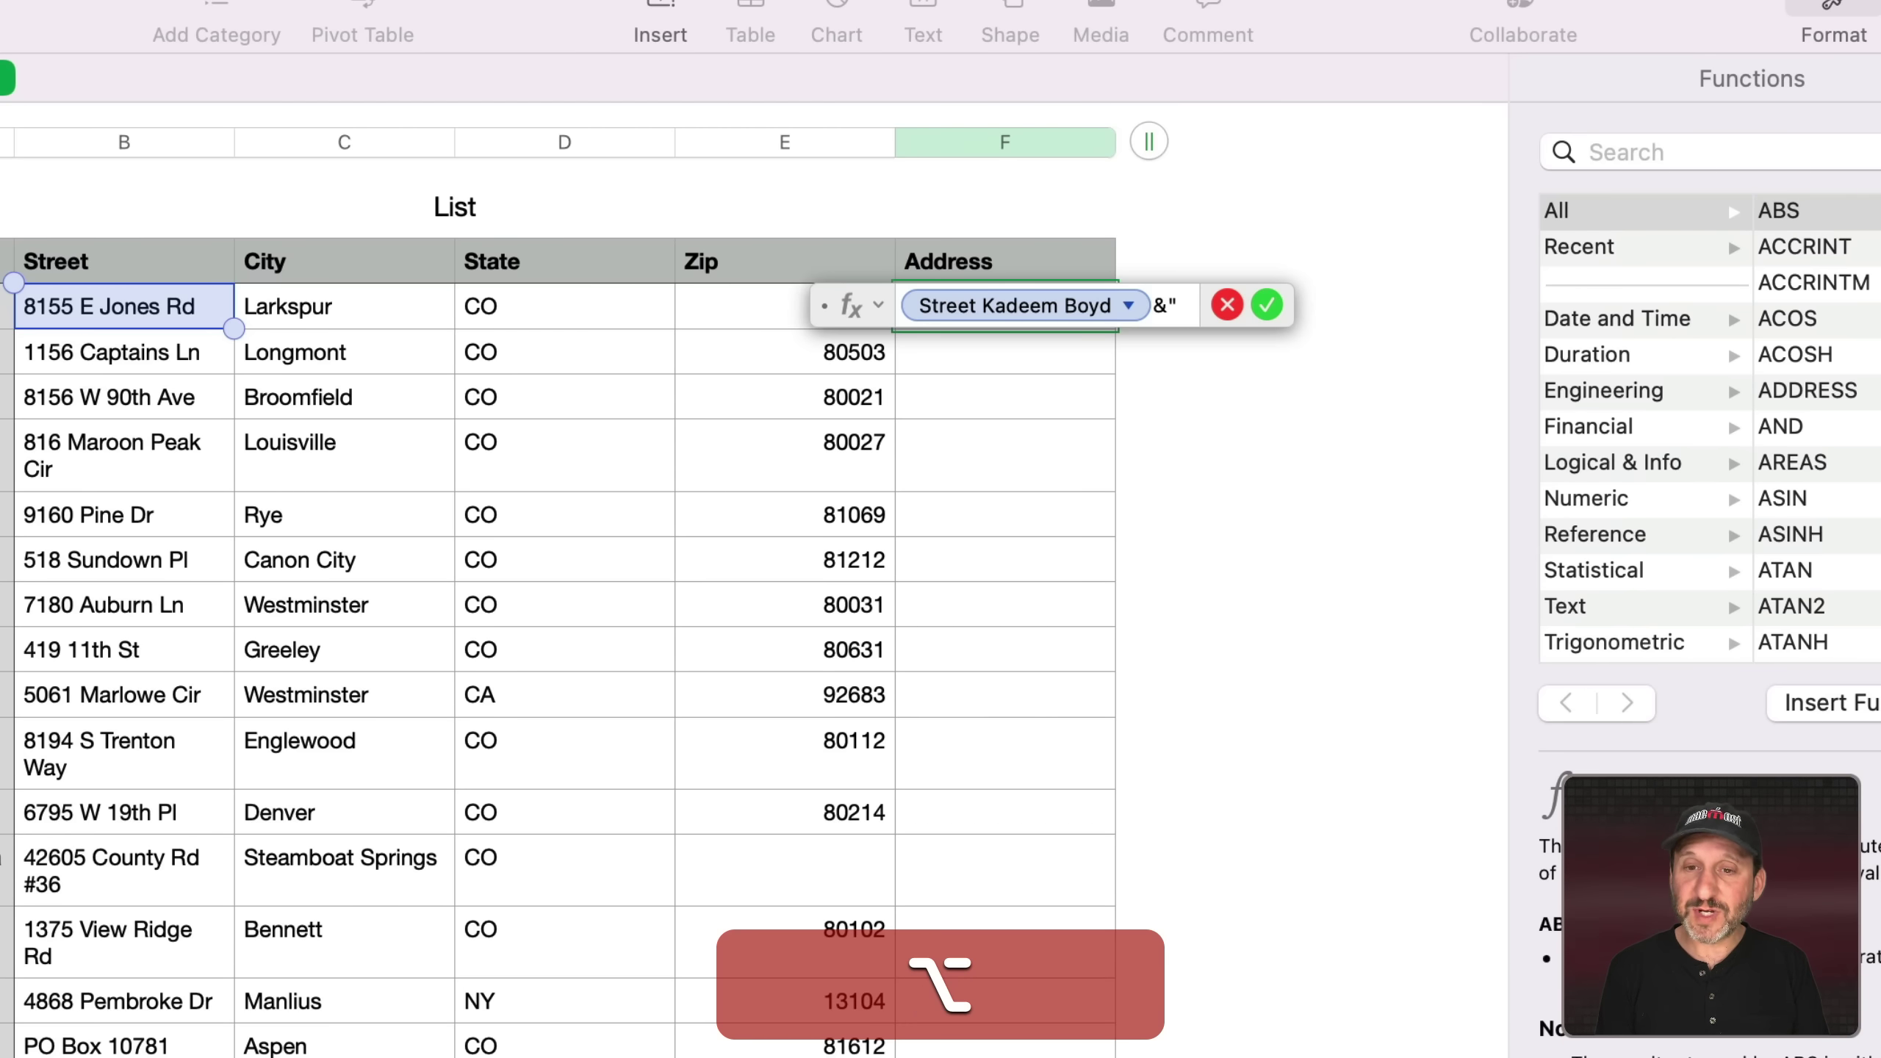
key(alt+Return)
text(")
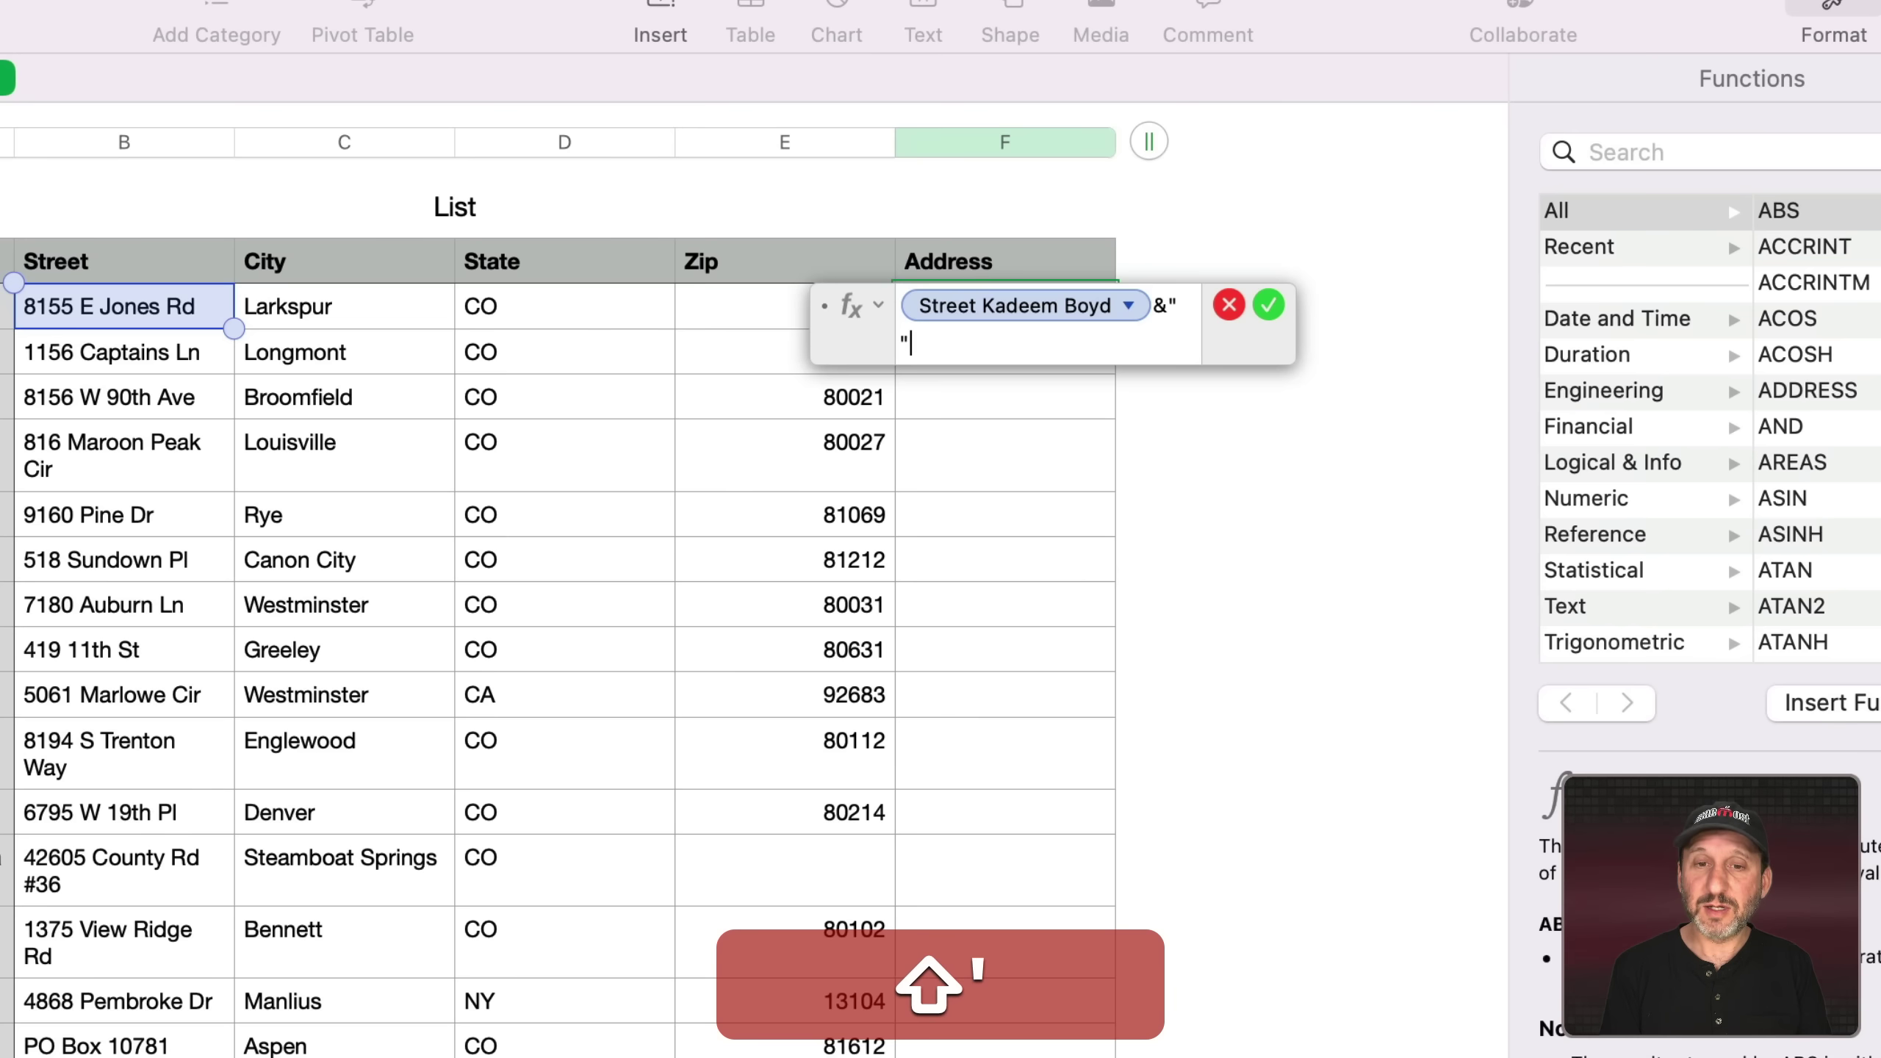
text(&)
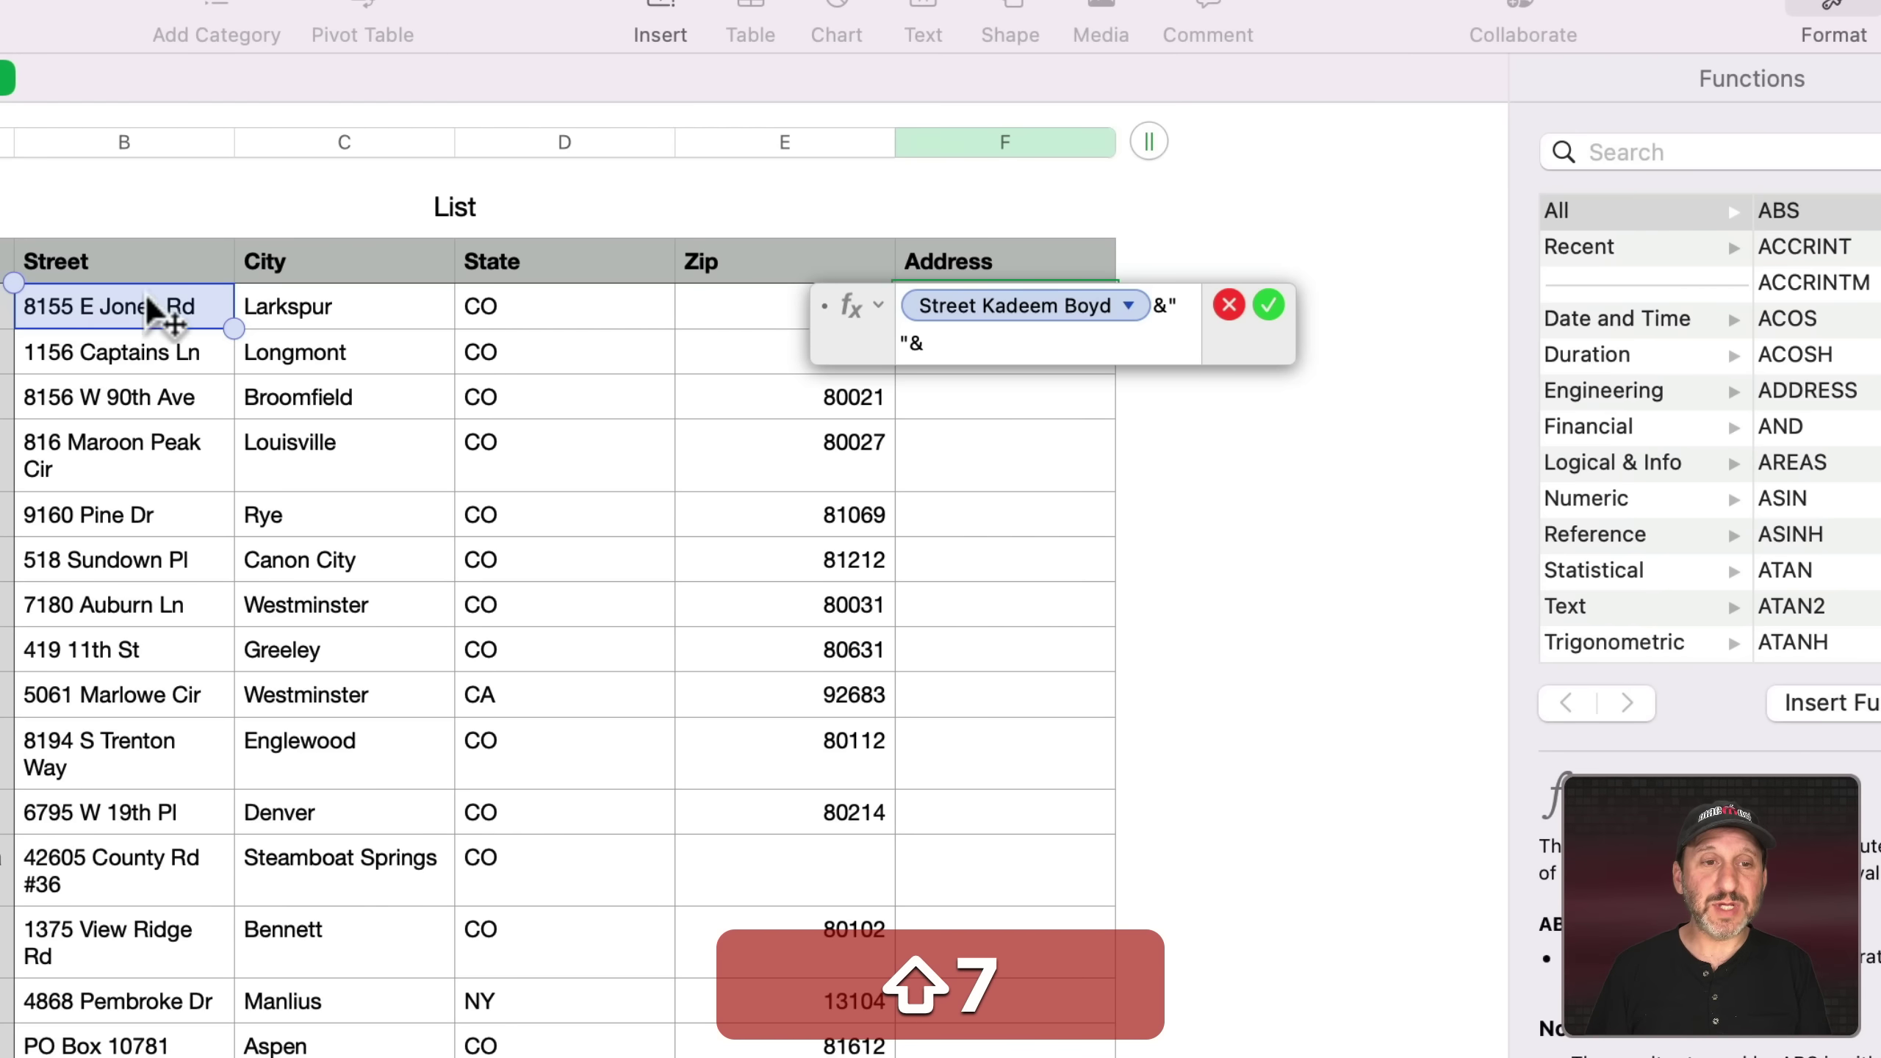
click(293, 318)
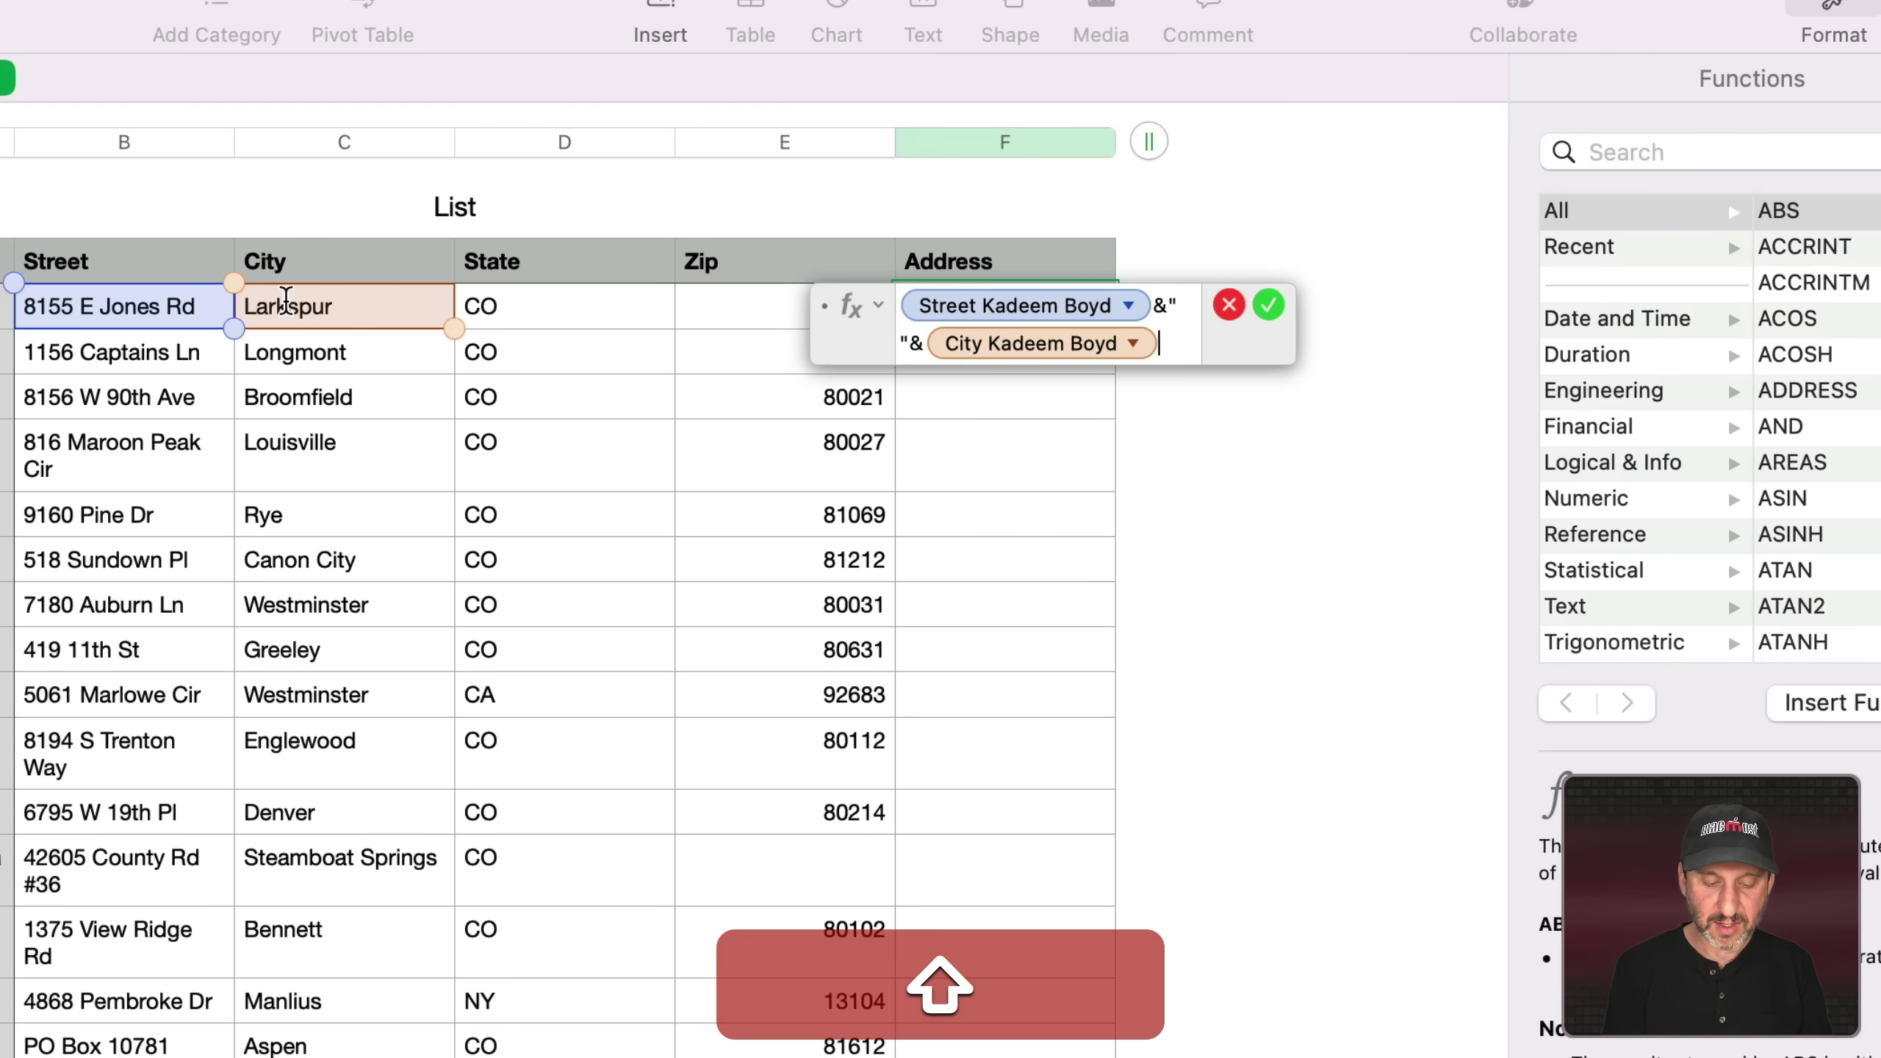
- Complete the Address formula by appending a comma and space, the State cell, another space and the Zip cell
text(&)
text(", )
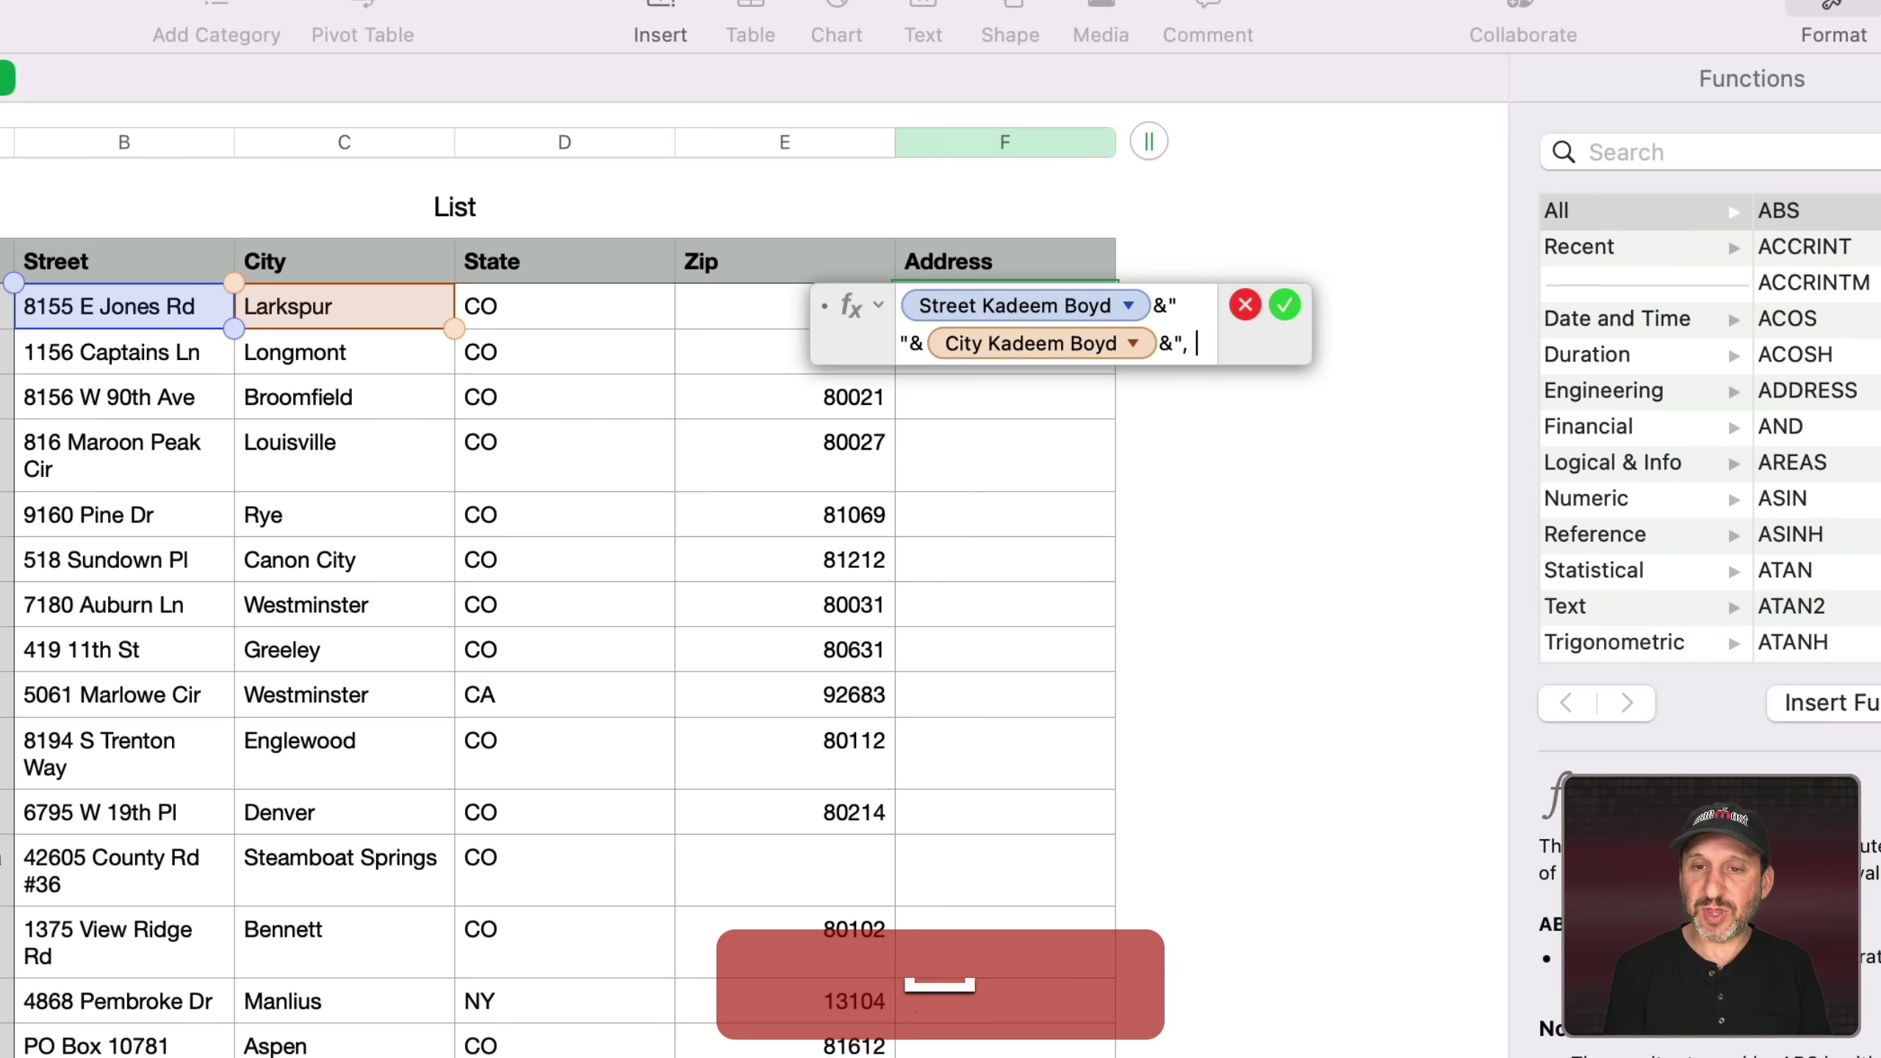
text("&)
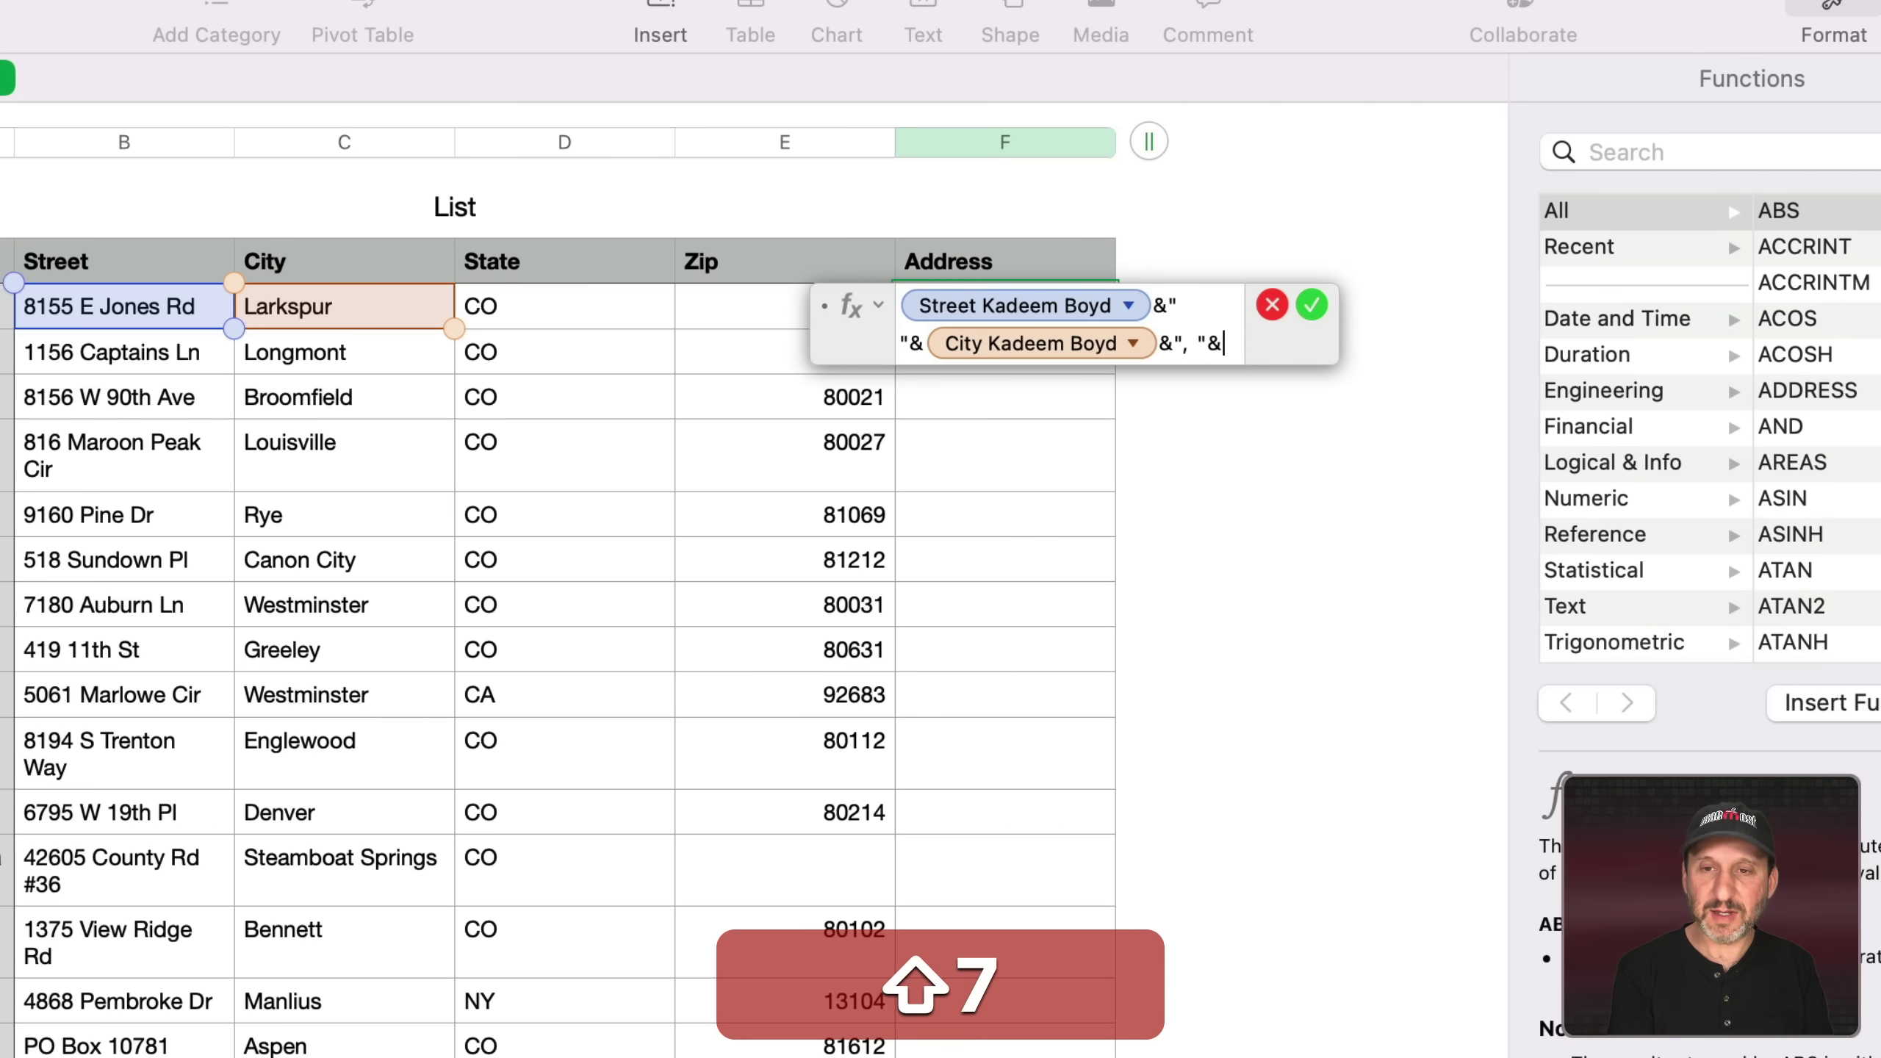
click(525, 326)
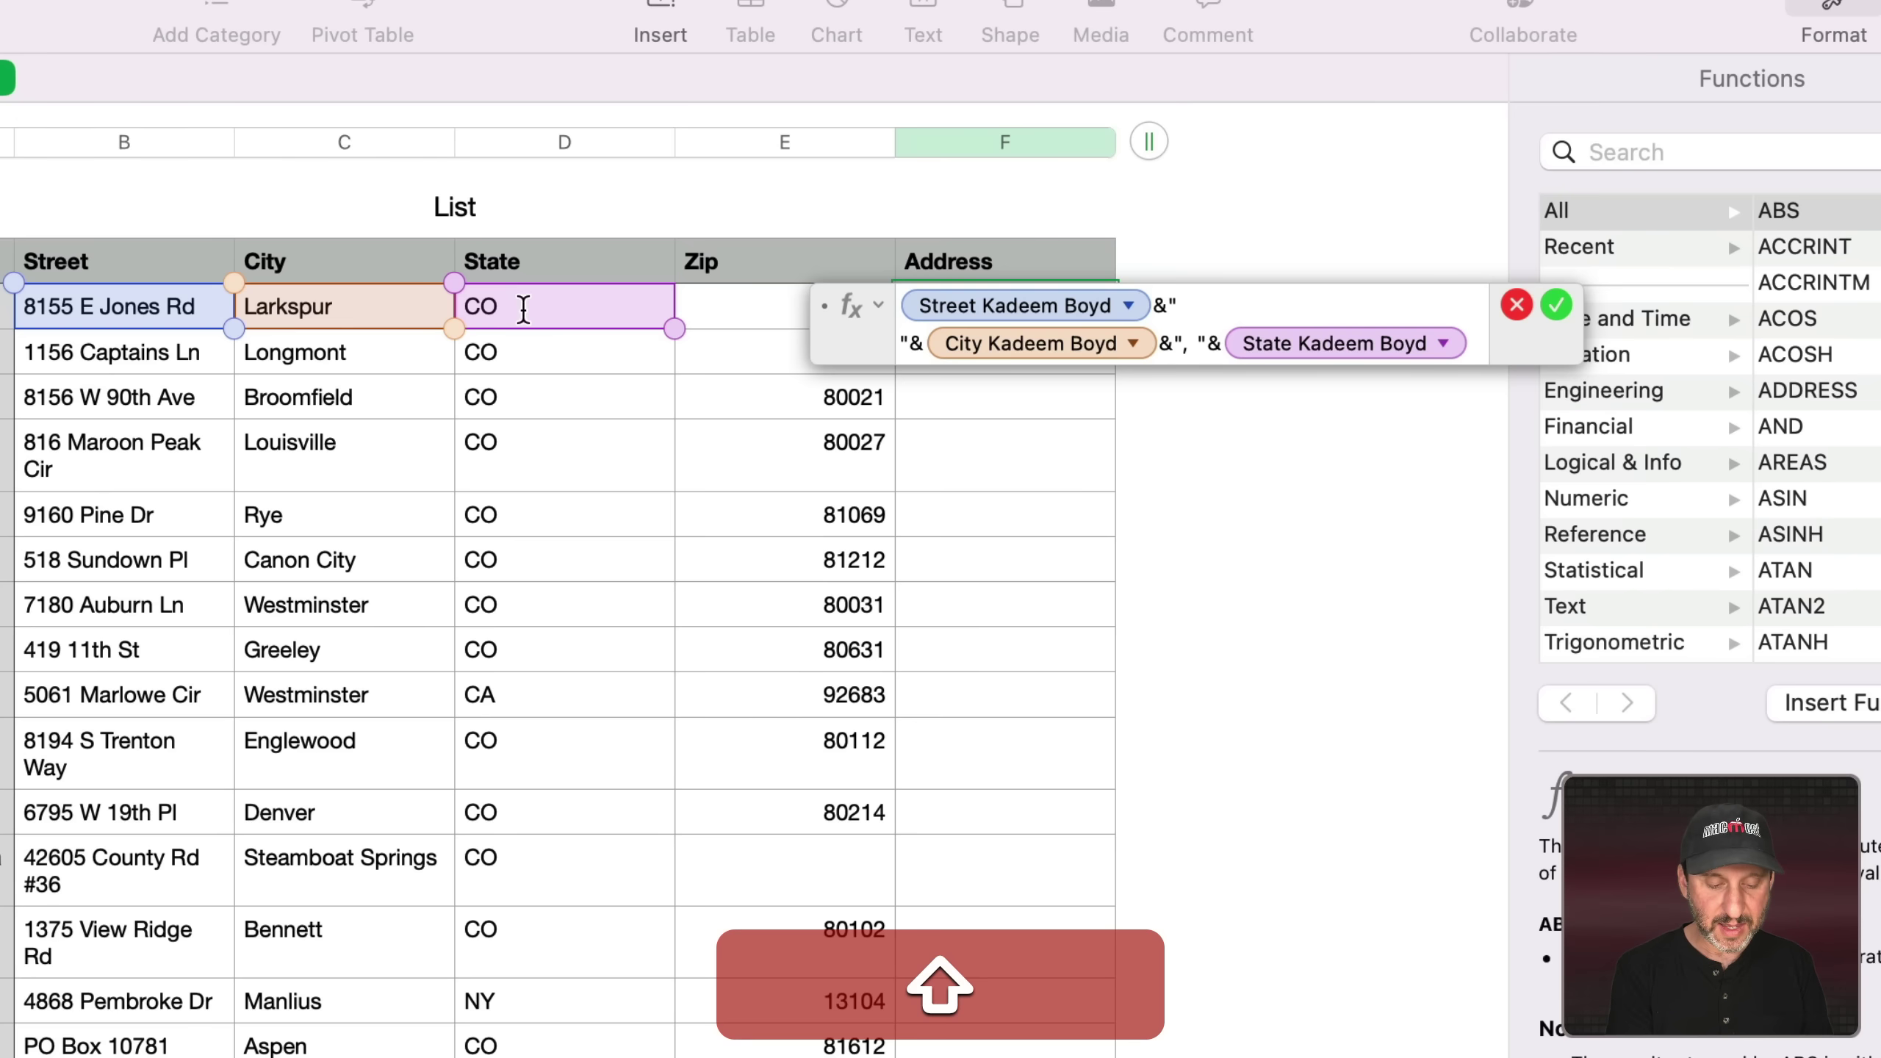
text(&" "&)
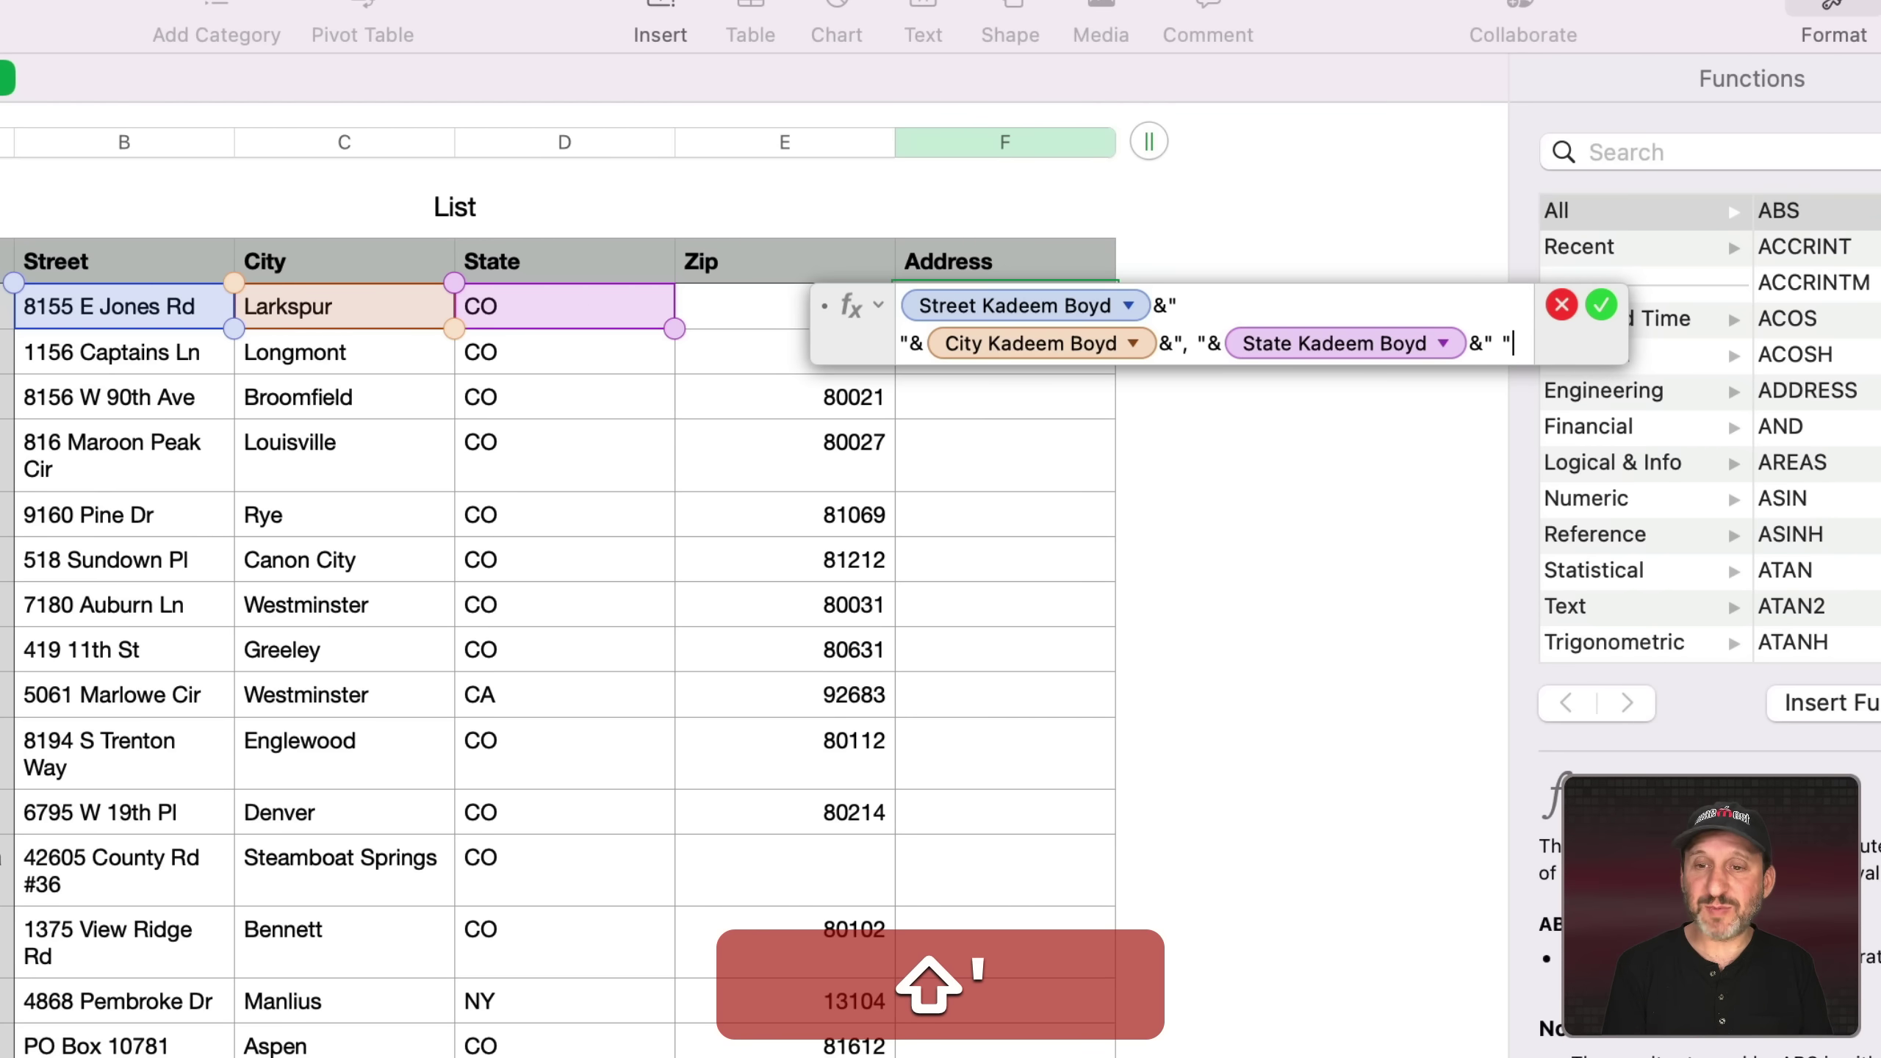
click(783, 304)
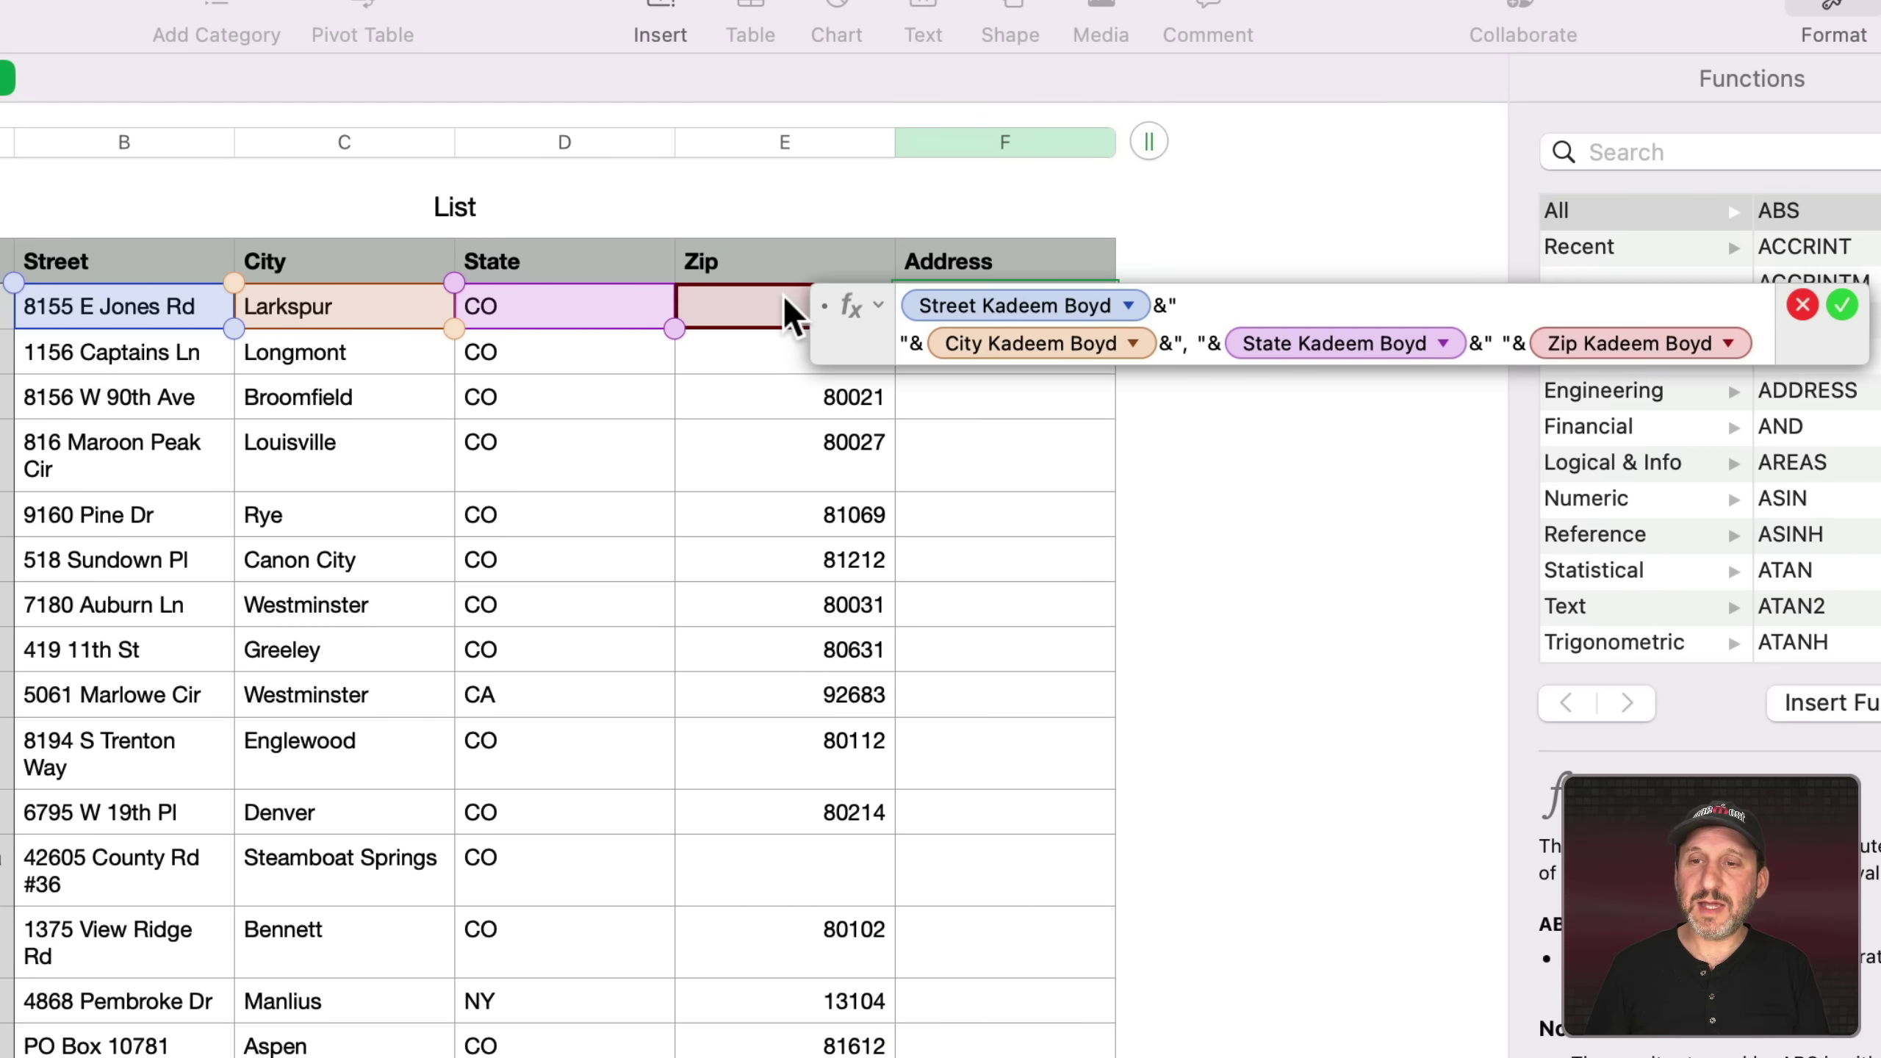
key(Return)
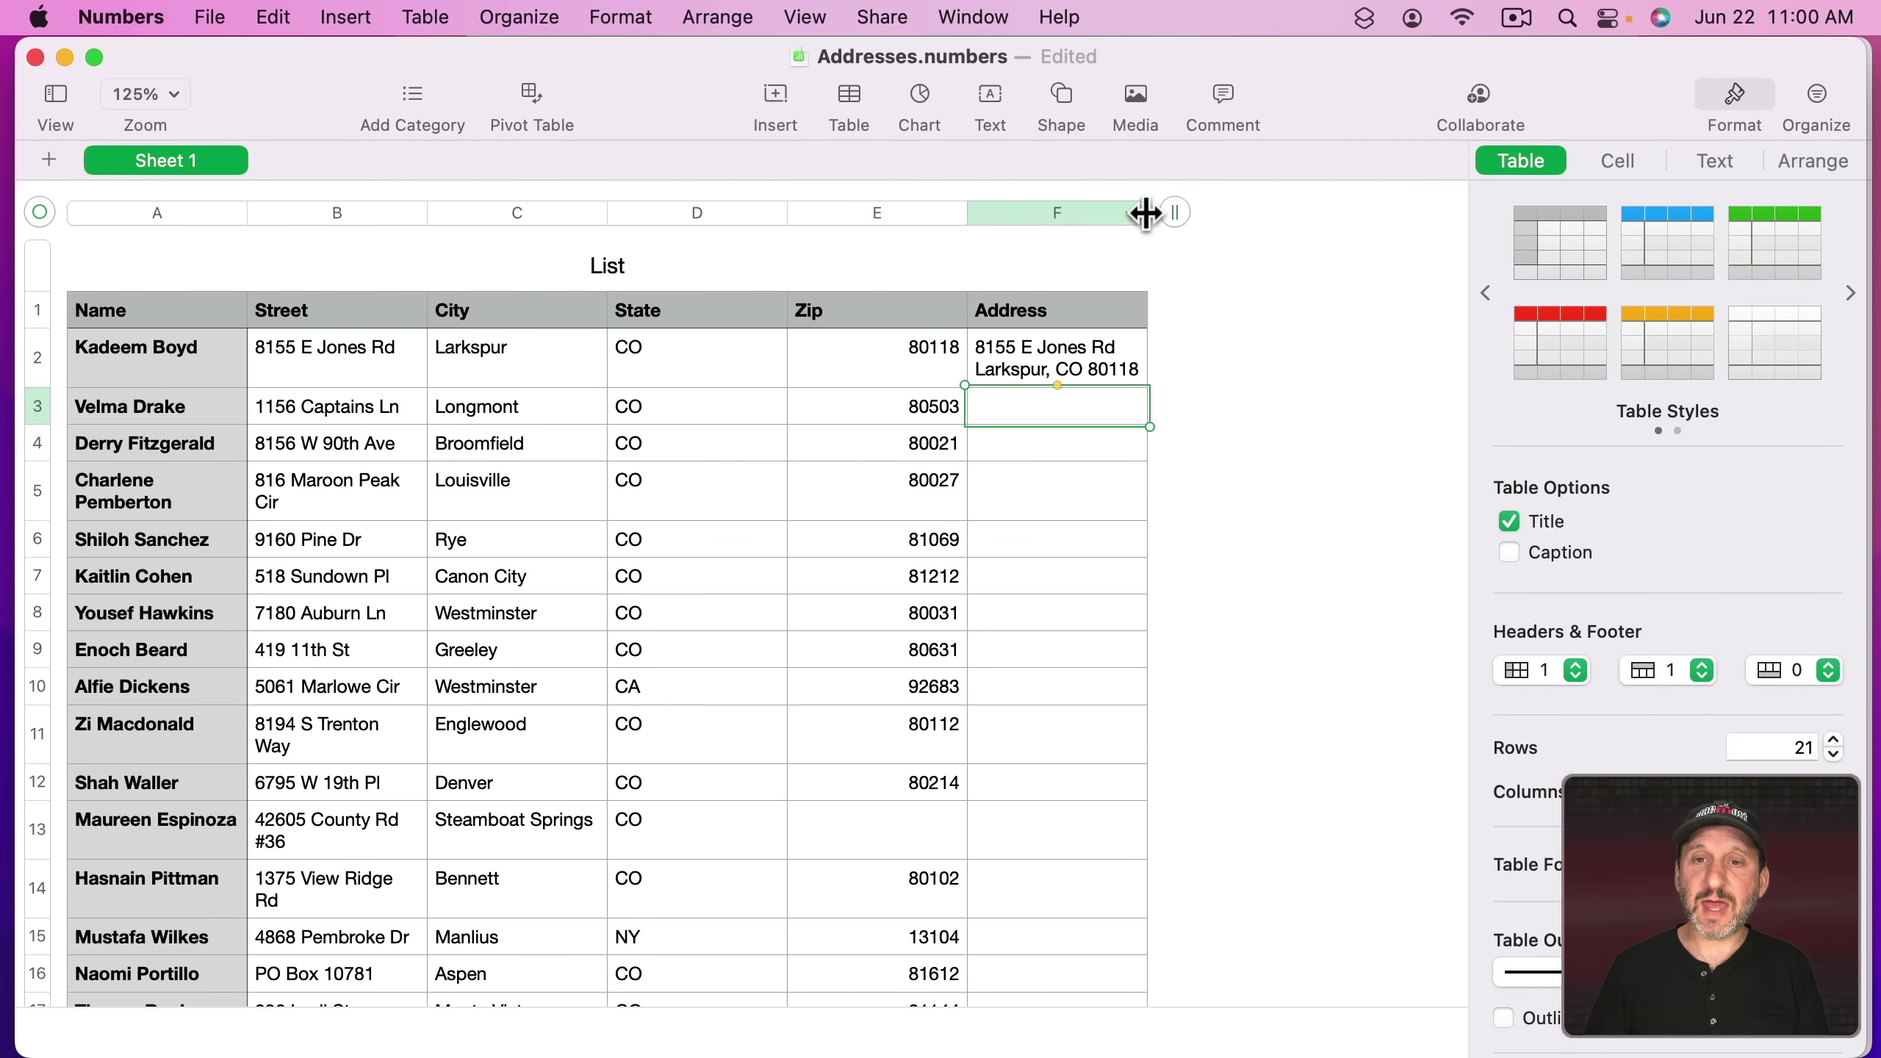
- Widen the Address column and copy the first record's Address formula to all remaining rows of the table
drag(1146, 213, 1311, 223)
click(1102, 350)
key(super+c)
click(1073, 406)
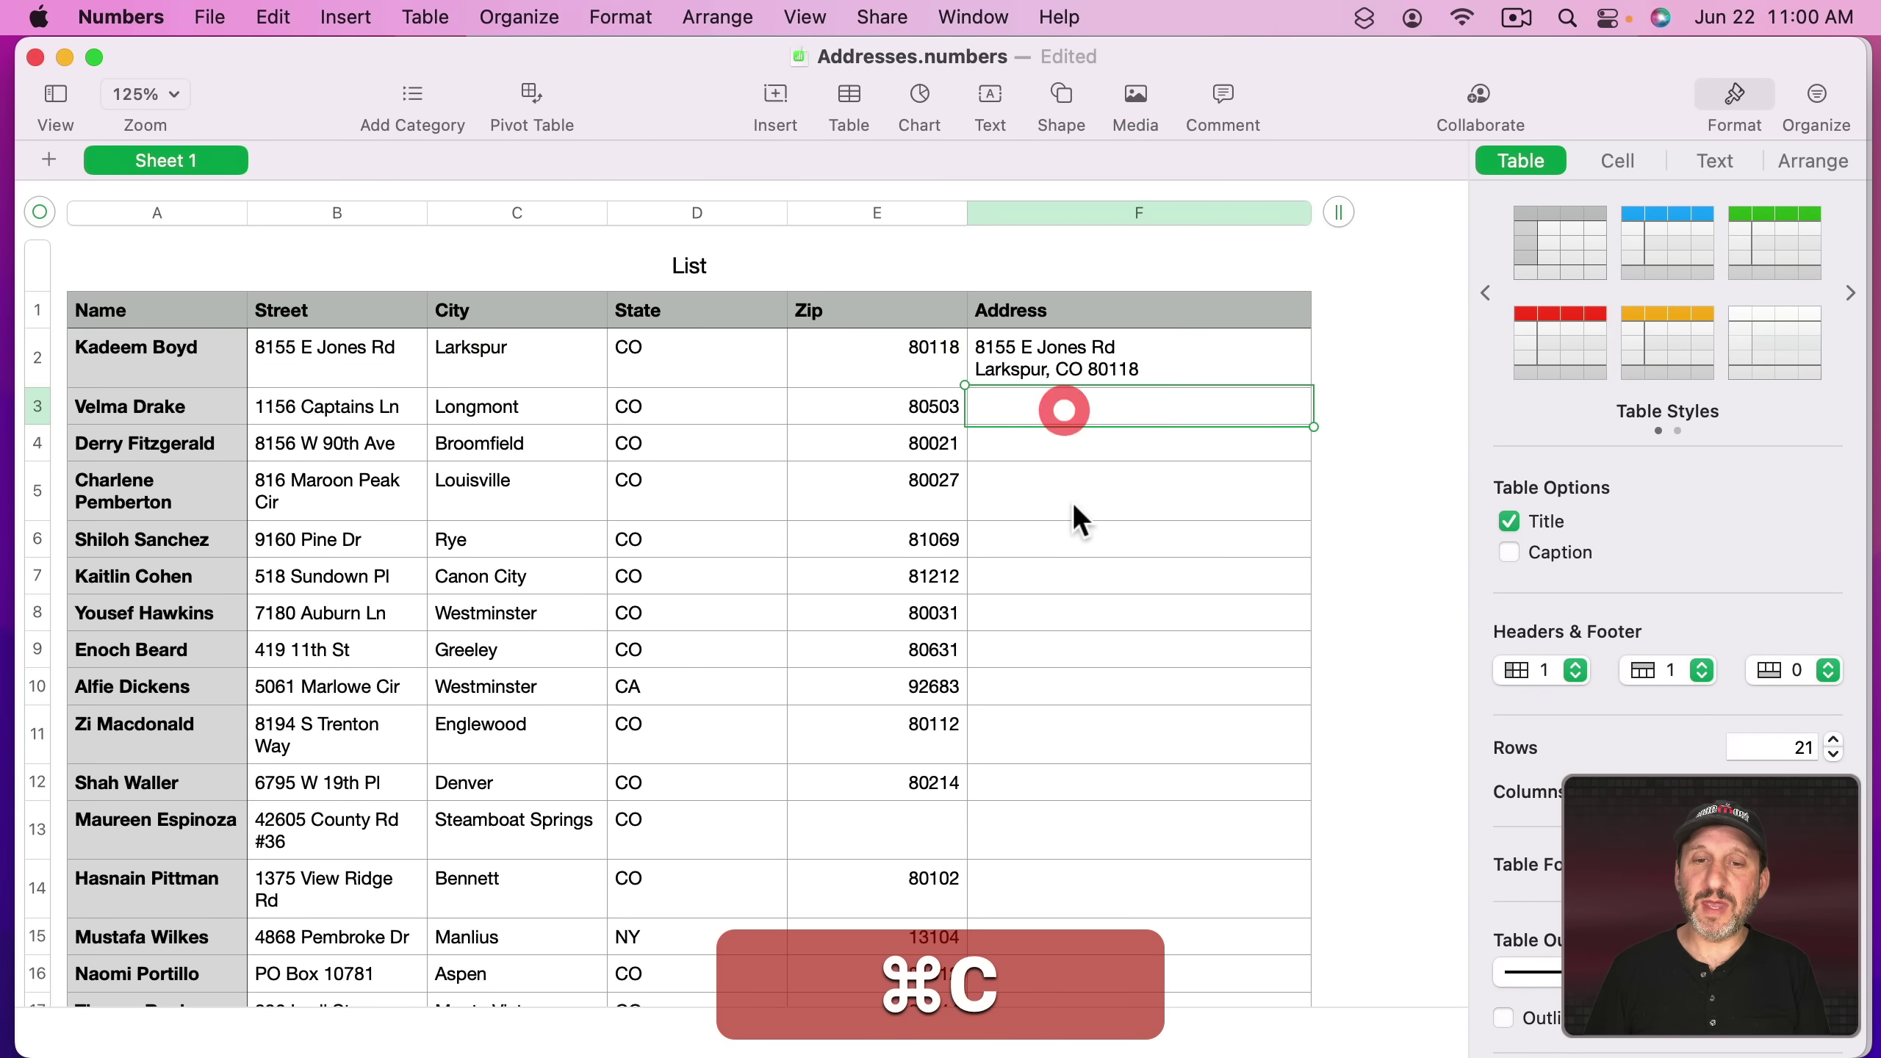
scroll(1073, 502, down, 5)
shift+click(1044, 632)
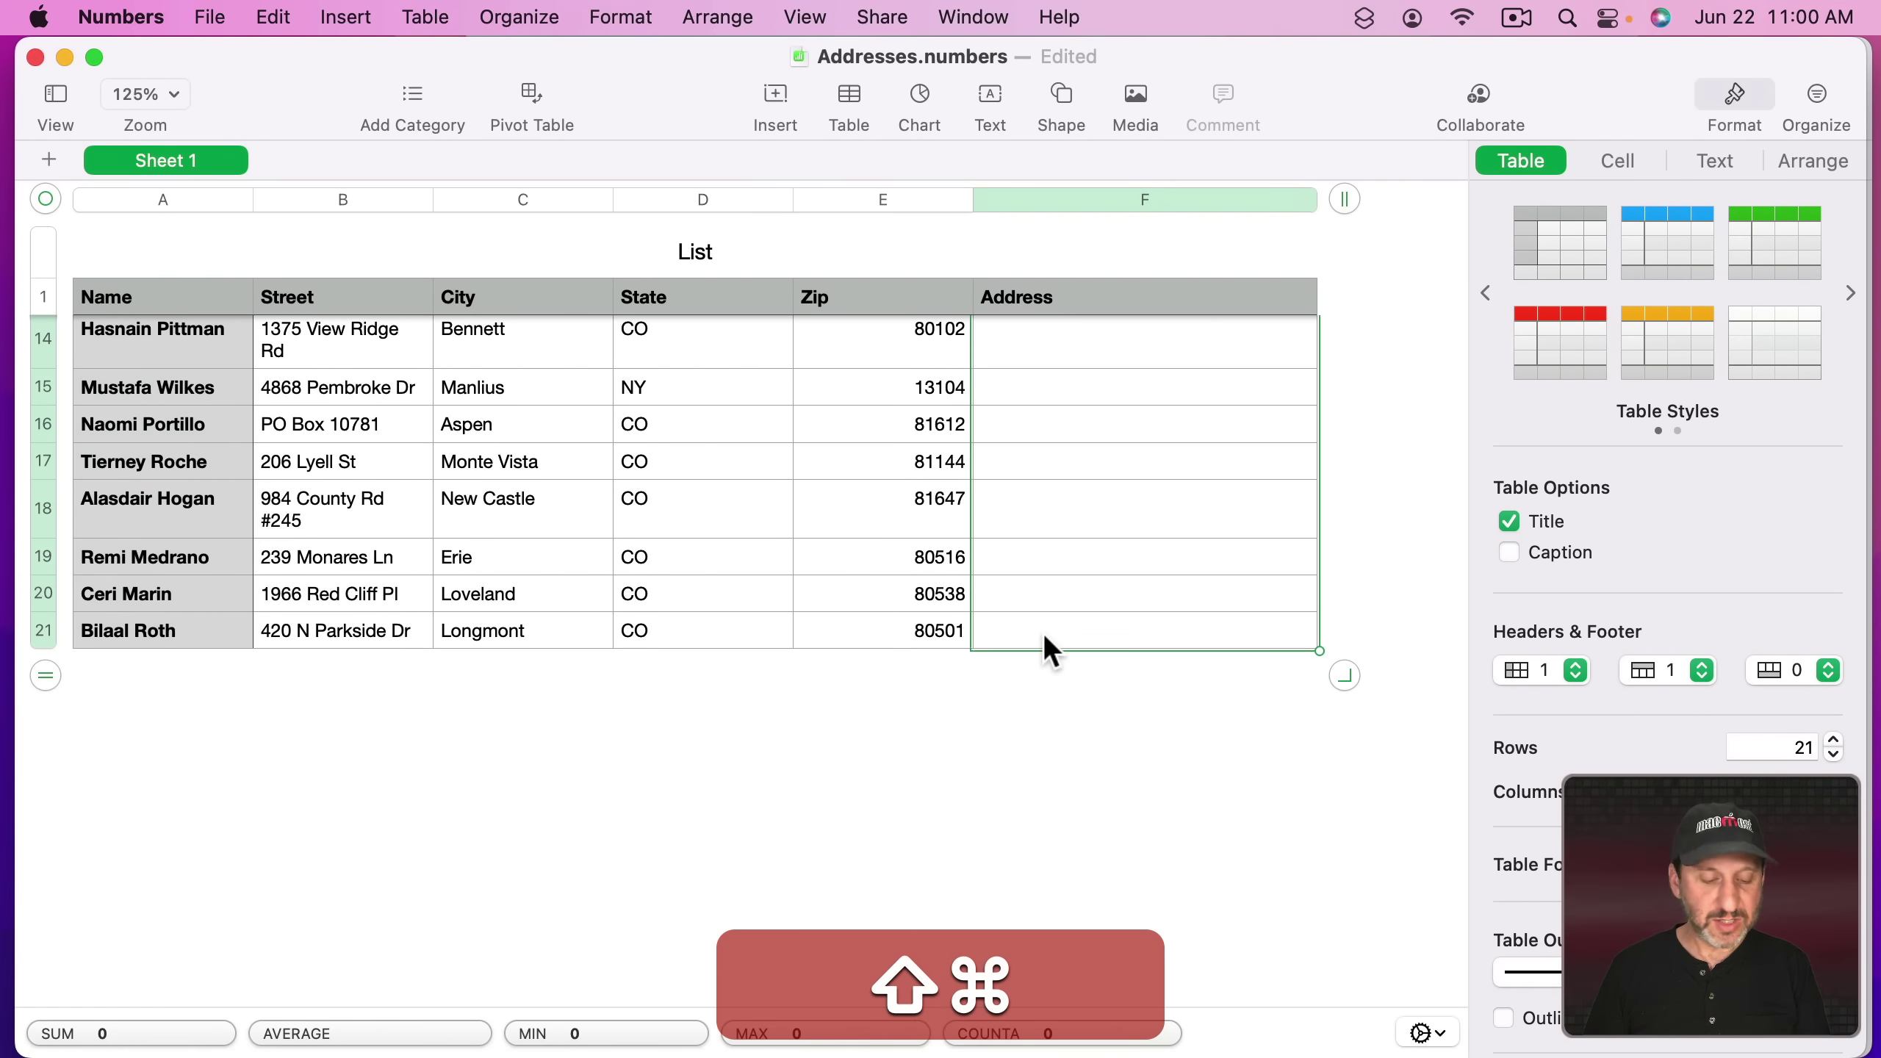
key(super+v)
scroll(1037, 630, up, 10)
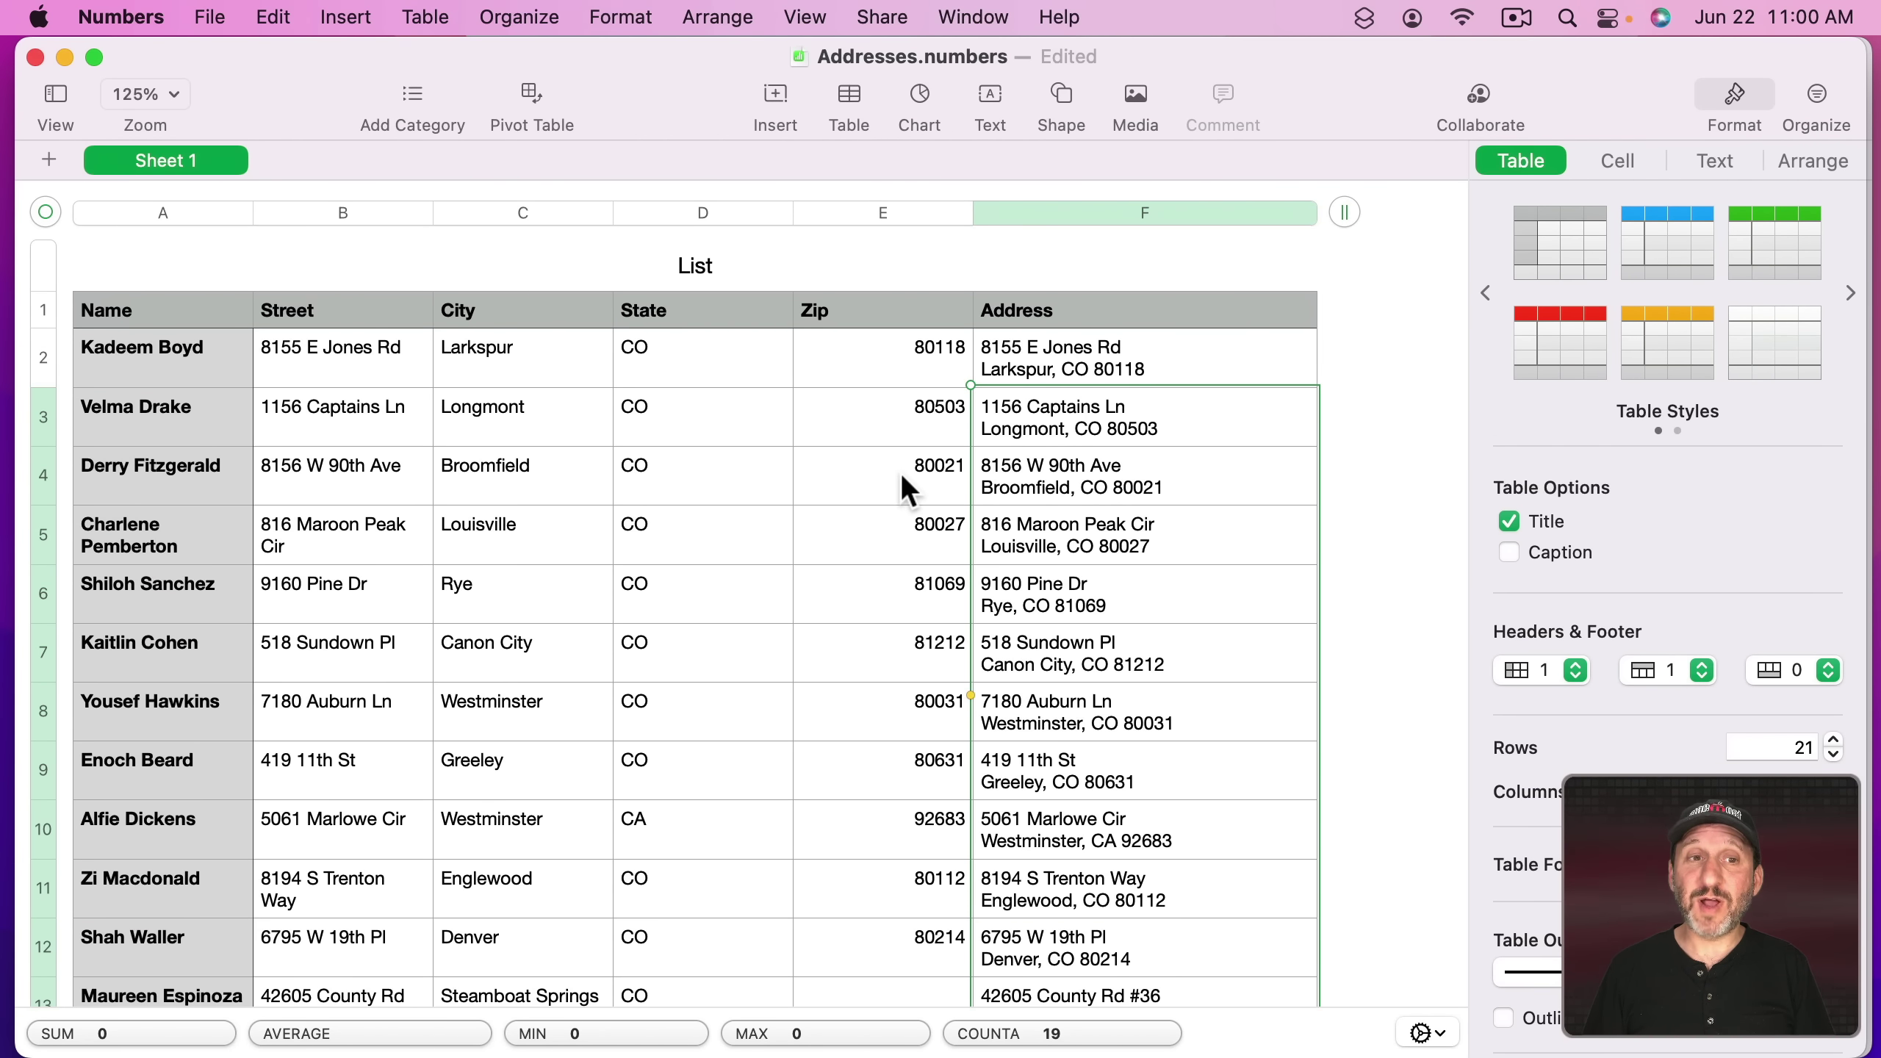
click(714, 281)
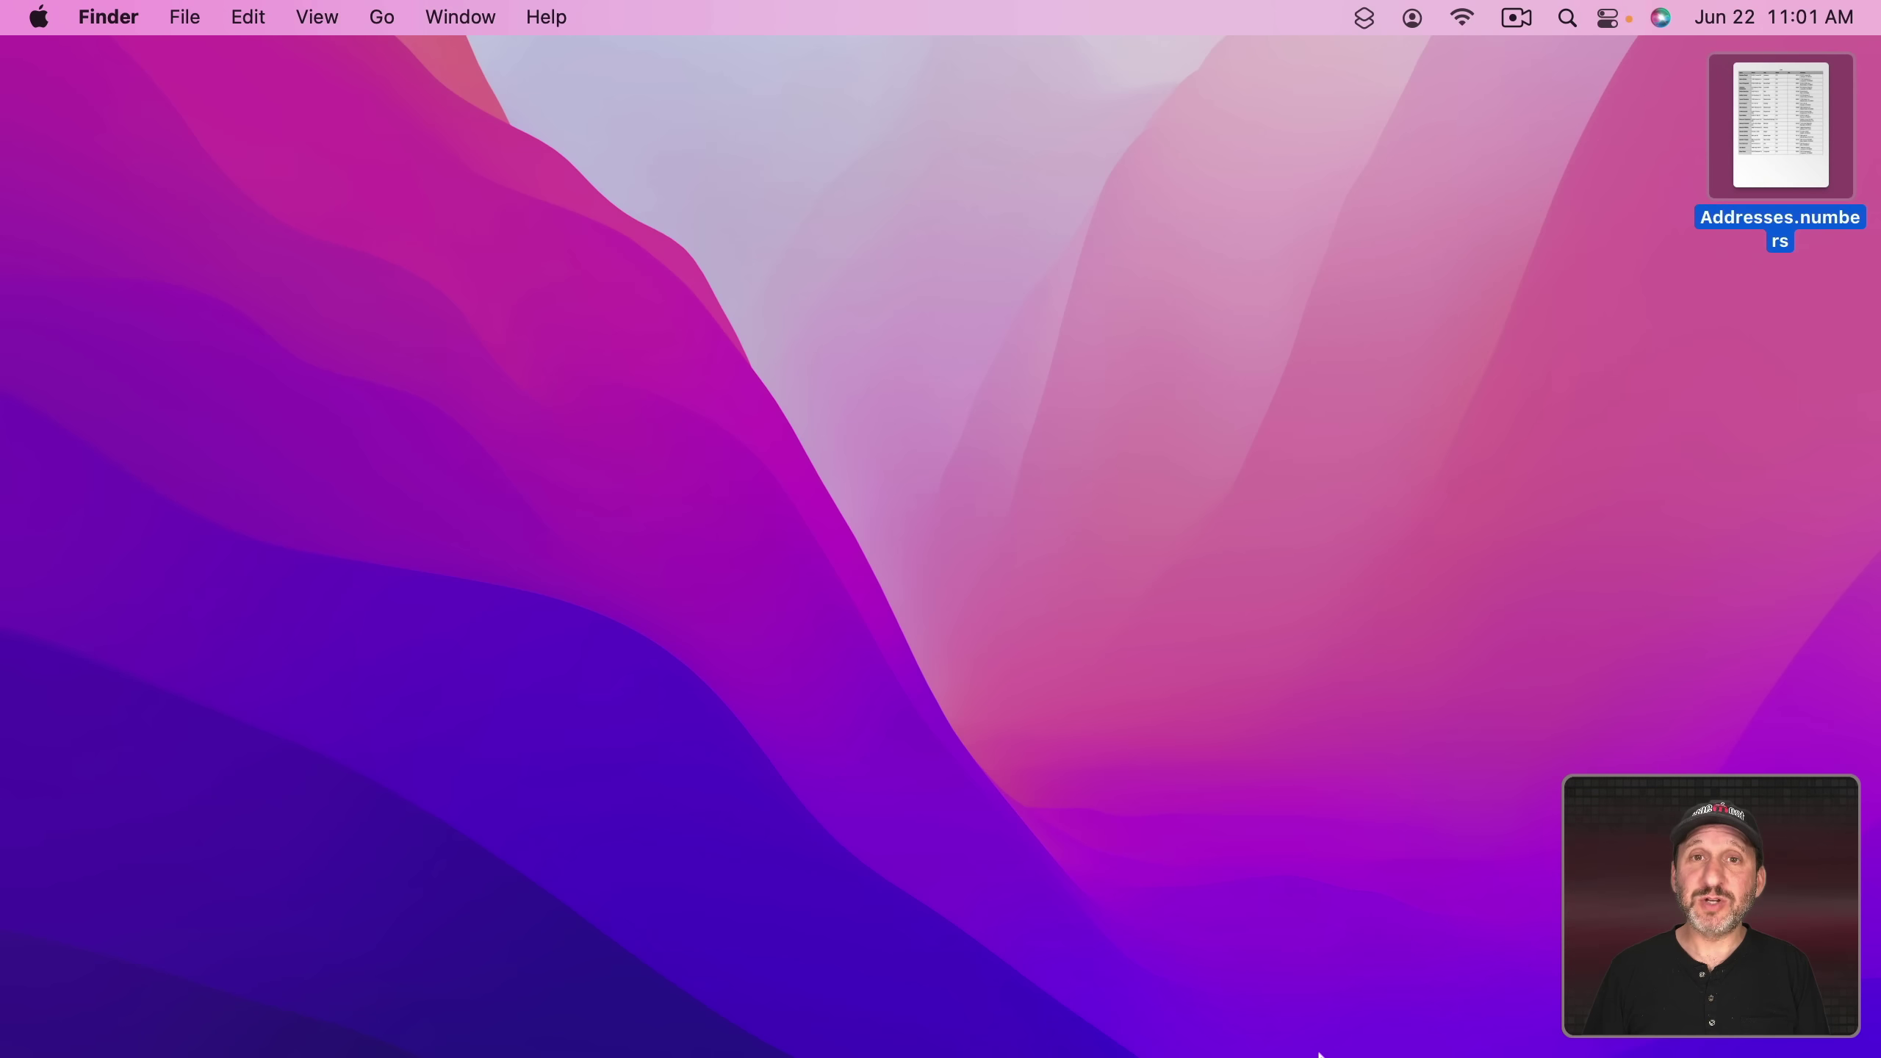
- Switch to Pages, create a document from the Classic Envelope template, and move its window clear of the desktop file
click(1304, 1023)
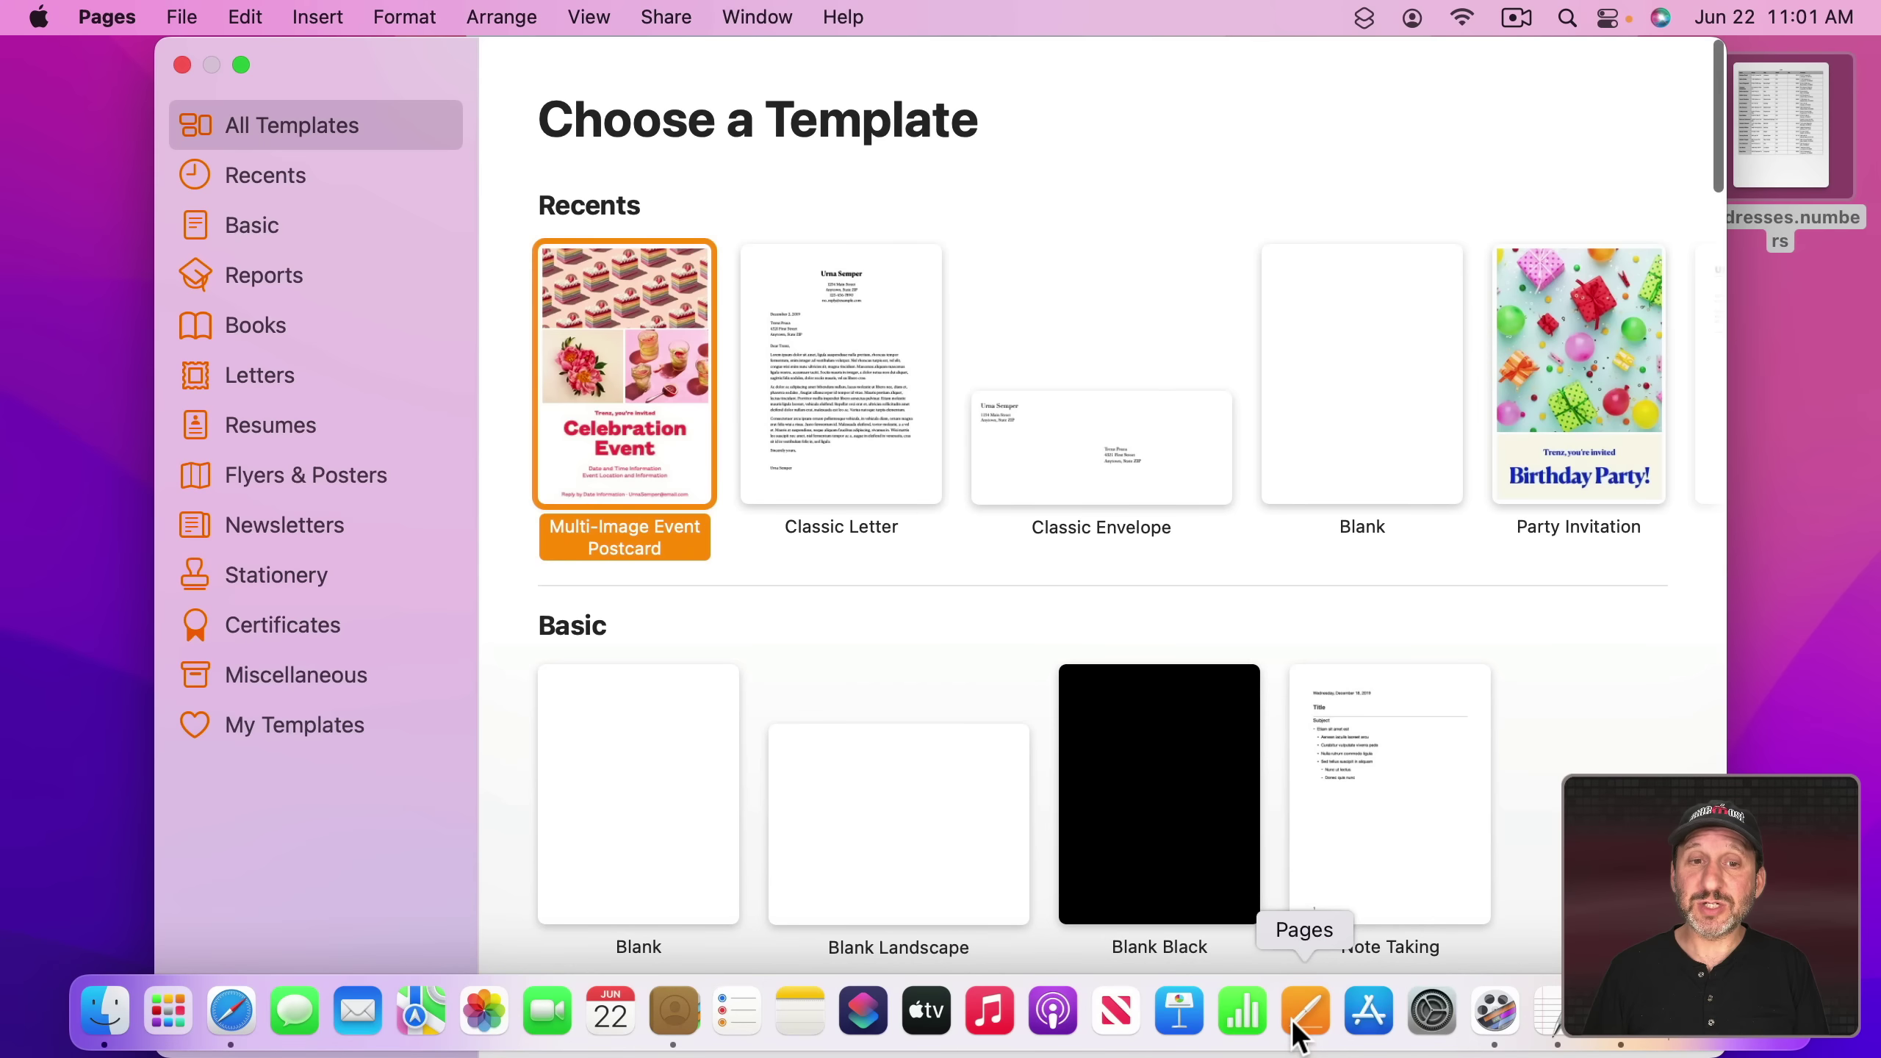
click(1094, 453)
double_click(1093, 453)
drag(1702, 111, 1528, 111)
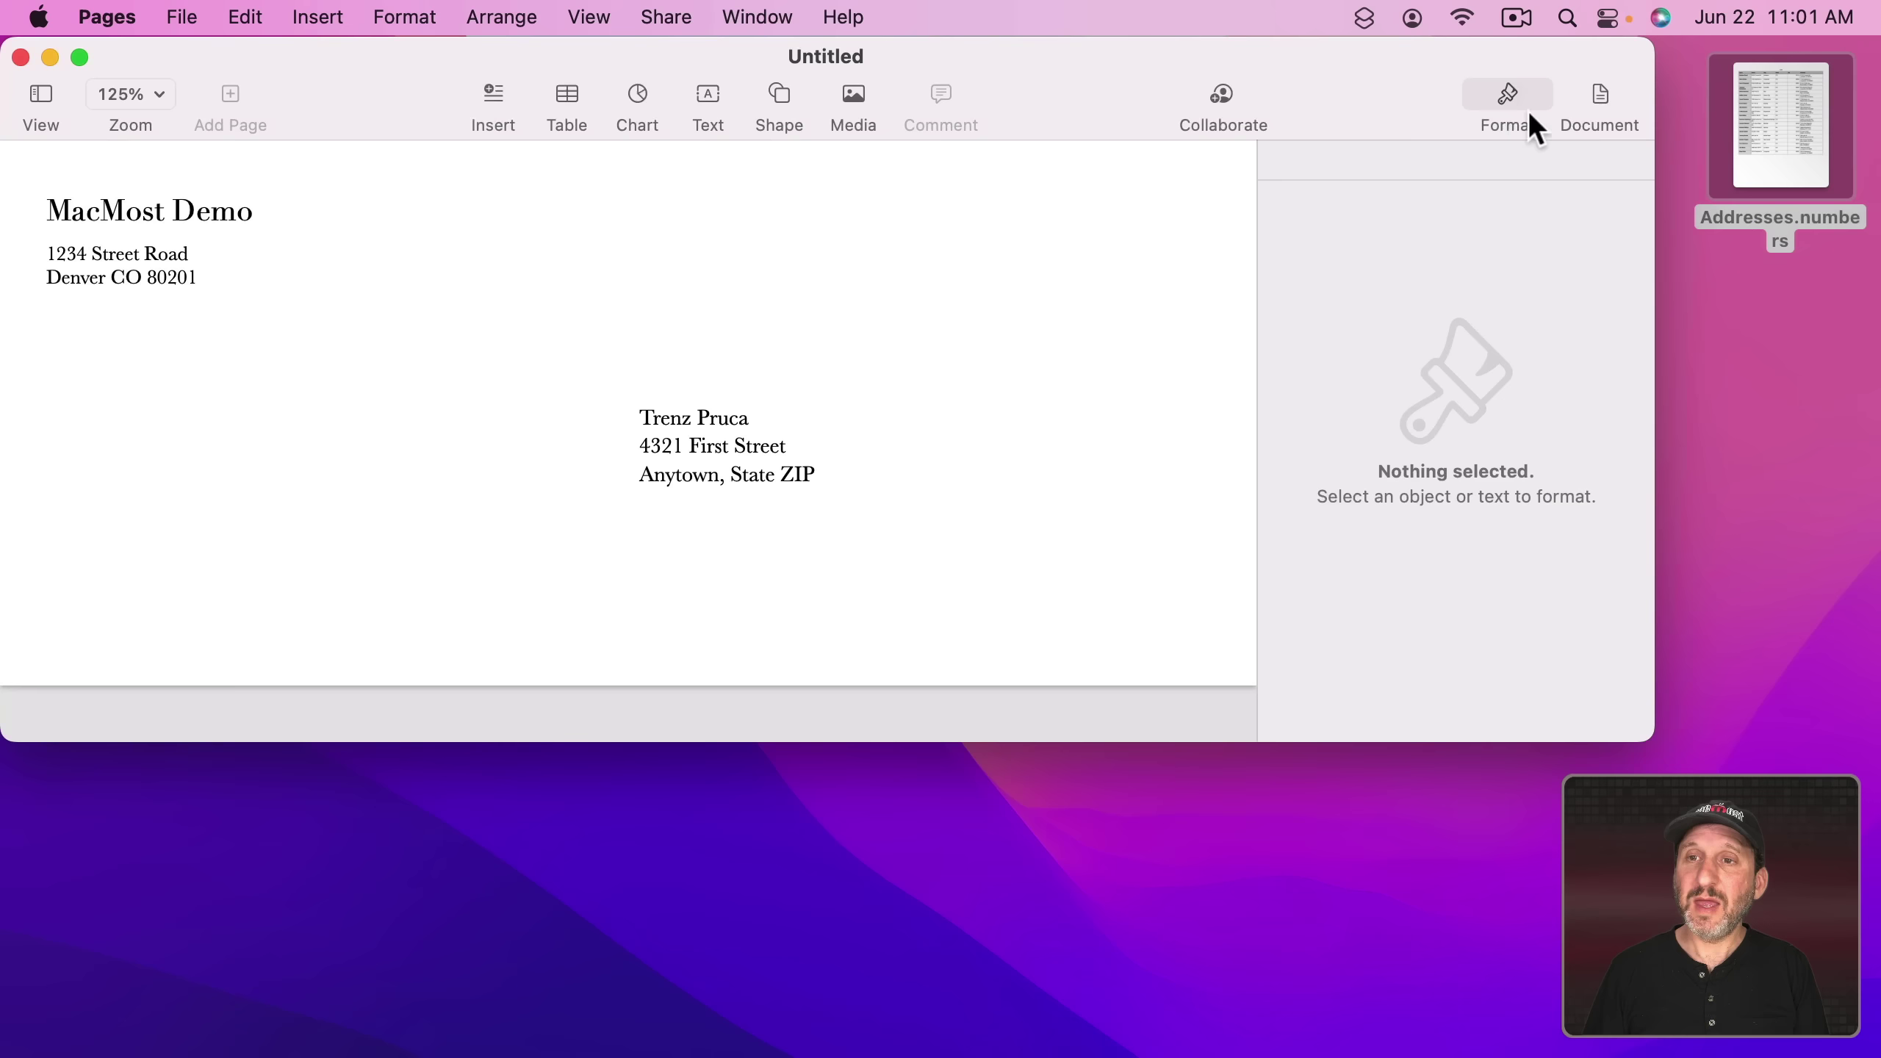
- Open the Mail Merge settings of the new envelope document
click(1598, 96)
scroll(1498, 525, down, 5)
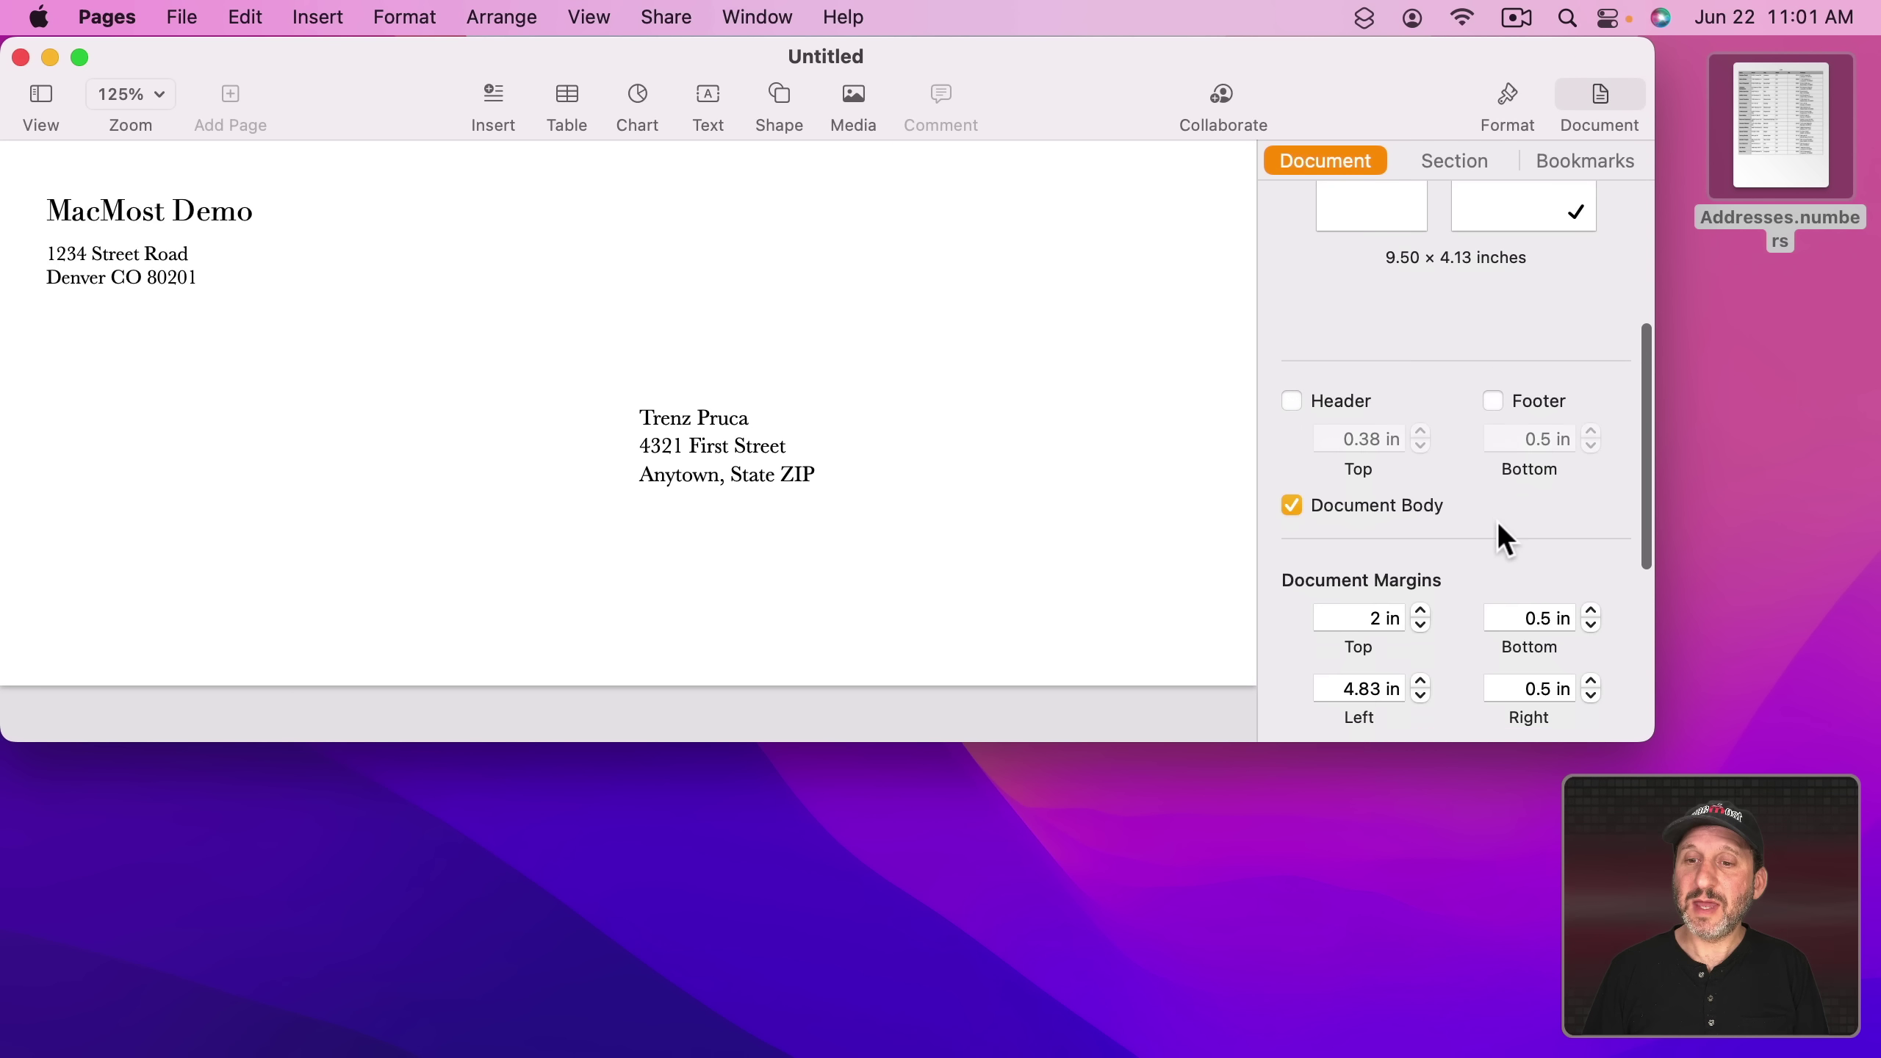
scroll(1476, 583, down, 2)
click(1448, 554)
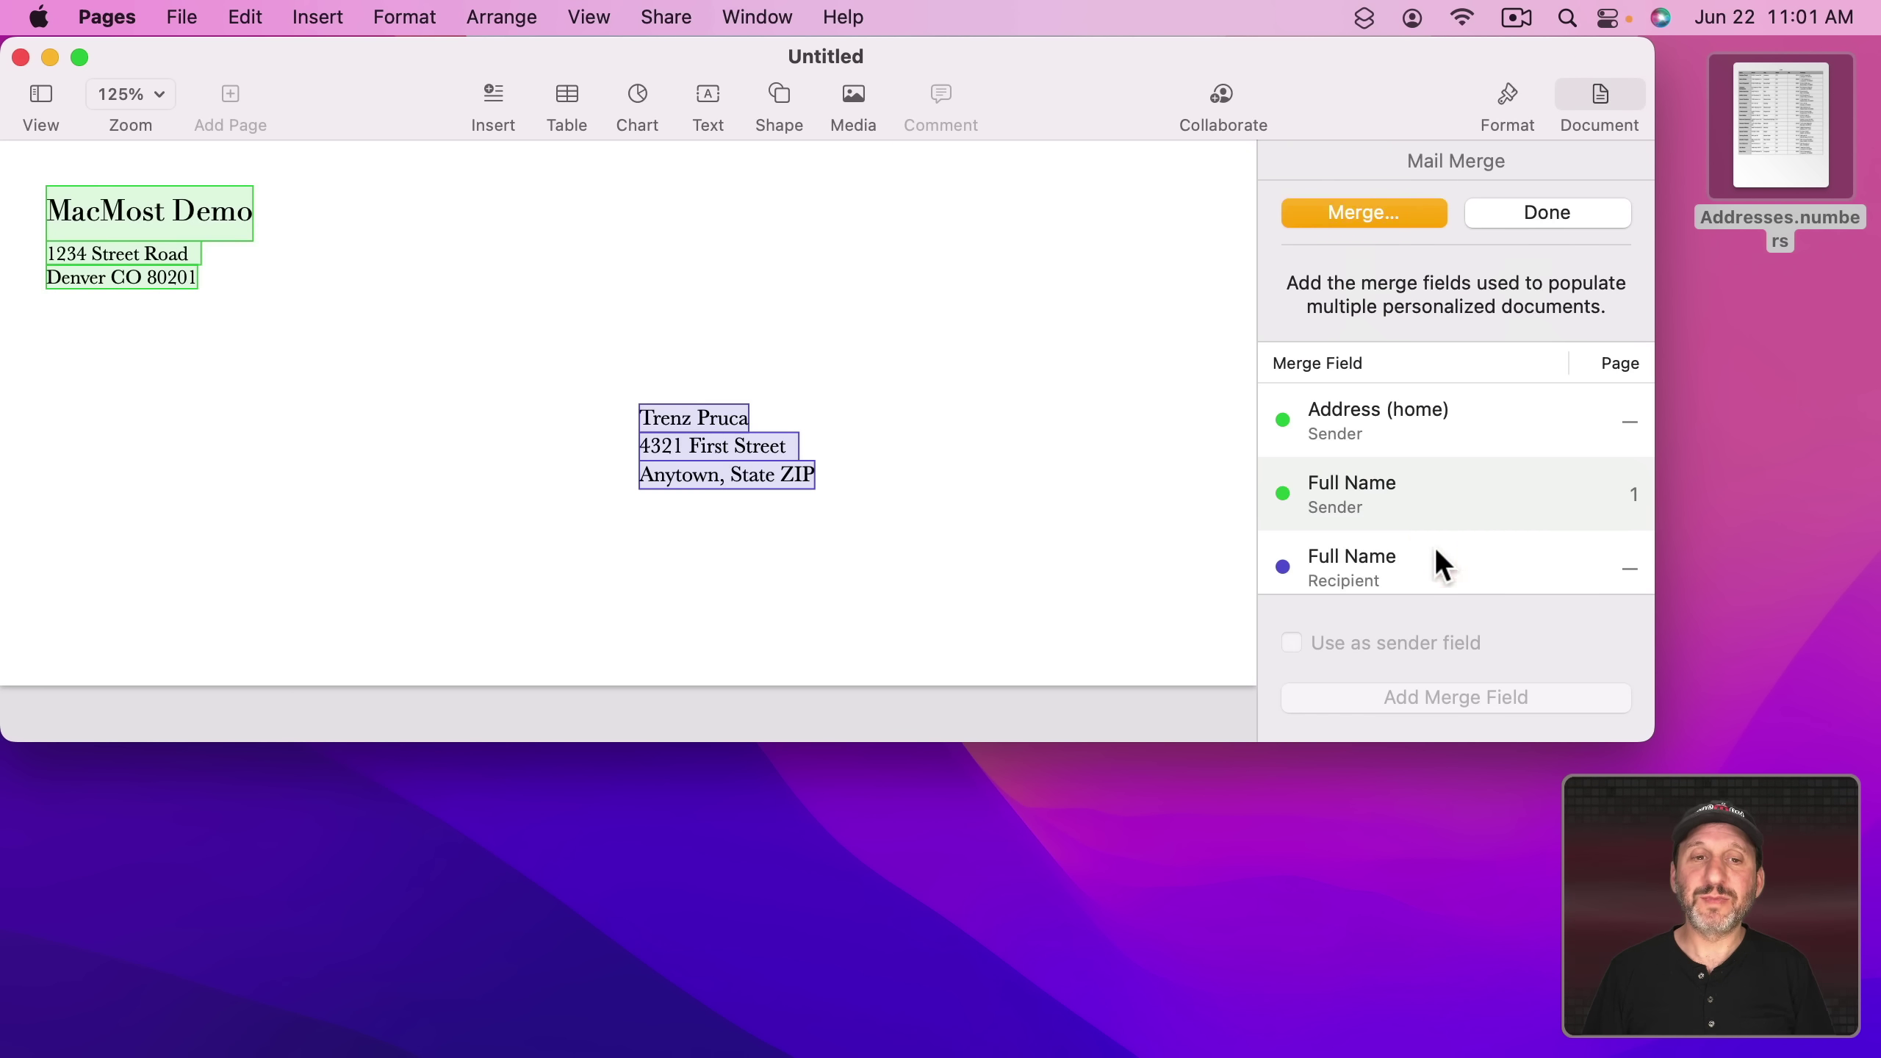
- Set the merge source to the Addresses.numbers spreadsheet on the Desktop, using its List table
click(1388, 212)
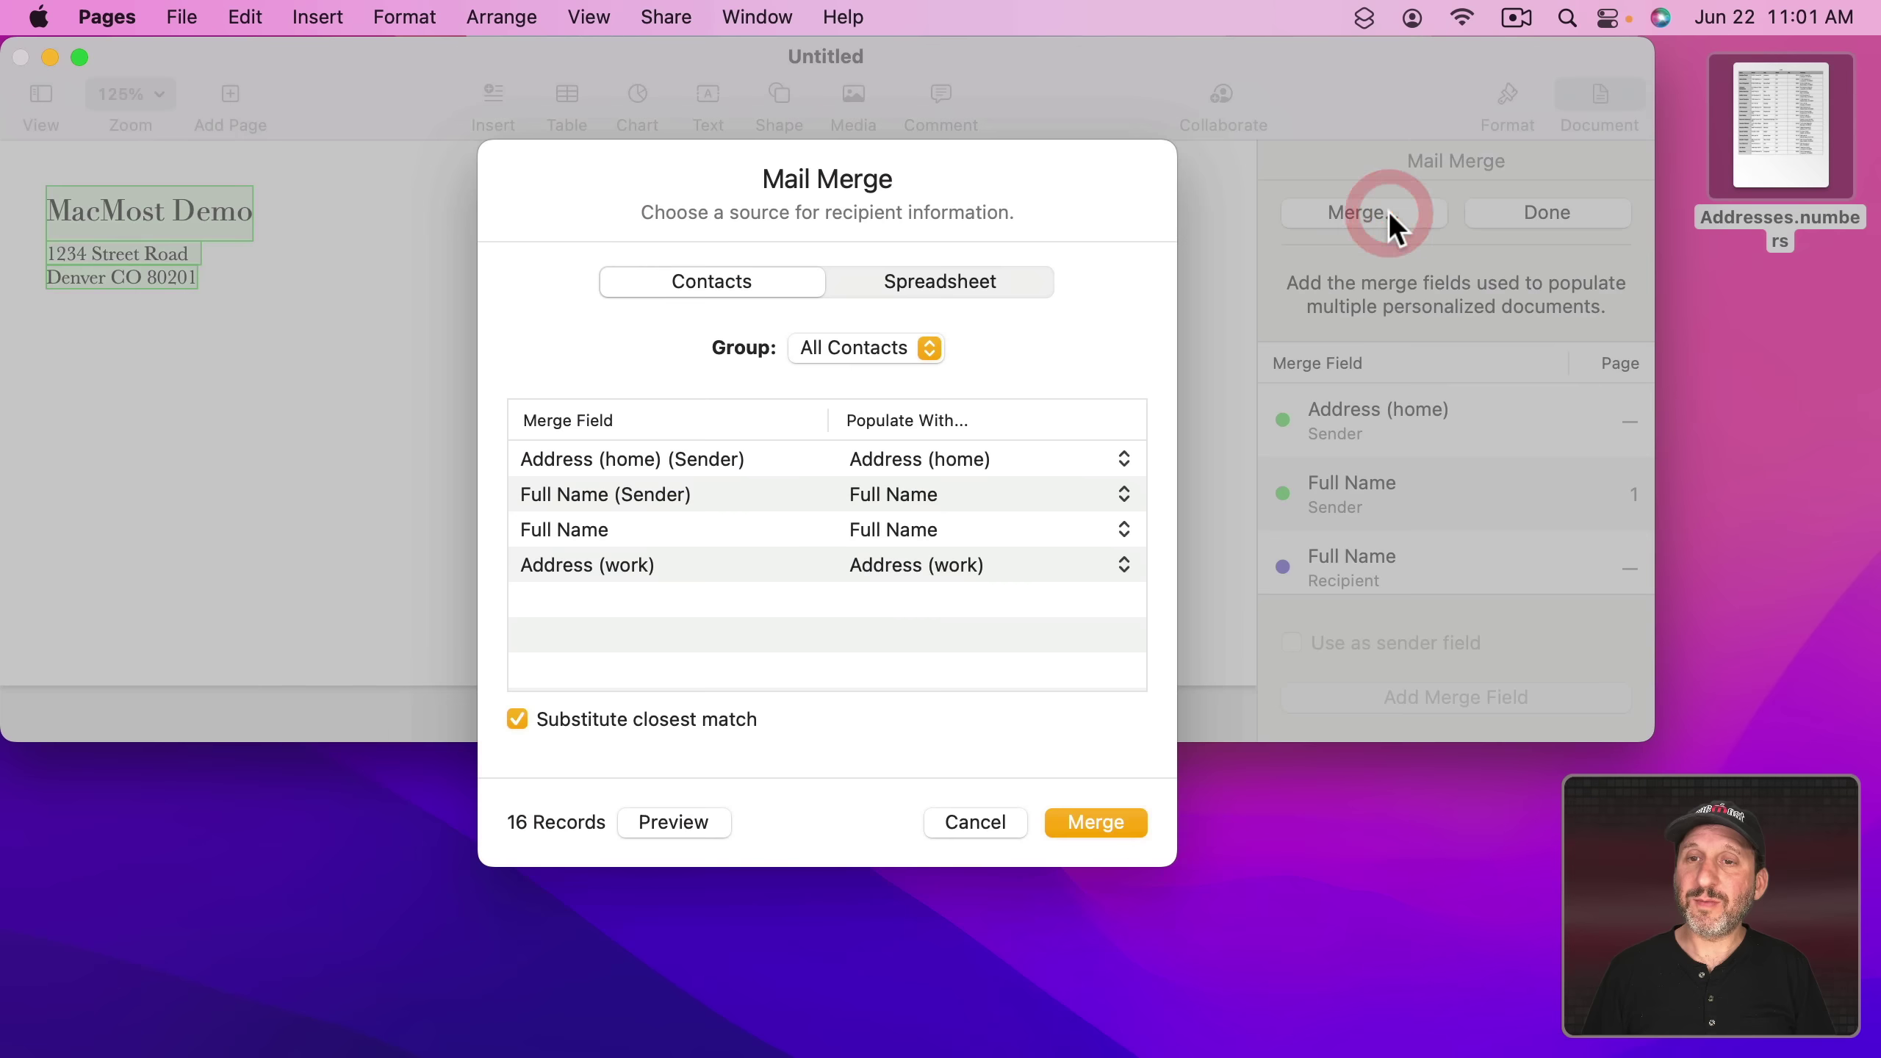
click(948, 280)
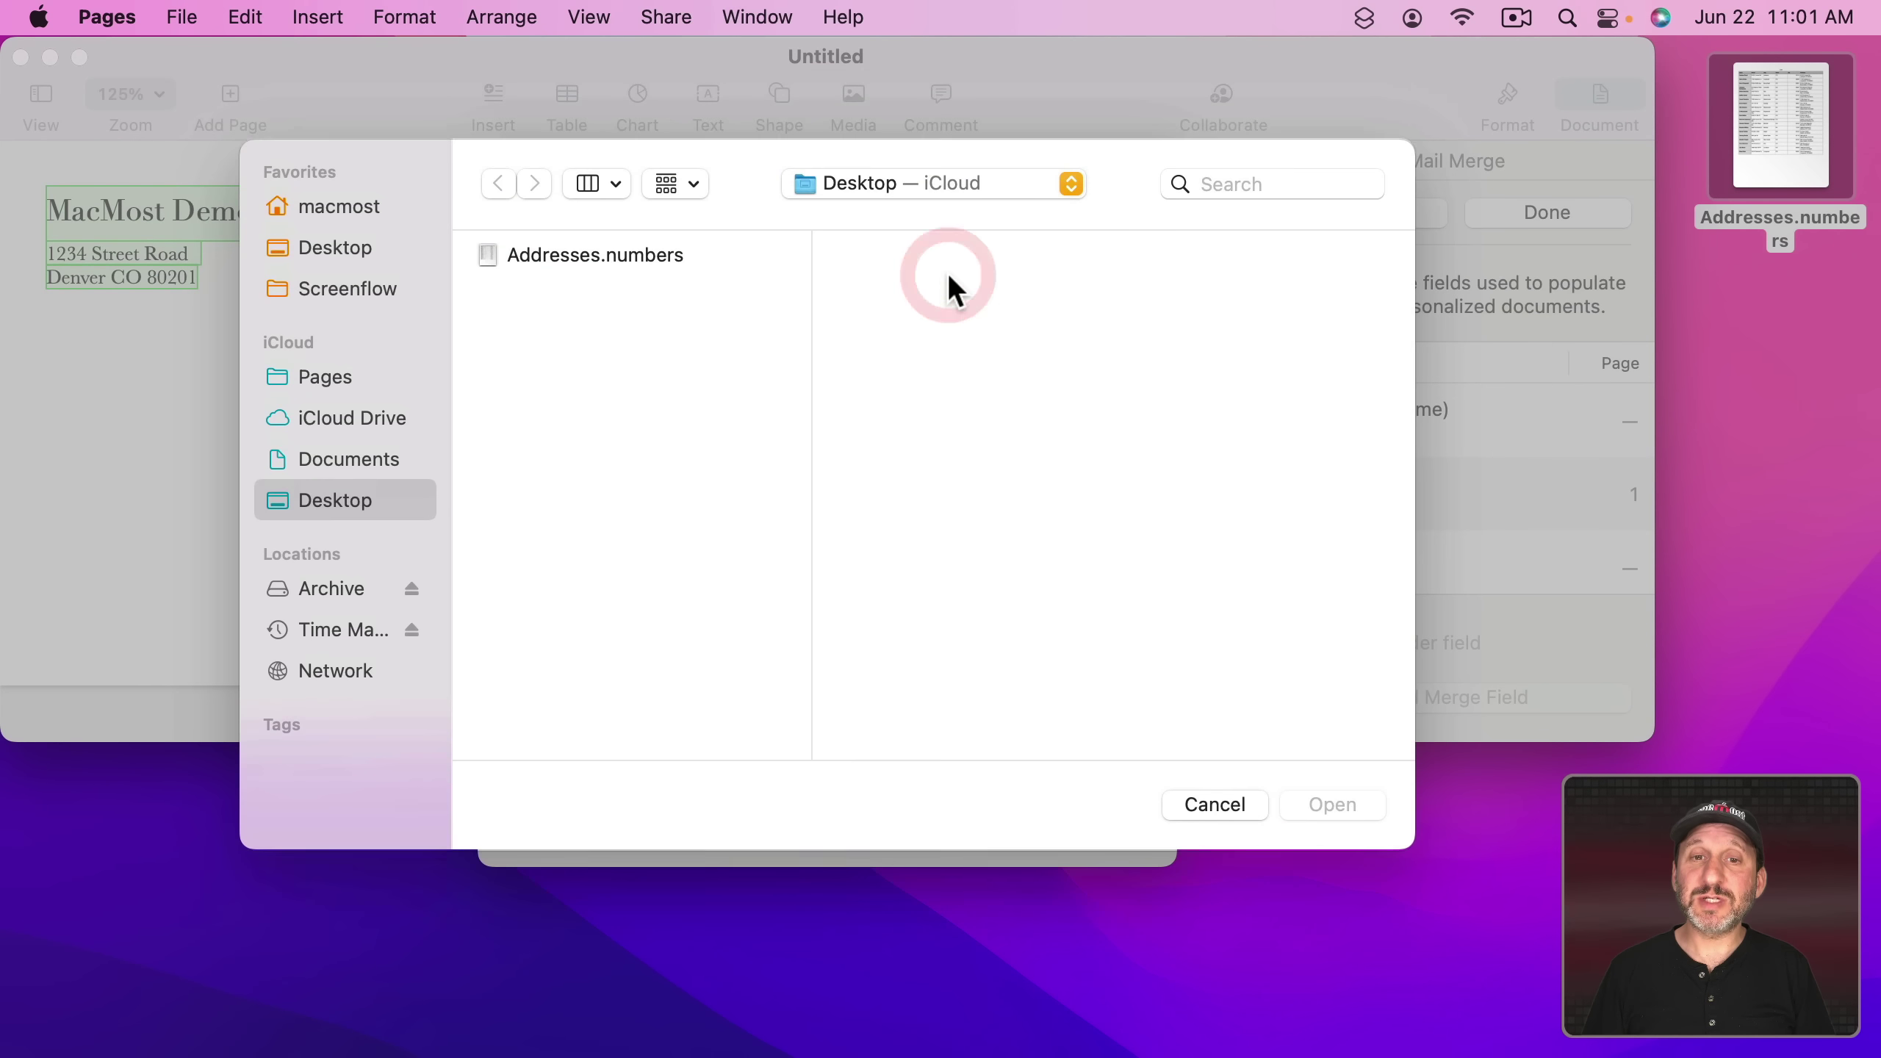
double_click(552, 254)
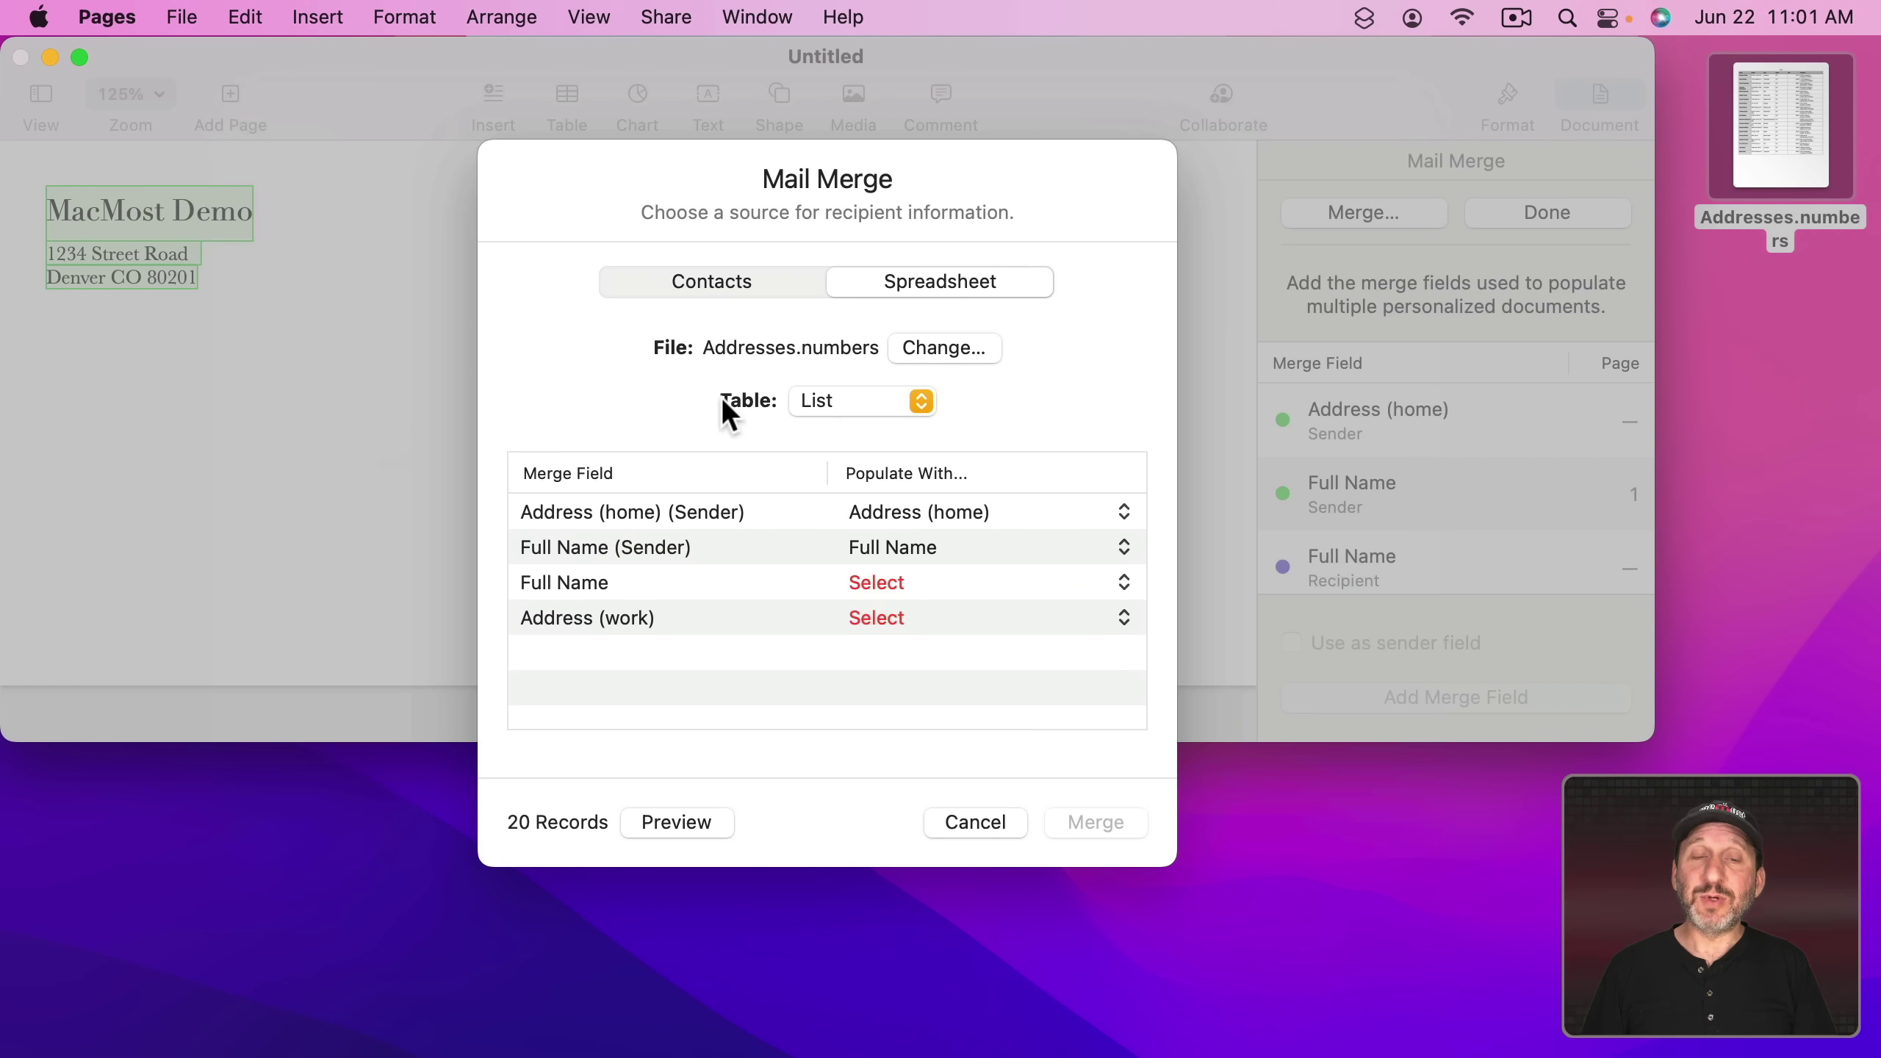
click(851, 406)
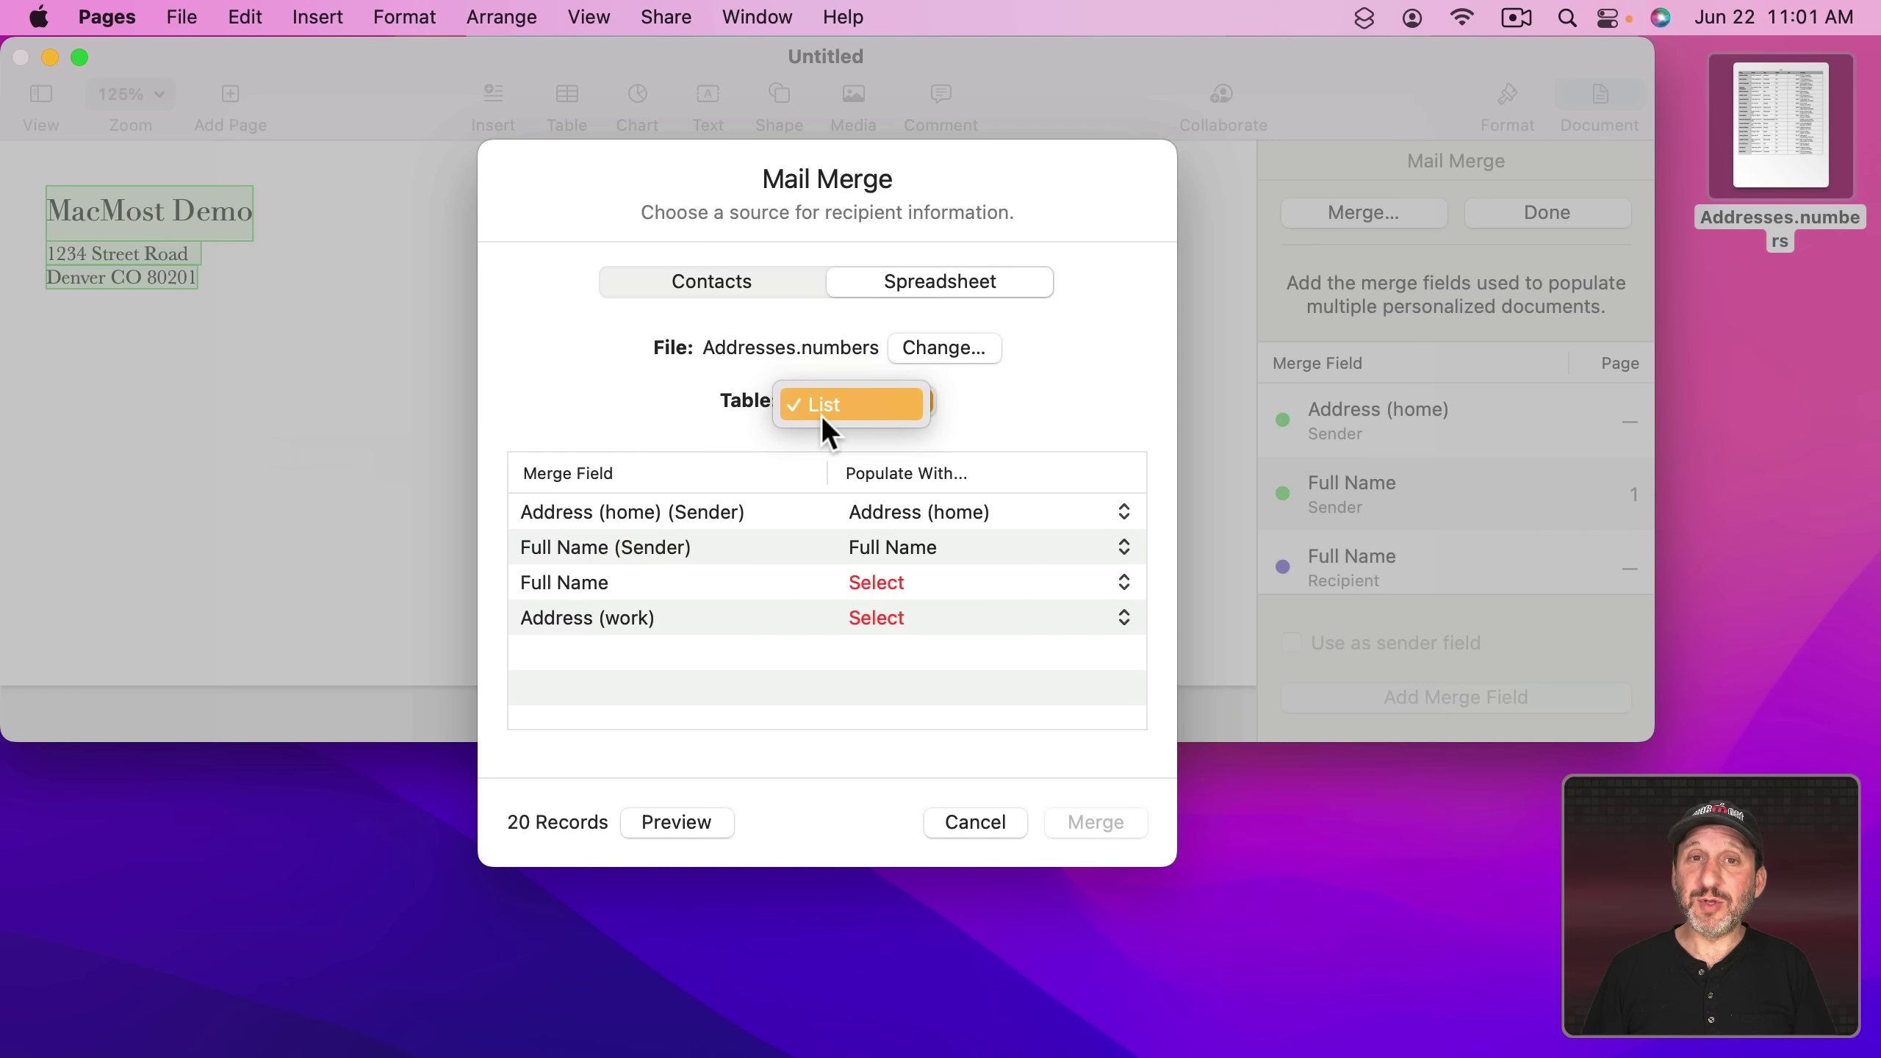
click(730, 407)
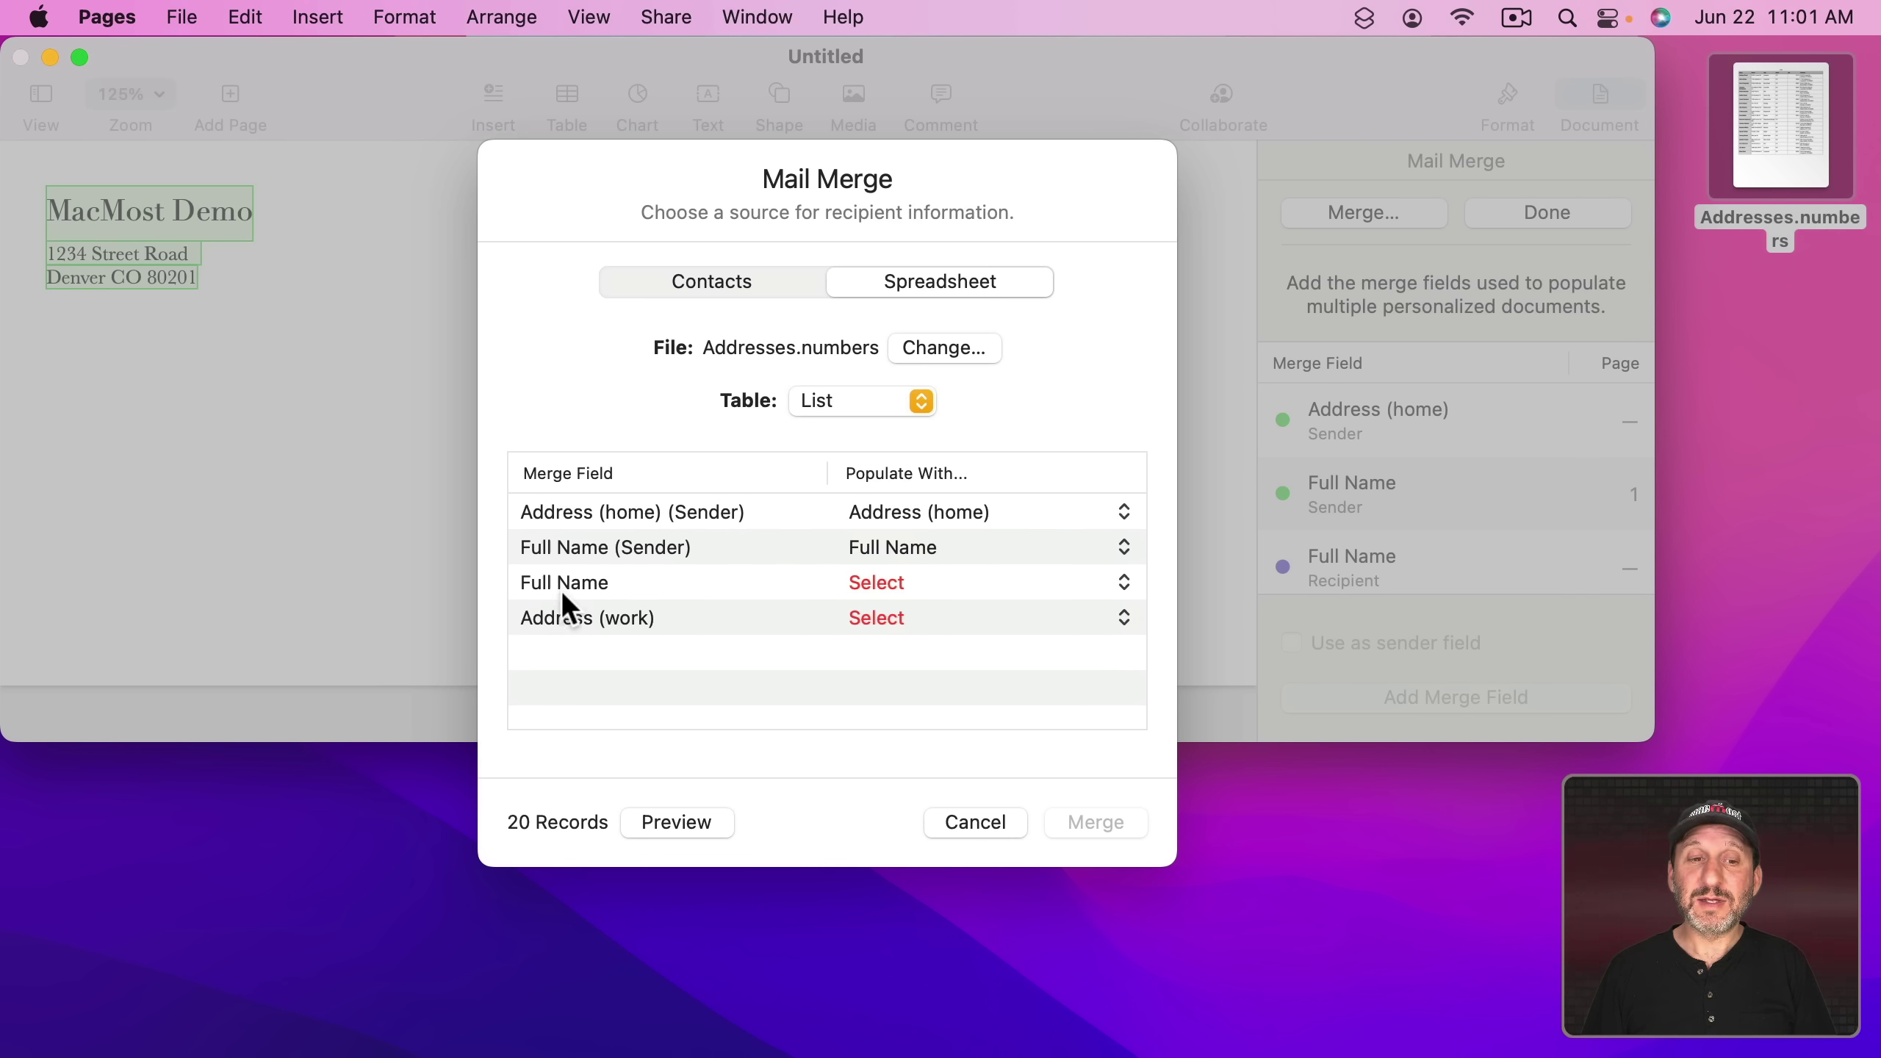
- Populate the Full Name merge field with the Name column and the Address (work) field with the Address column
click(881, 584)
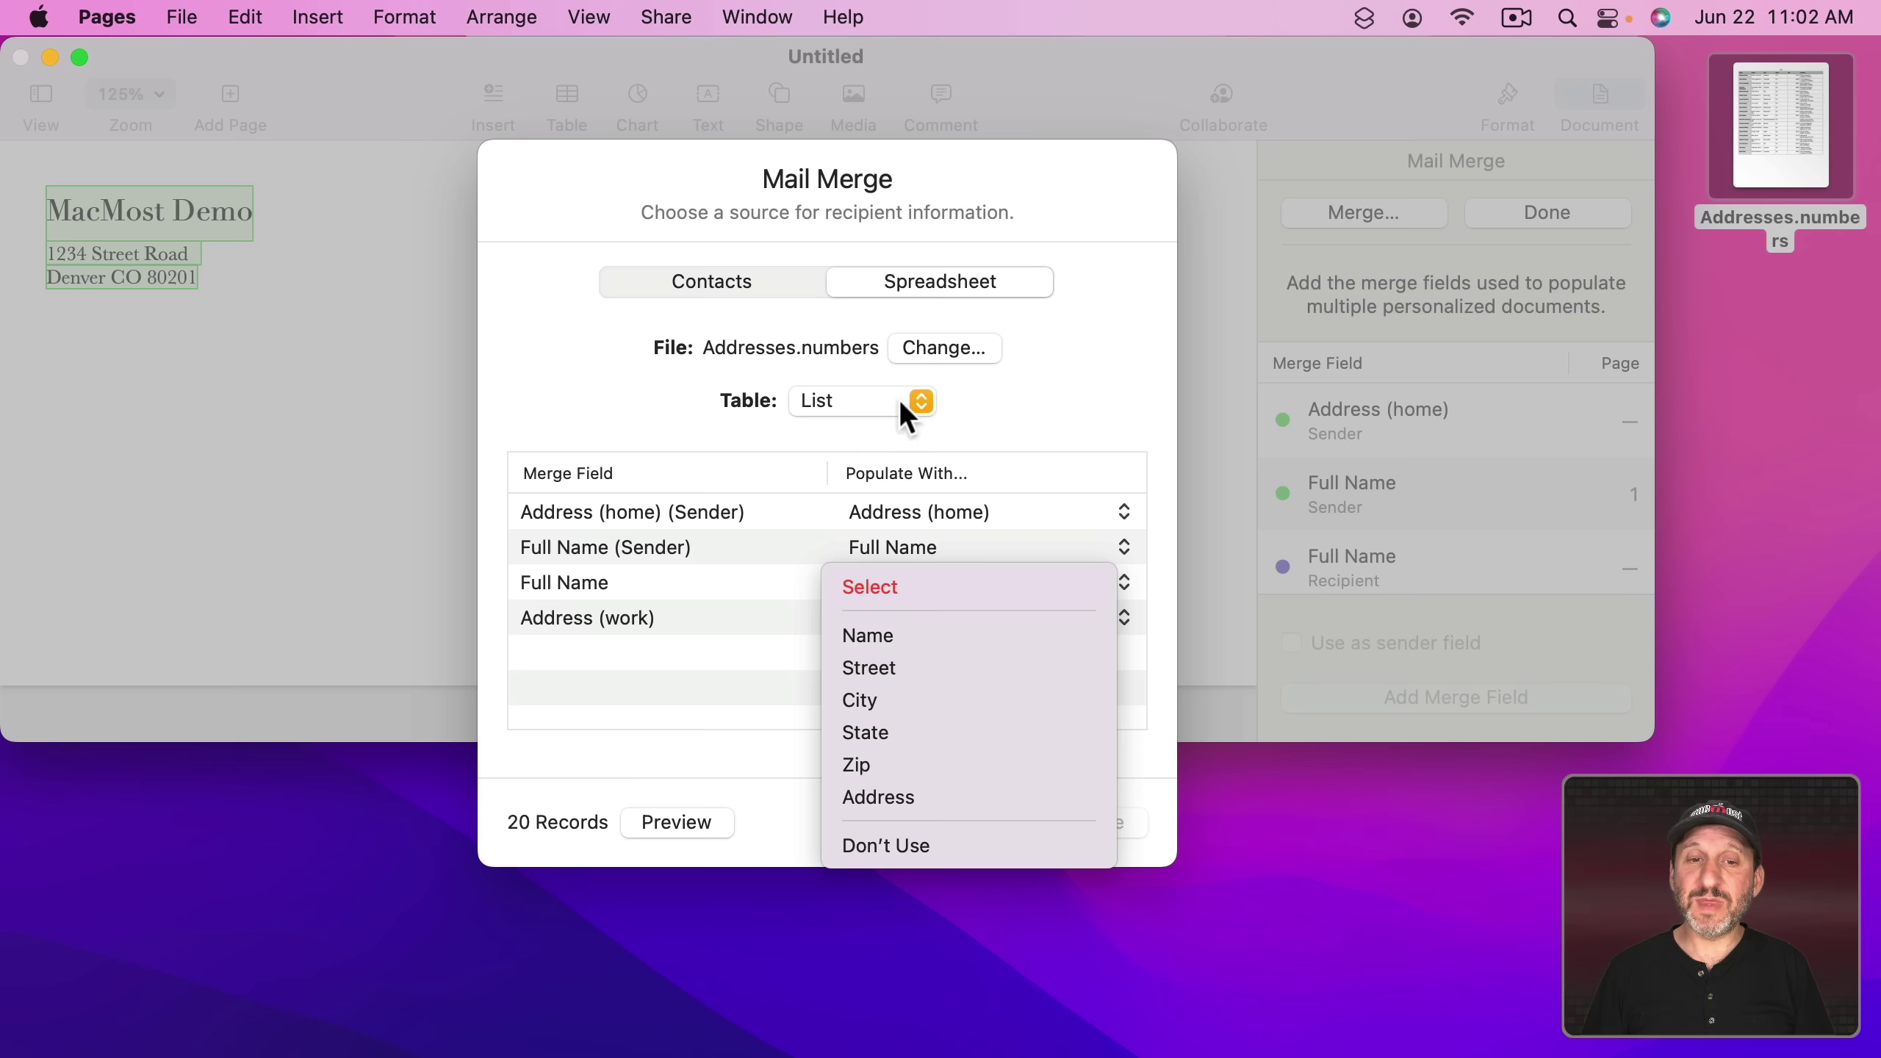
click(899, 633)
click(876, 619)
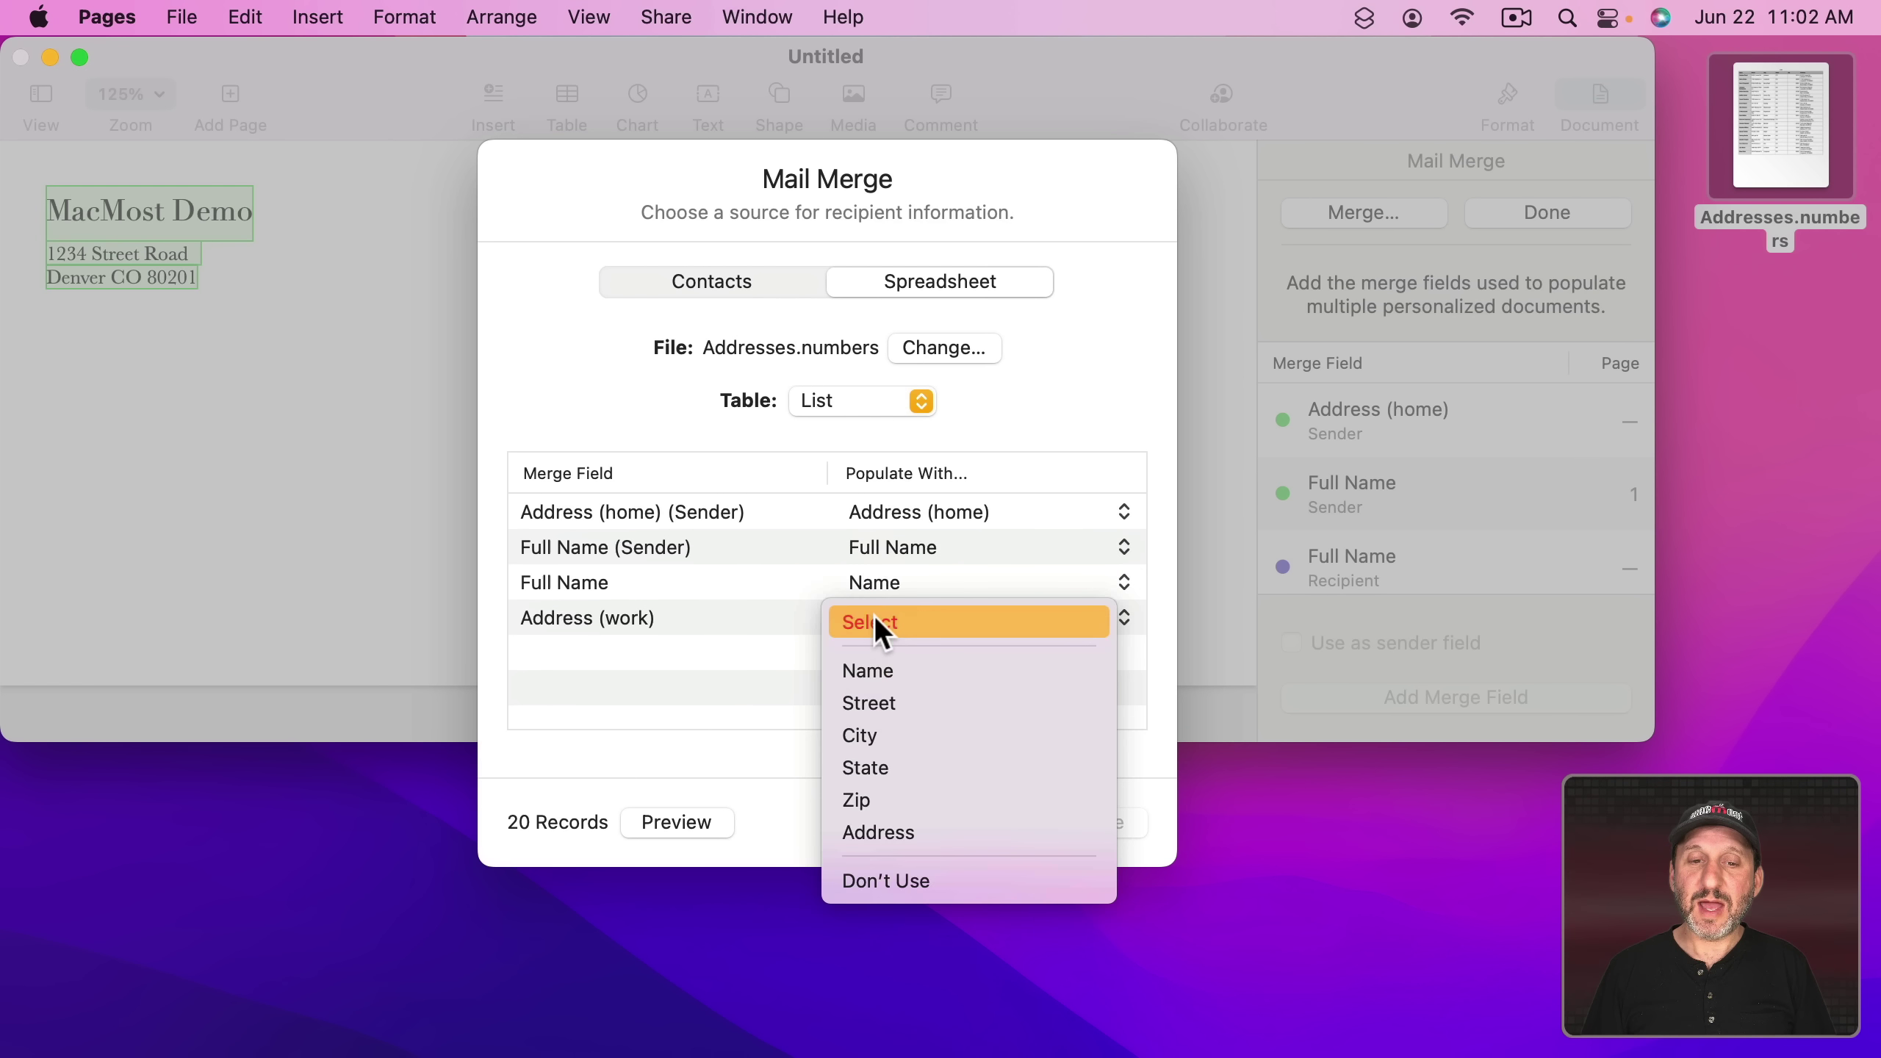
click(877, 821)
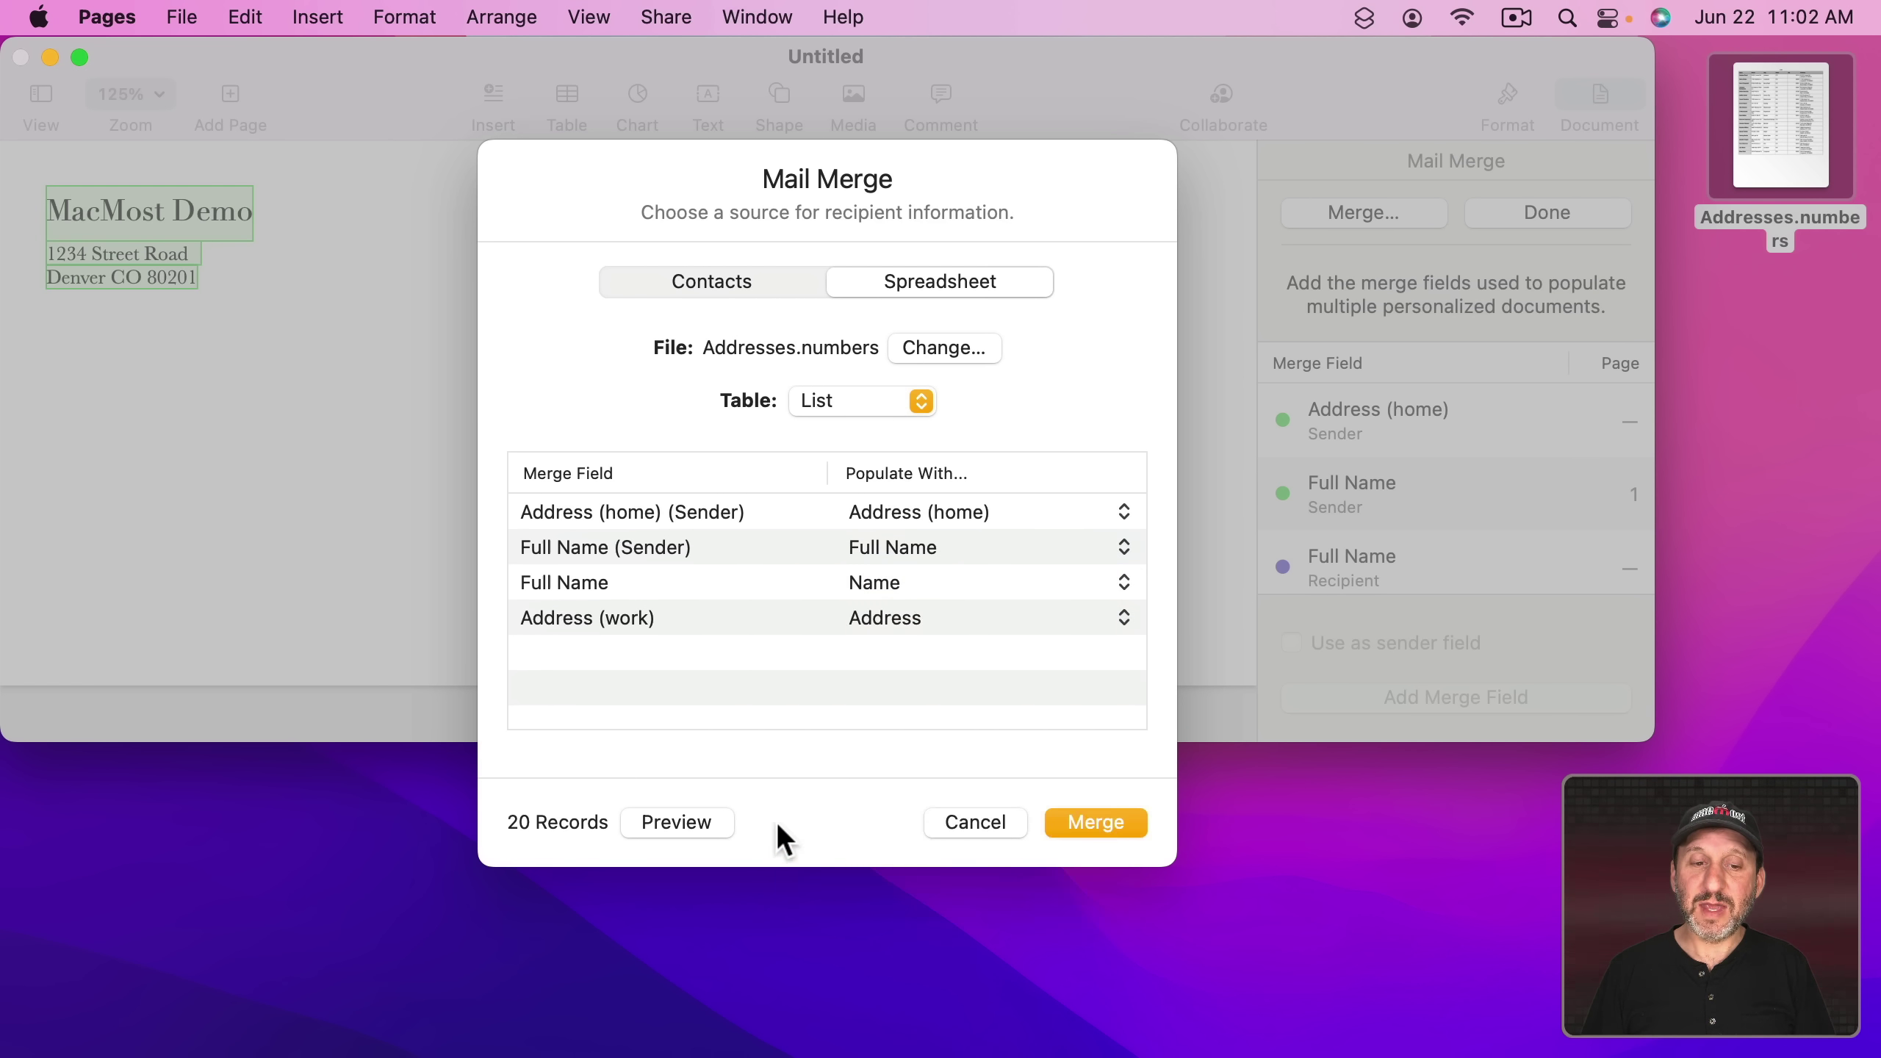
- Preview the merge records, stepping from the first through the sixth, and close the preview
click(705, 820)
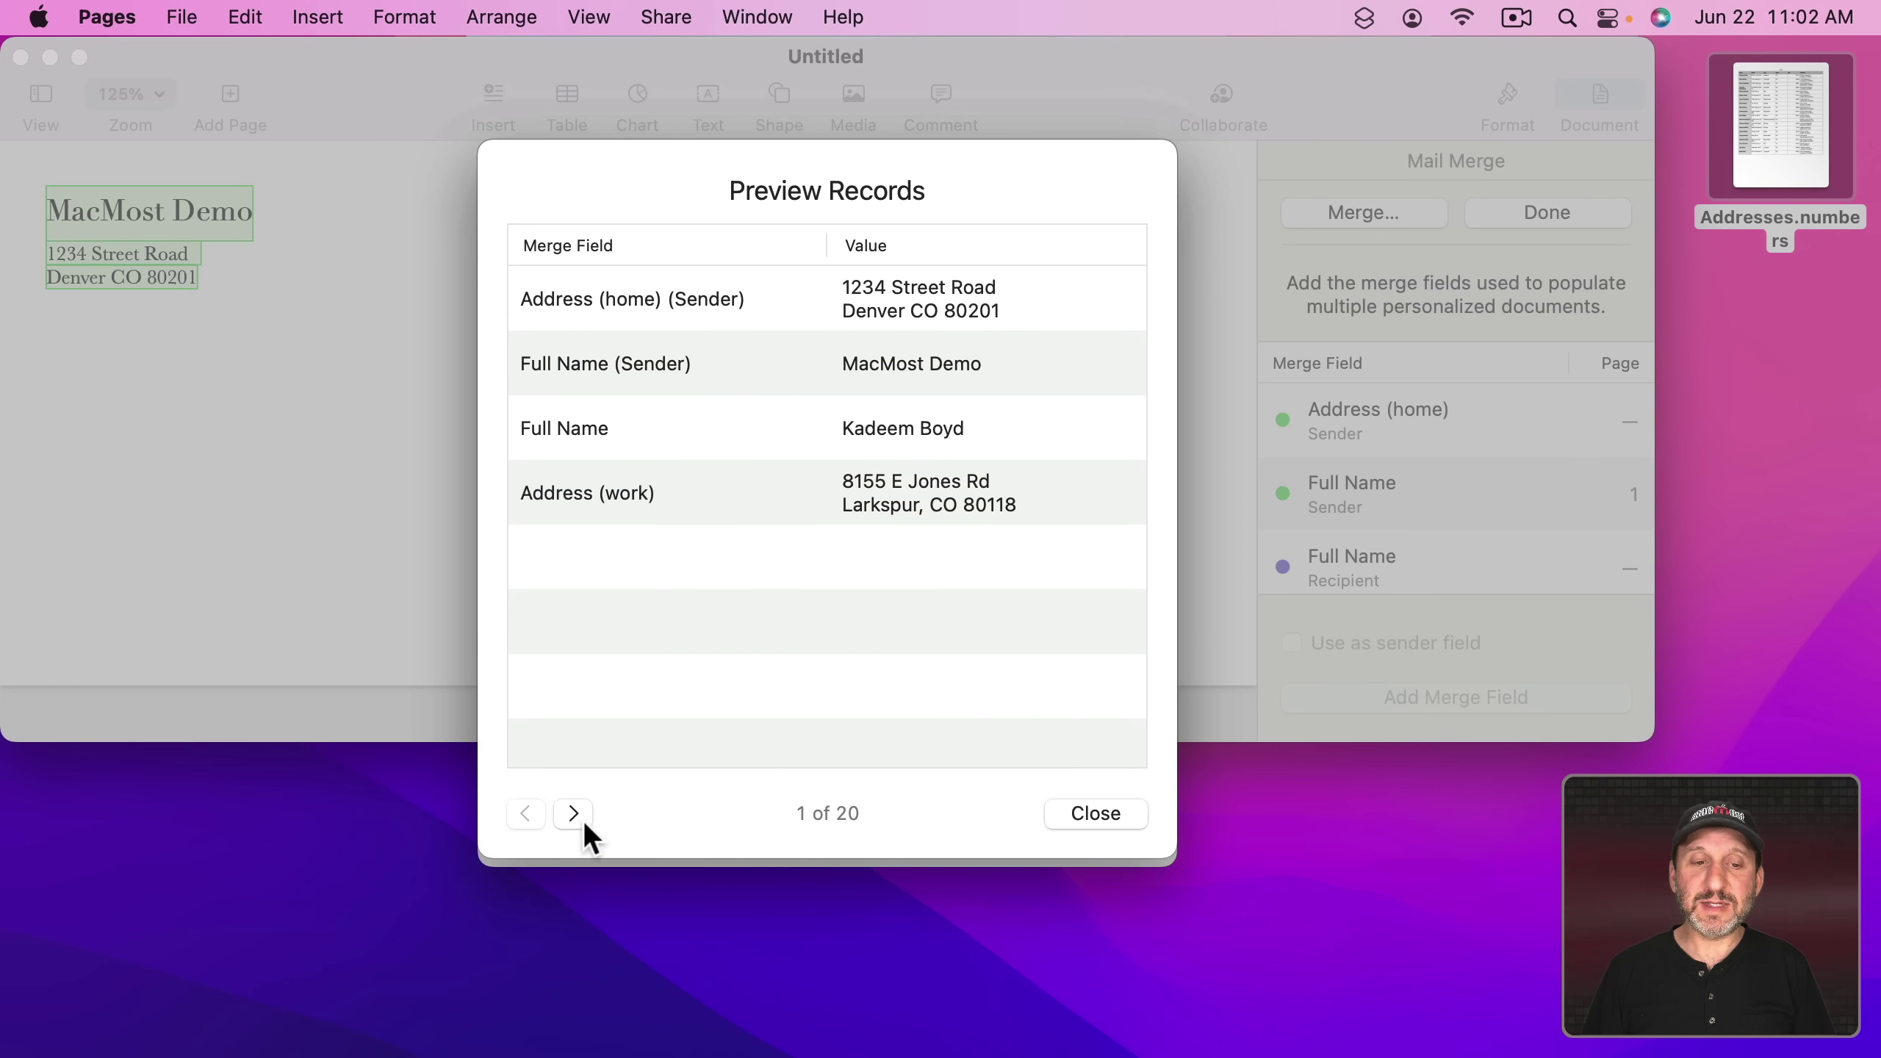
click(580, 815)
click(581, 815)
click(581, 815)
click(581, 815)
click(581, 815)
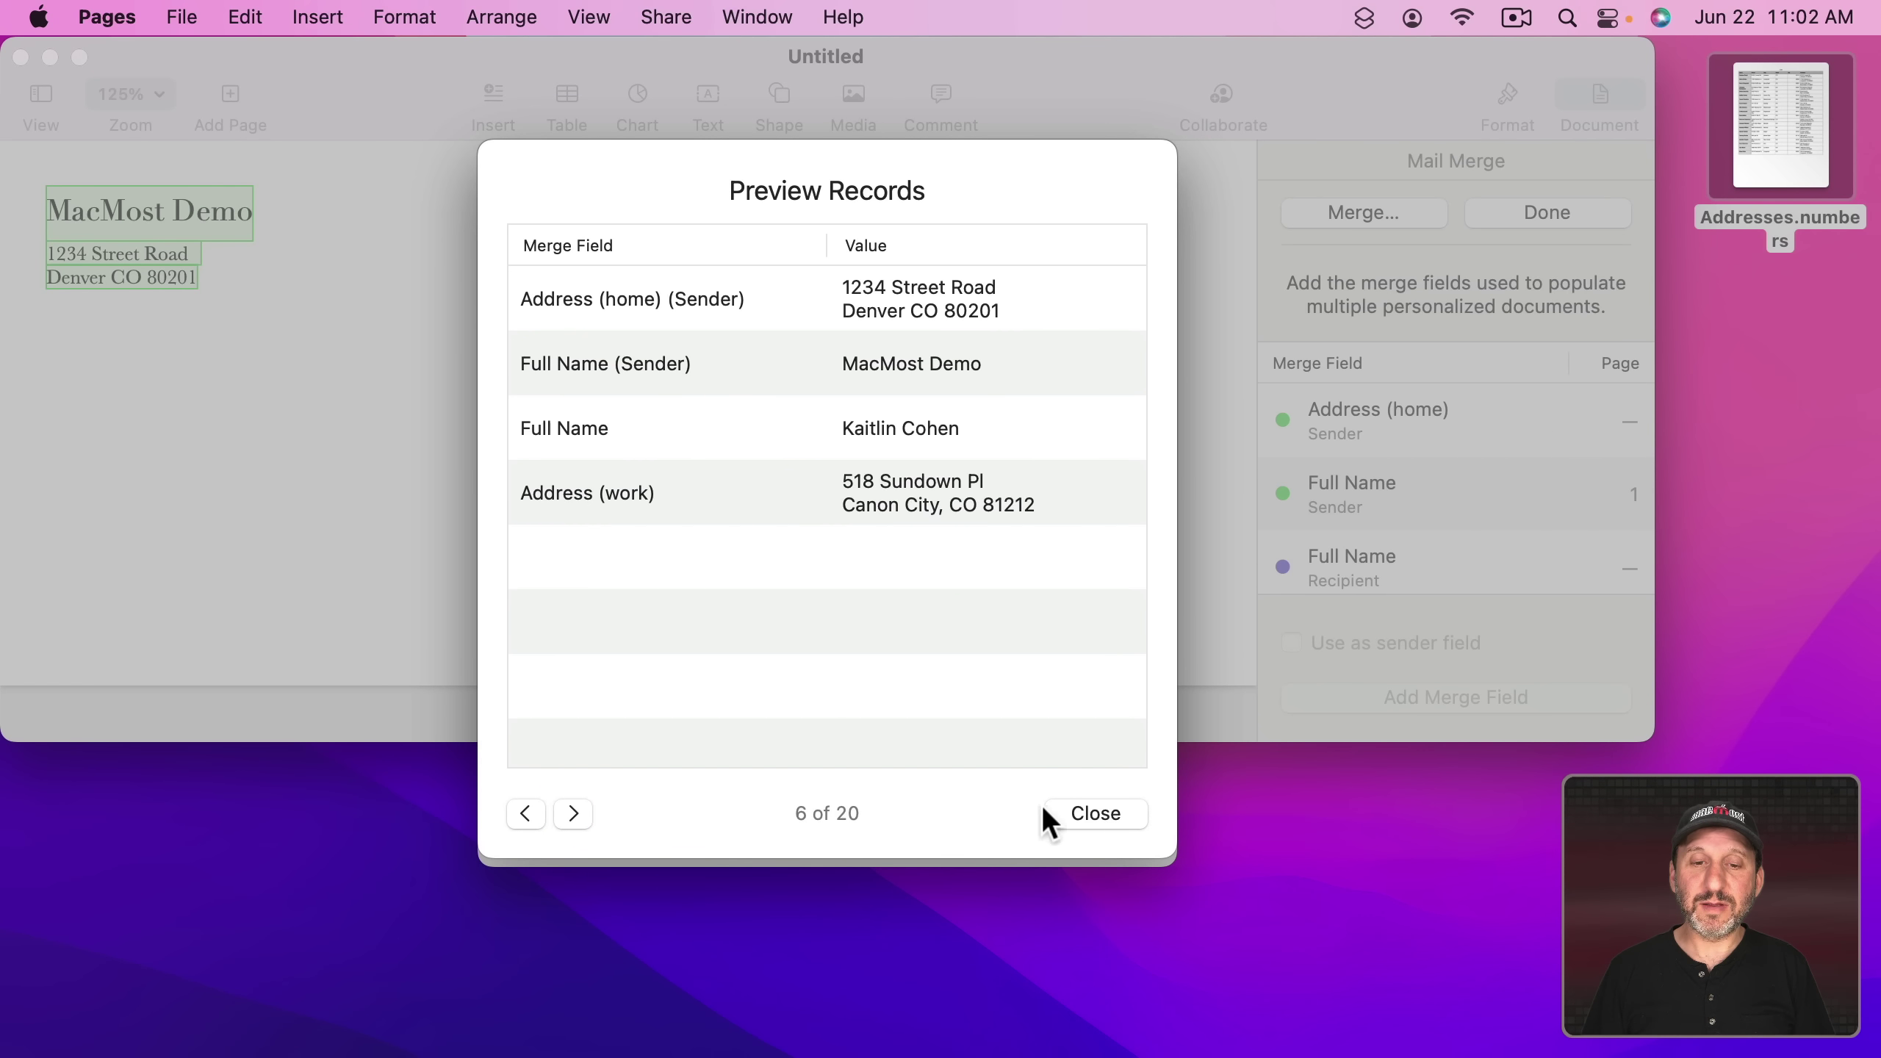
click(1079, 814)
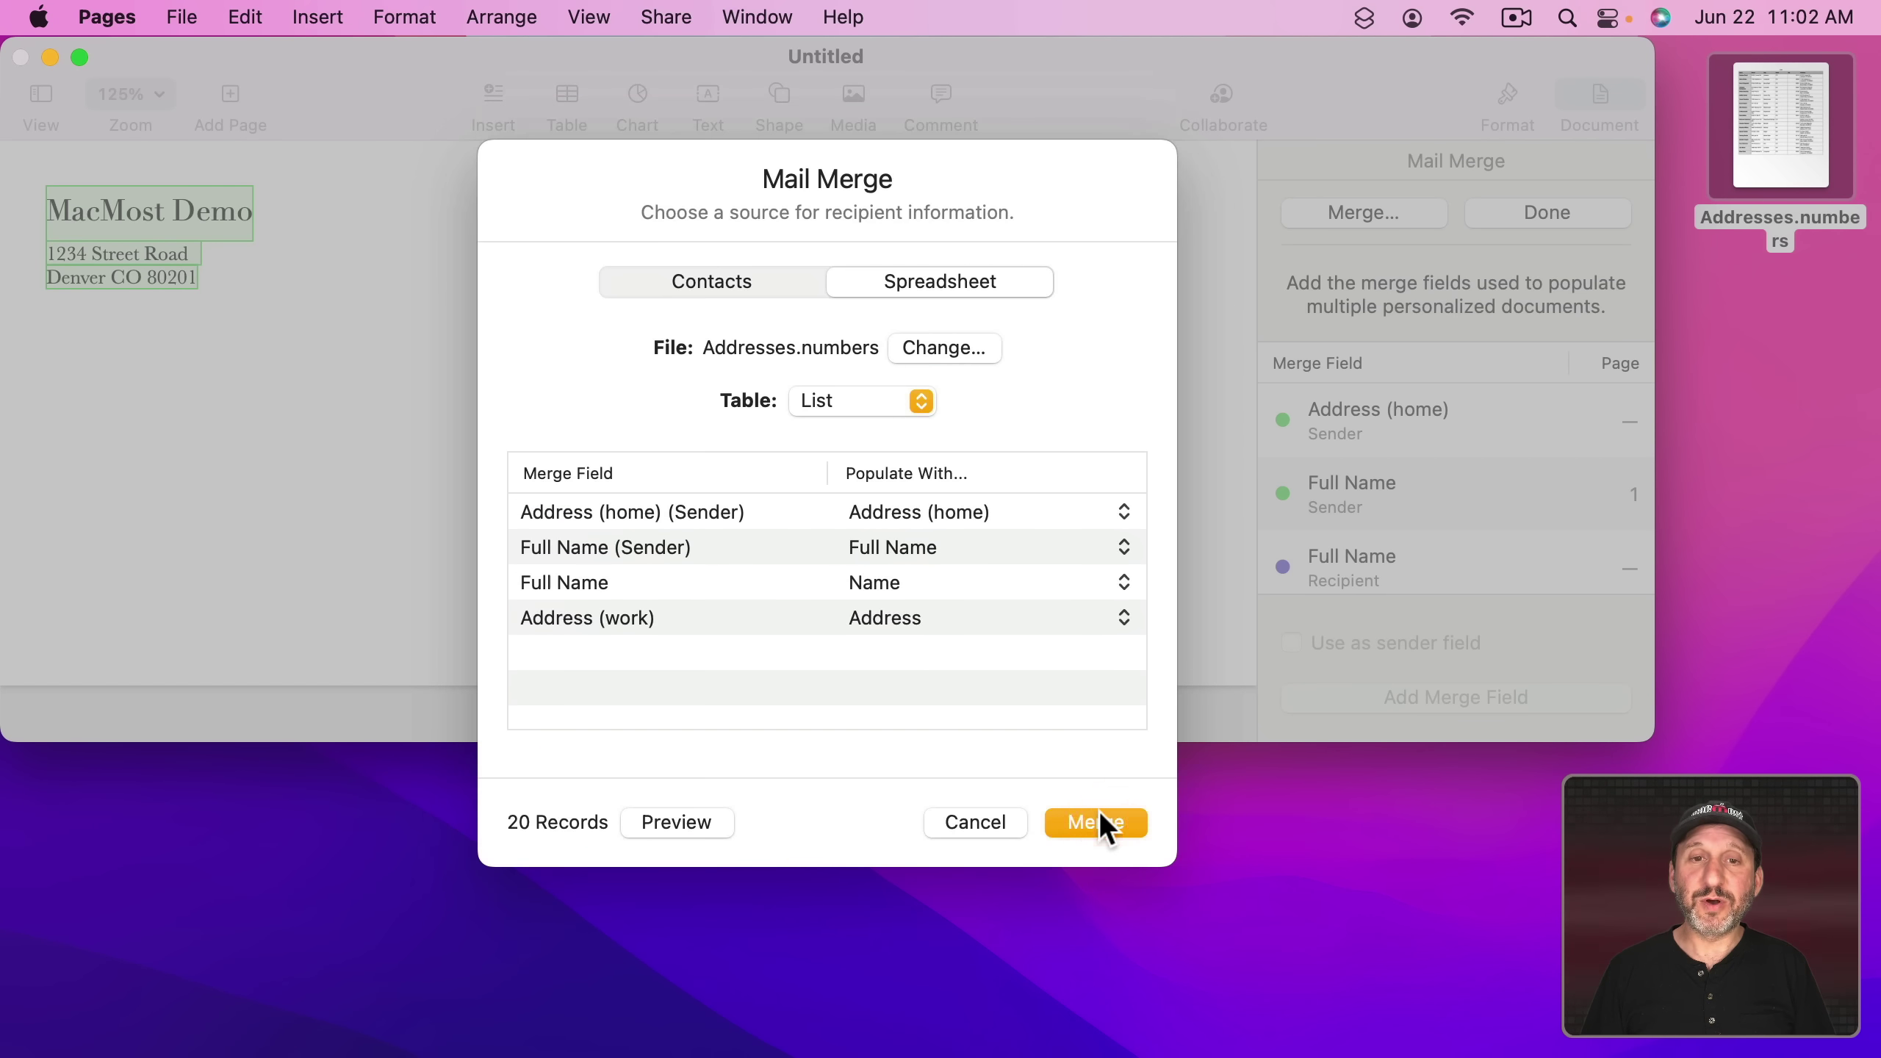
- Merge the spreadsheet records into a new envelope document and look through the resulting envelopes
click(1100, 822)
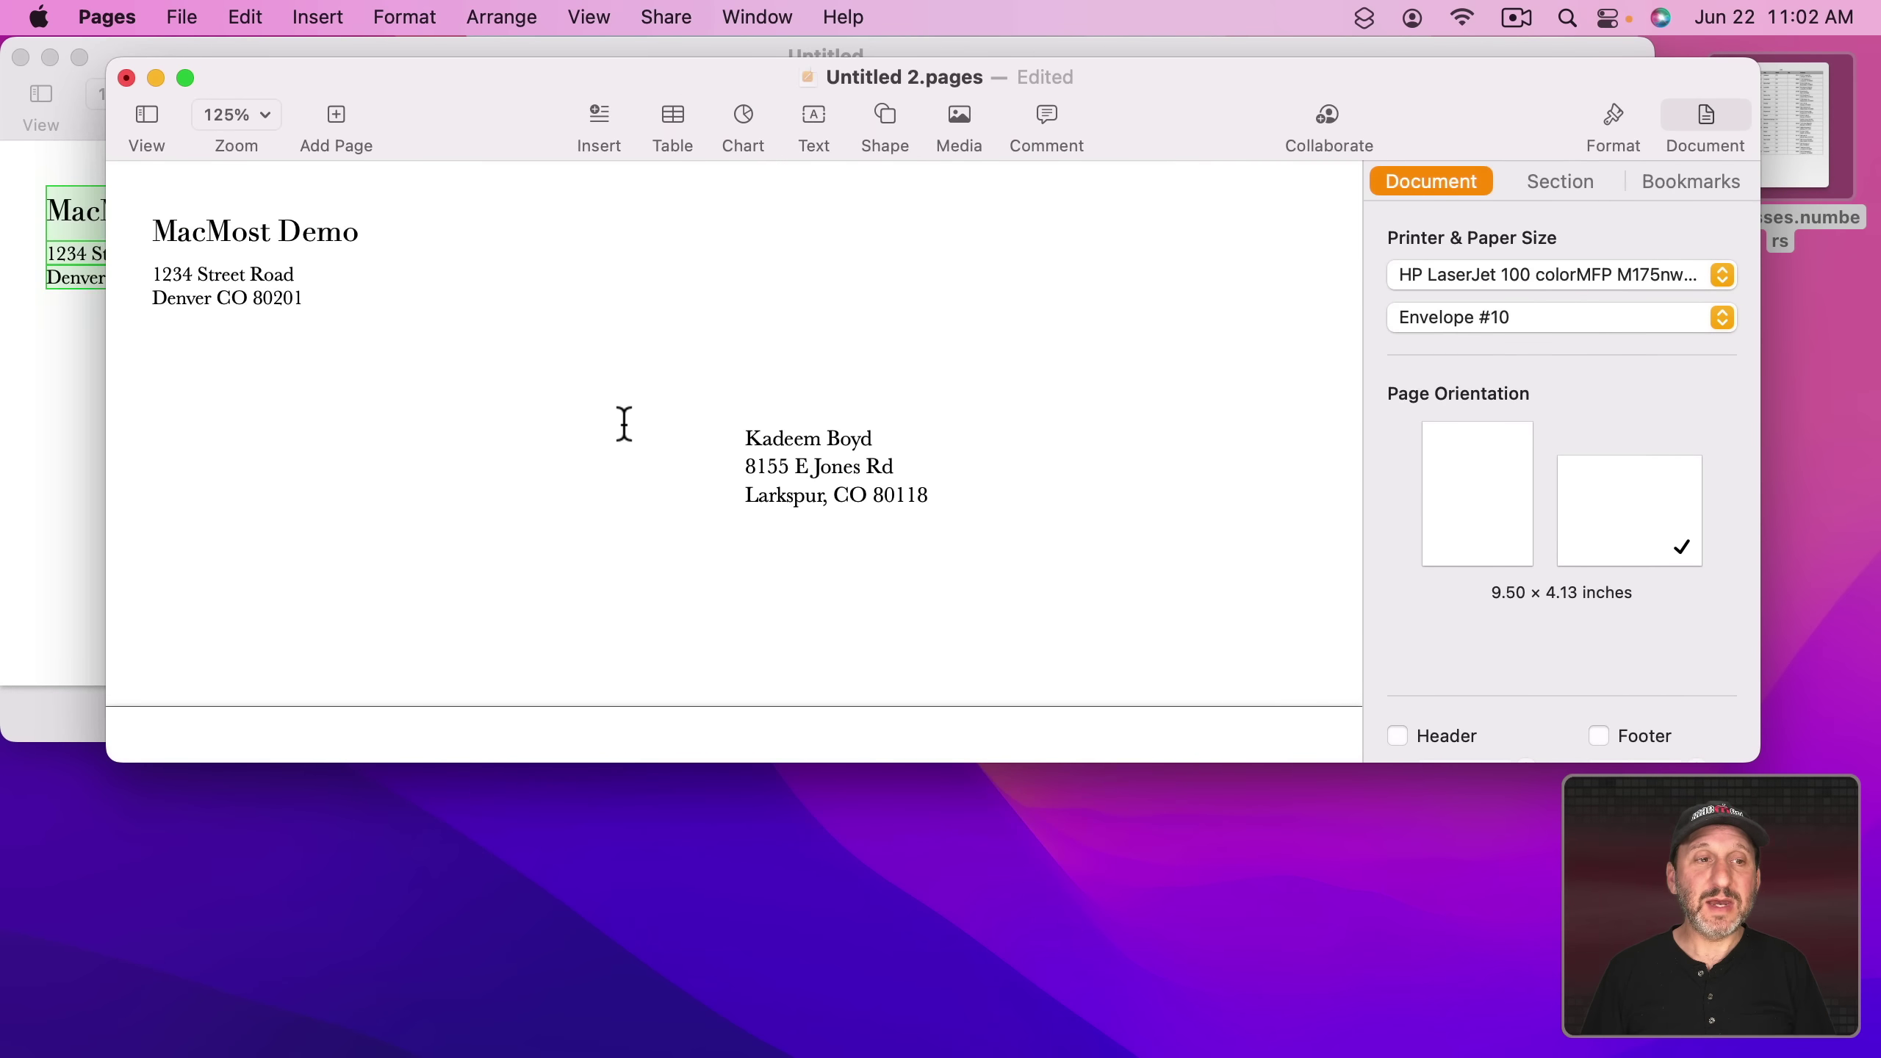
scroll(623, 563, down, 15)
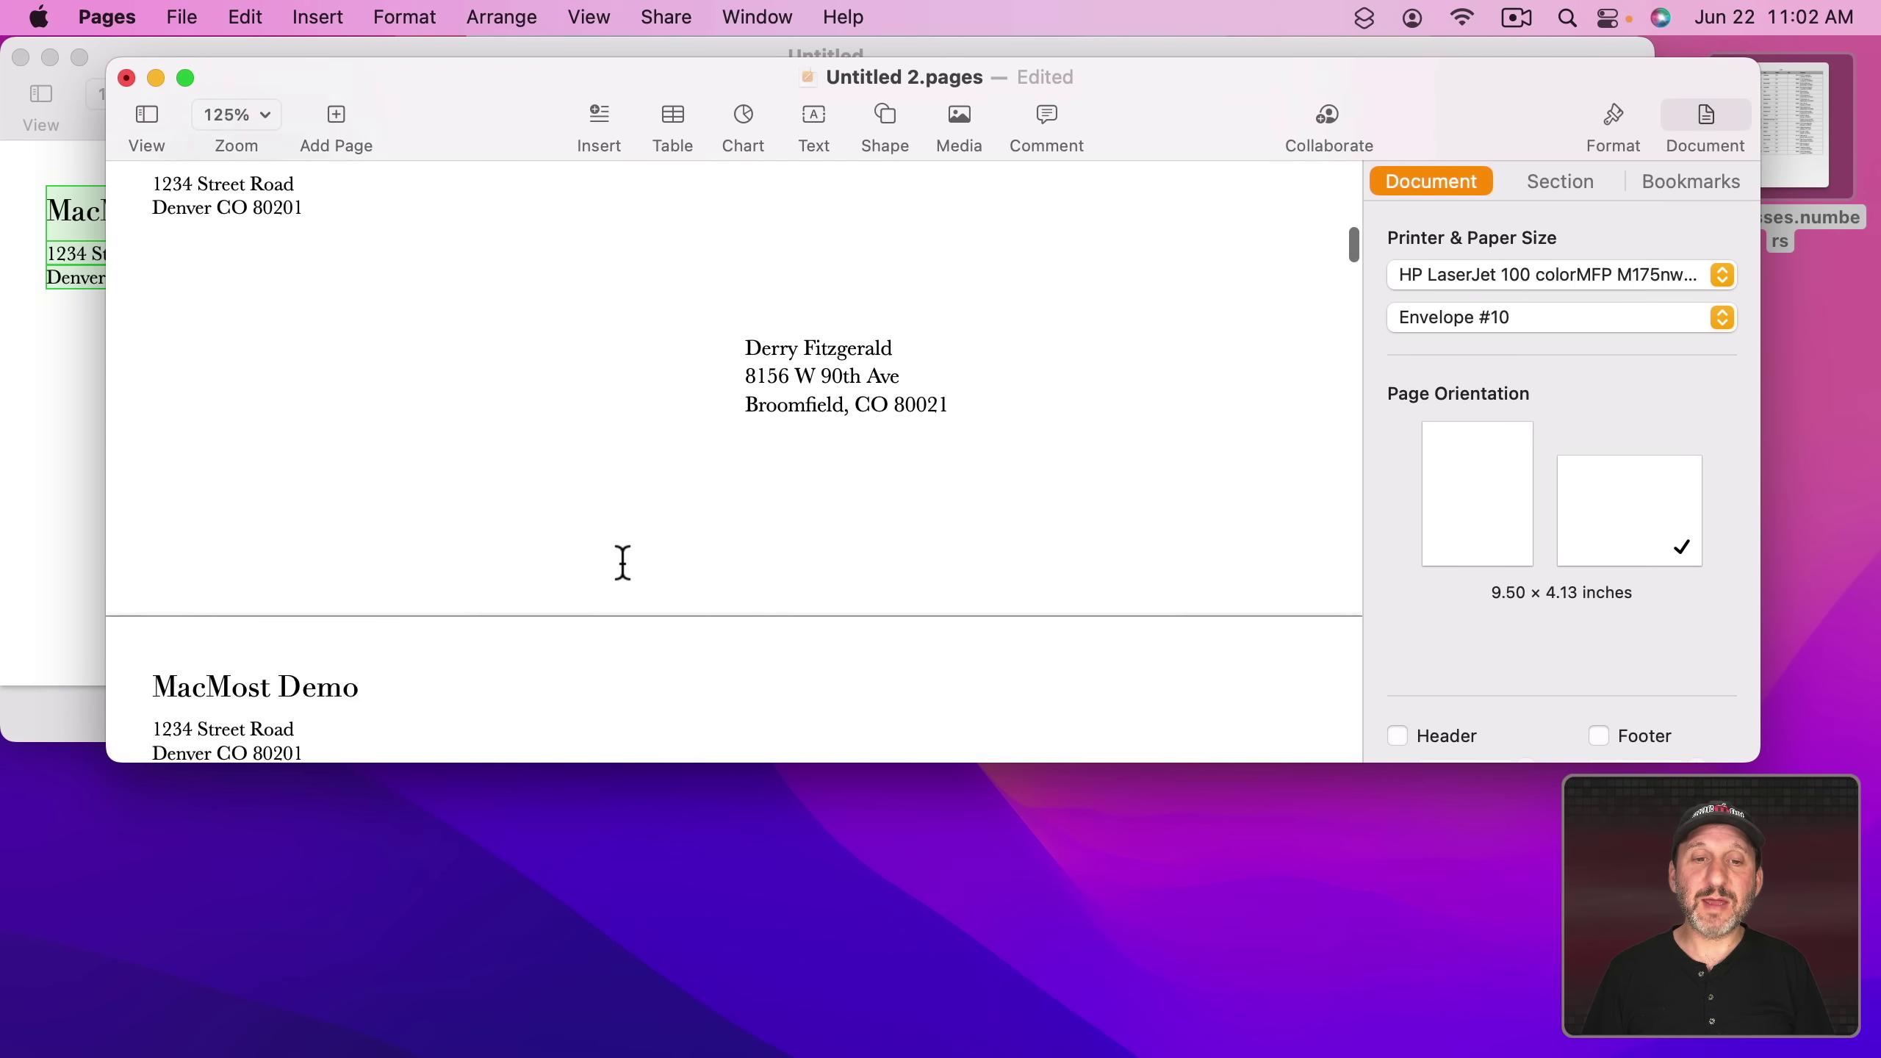
scroll(623, 563, down, 10)
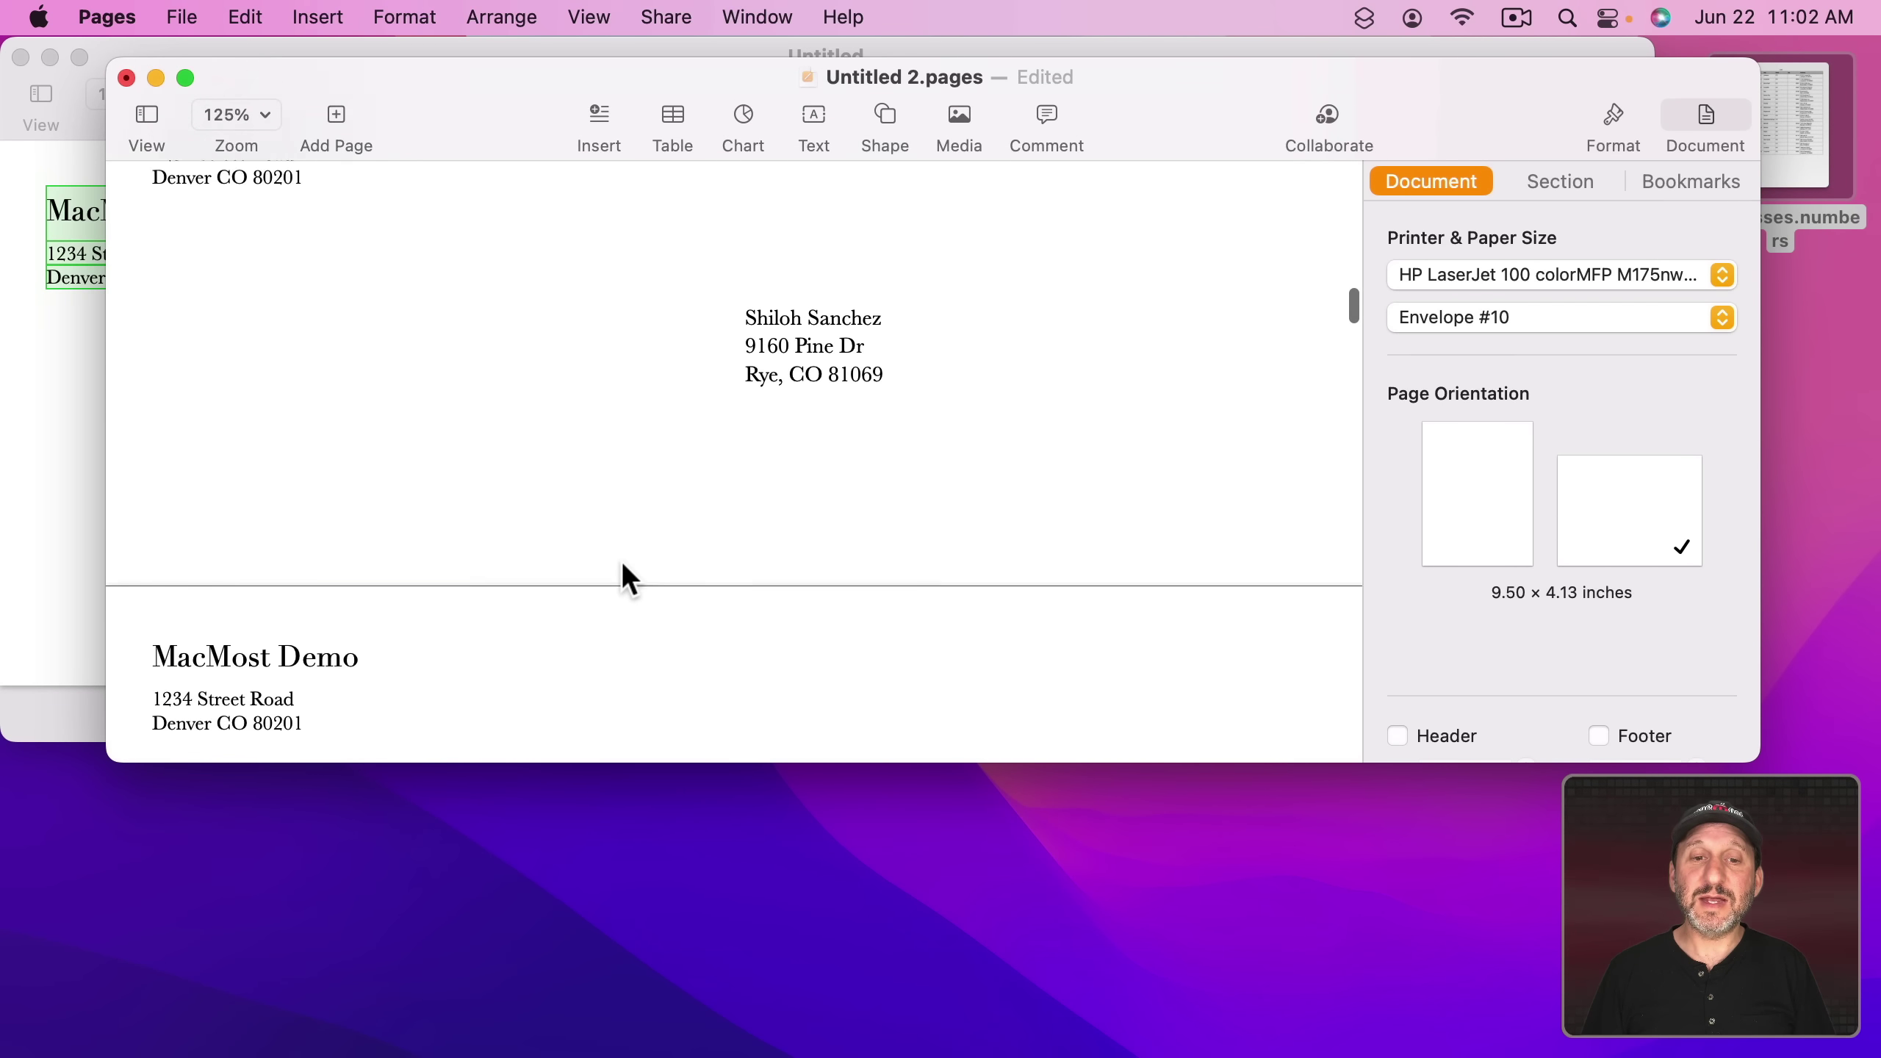
scroll(620, 560, down, 3)
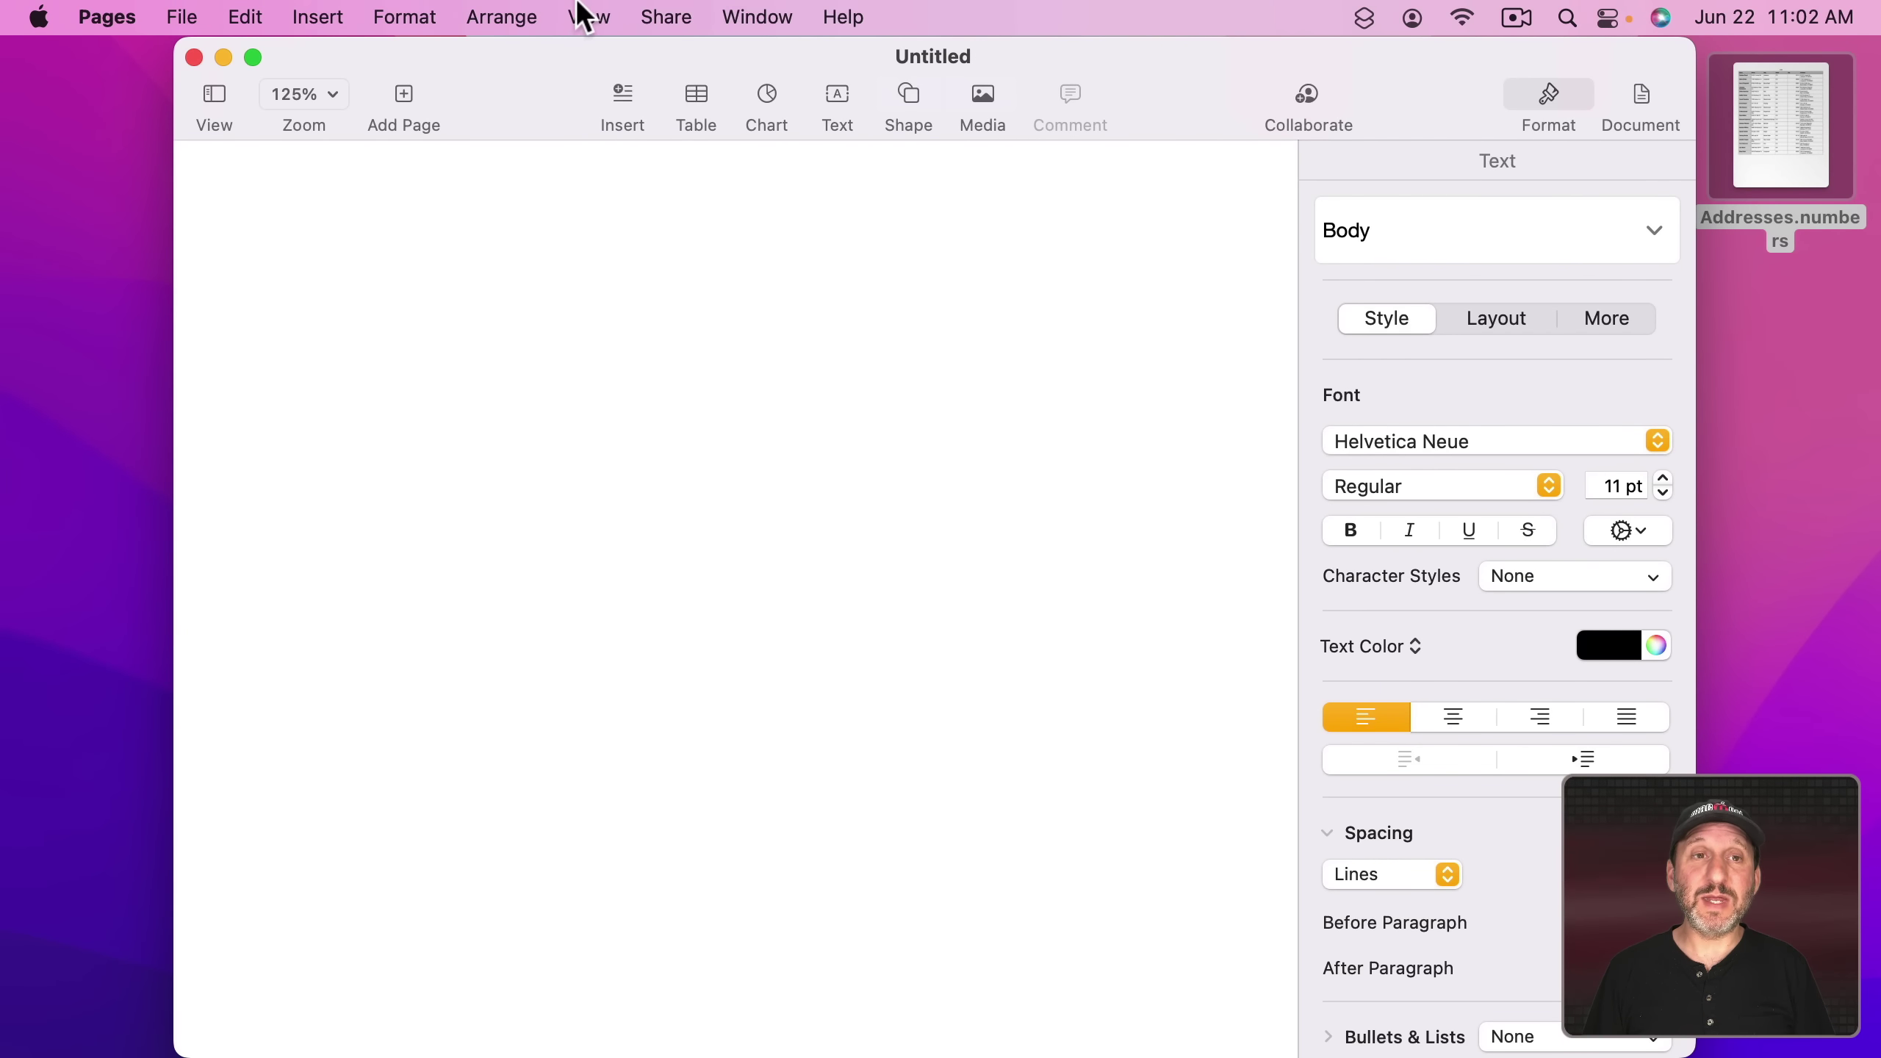
- Show the layout outlines in the blank document and move its window clear of the desktop file
click(585, 16)
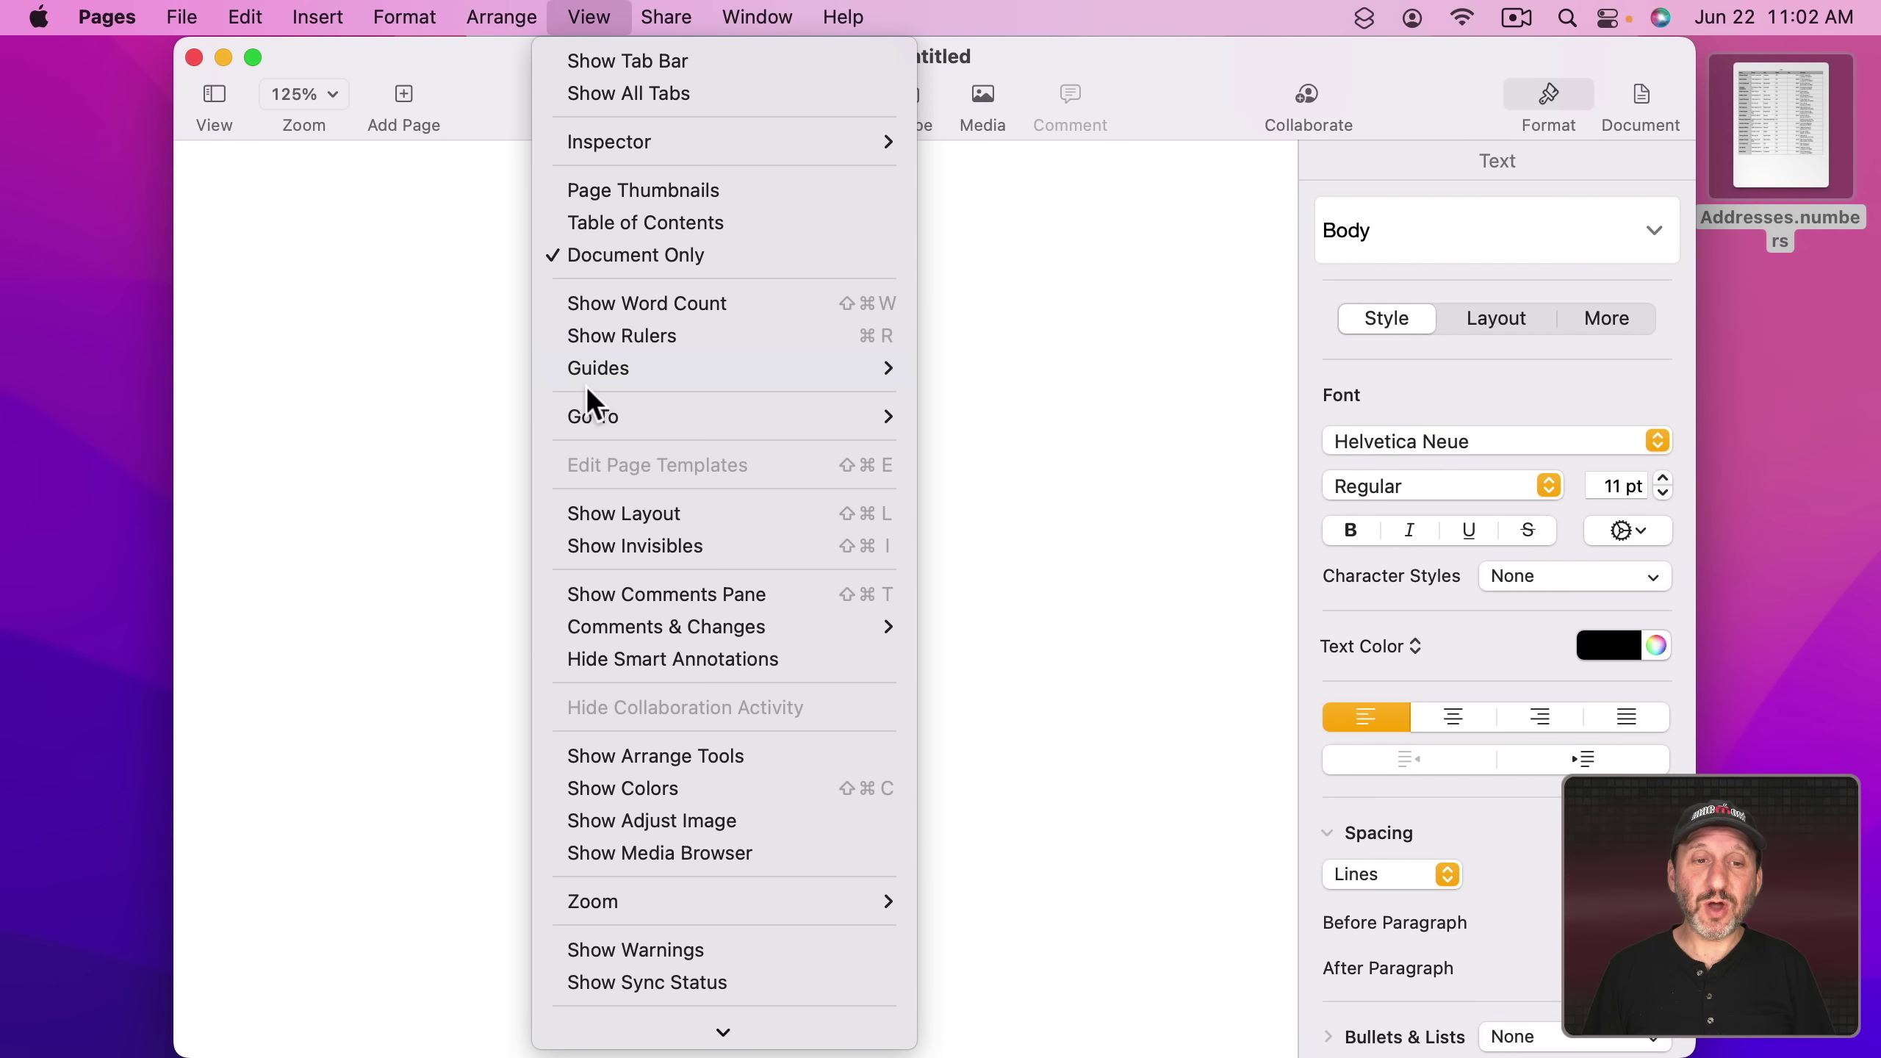
click(607, 510)
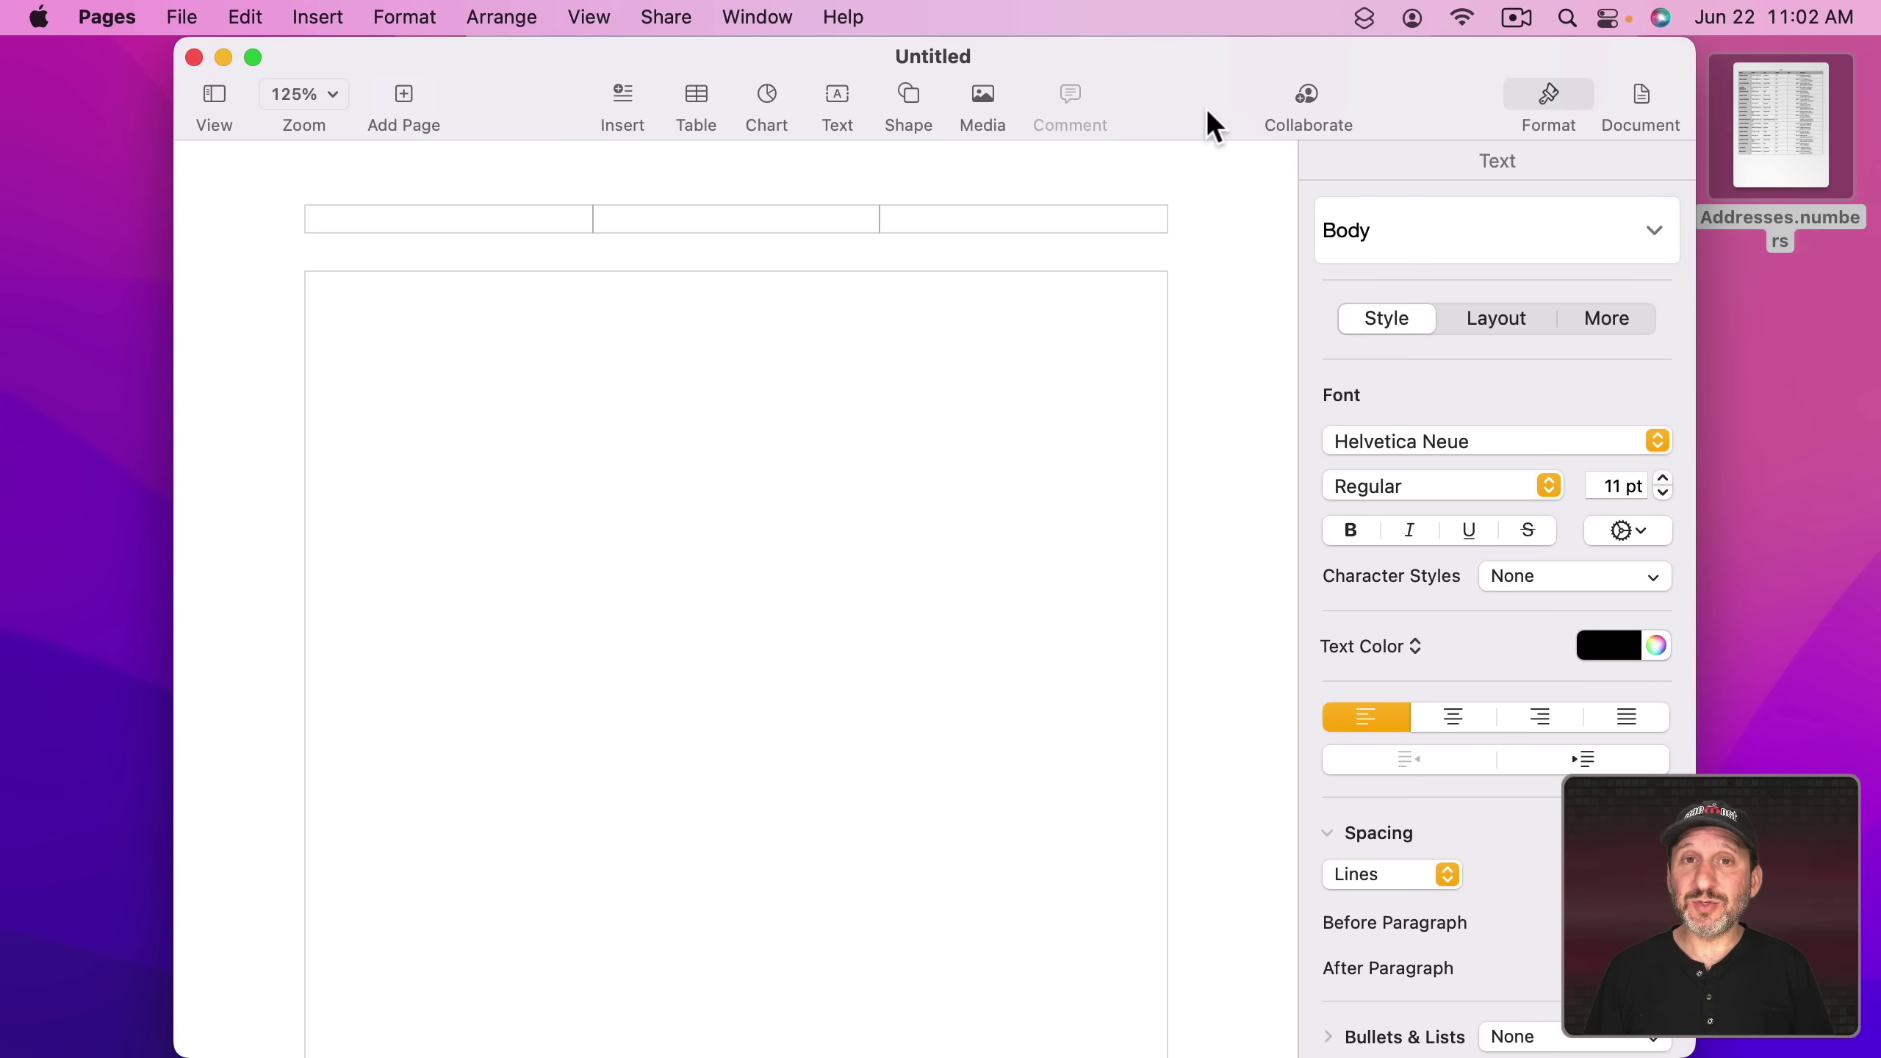
drag(1217, 103, 1045, 90)
click(304, 18)
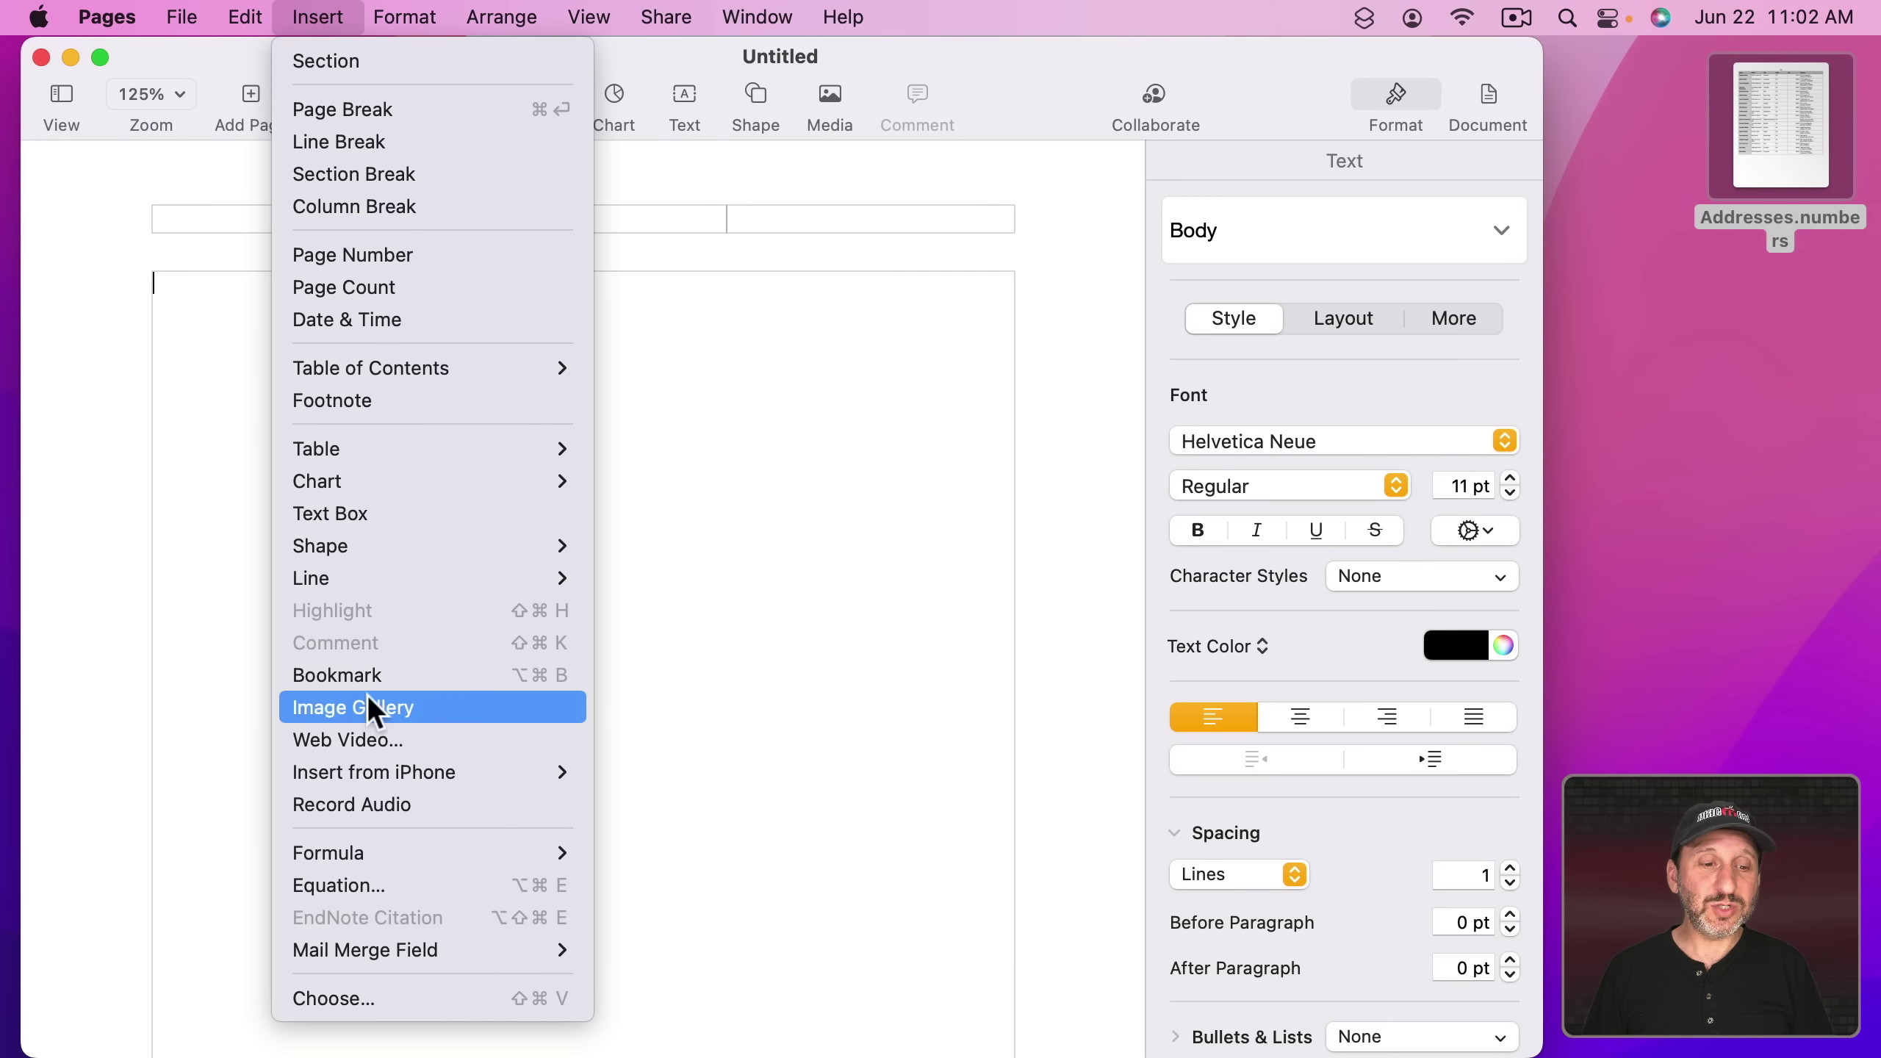
mouse_move(363, 943)
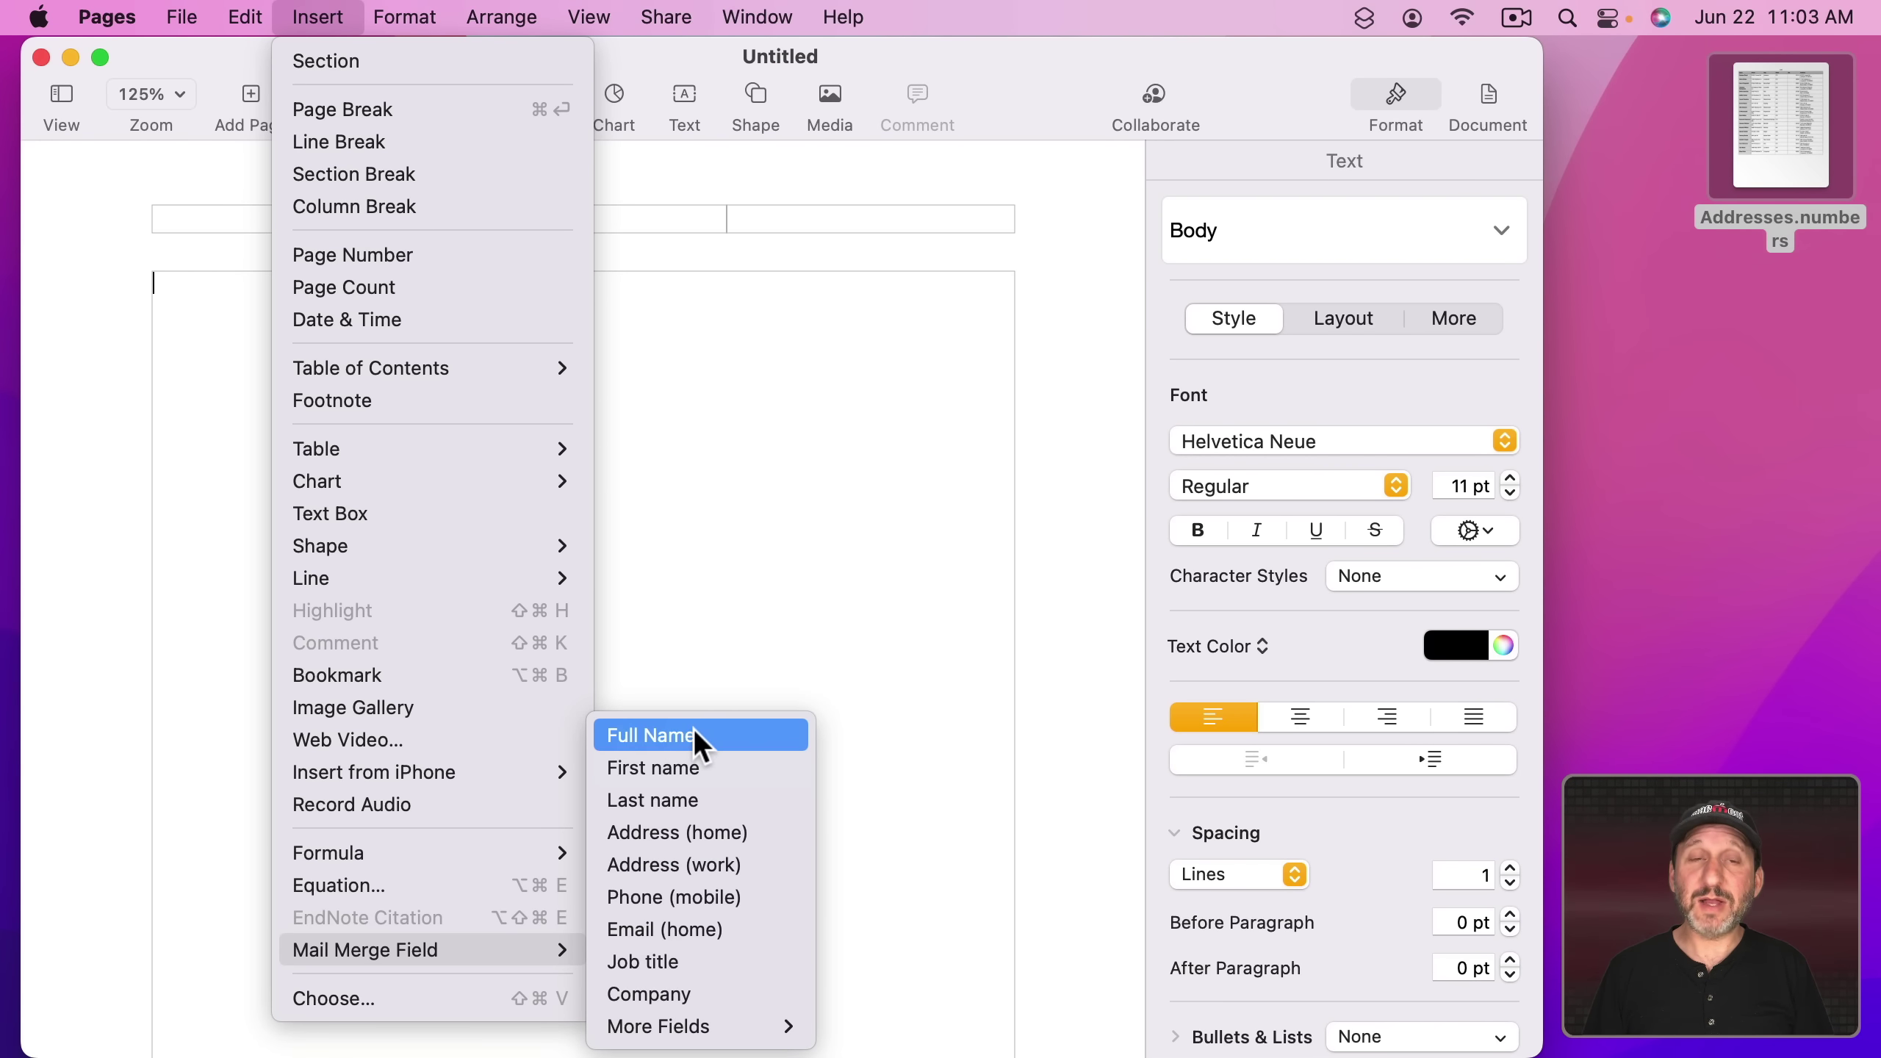
click(761, 593)
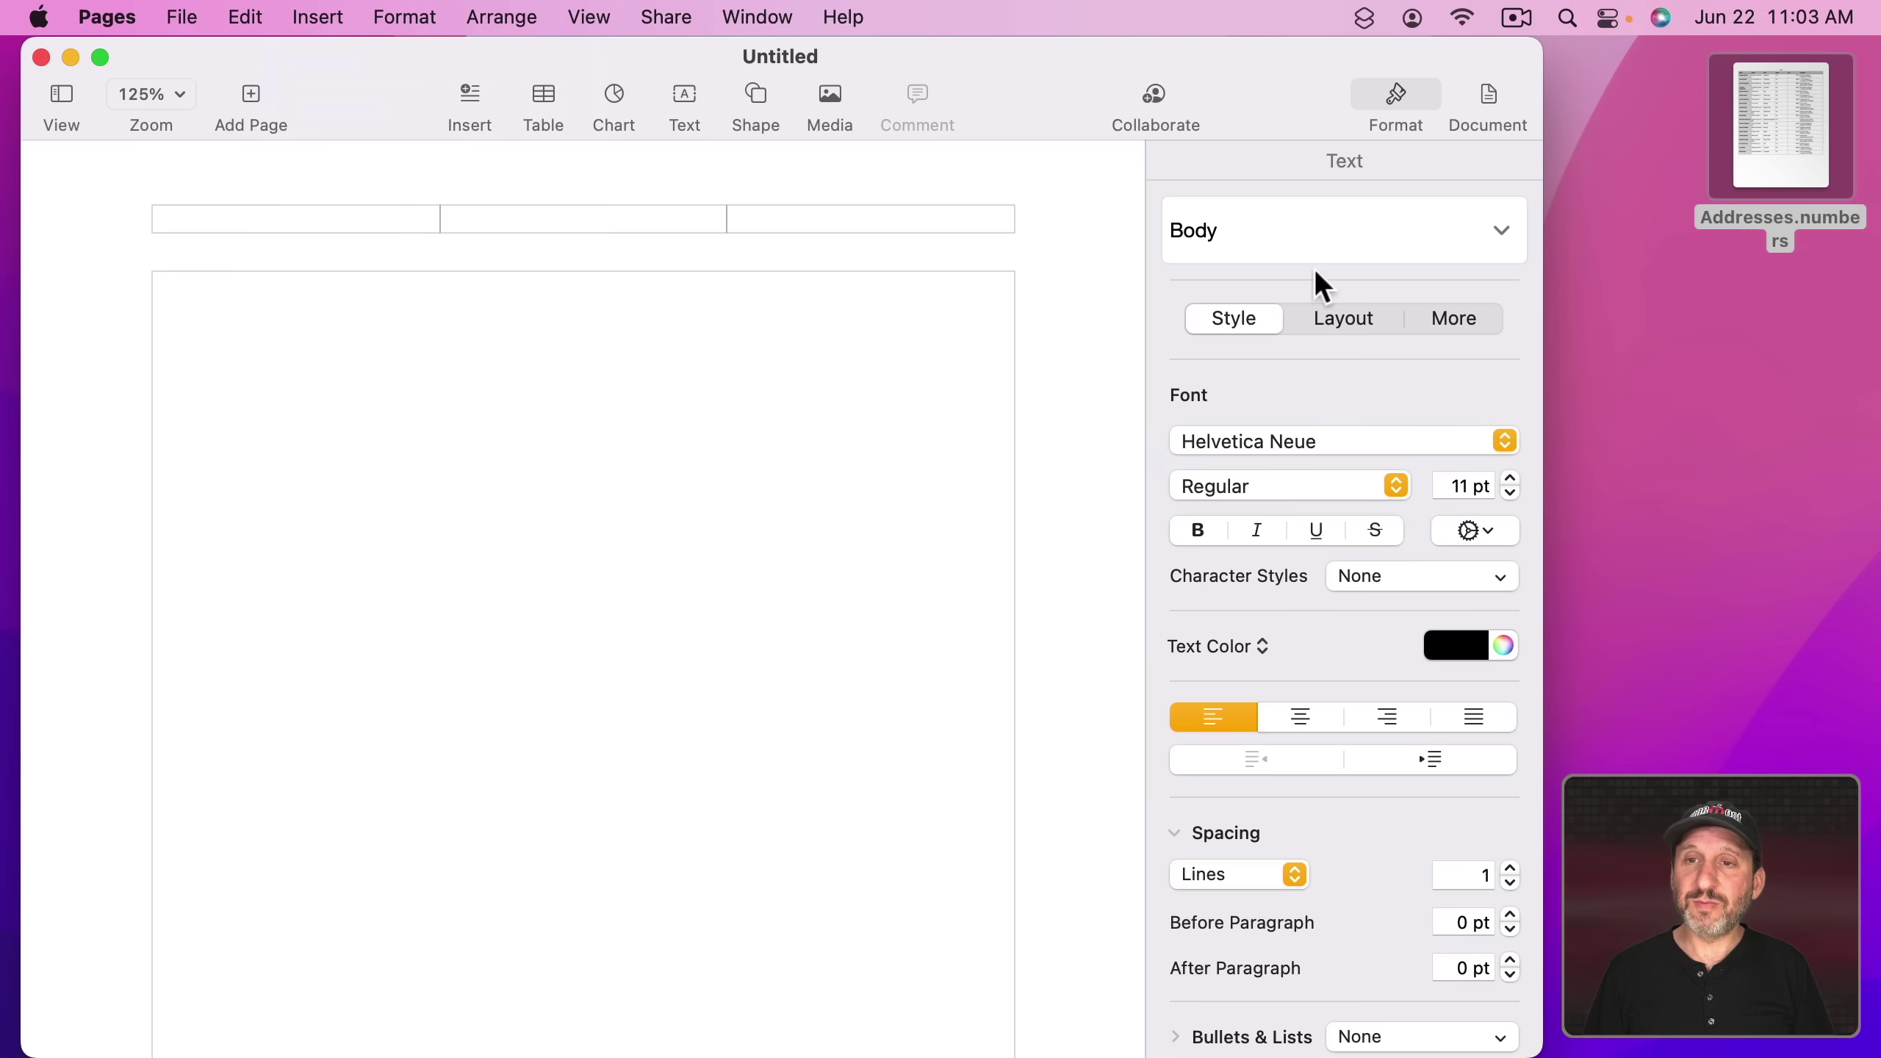
- Open the Mail Merge settings of the blank document and add a Full Name merge field to the body
click(1487, 103)
scroll(1344, 786, down, 5)
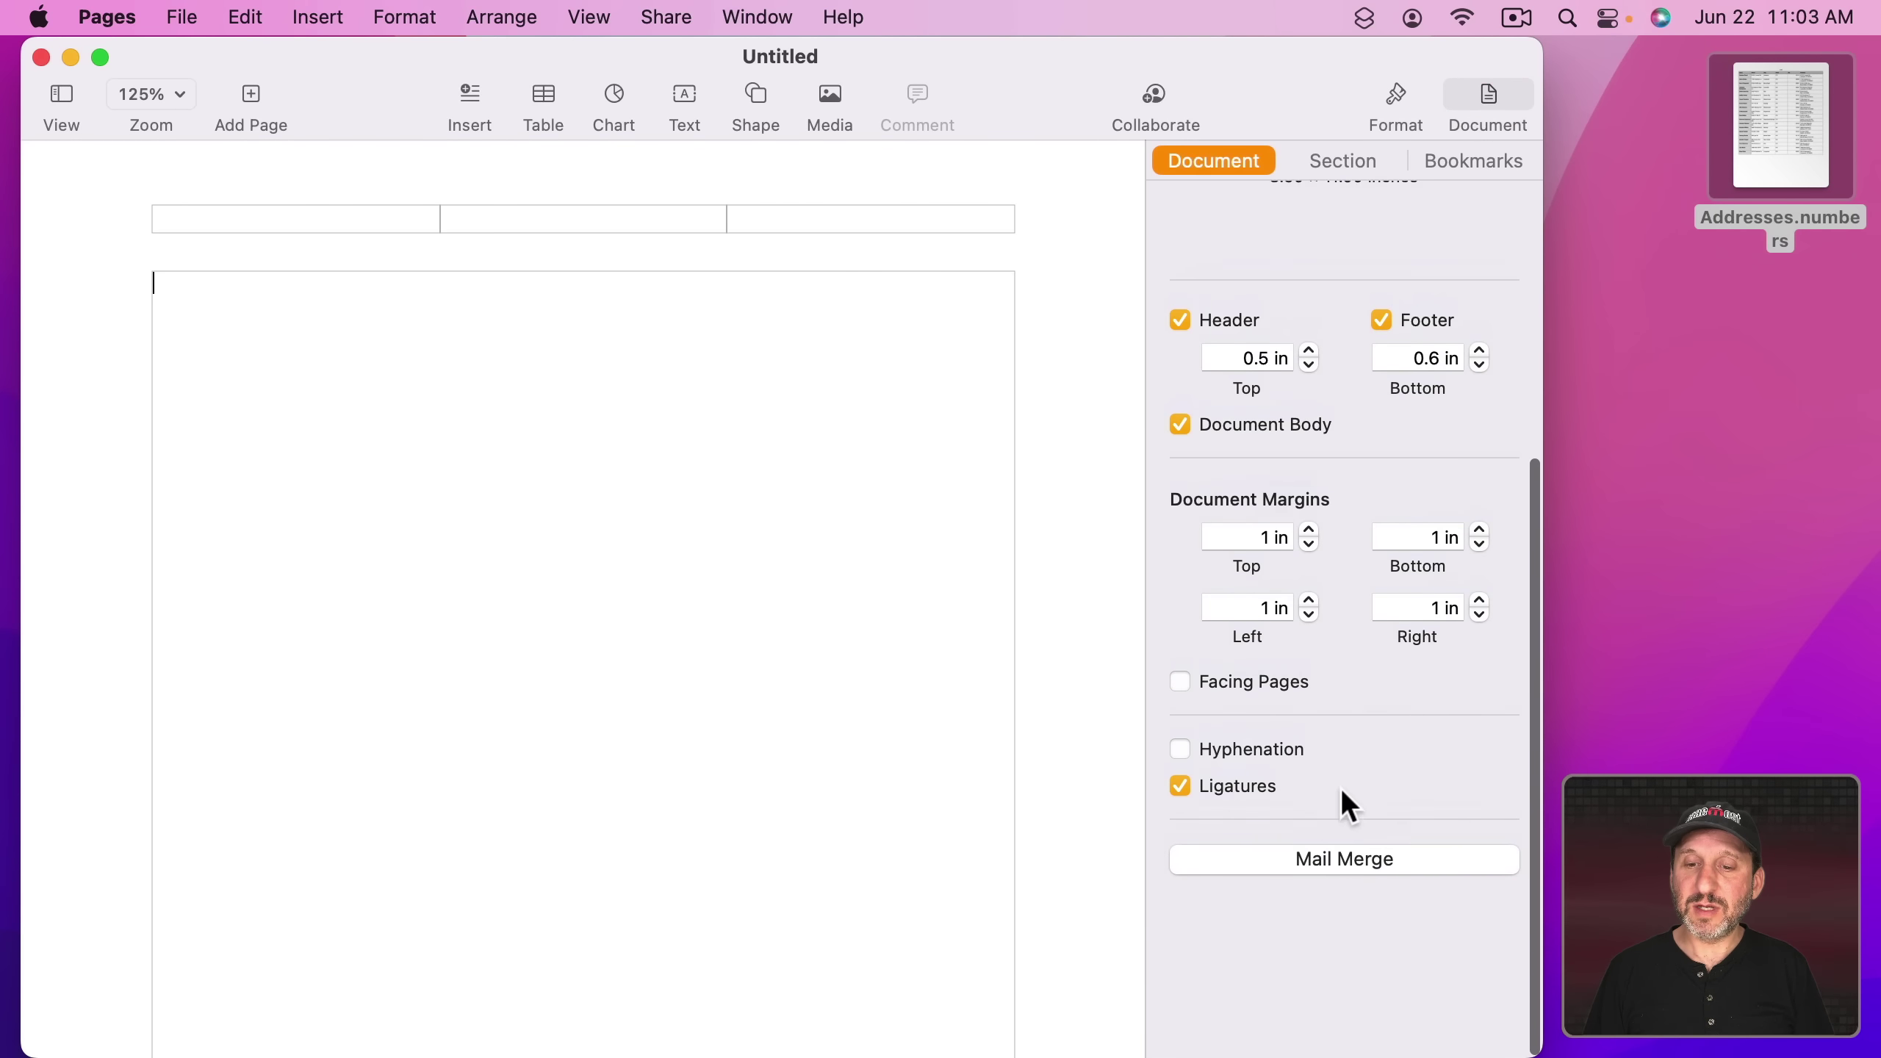
click(1307, 873)
click(1288, 1012)
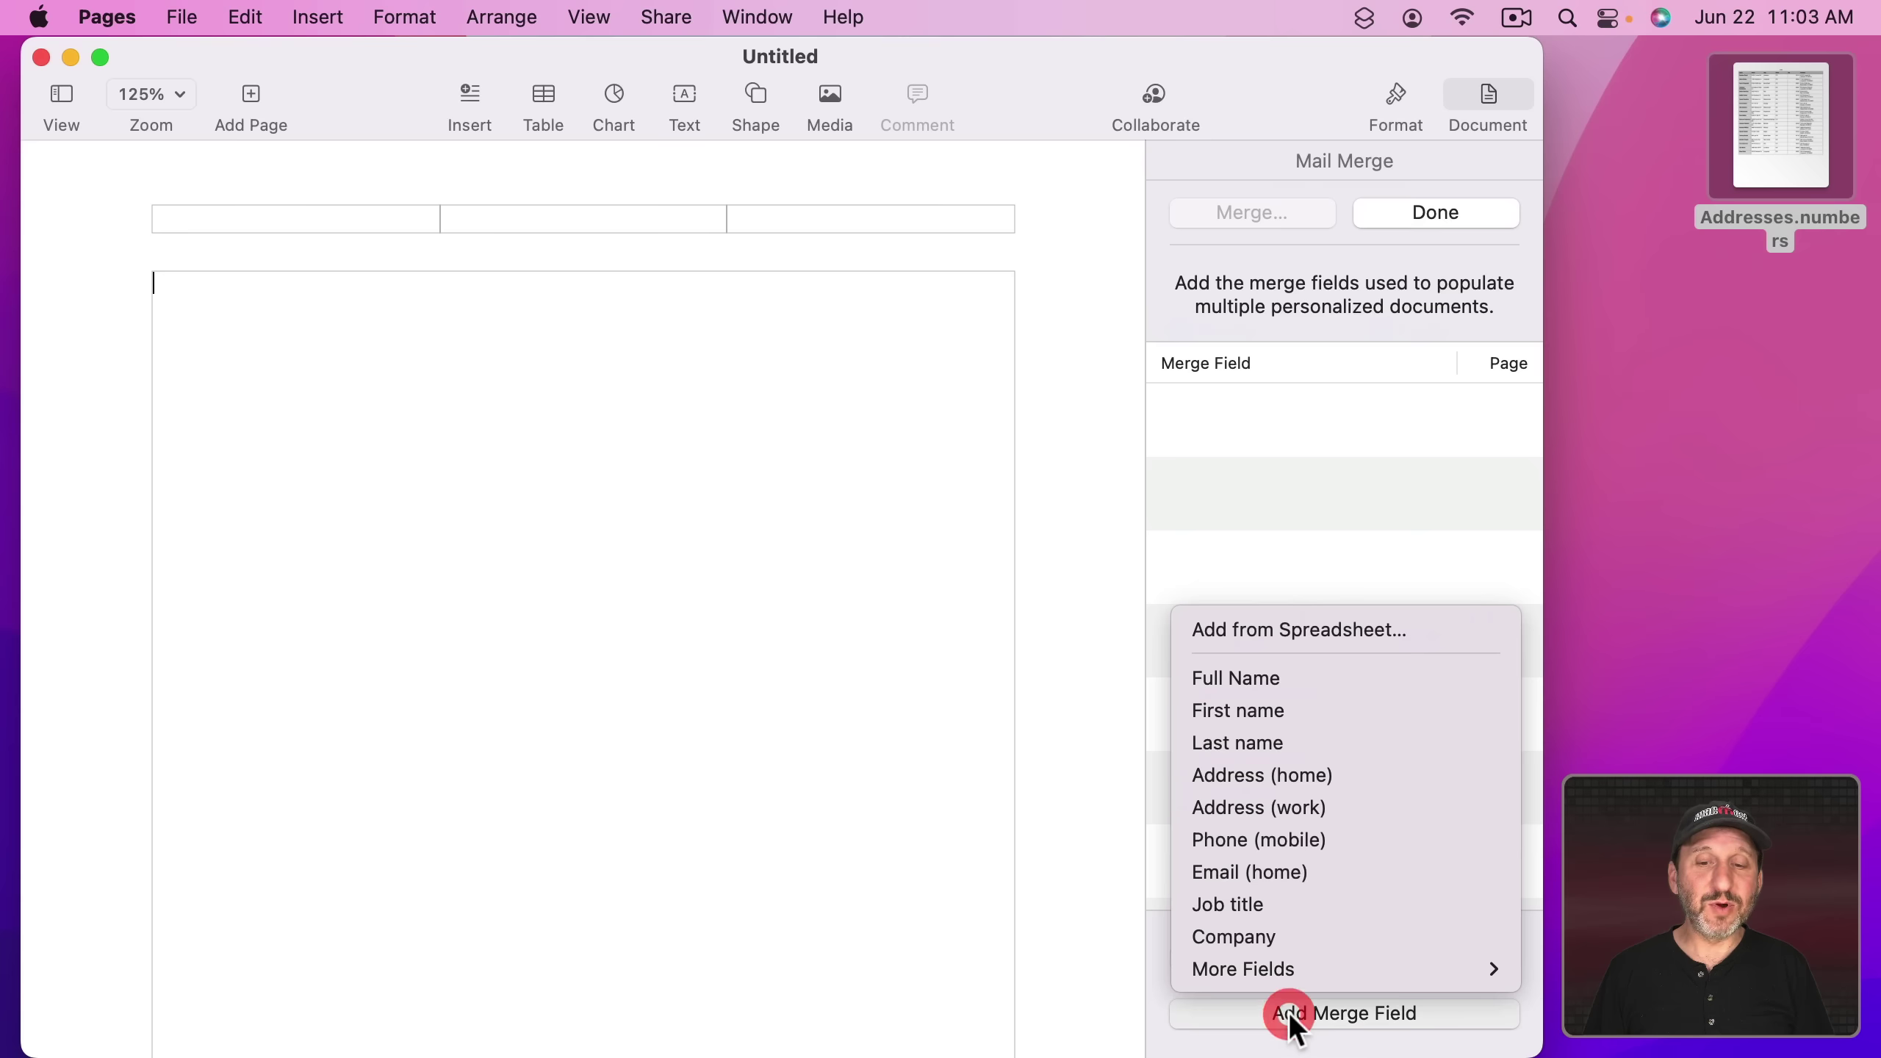
click(1261, 677)
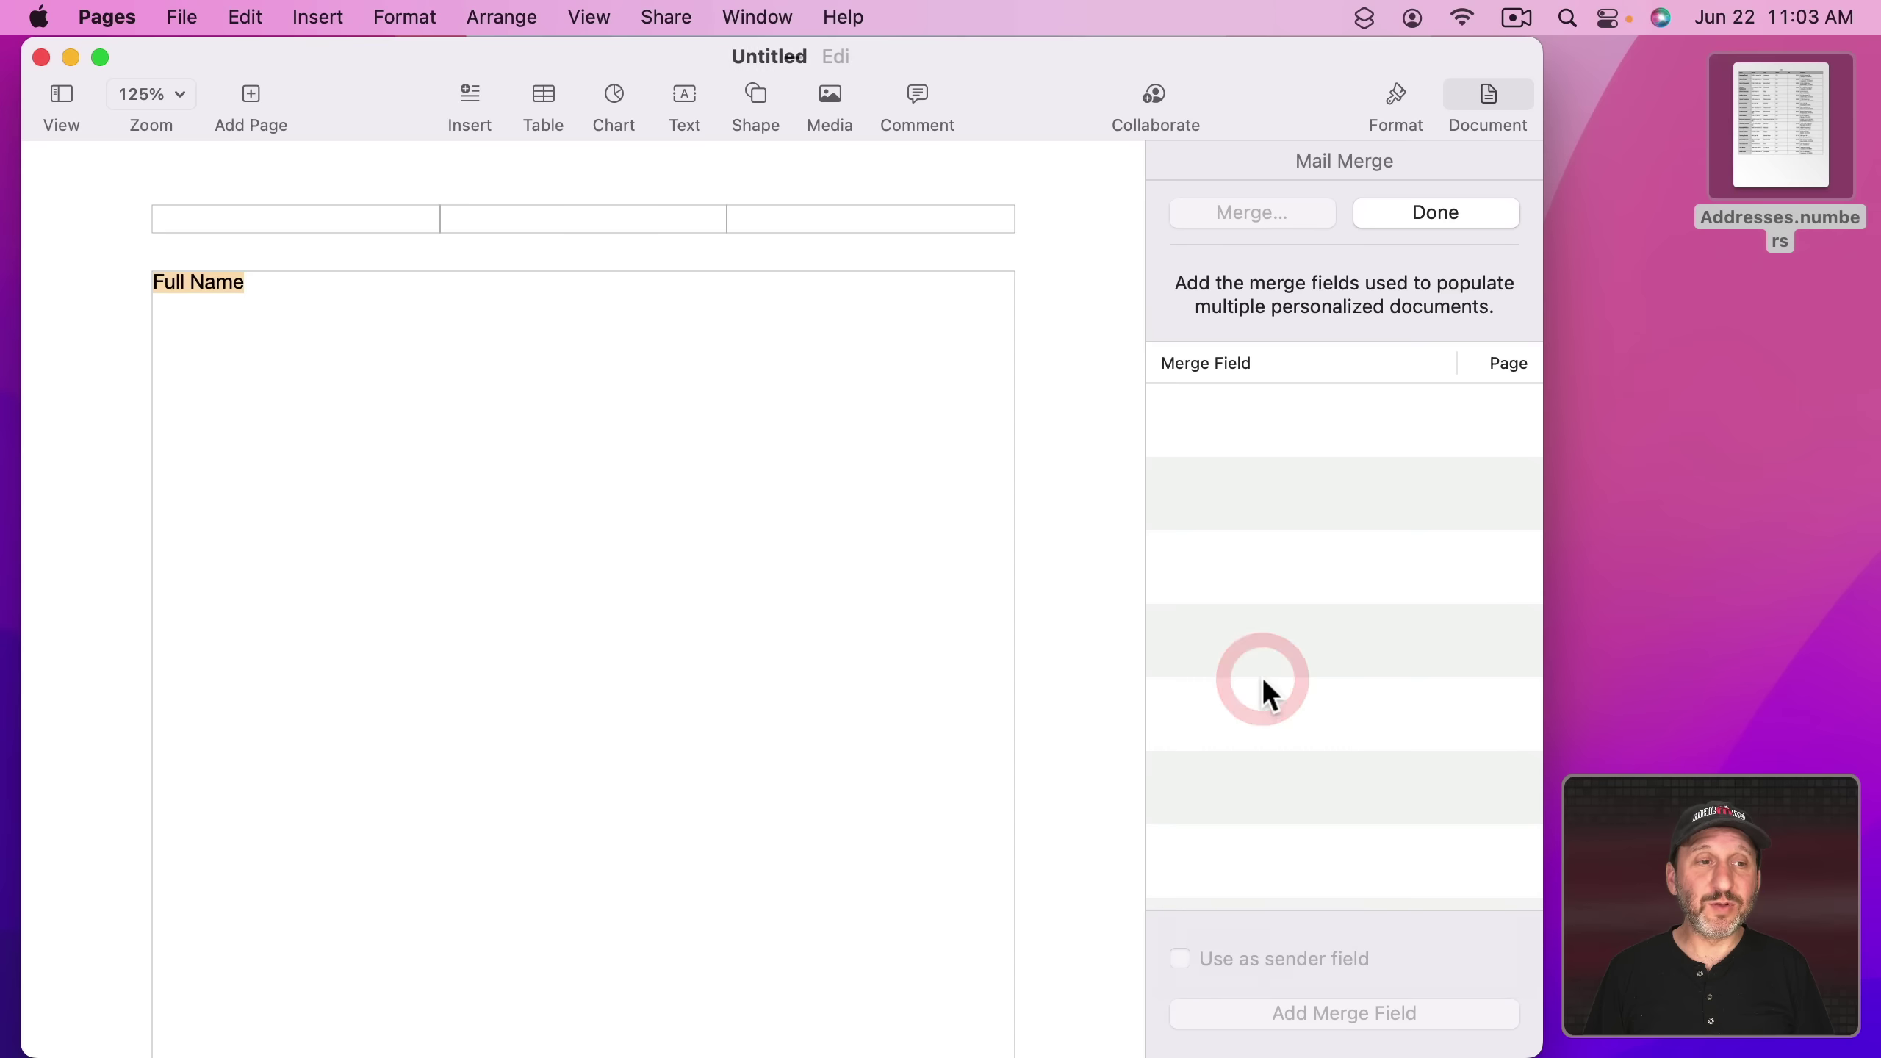
- Add an Address (home) merge field on a new line below the Full Name field
click(291, 283)
key(Return)
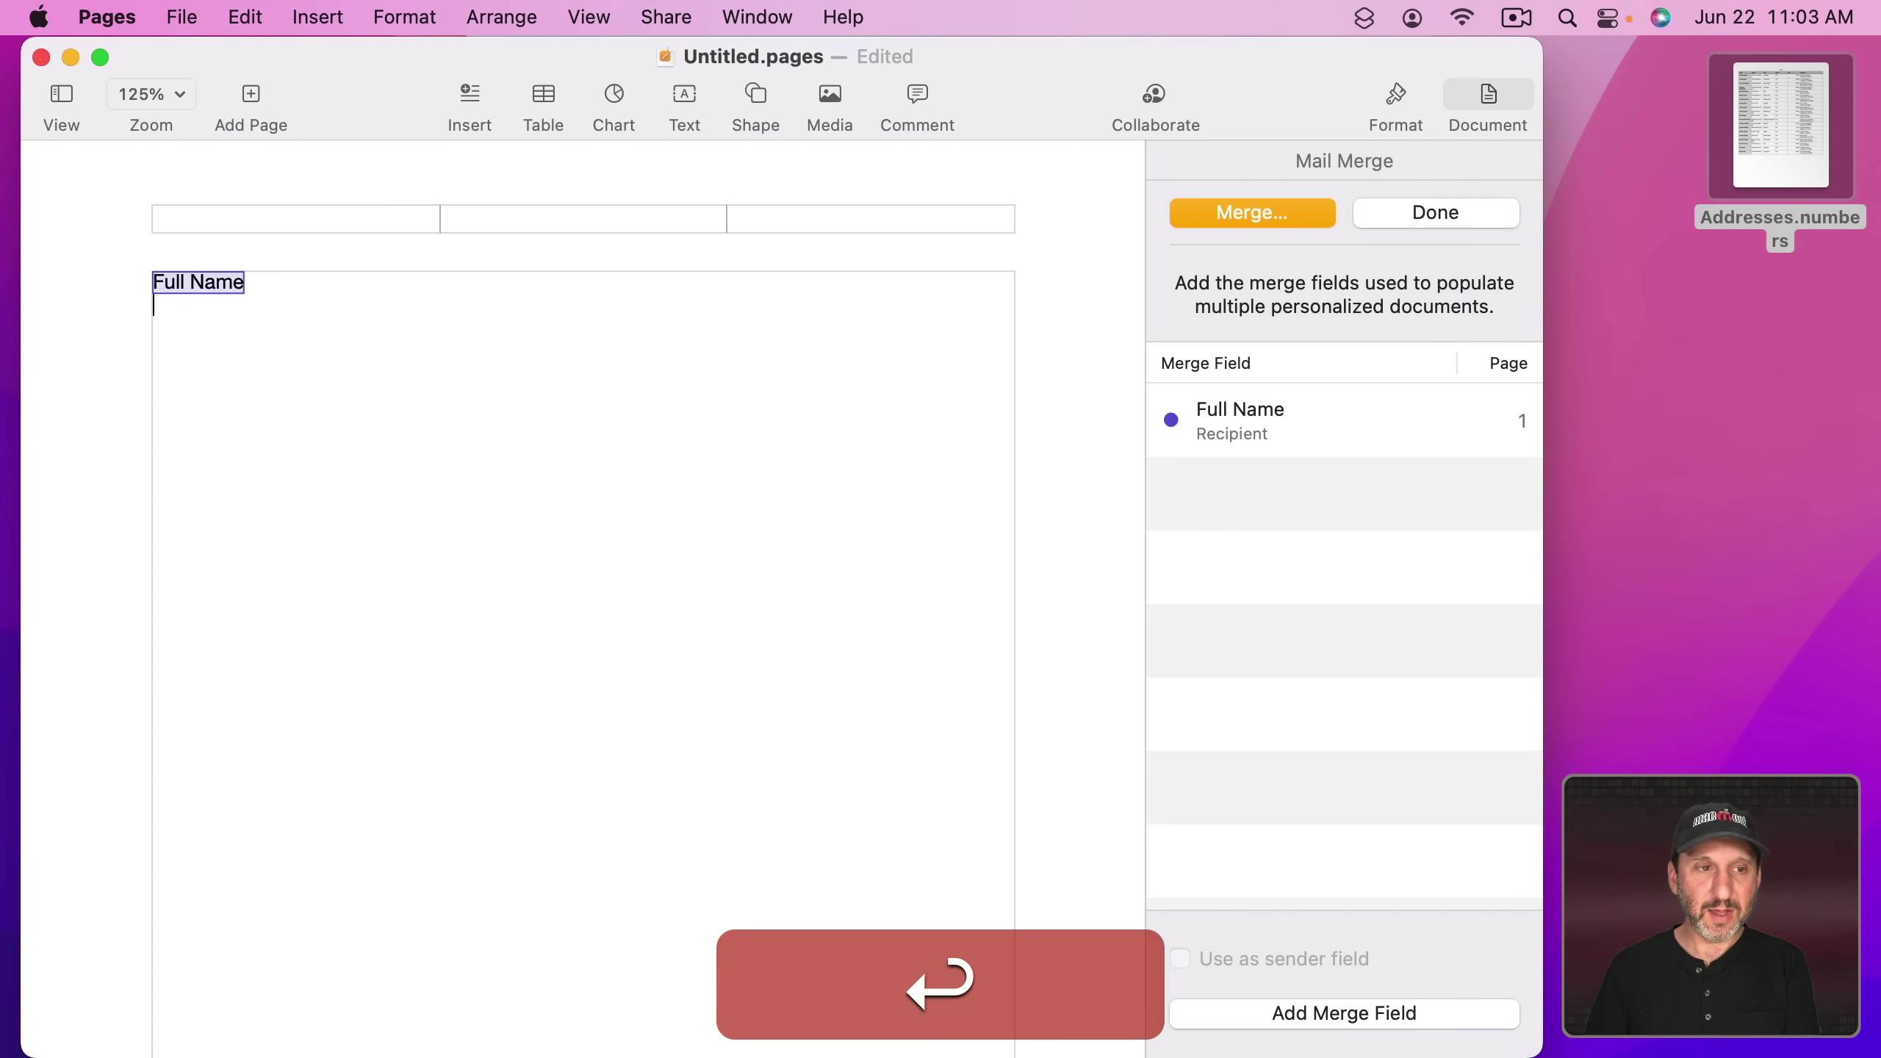
click(1249, 1008)
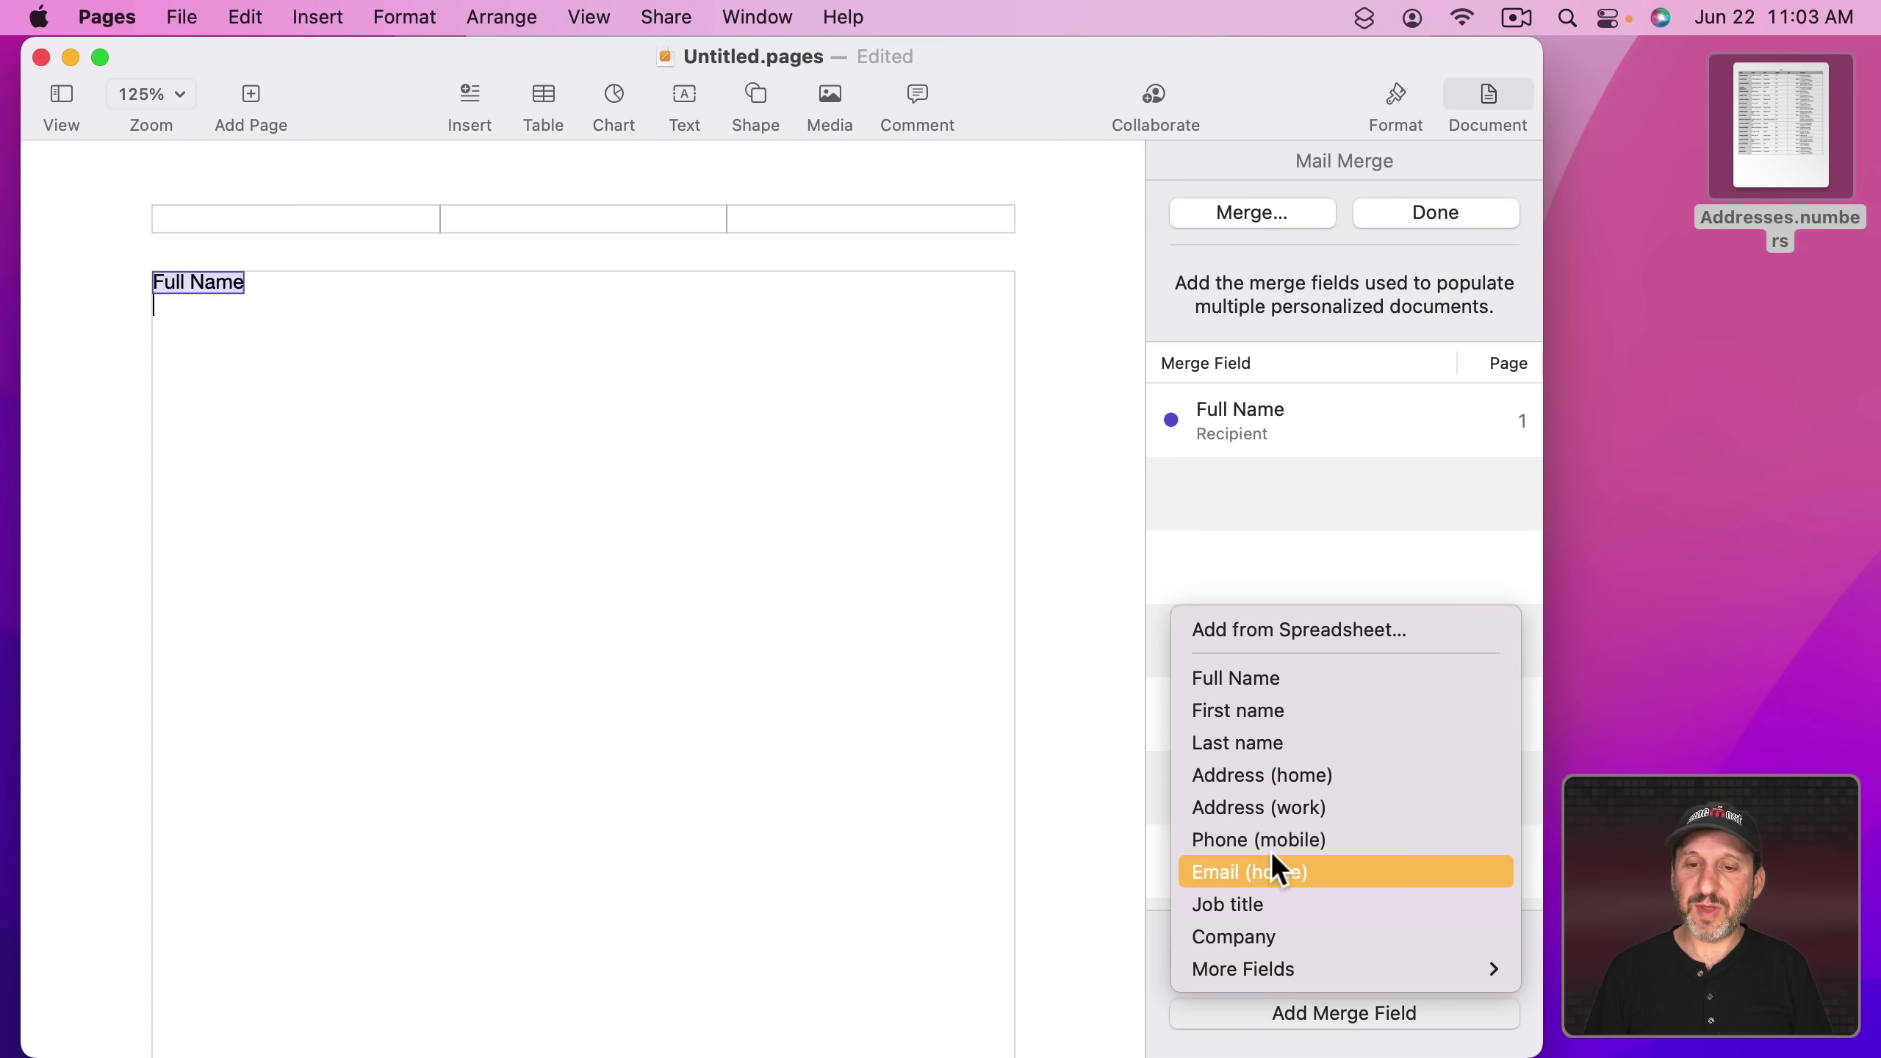
click(1261, 775)
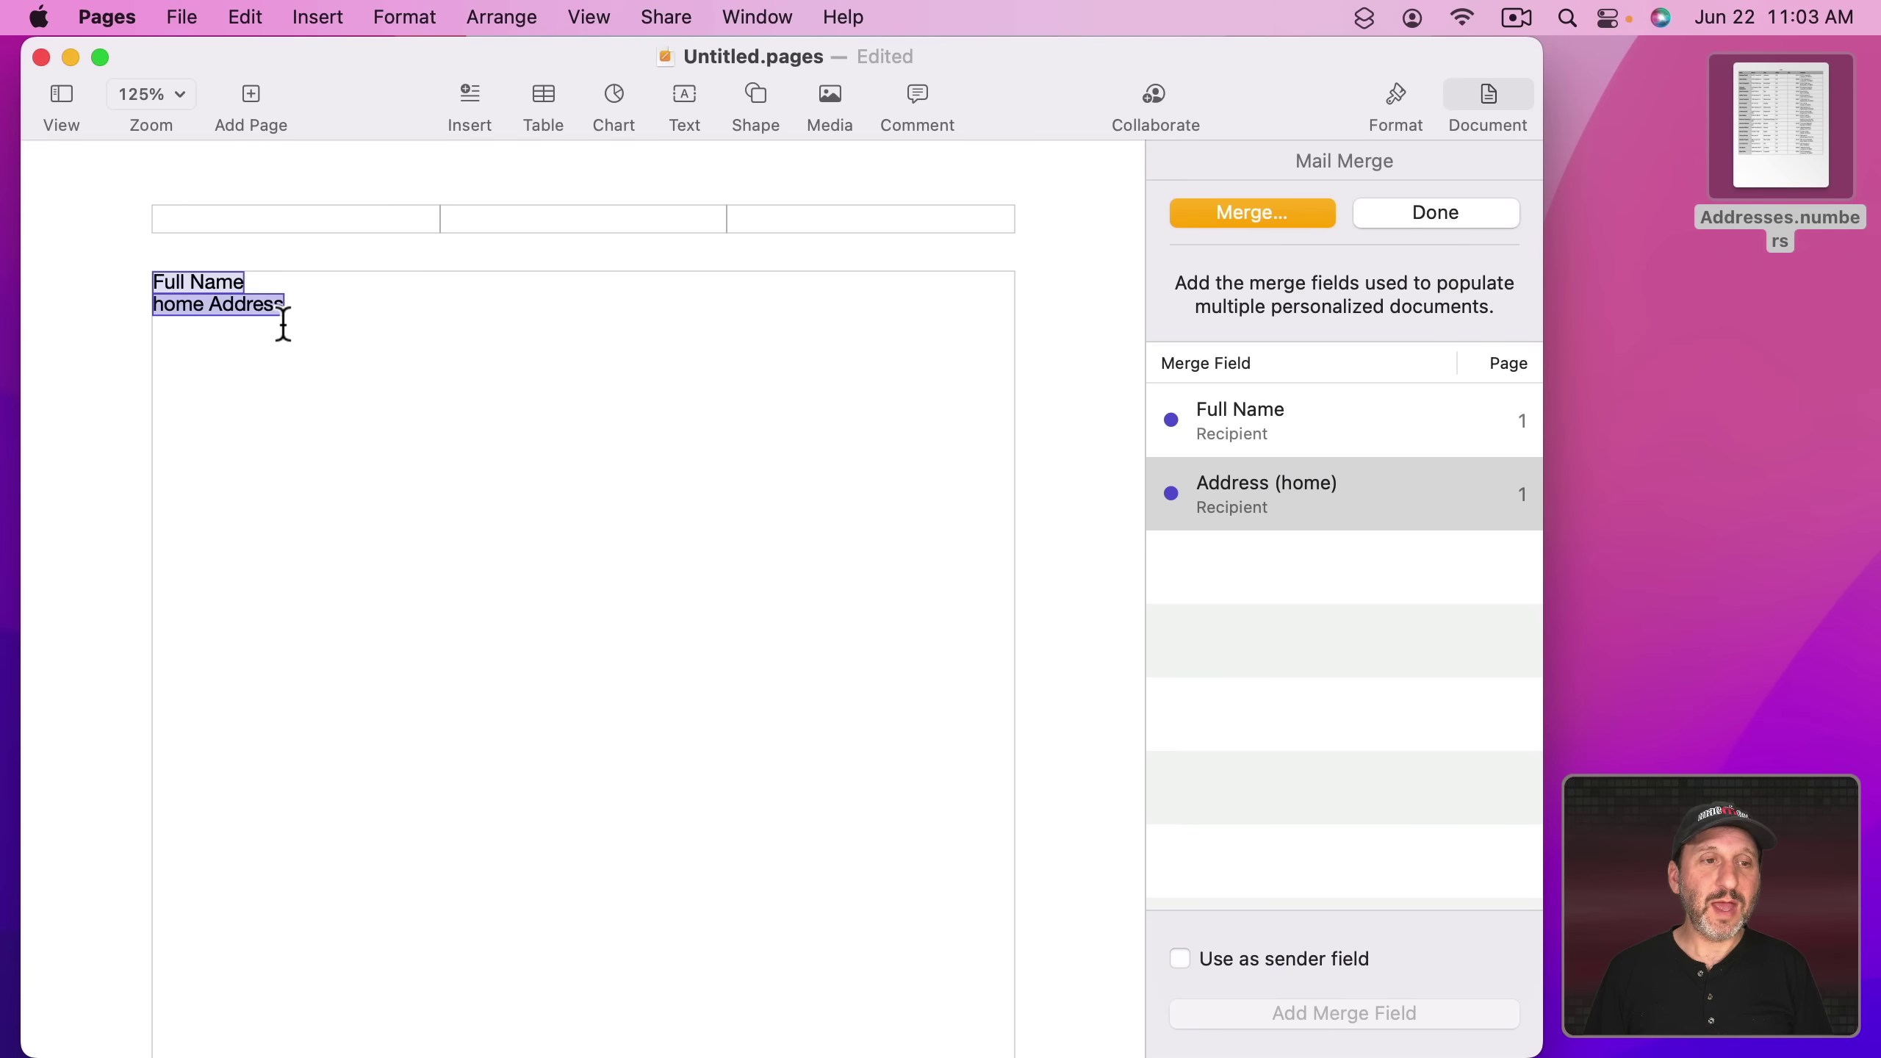
click(324, 298)
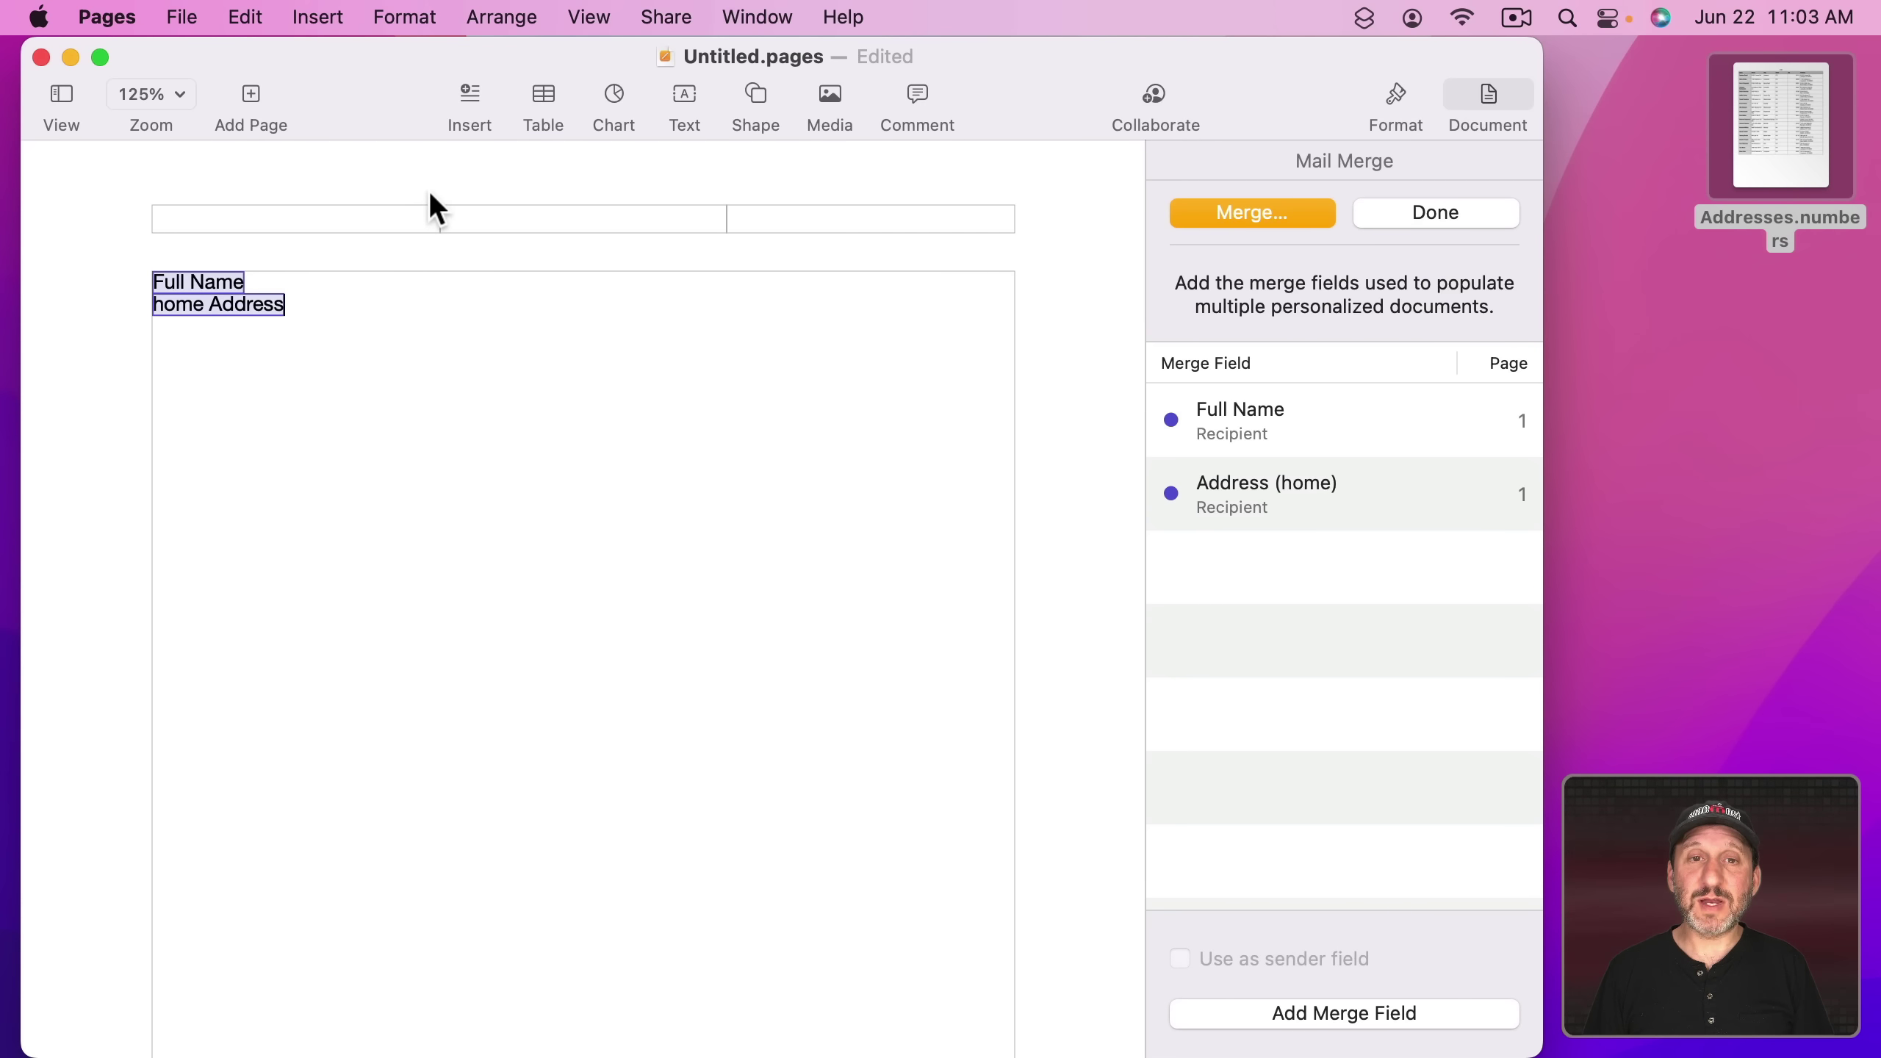
- Start the merge and set its source to the Addresses.numbers spreadsheet on the Desktop
click(1269, 216)
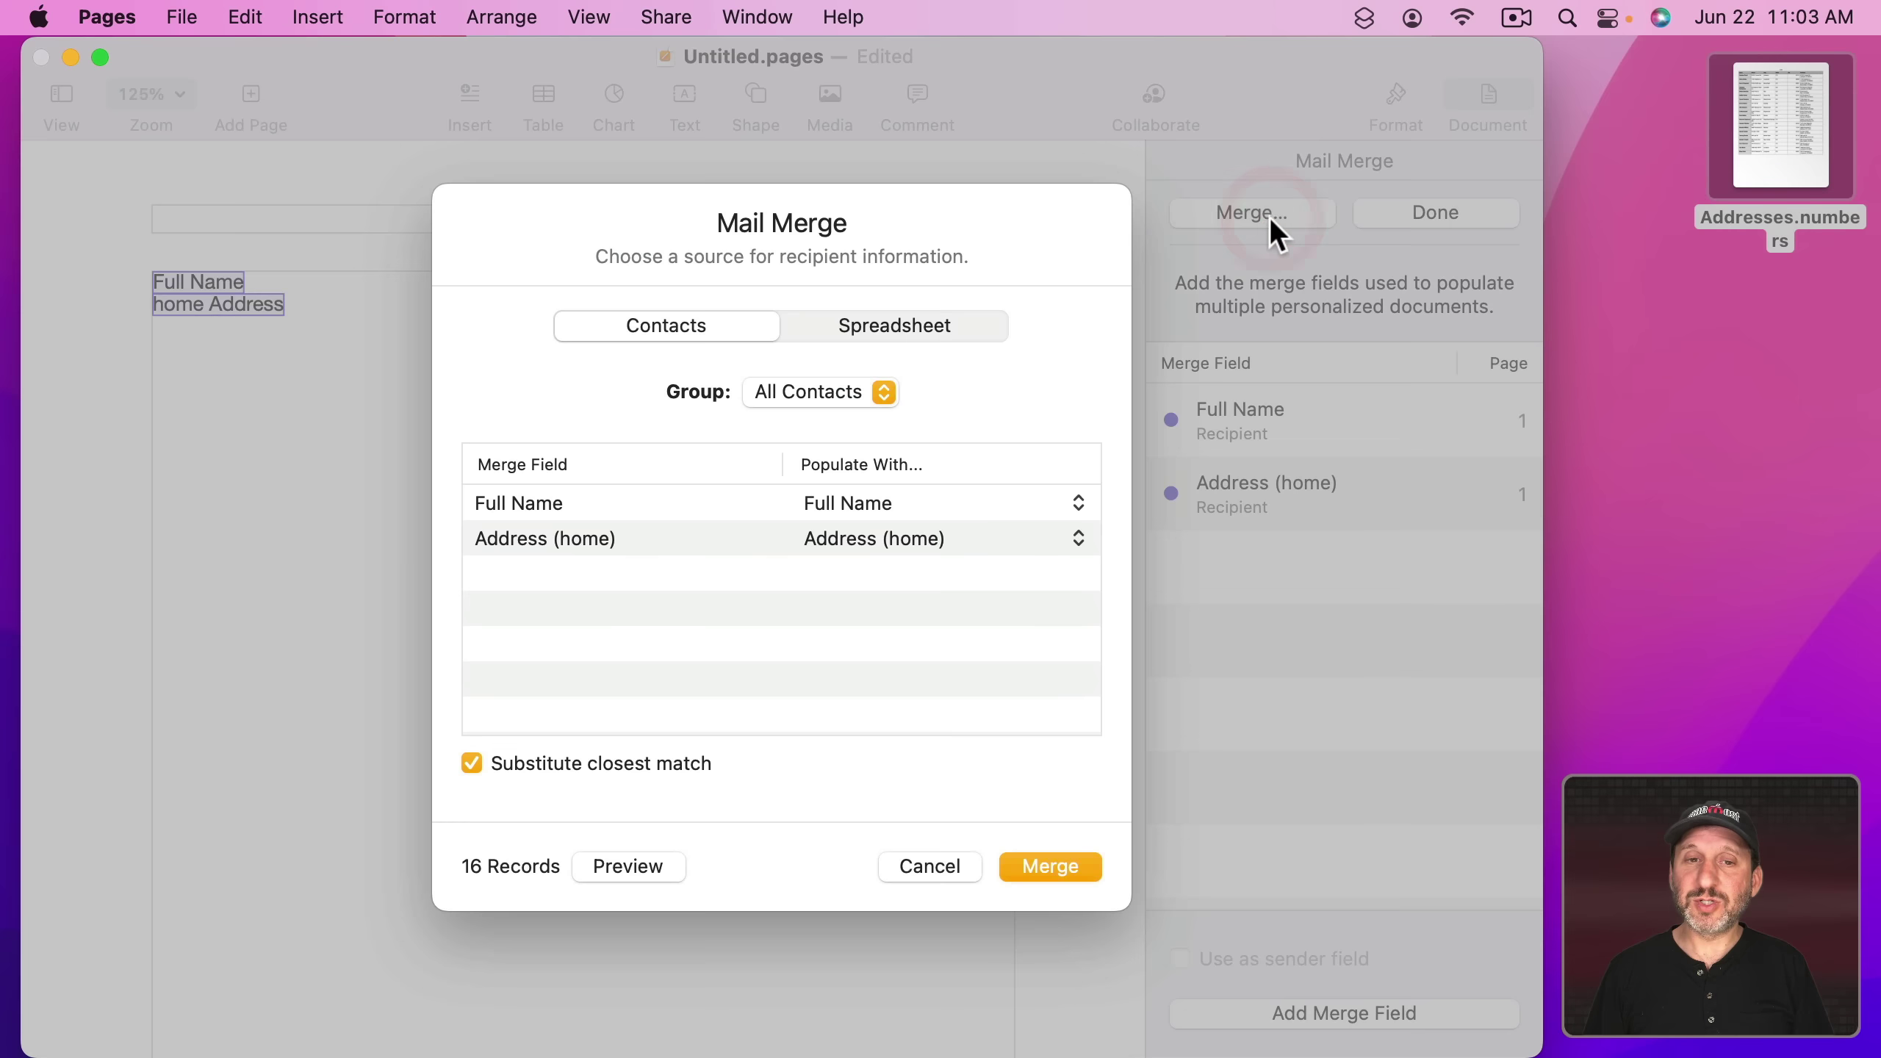
click(835, 319)
double_click(568, 312)
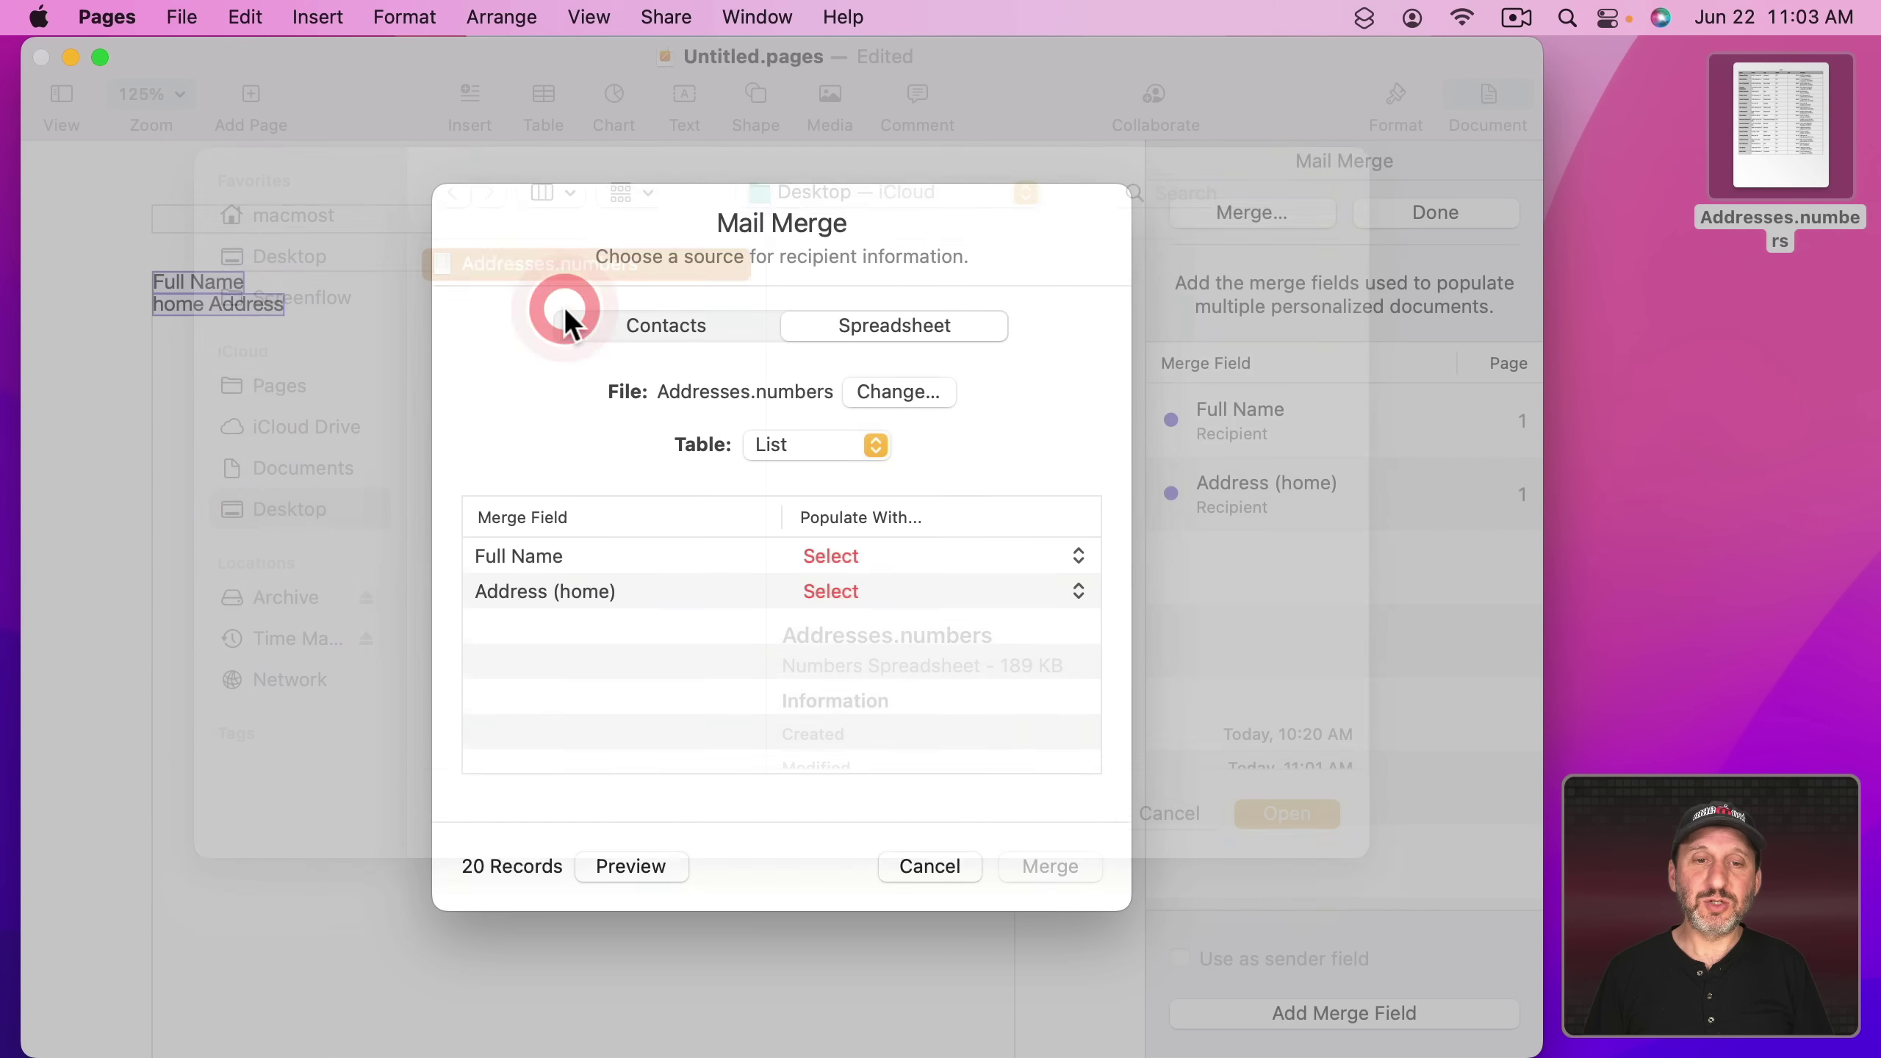
- Populate Full Name with the Name column and Address (home) with the Address column, and merge into a new document
click(855, 554)
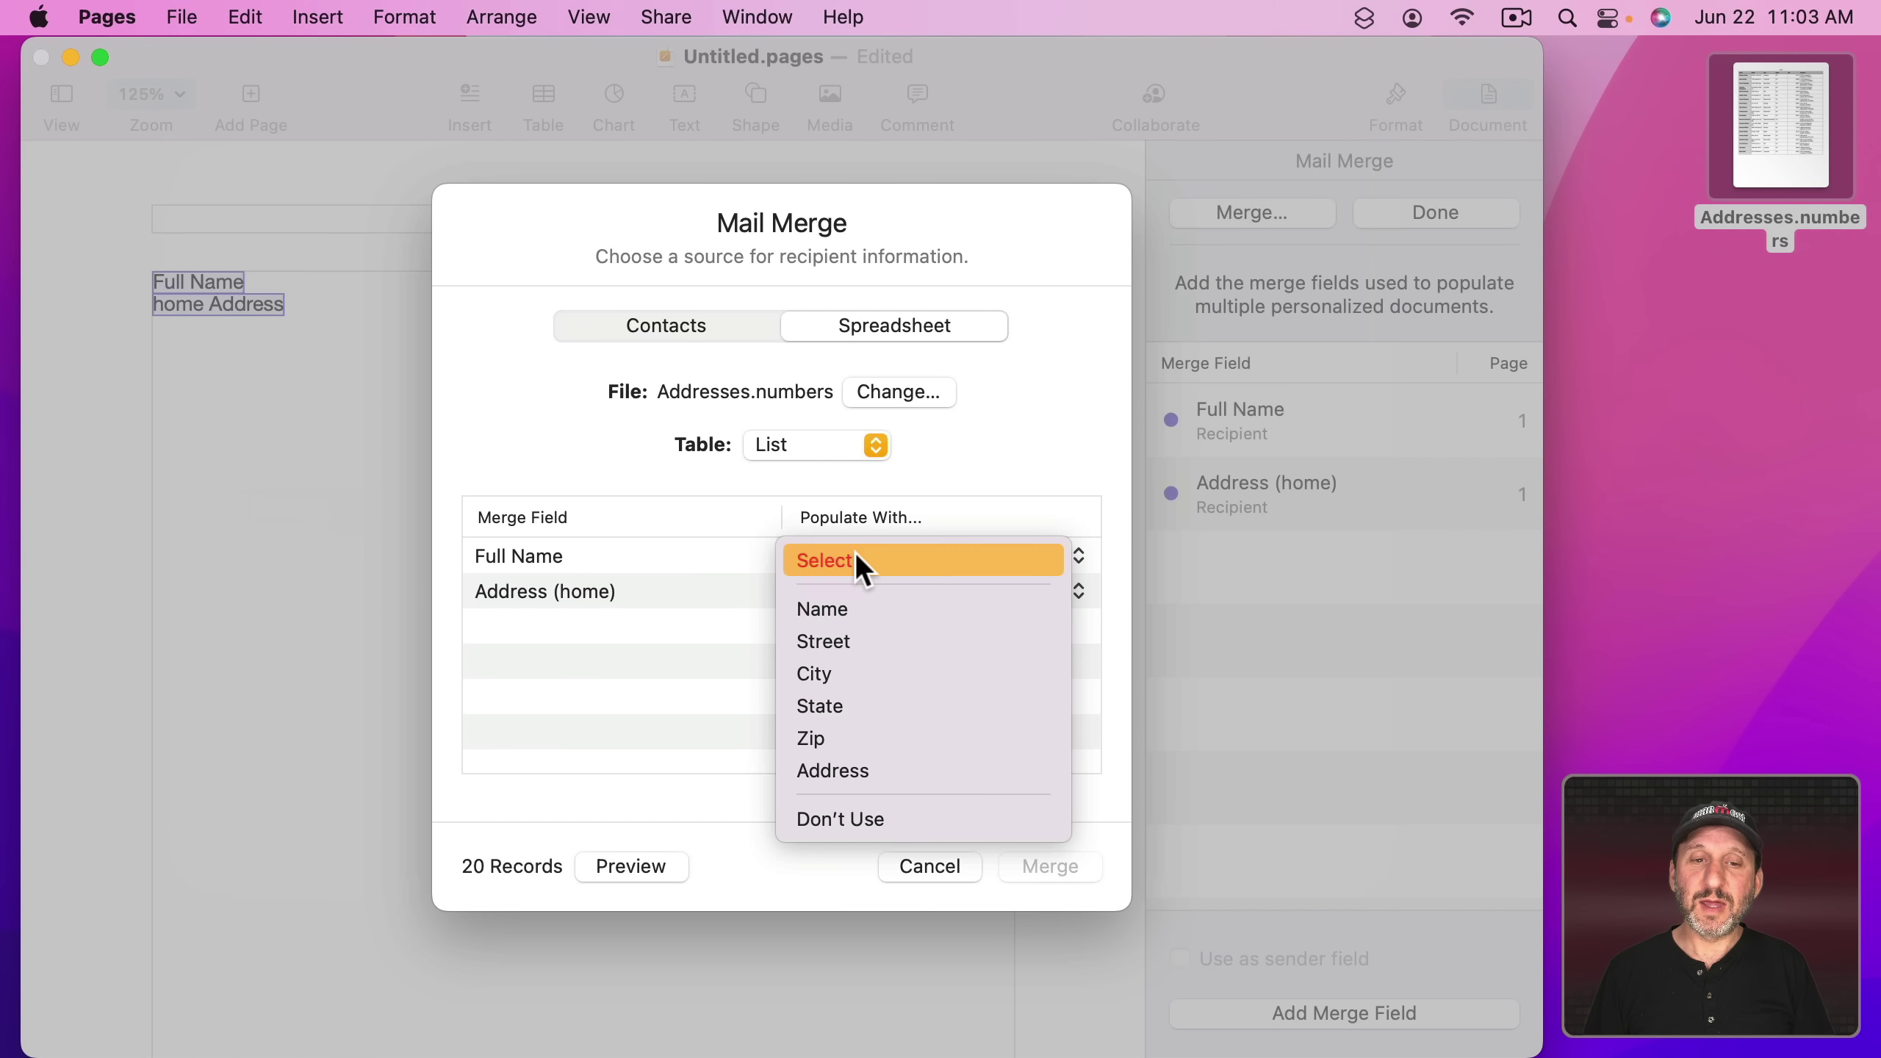
click(853, 600)
click(846, 591)
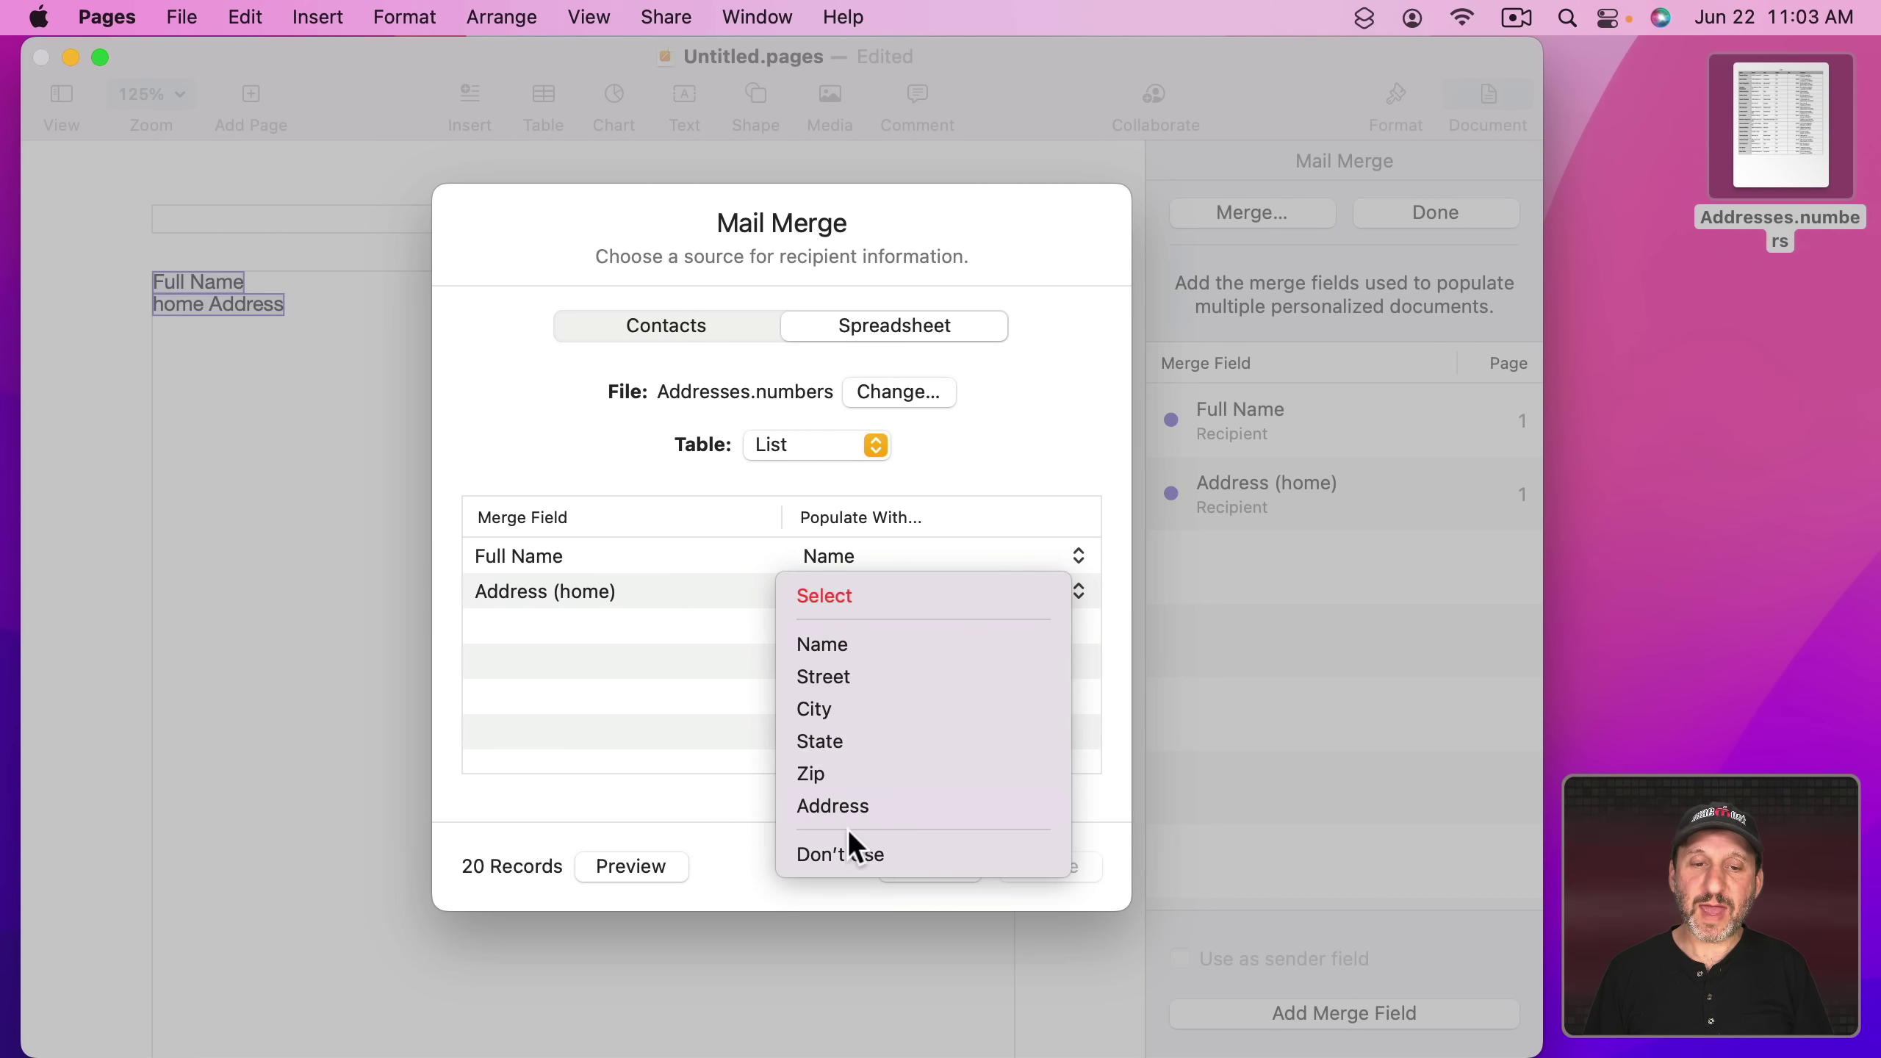
click(849, 806)
click(1045, 874)
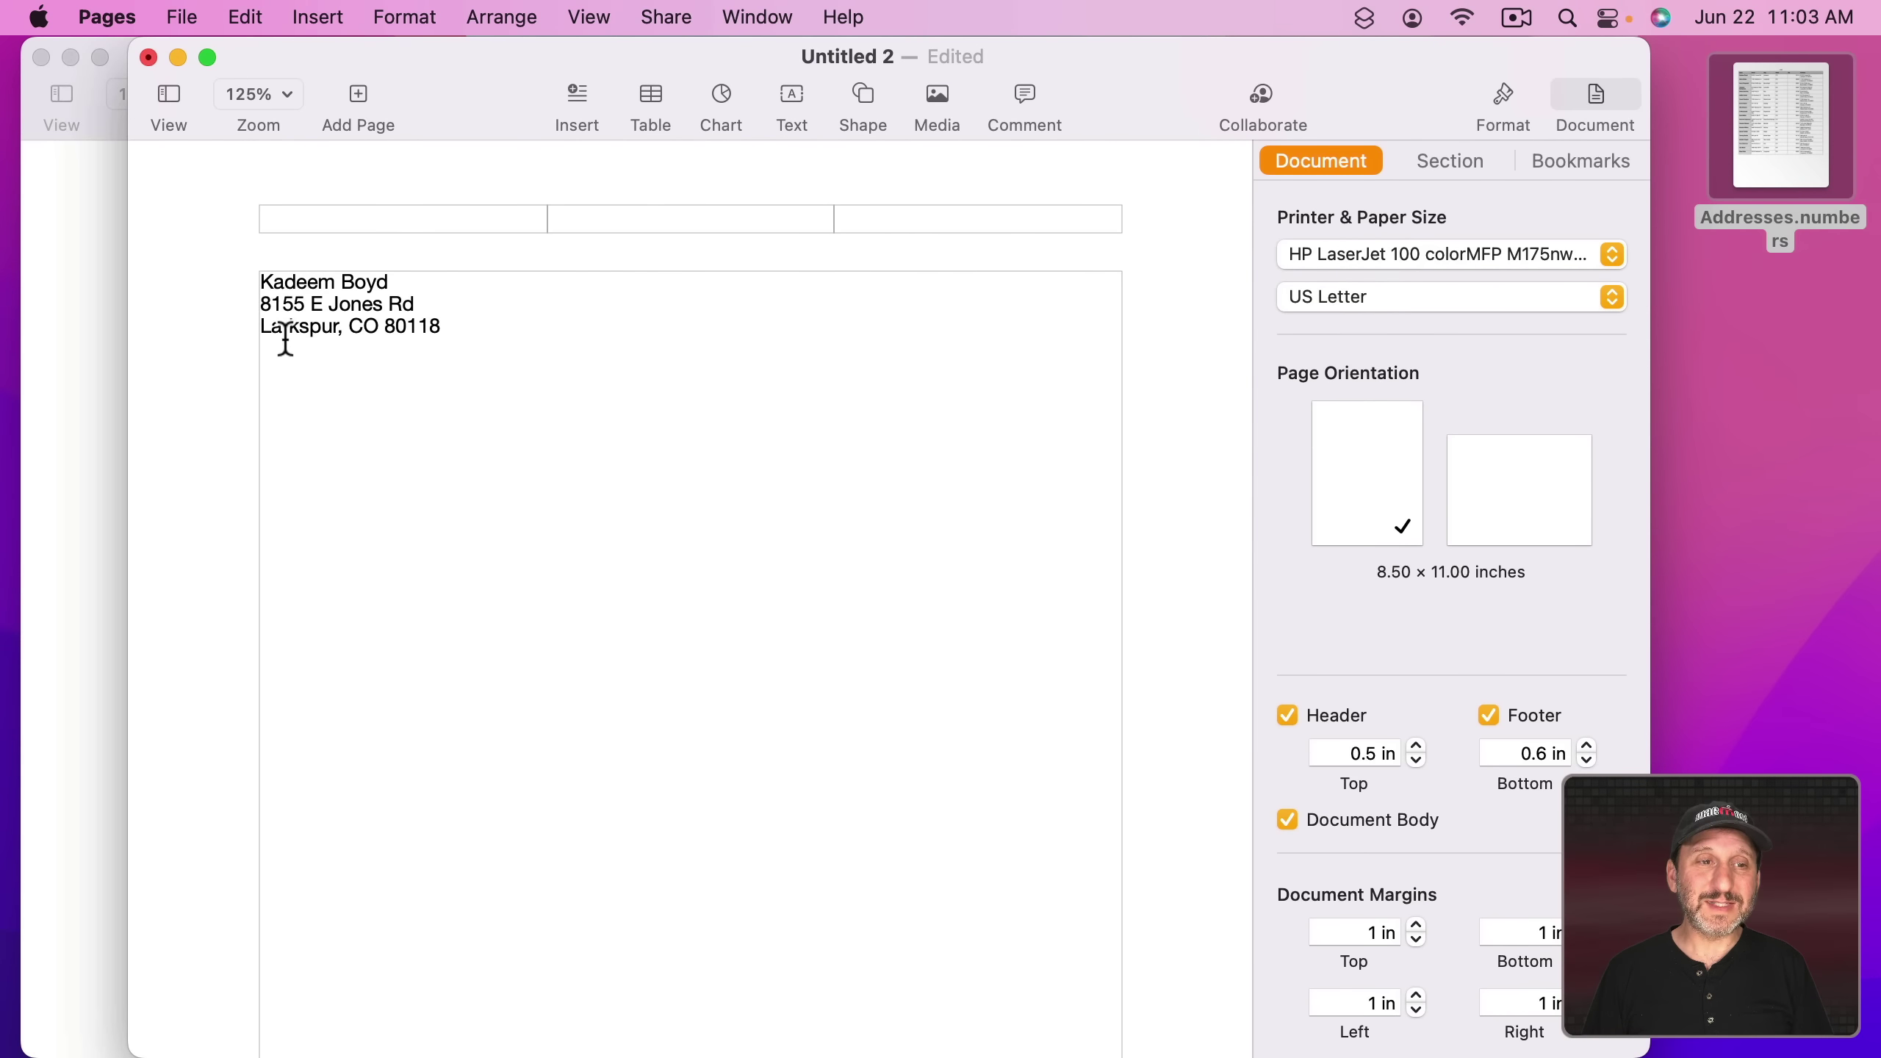
- Look through the merged letter pages and close the merged document
scroll(420, 533, down, 15)
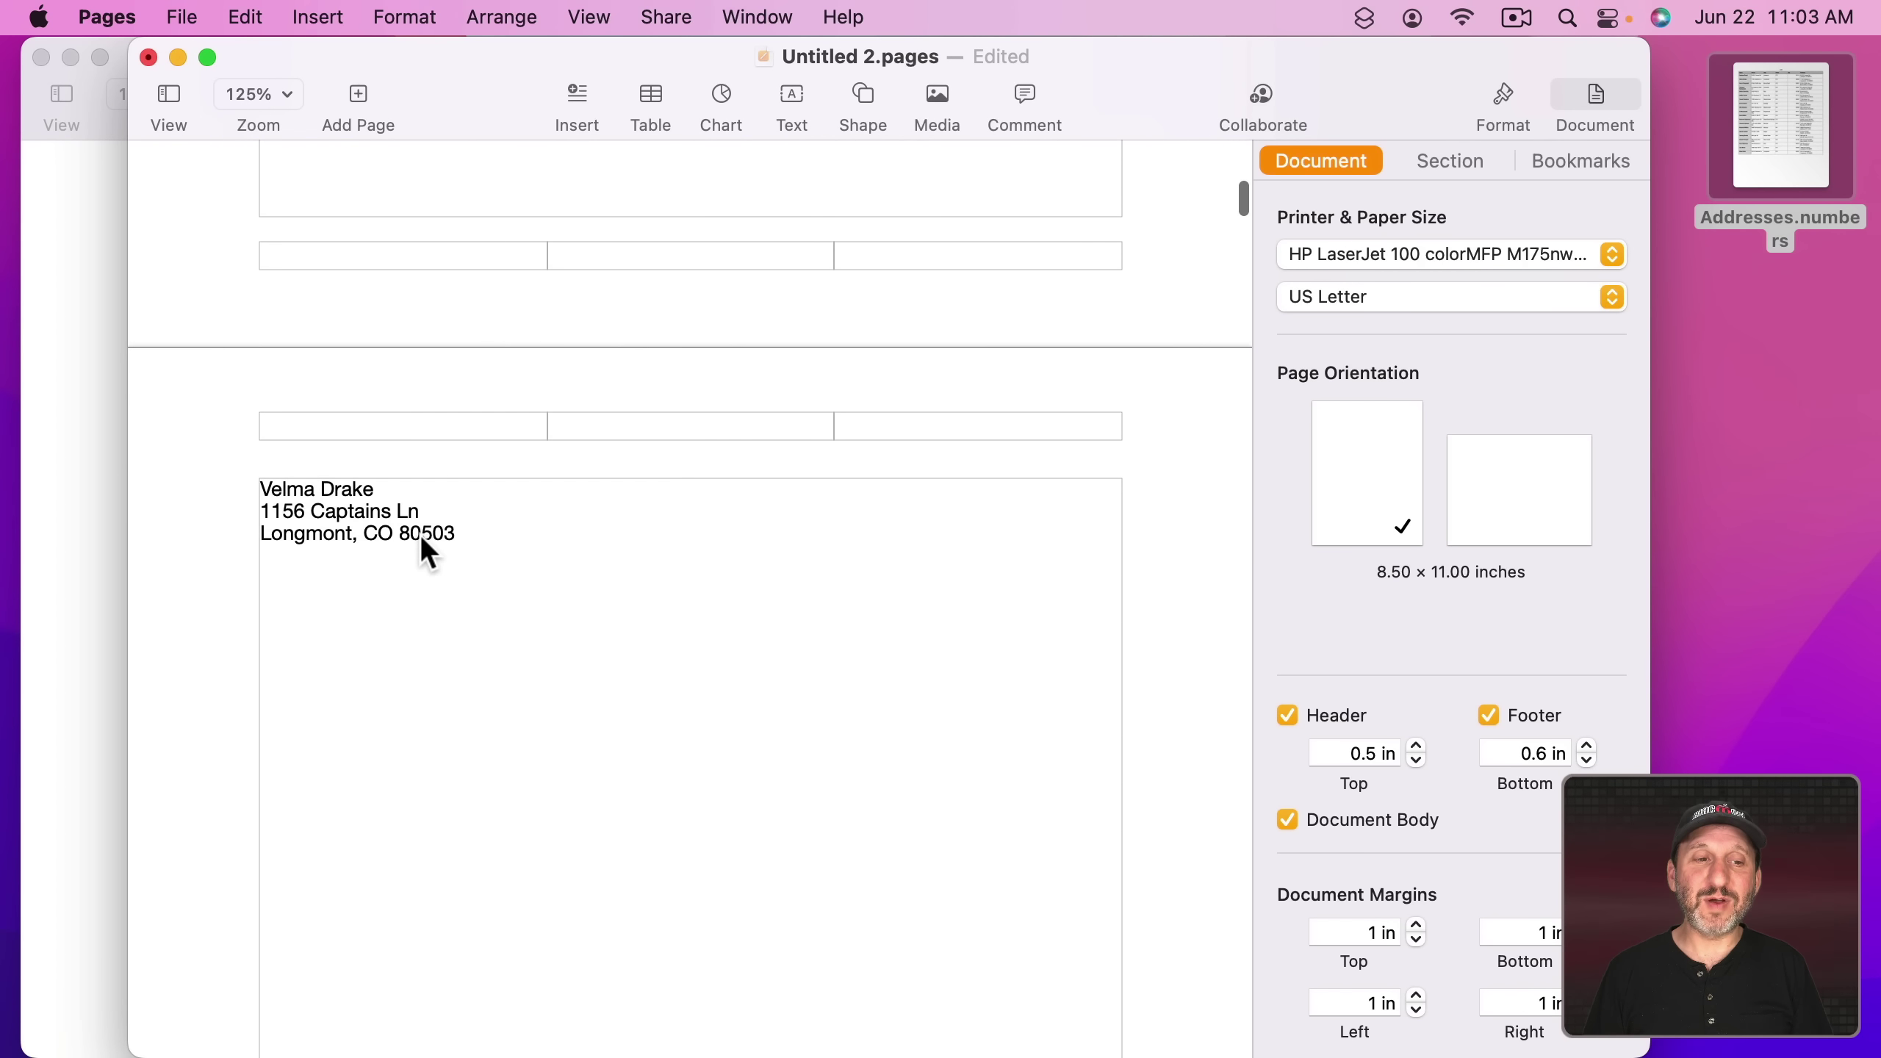
scroll(420, 535, down, 15)
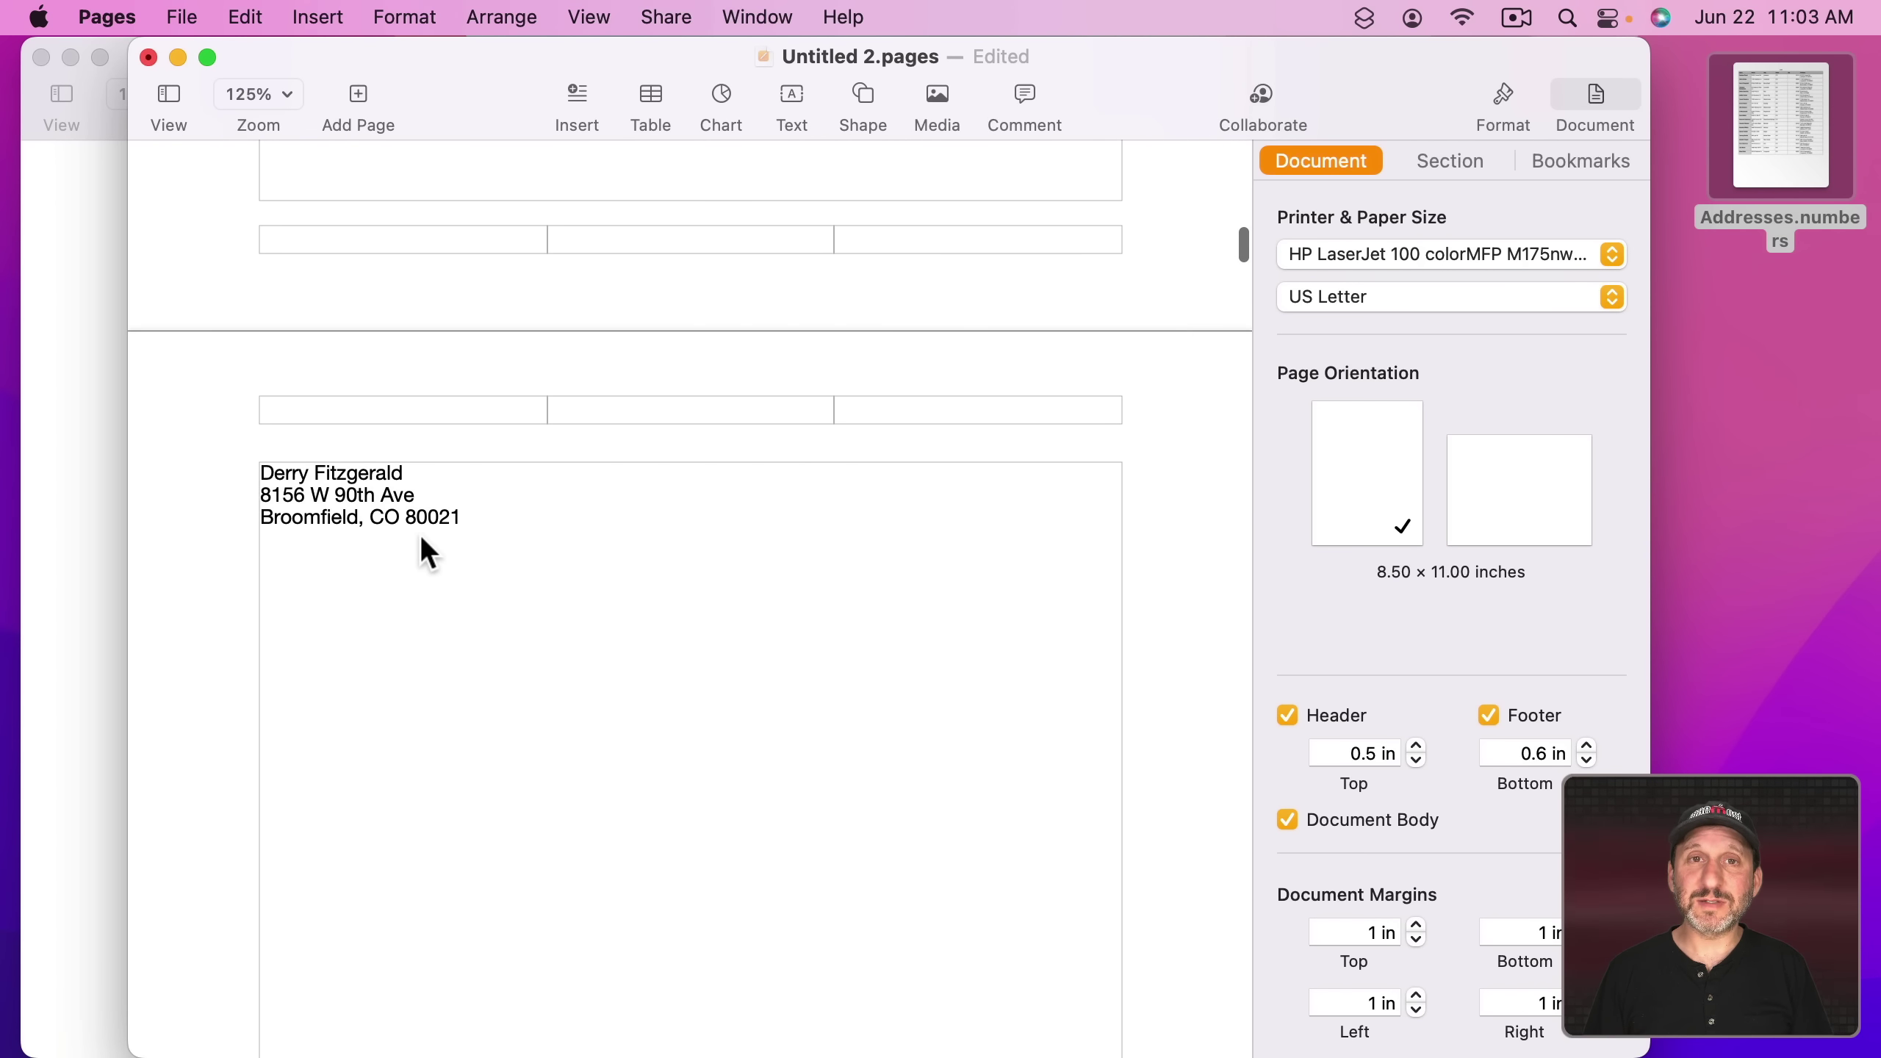
key(cmd+w)
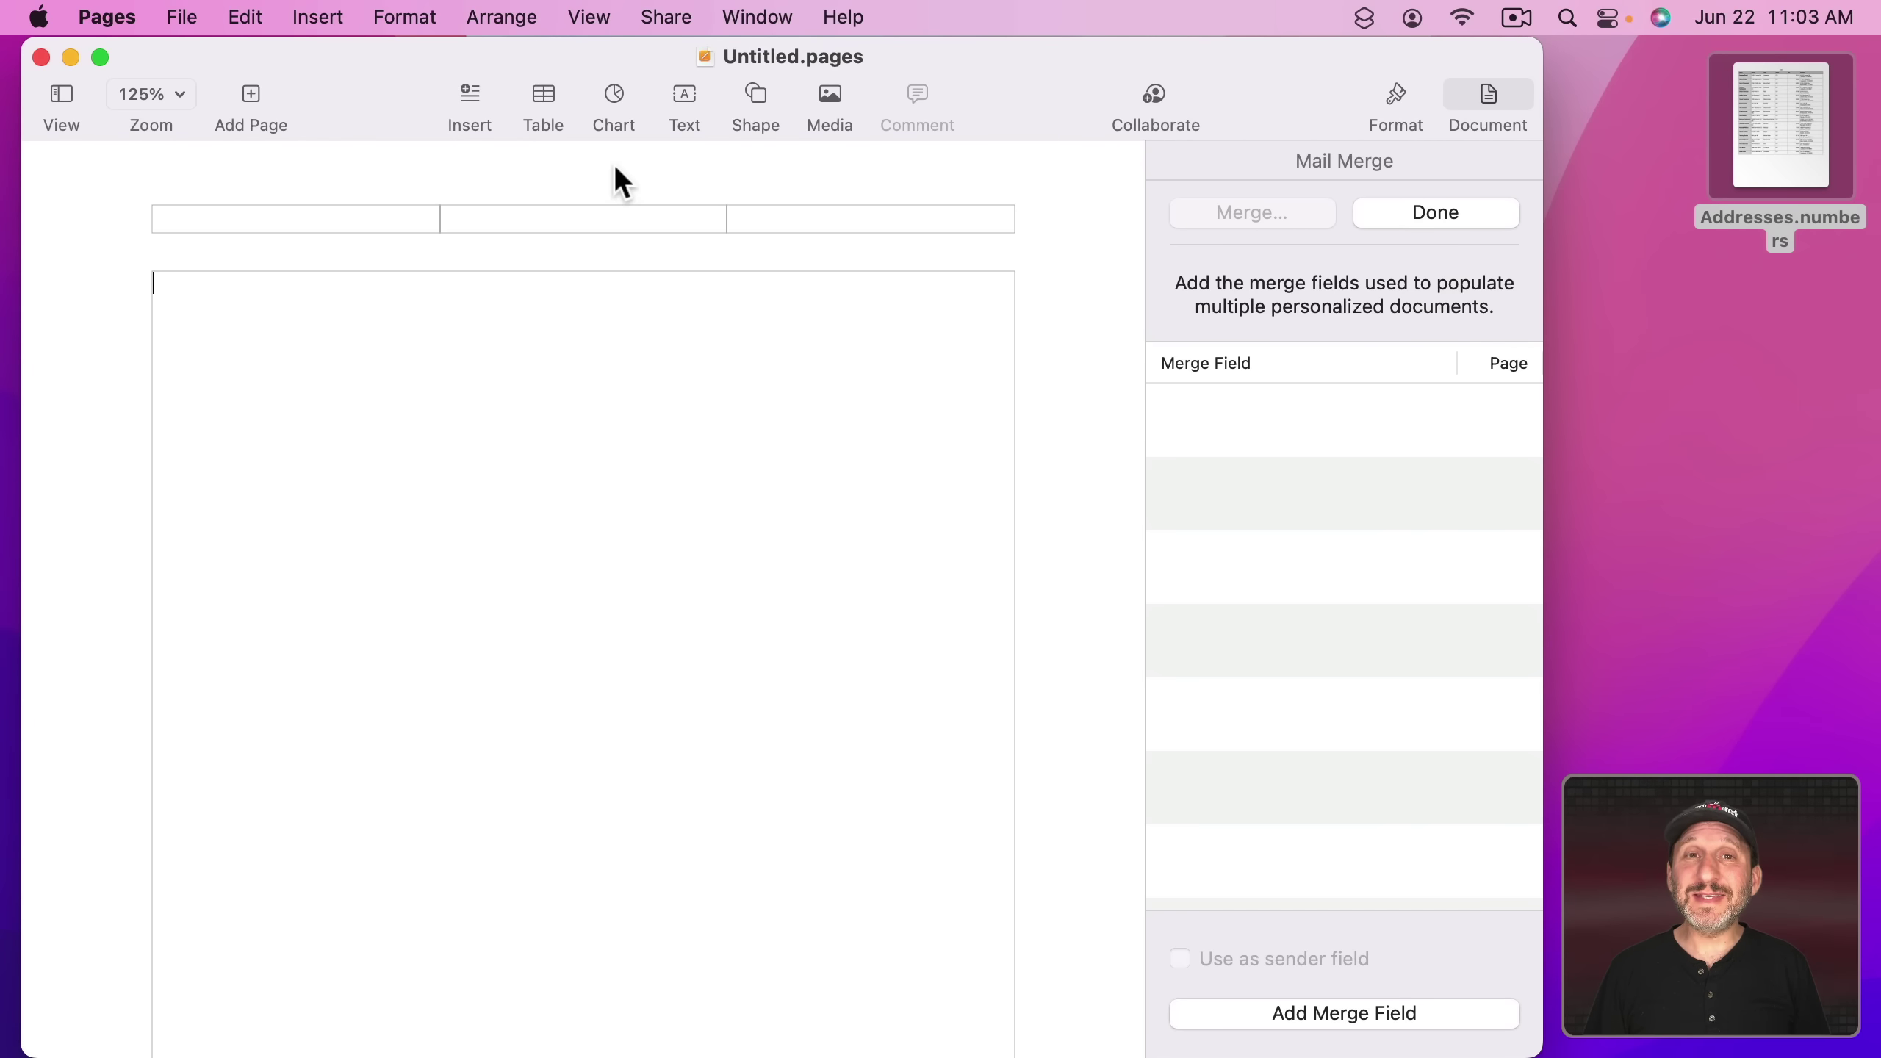
- Insert a text box near the top of the page and replace its placeholder text with a Full Name merge field
click(684, 91)
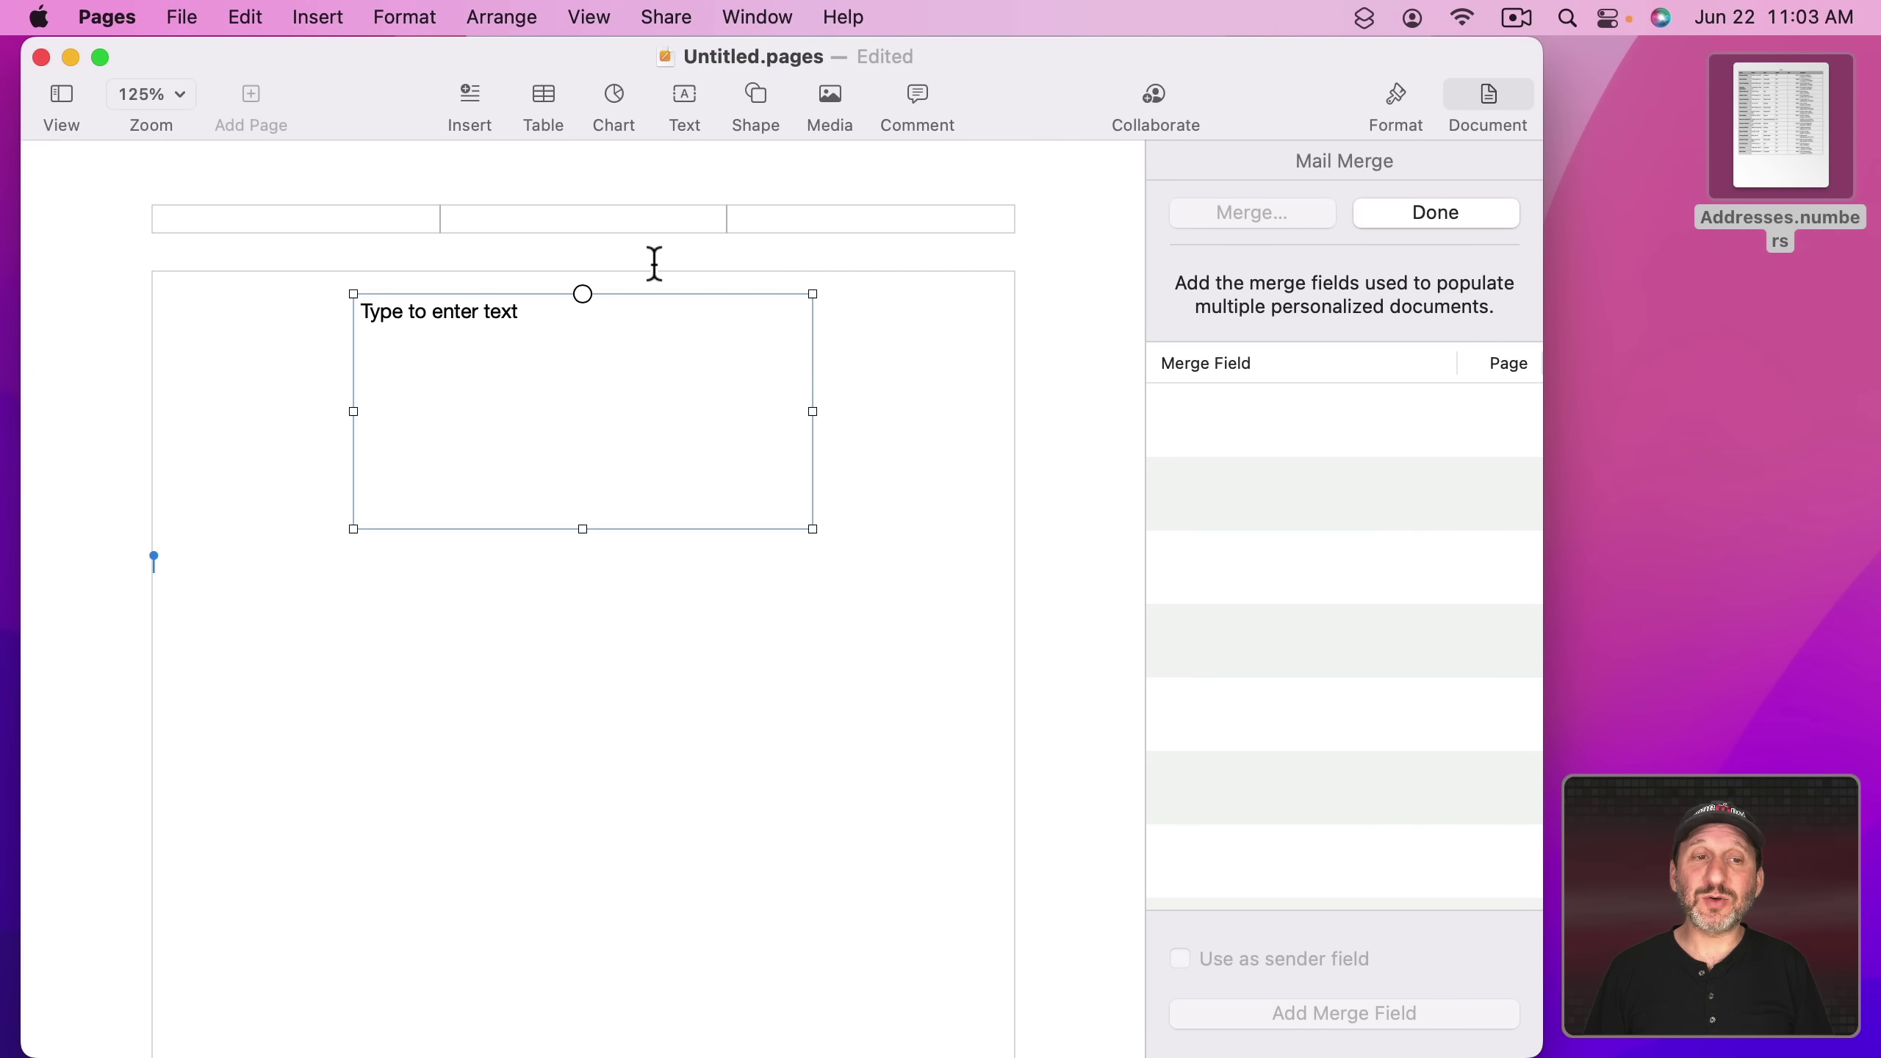
double_click(485, 324)
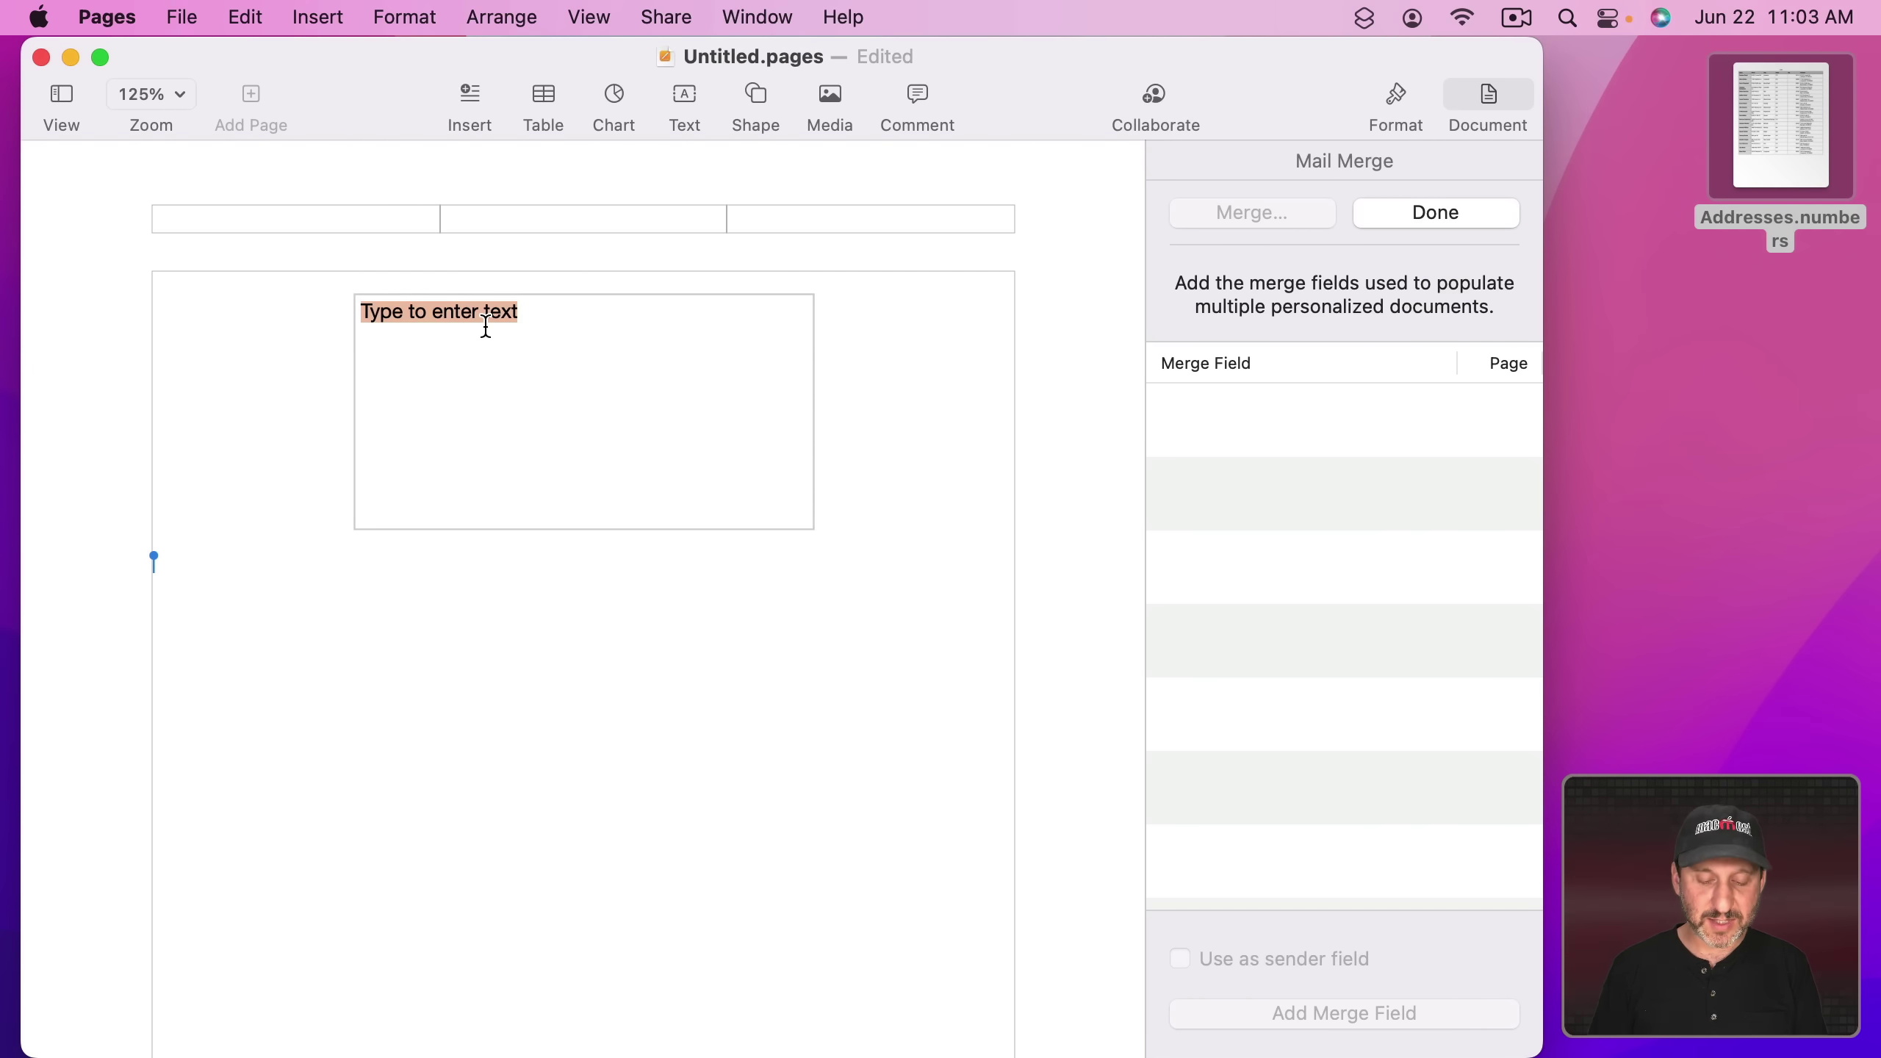
key(BackSpace)
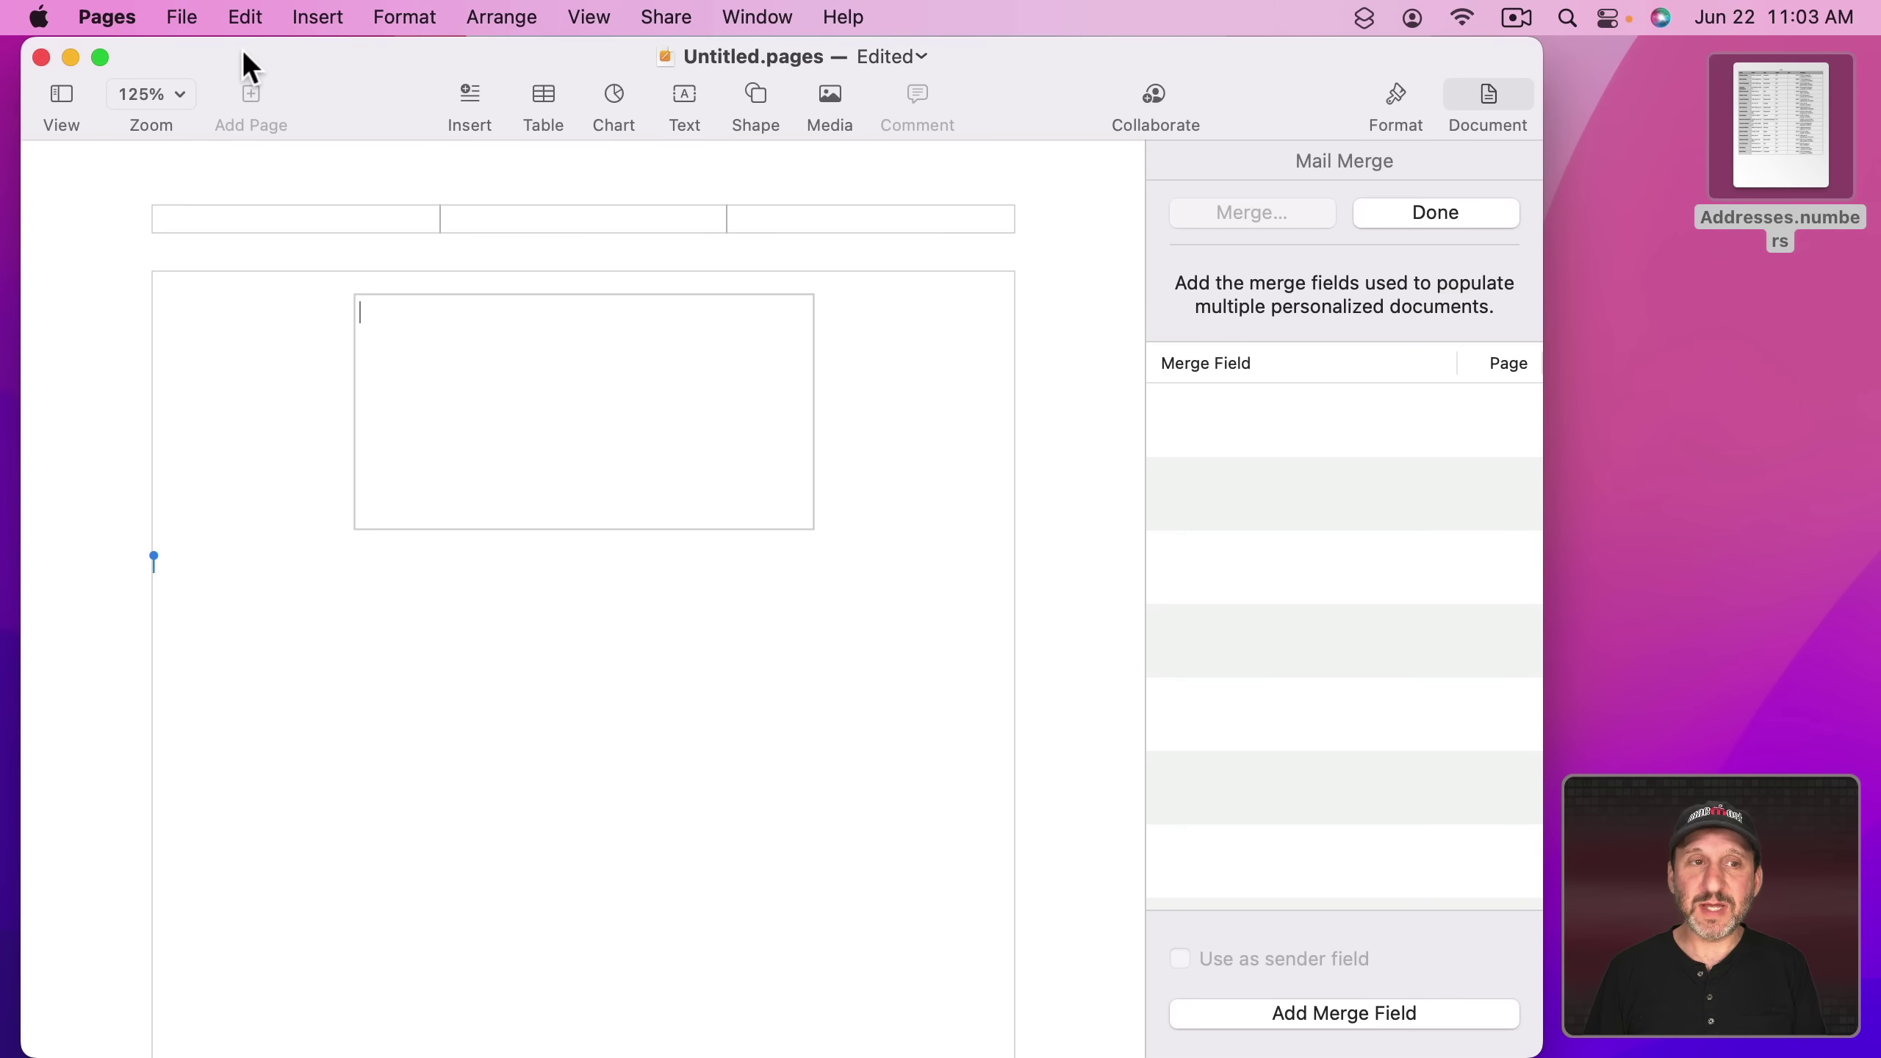
click(303, 15)
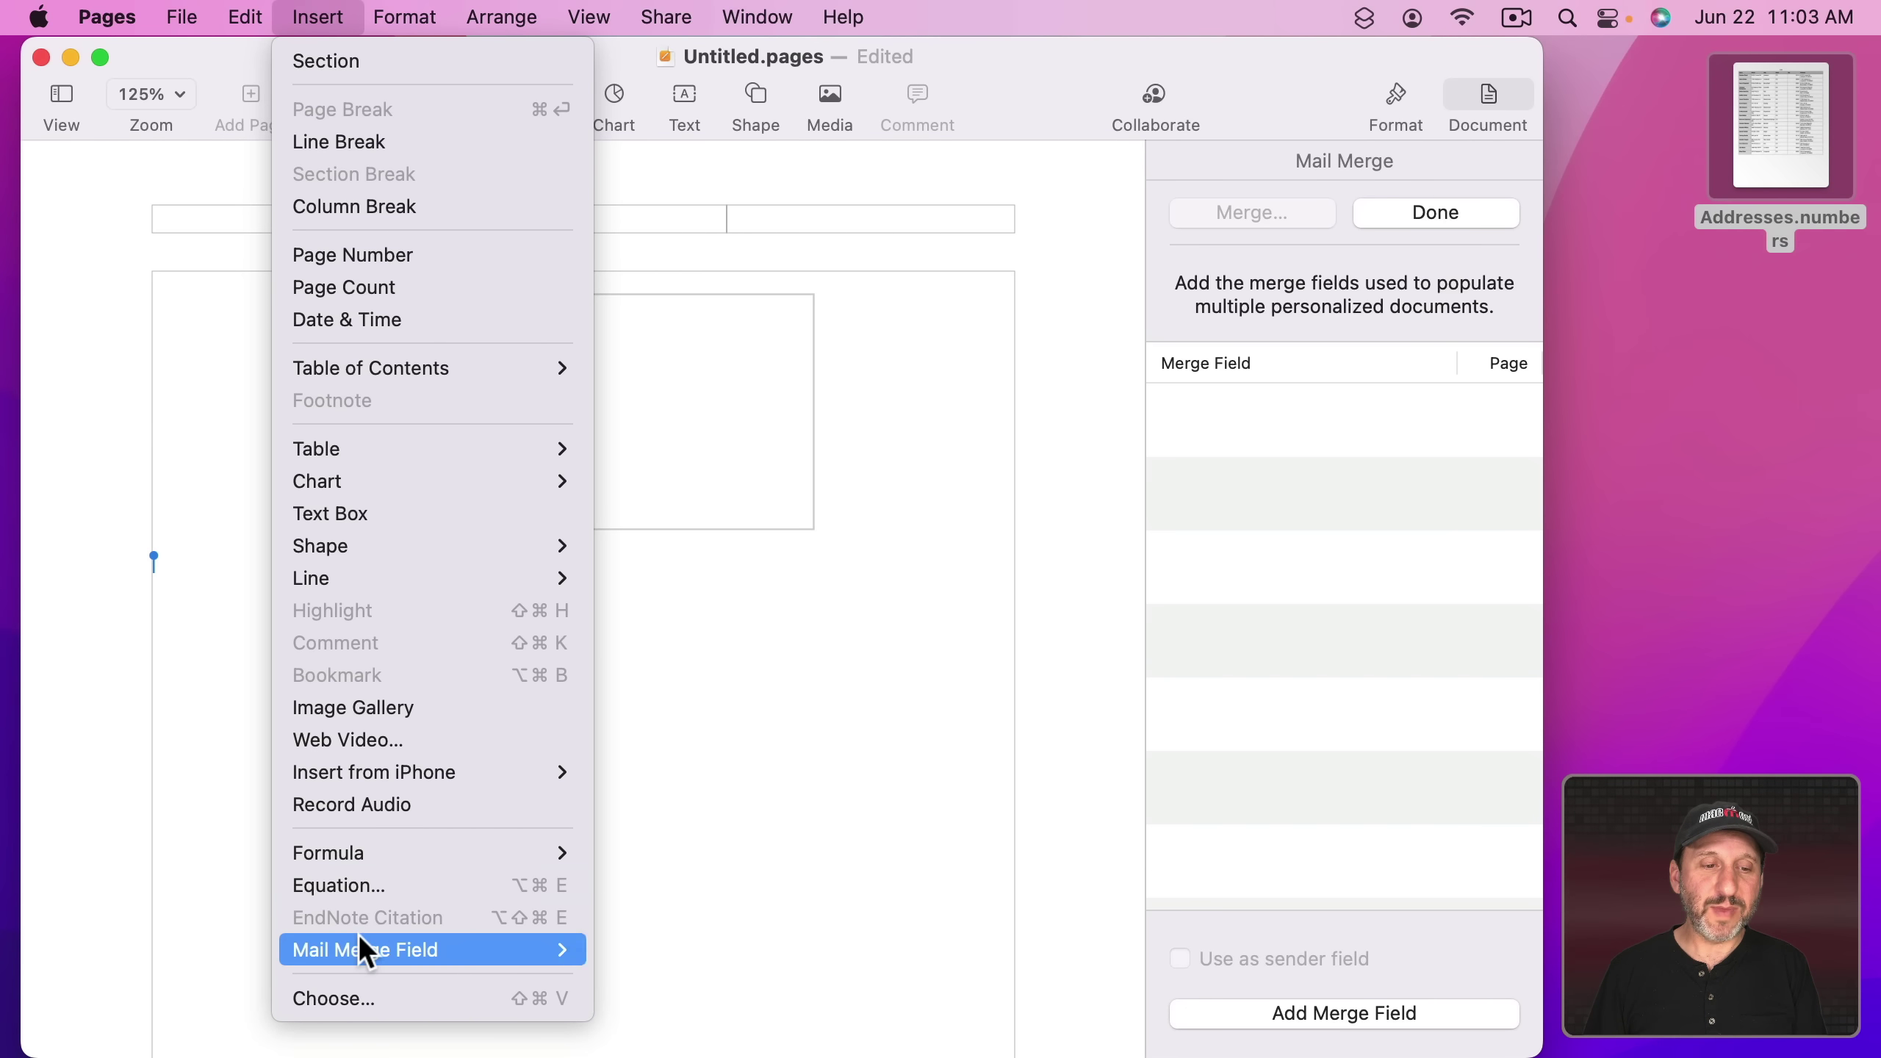
mouse_move(358, 936)
click(718, 738)
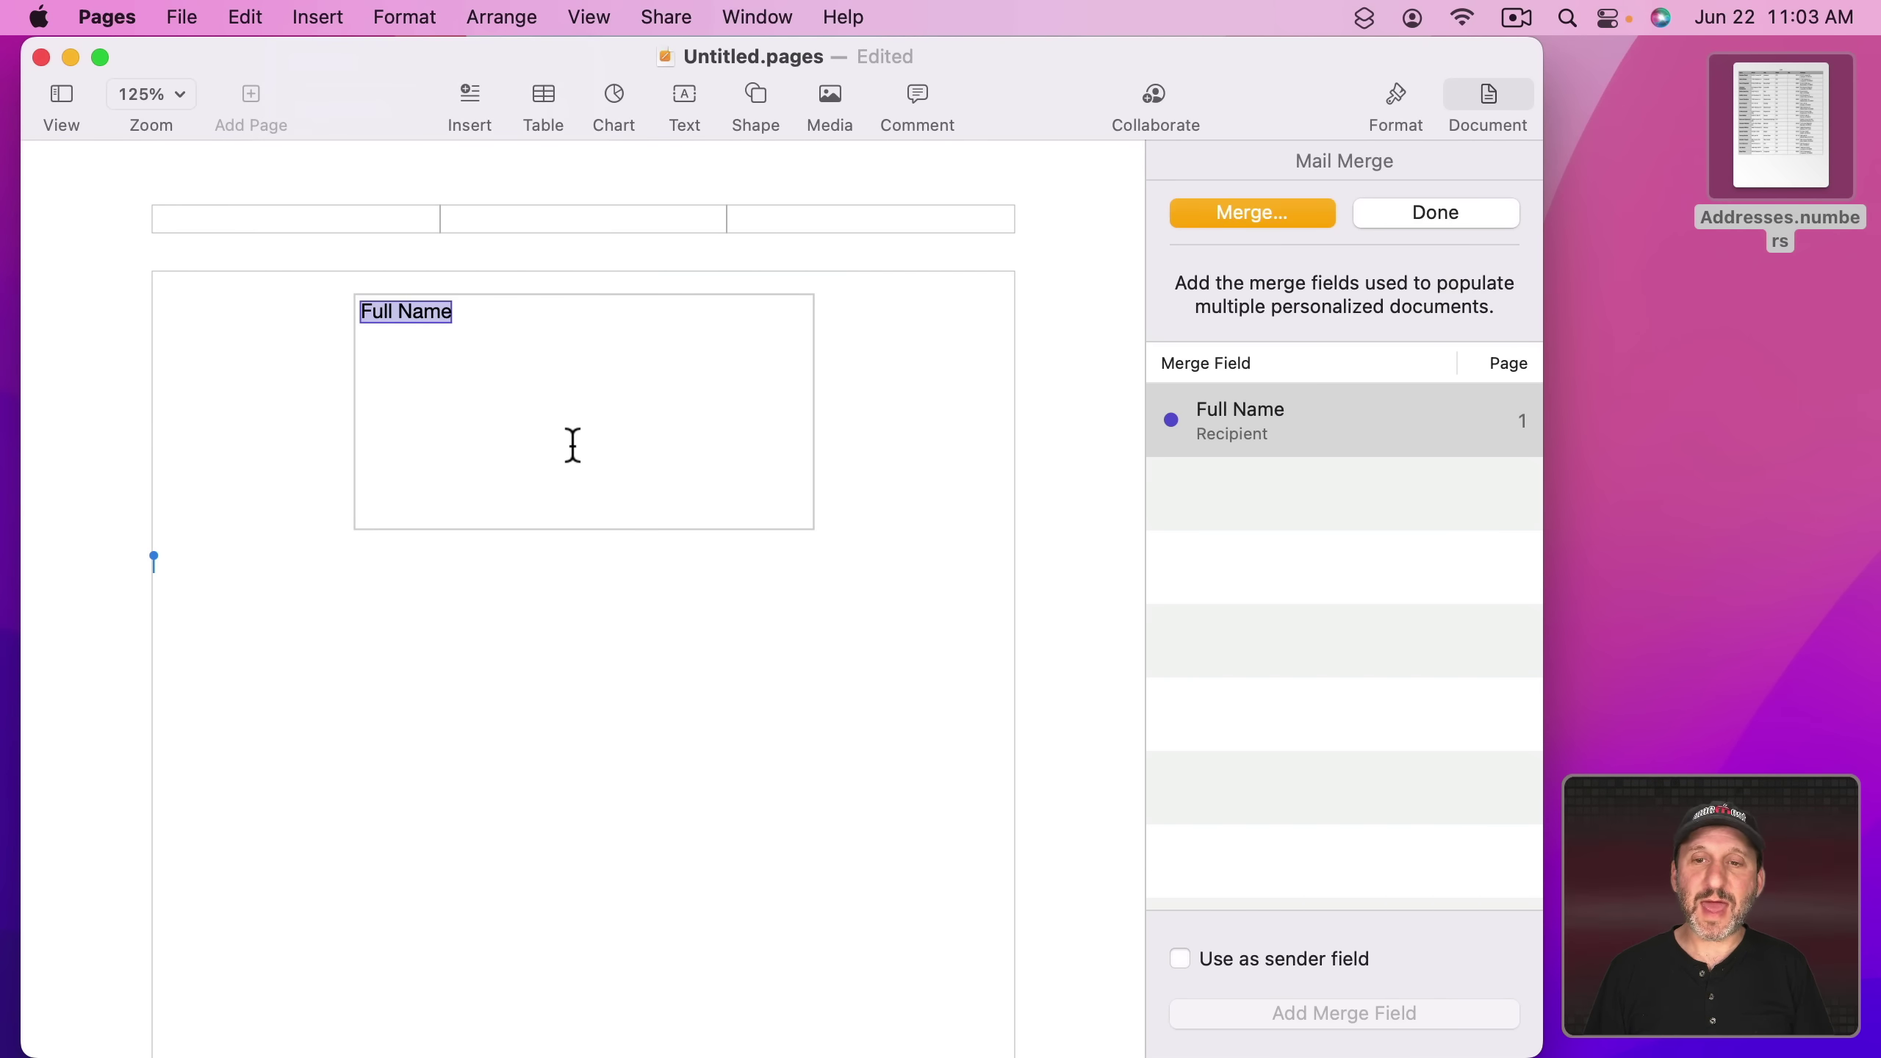
- Check the merge source settings without merging, and move the Full Name text box lower on the page
click(1257, 213)
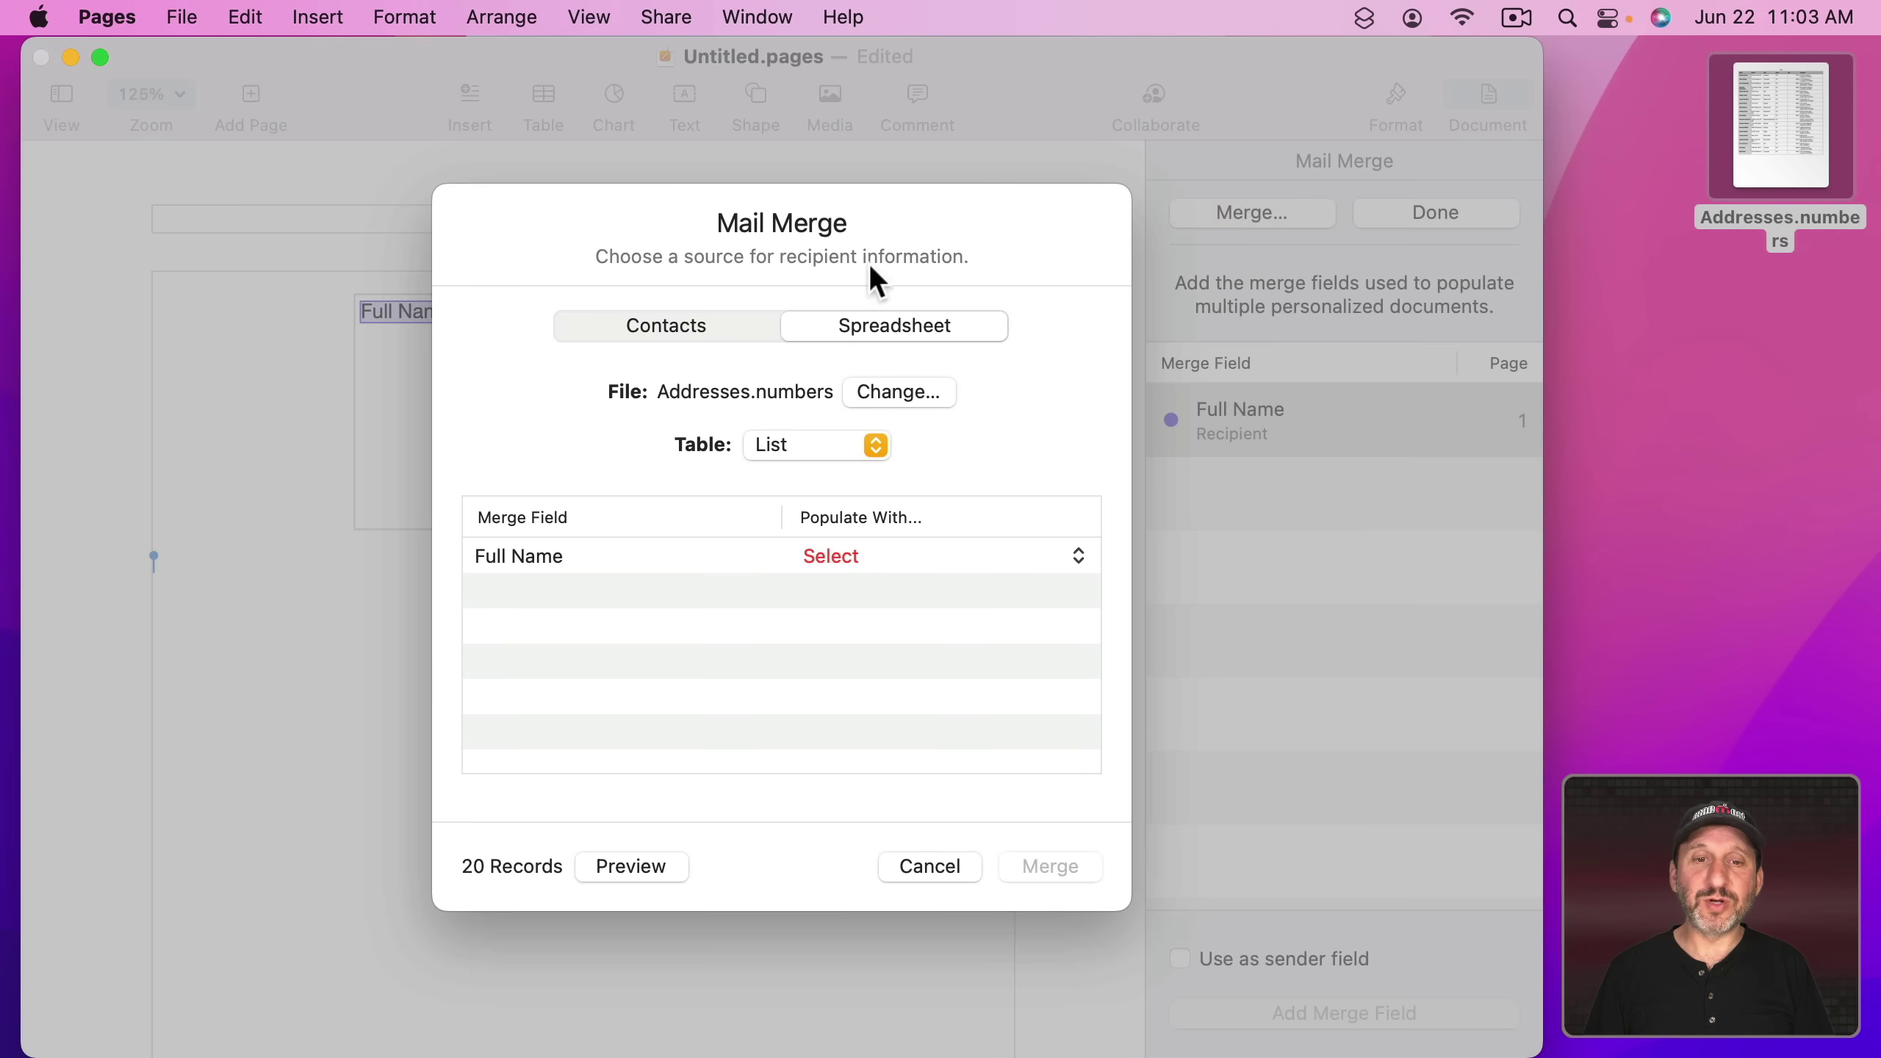
click(910, 862)
click(252, 374)
click(491, 349)
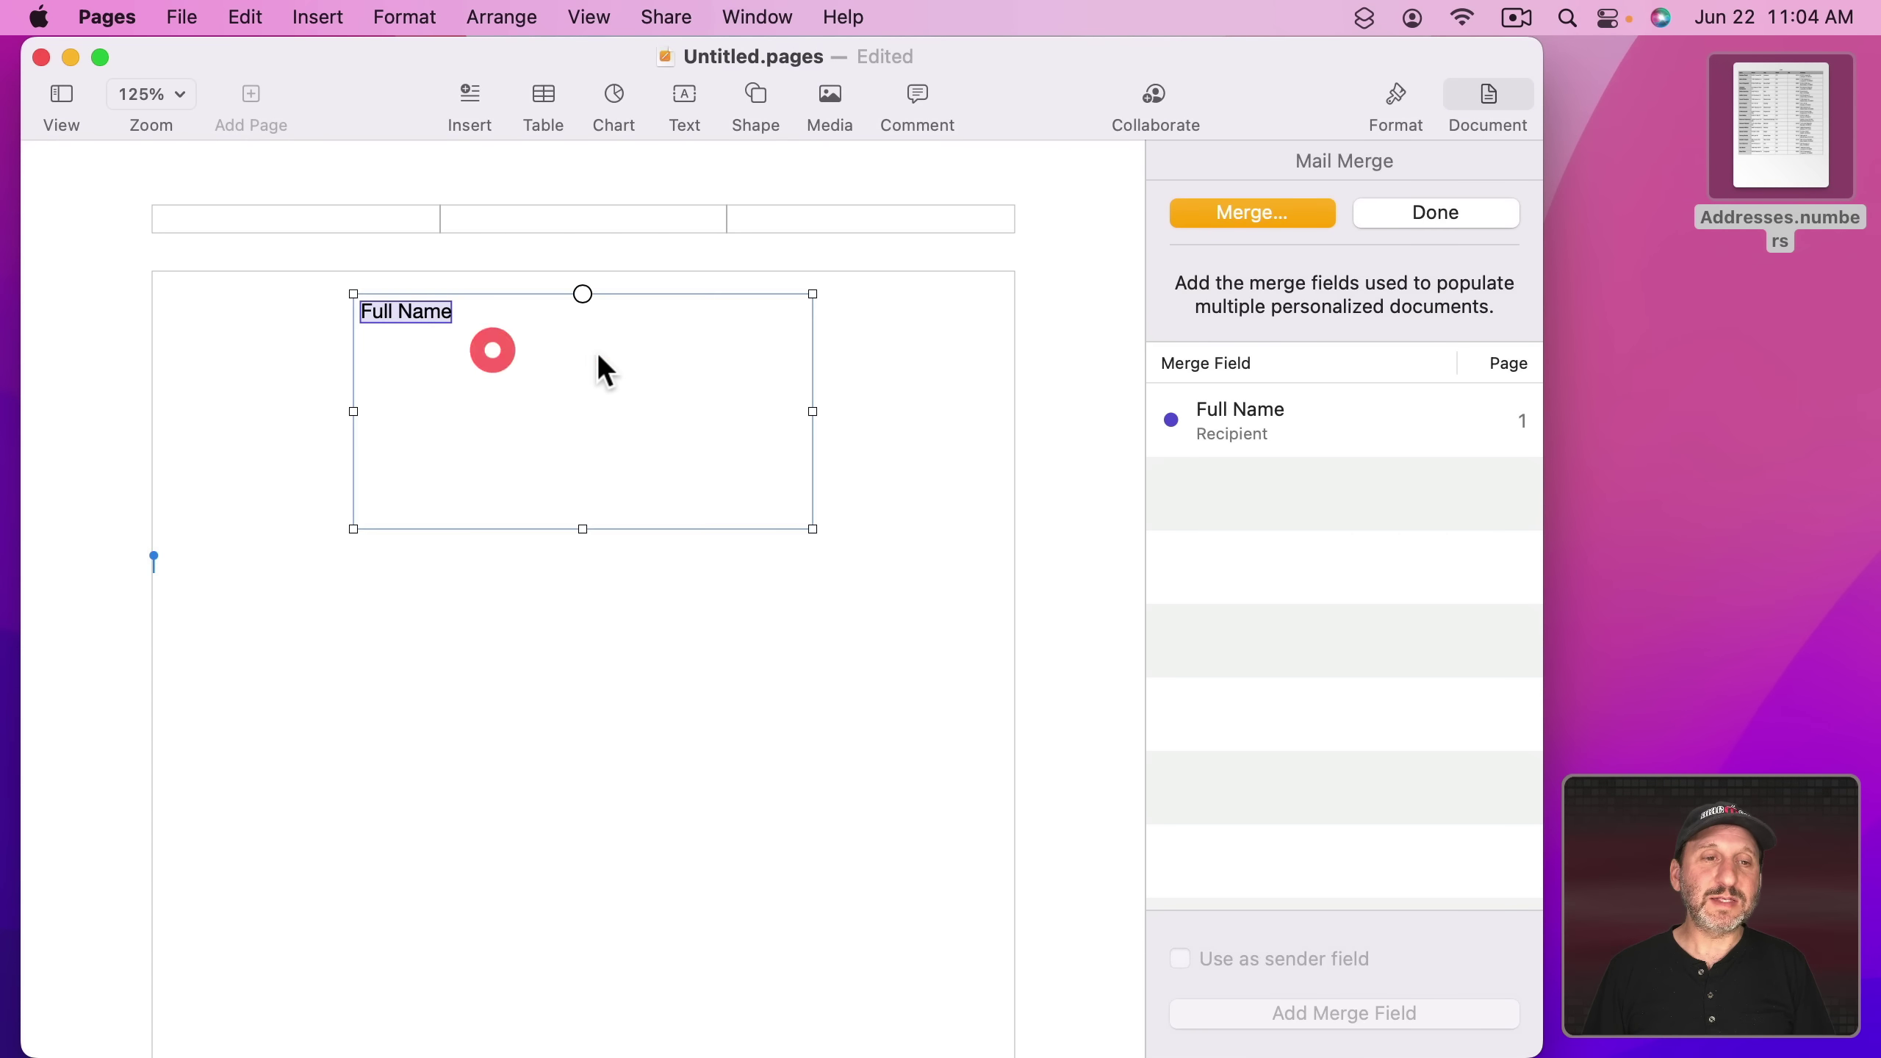
drag(601, 370, 621, 413)
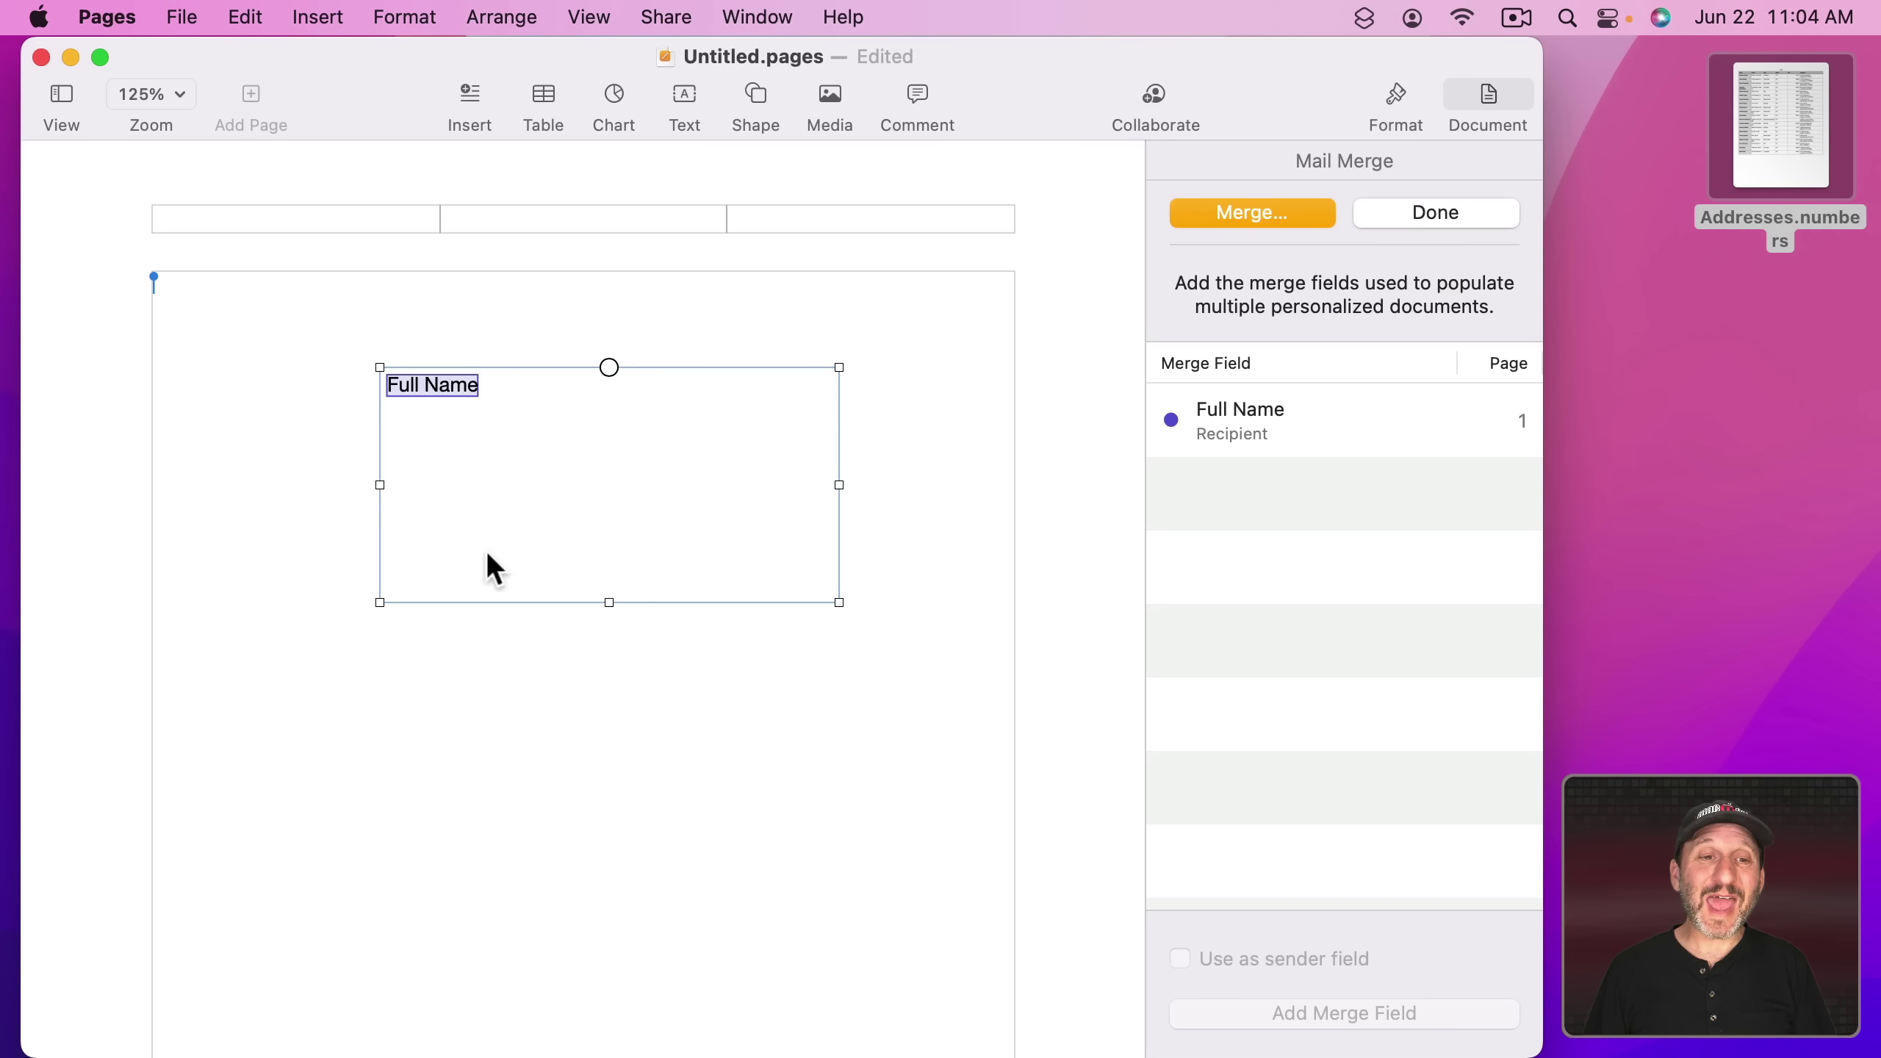
- Convert the document to page layout and check its merge source settings without merging
click(181, 17)
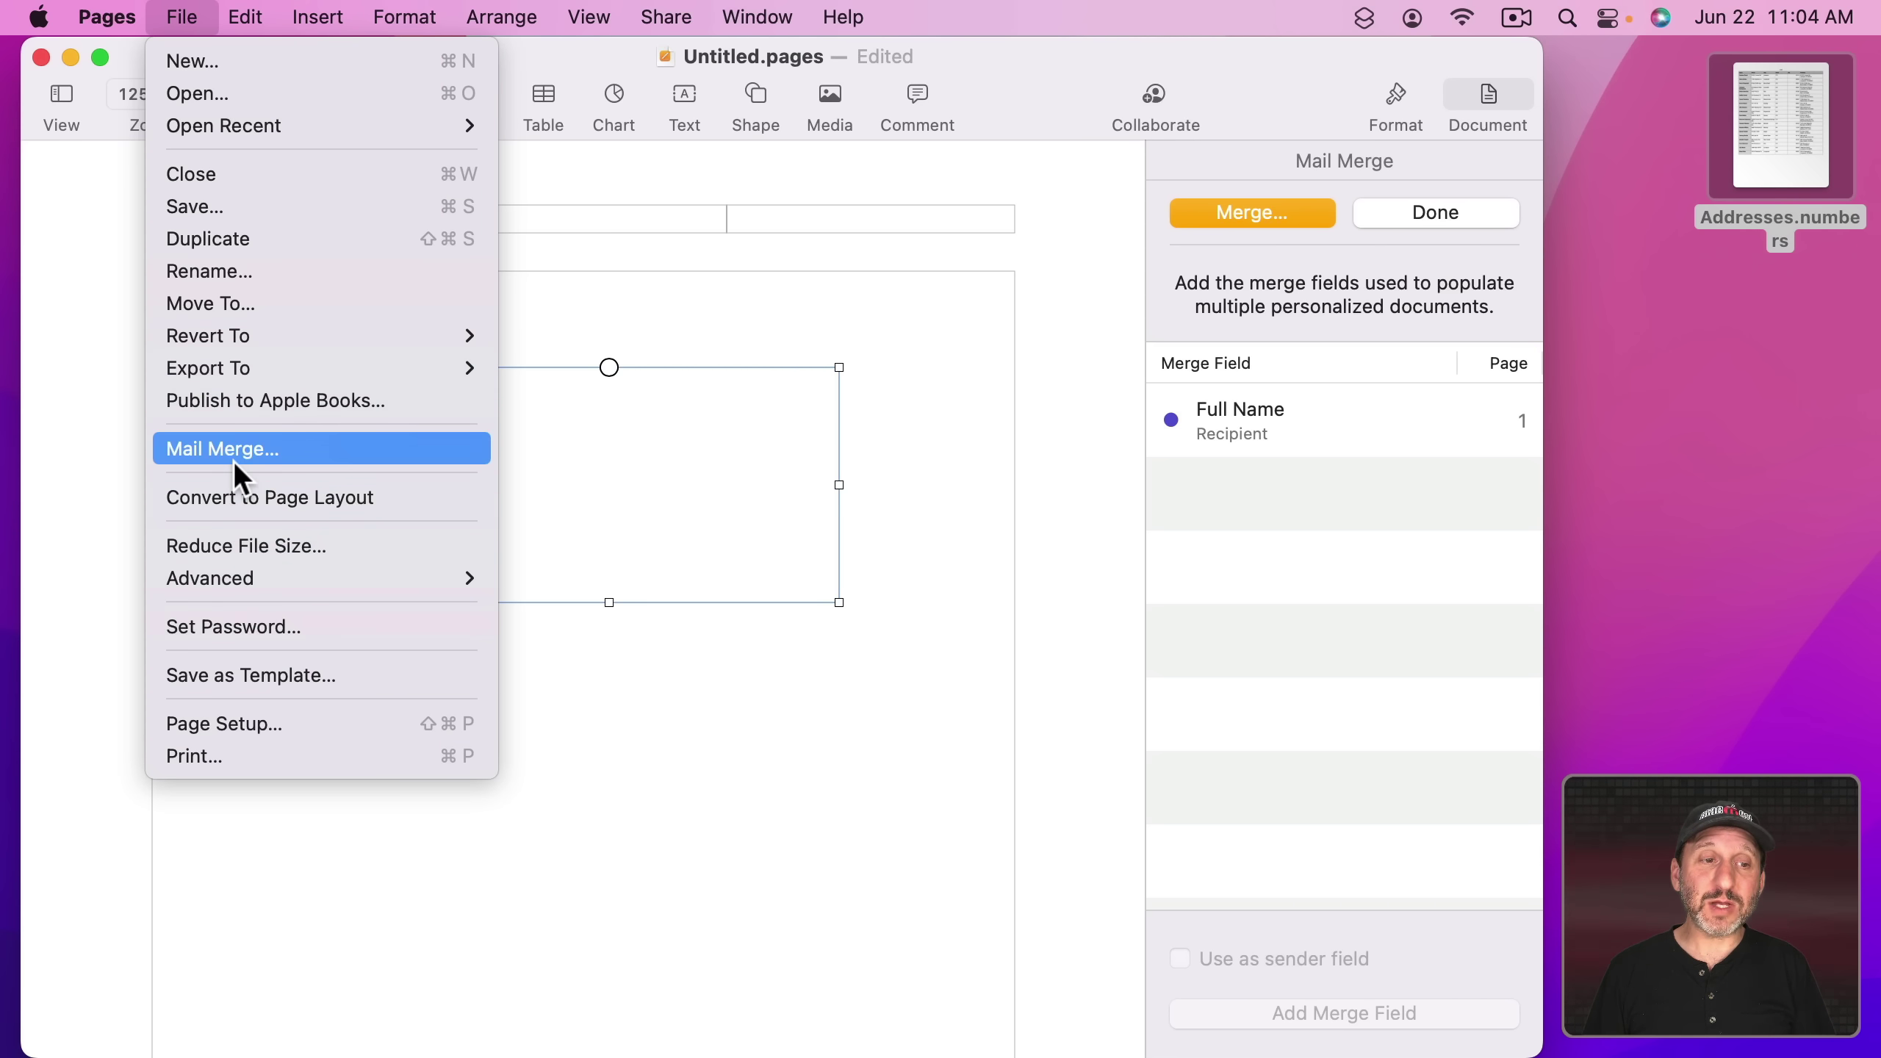
click(234, 498)
click(870, 684)
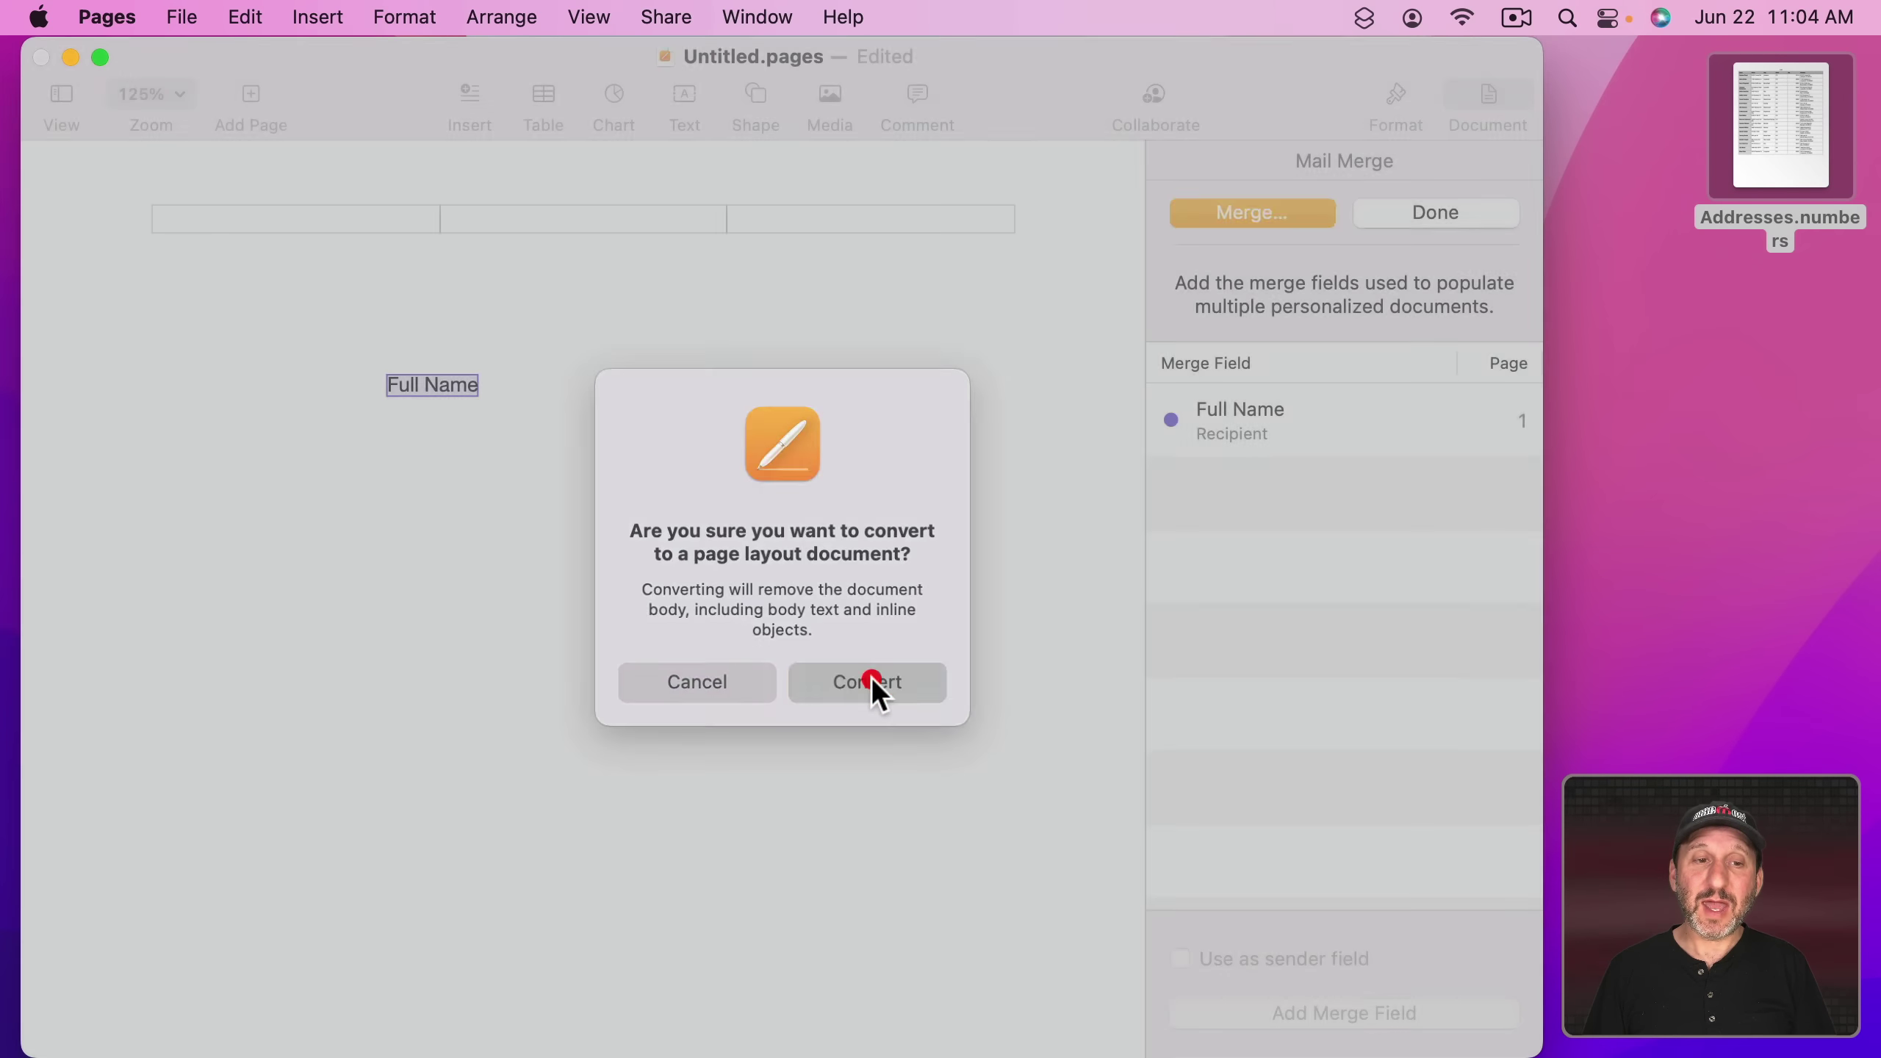
click(1232, 215)
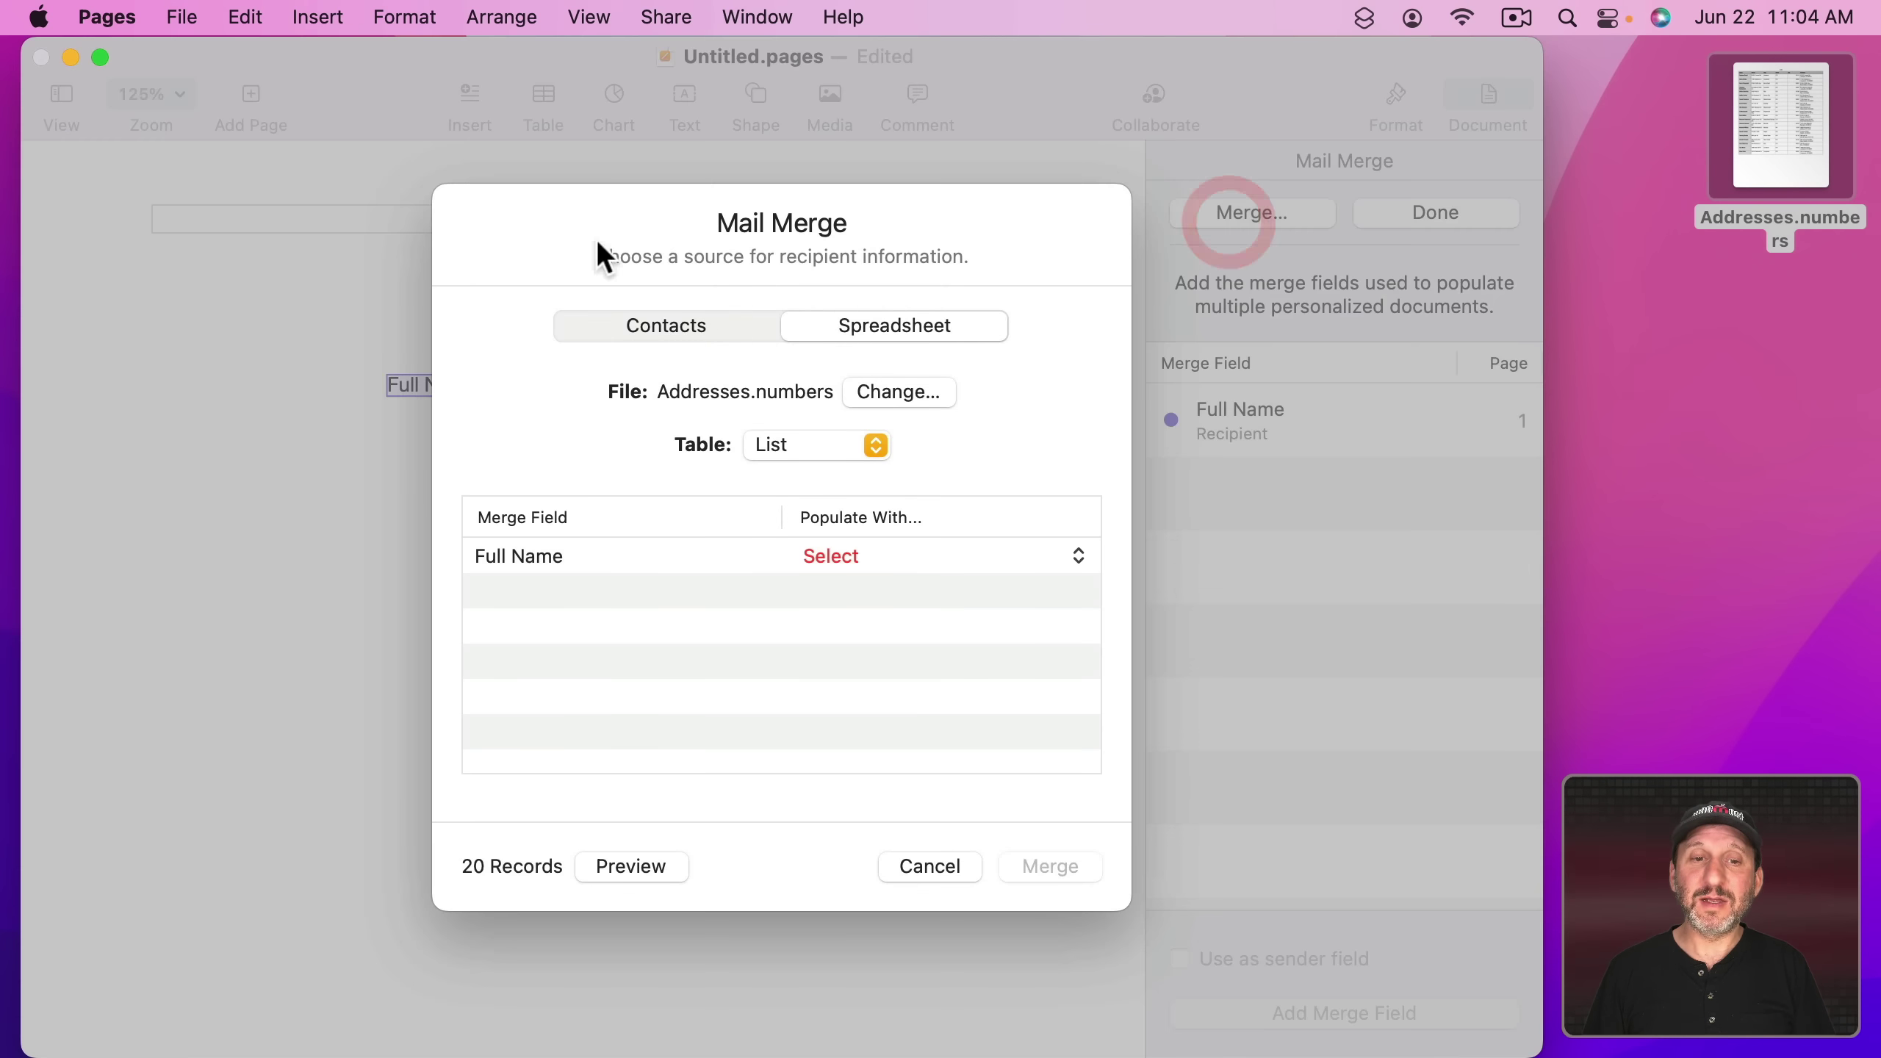
click(931, 867)
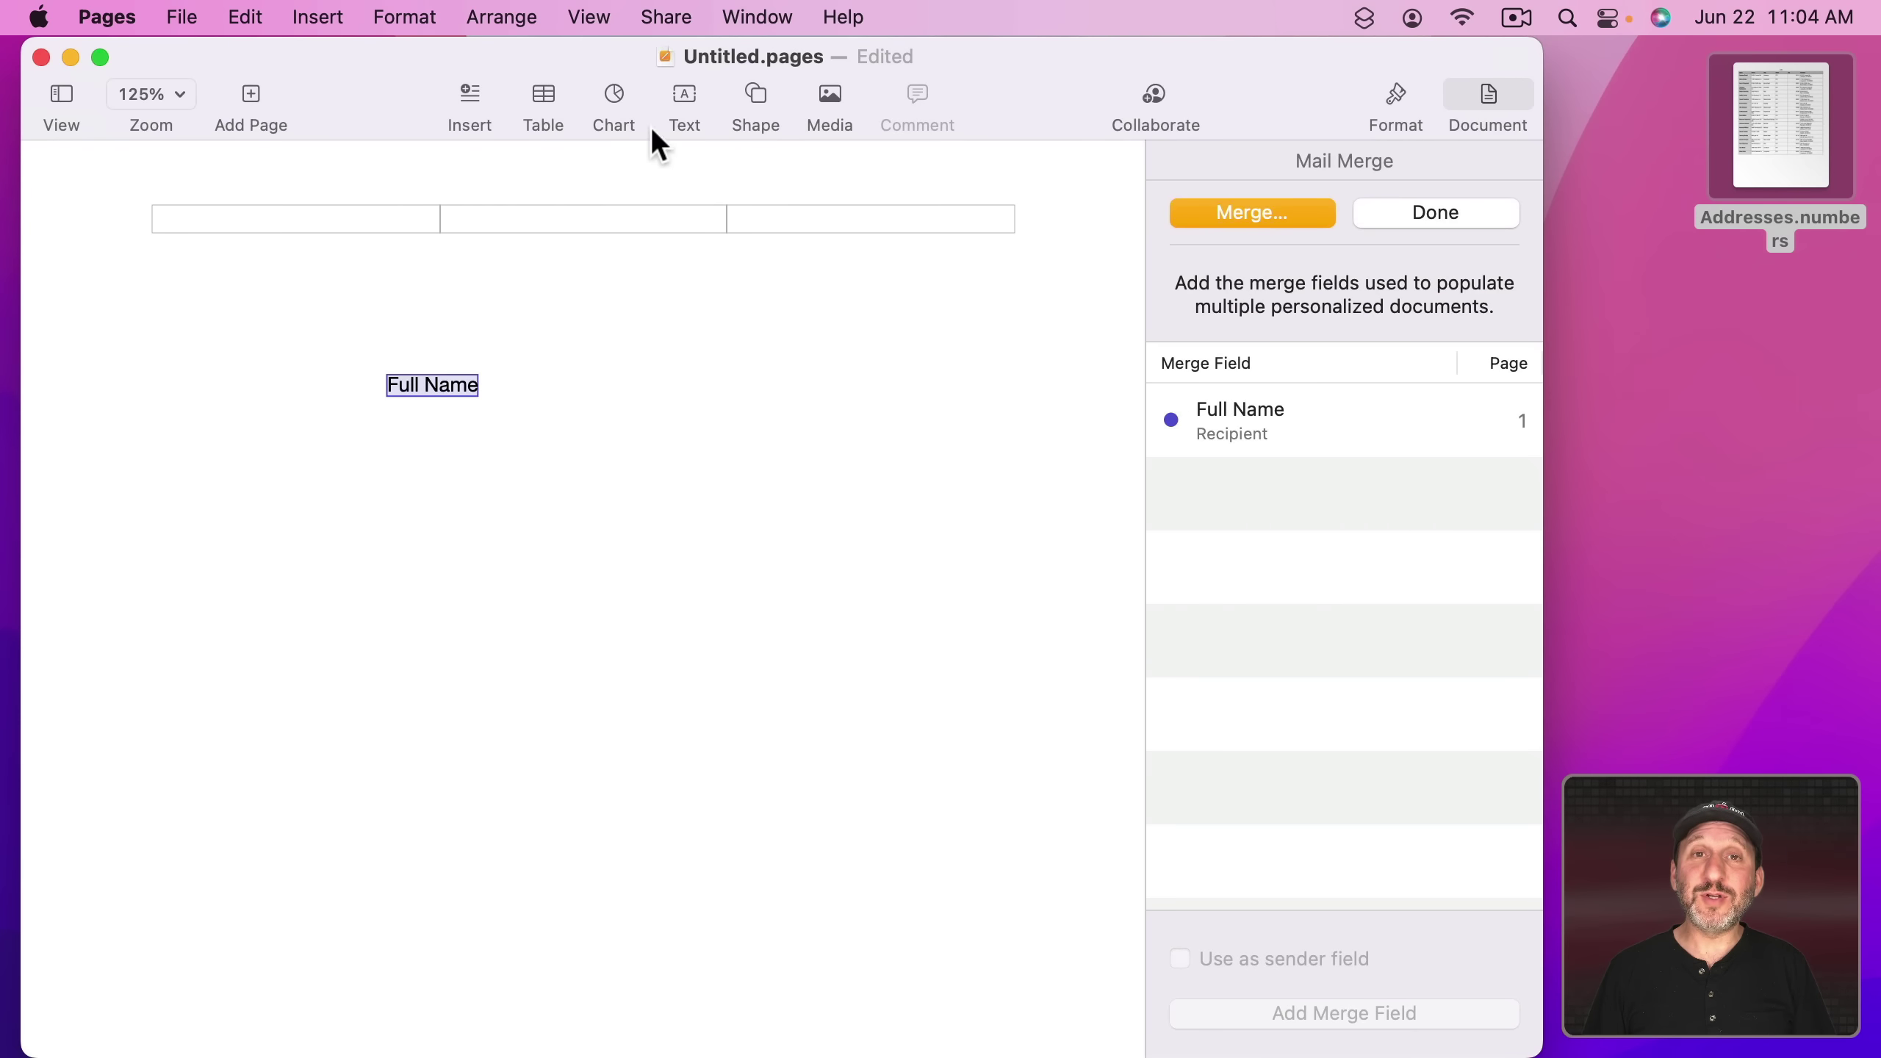
- Insert a second text box below the Full Name box and replace its placeholder text with a Phone (mobile) merge field
click(682, 101)
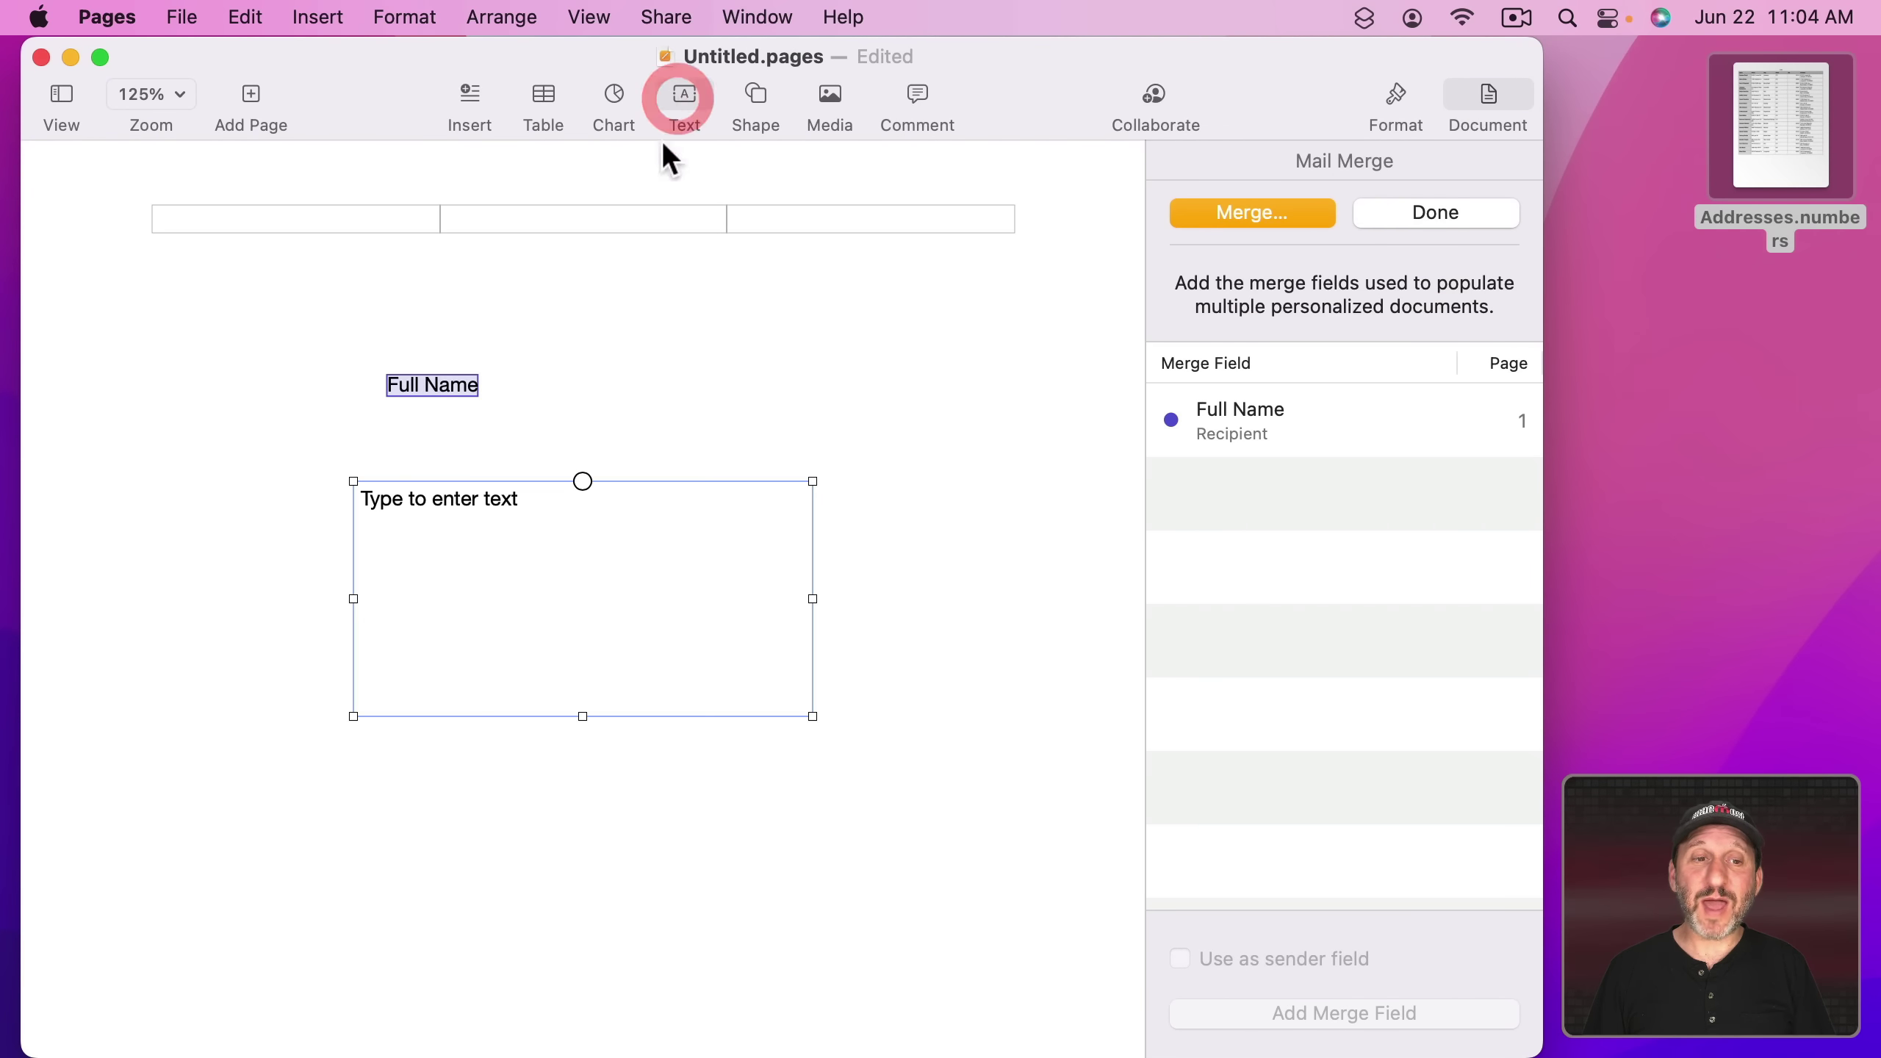
click(498, 523)
key(BackSpace)
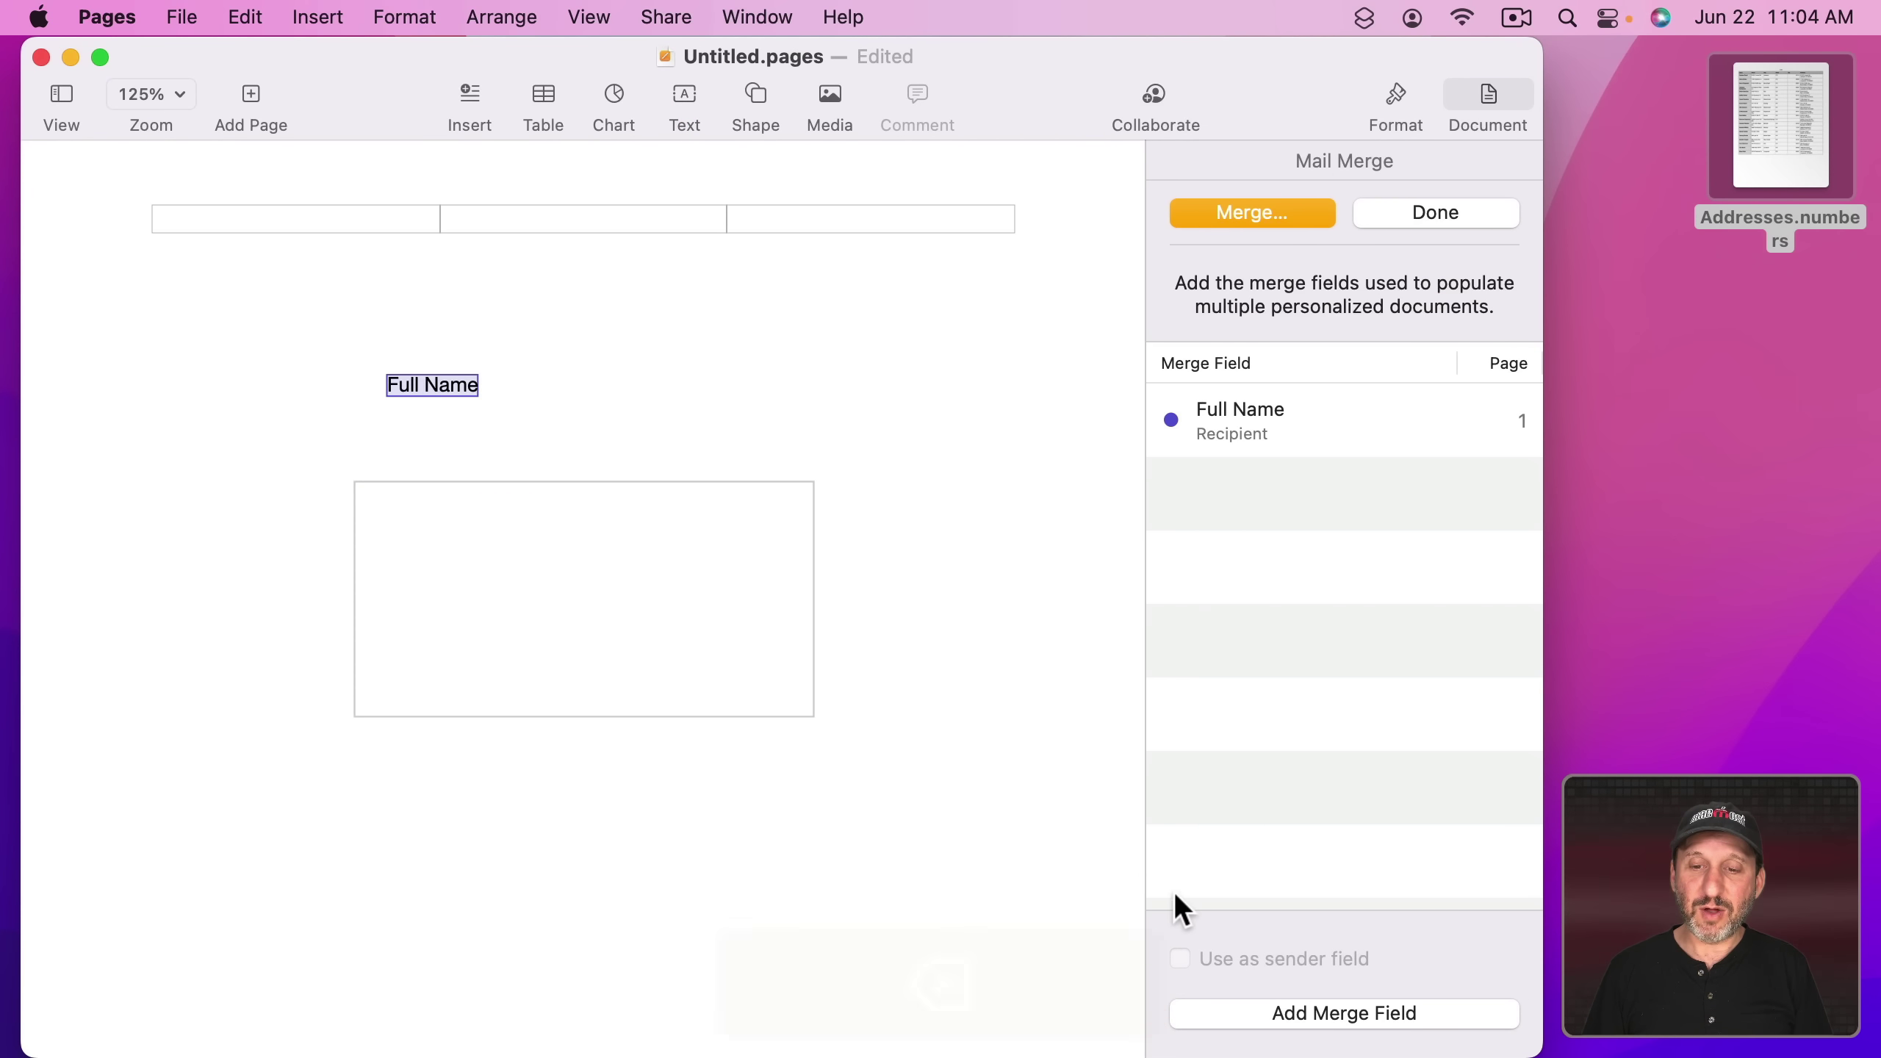
click(317, 16)
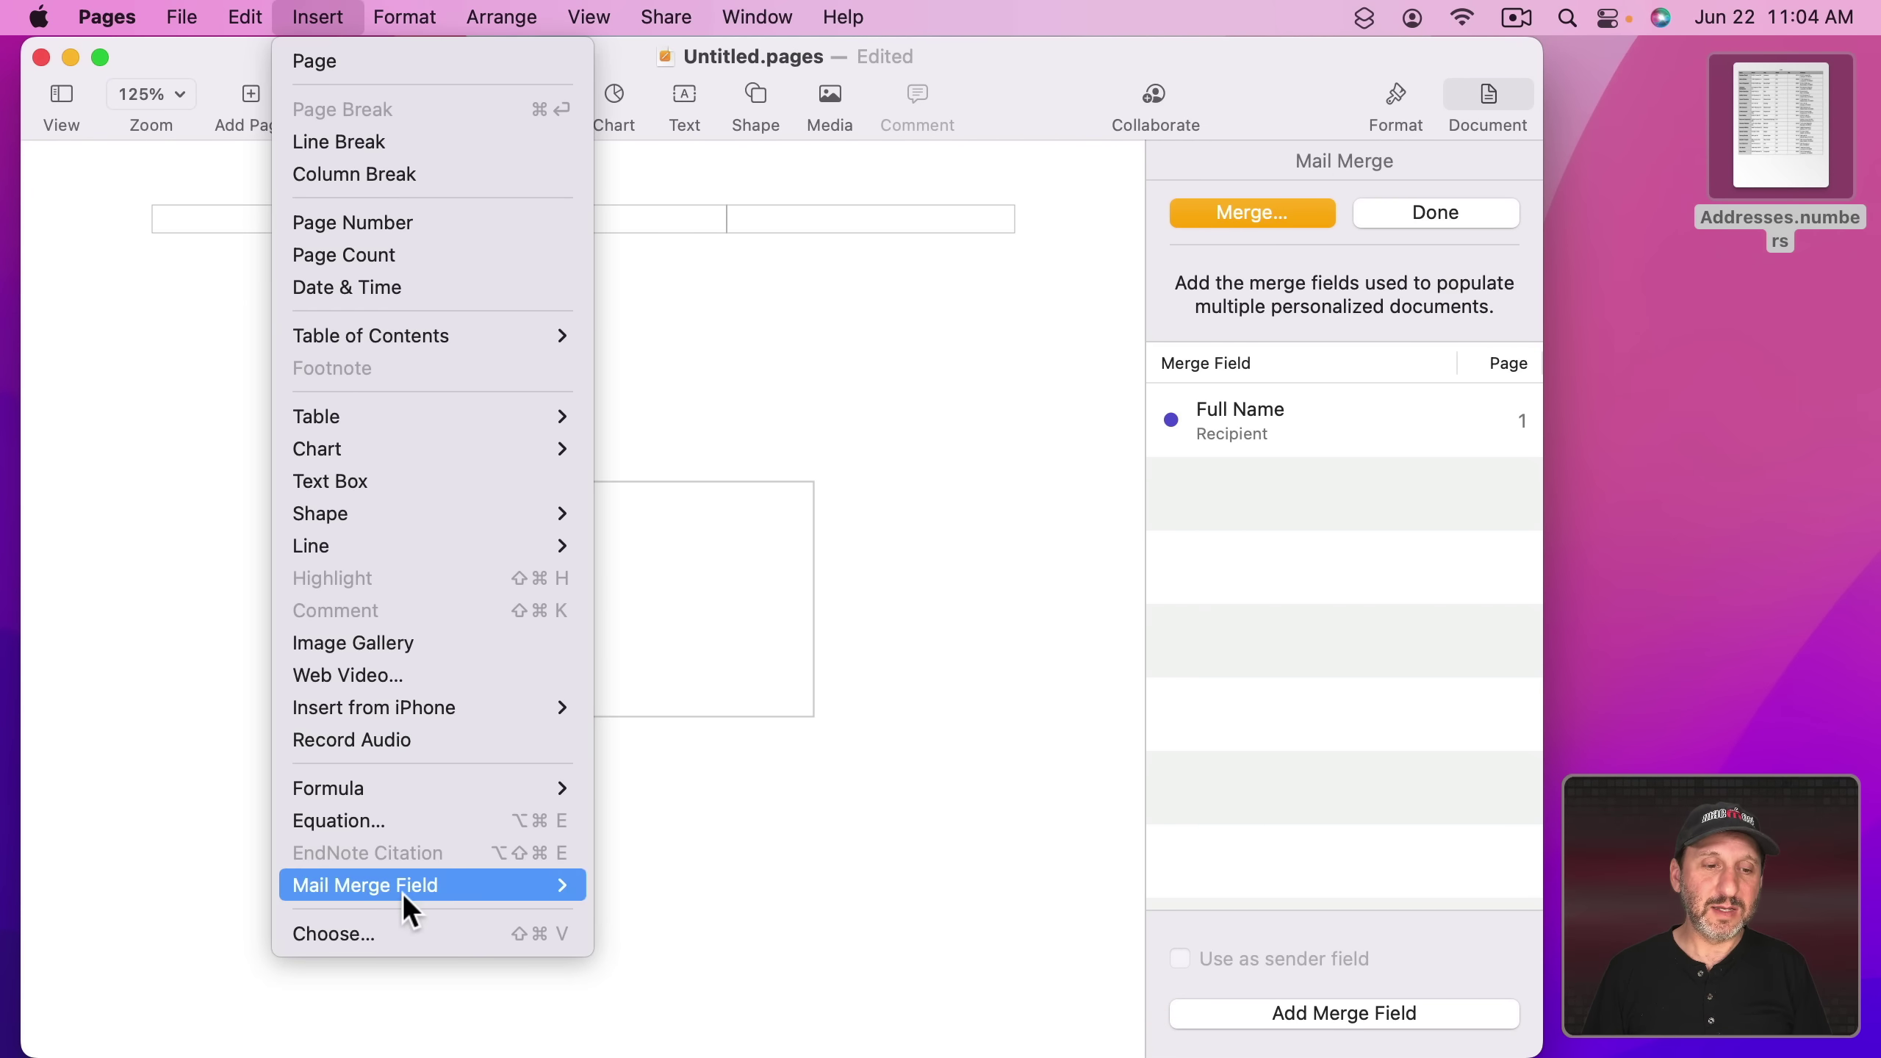
mouse_move(568, 890)
click(654, 895)
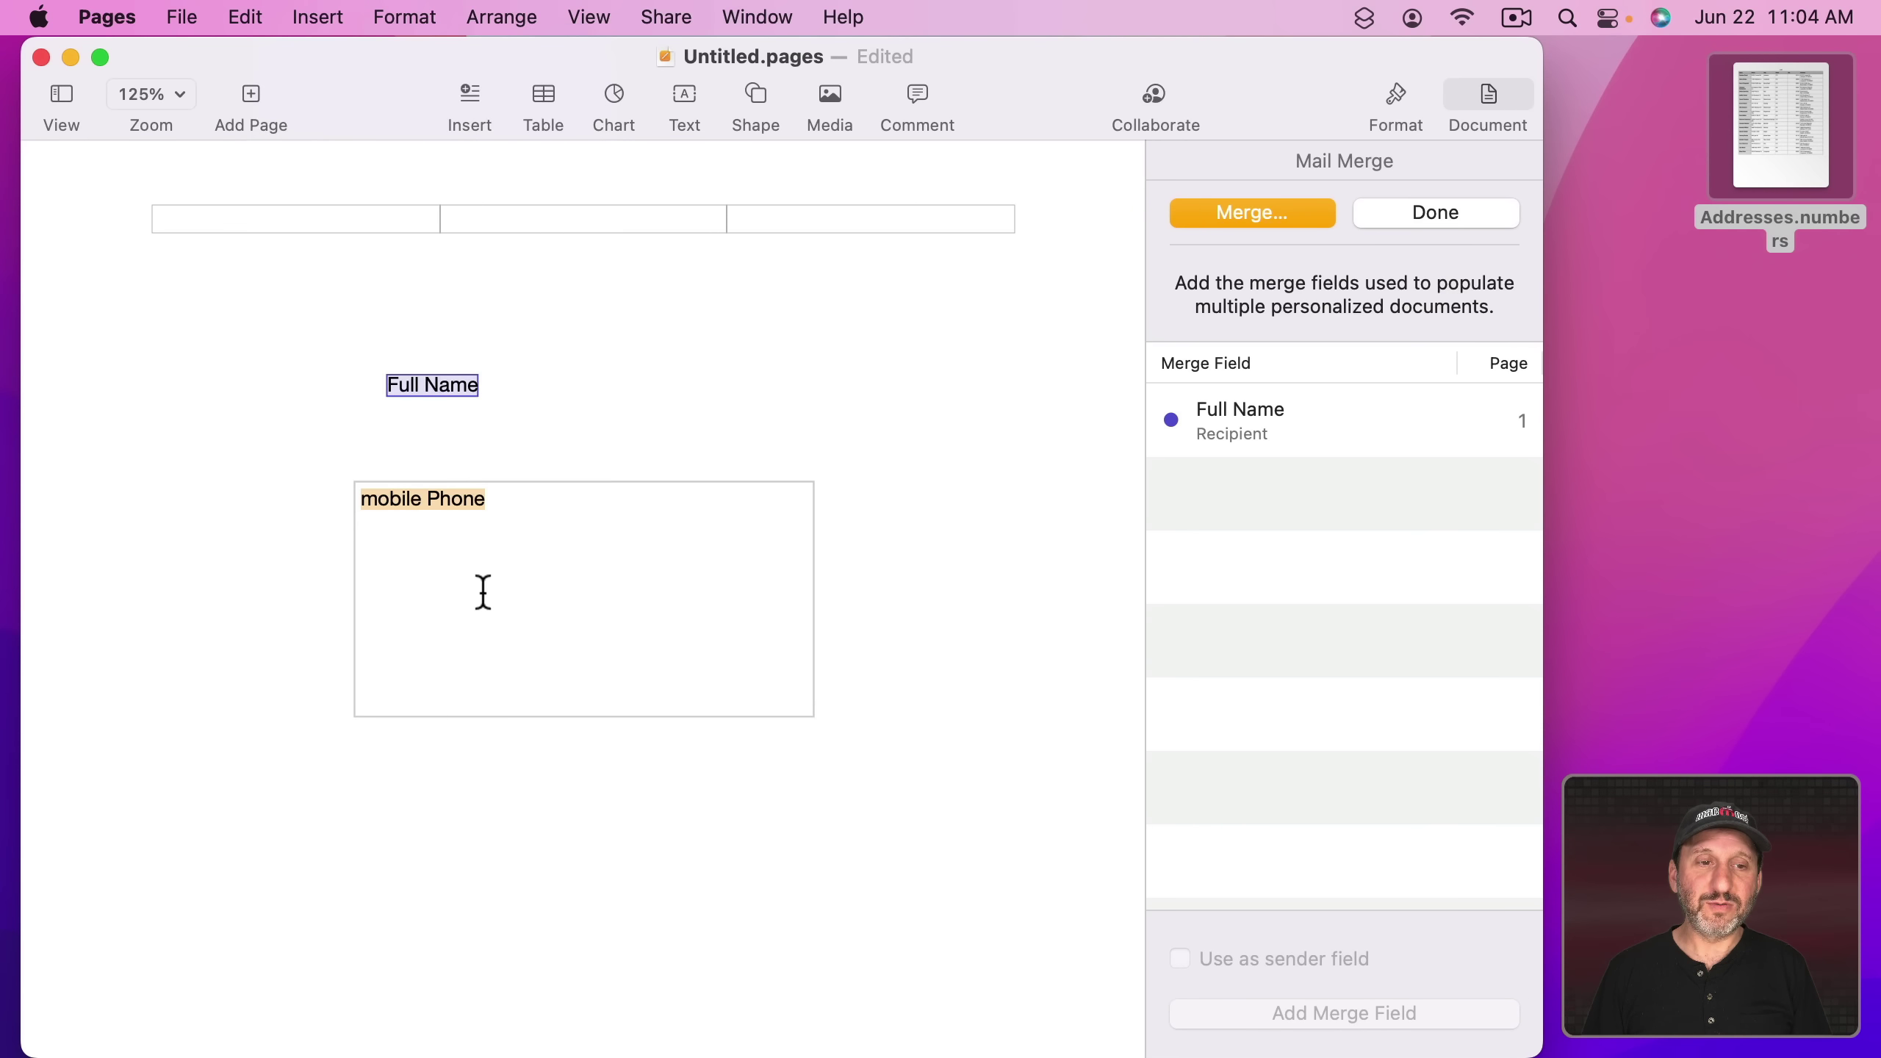
- Close and reopen the mail merge settings to check the mobile Phone text, and delete its text box
click(517, 505)
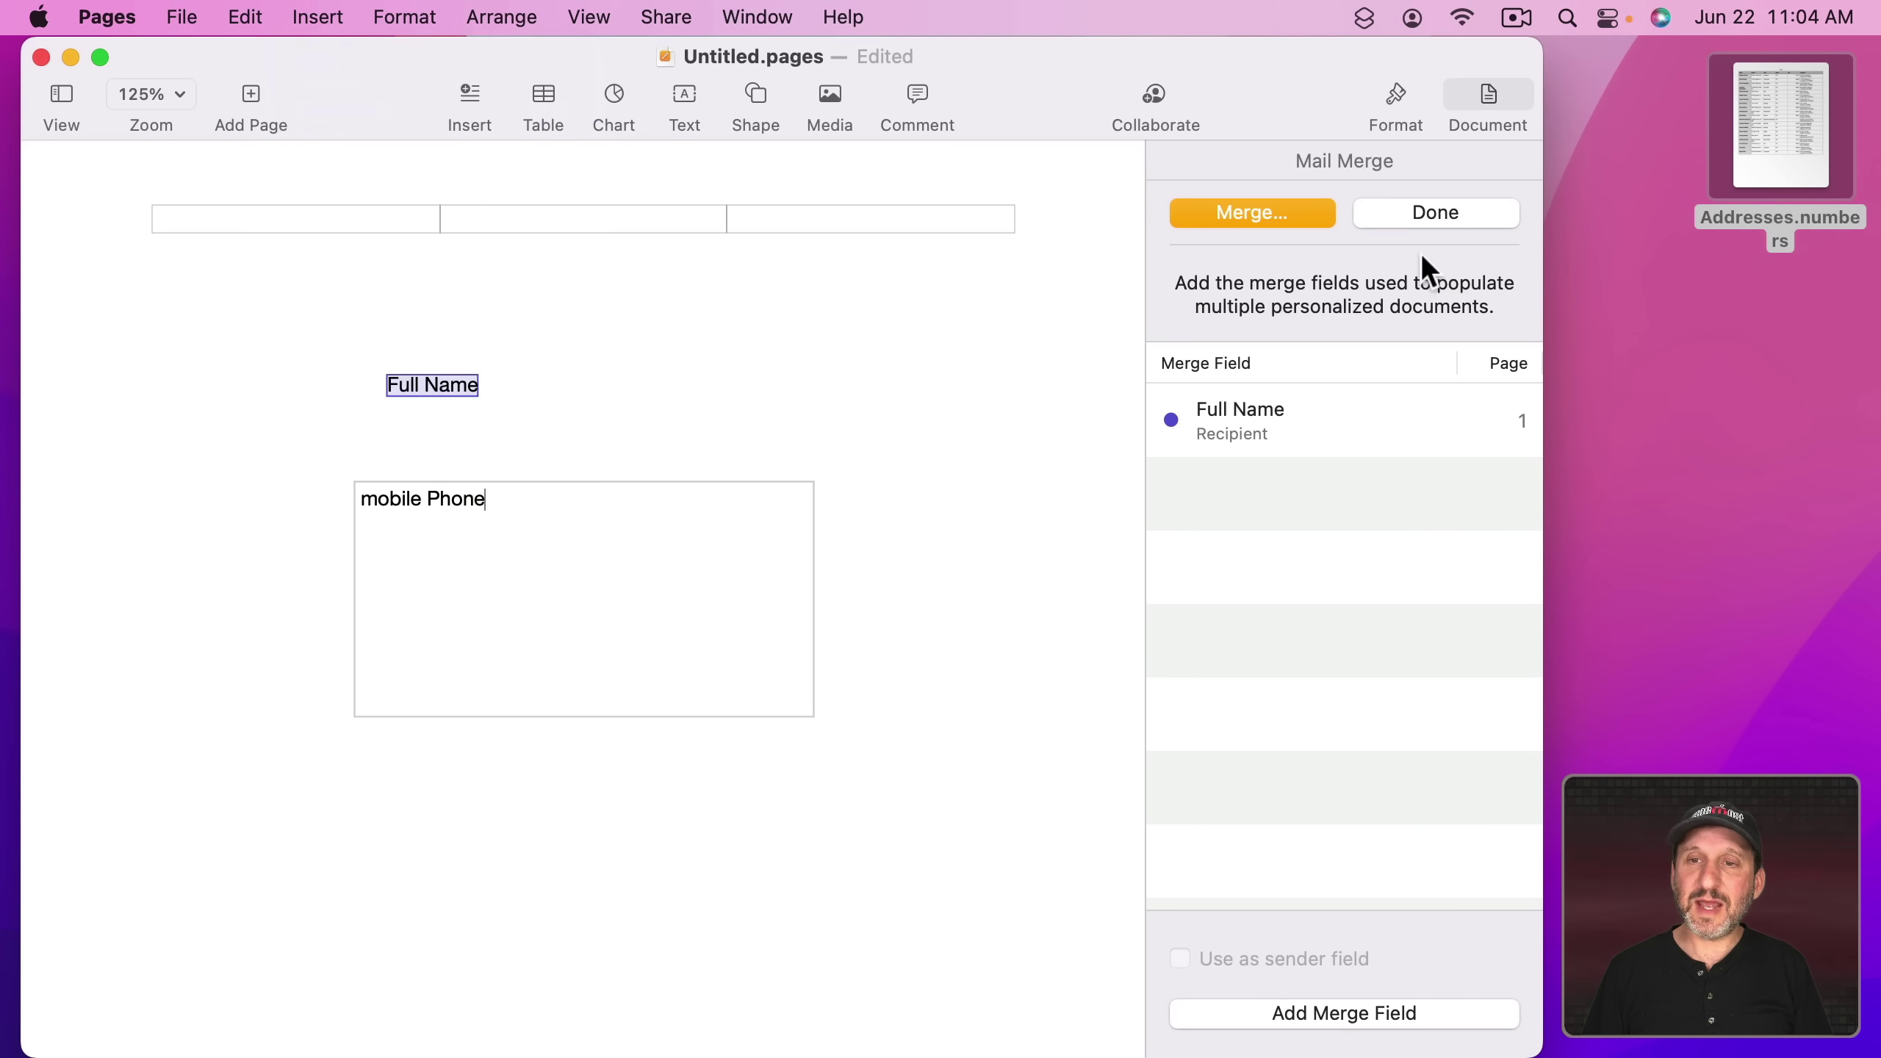
click(1426, 213)
click(1335, 799)
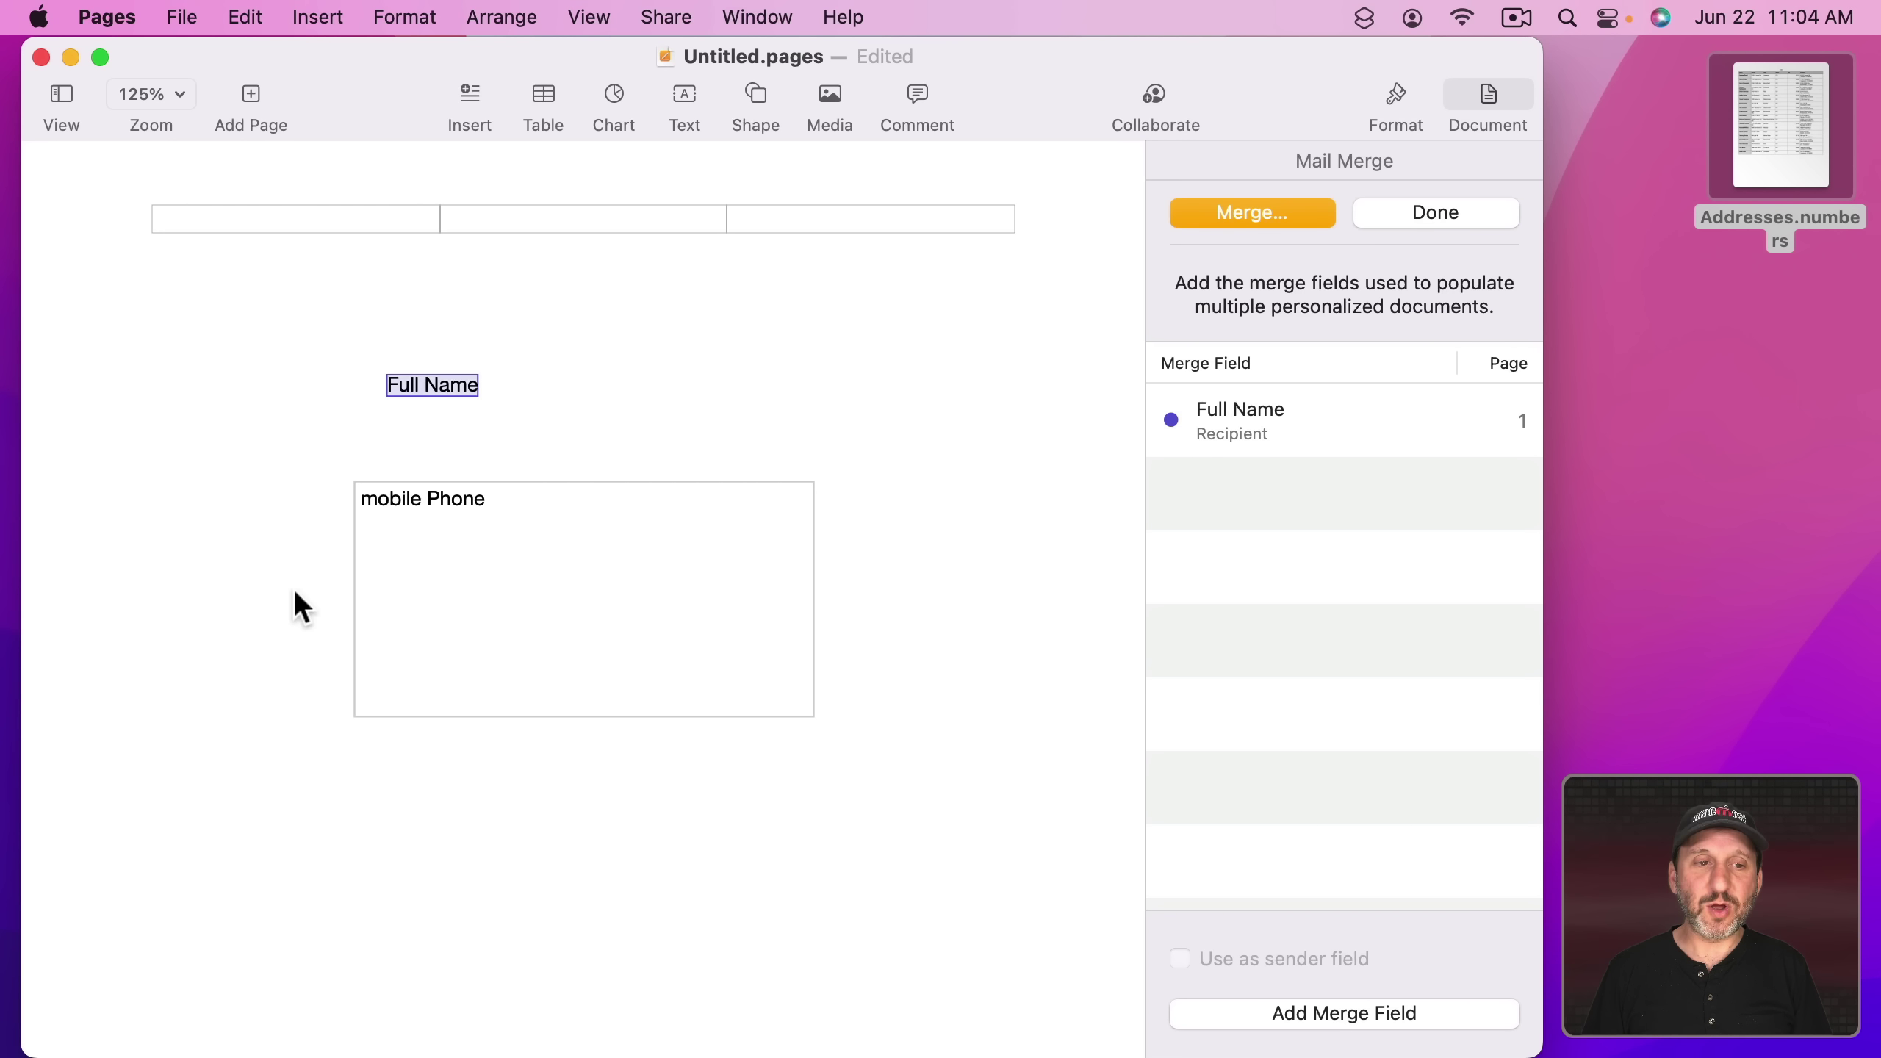
click(382, 534)
click(341, 502)
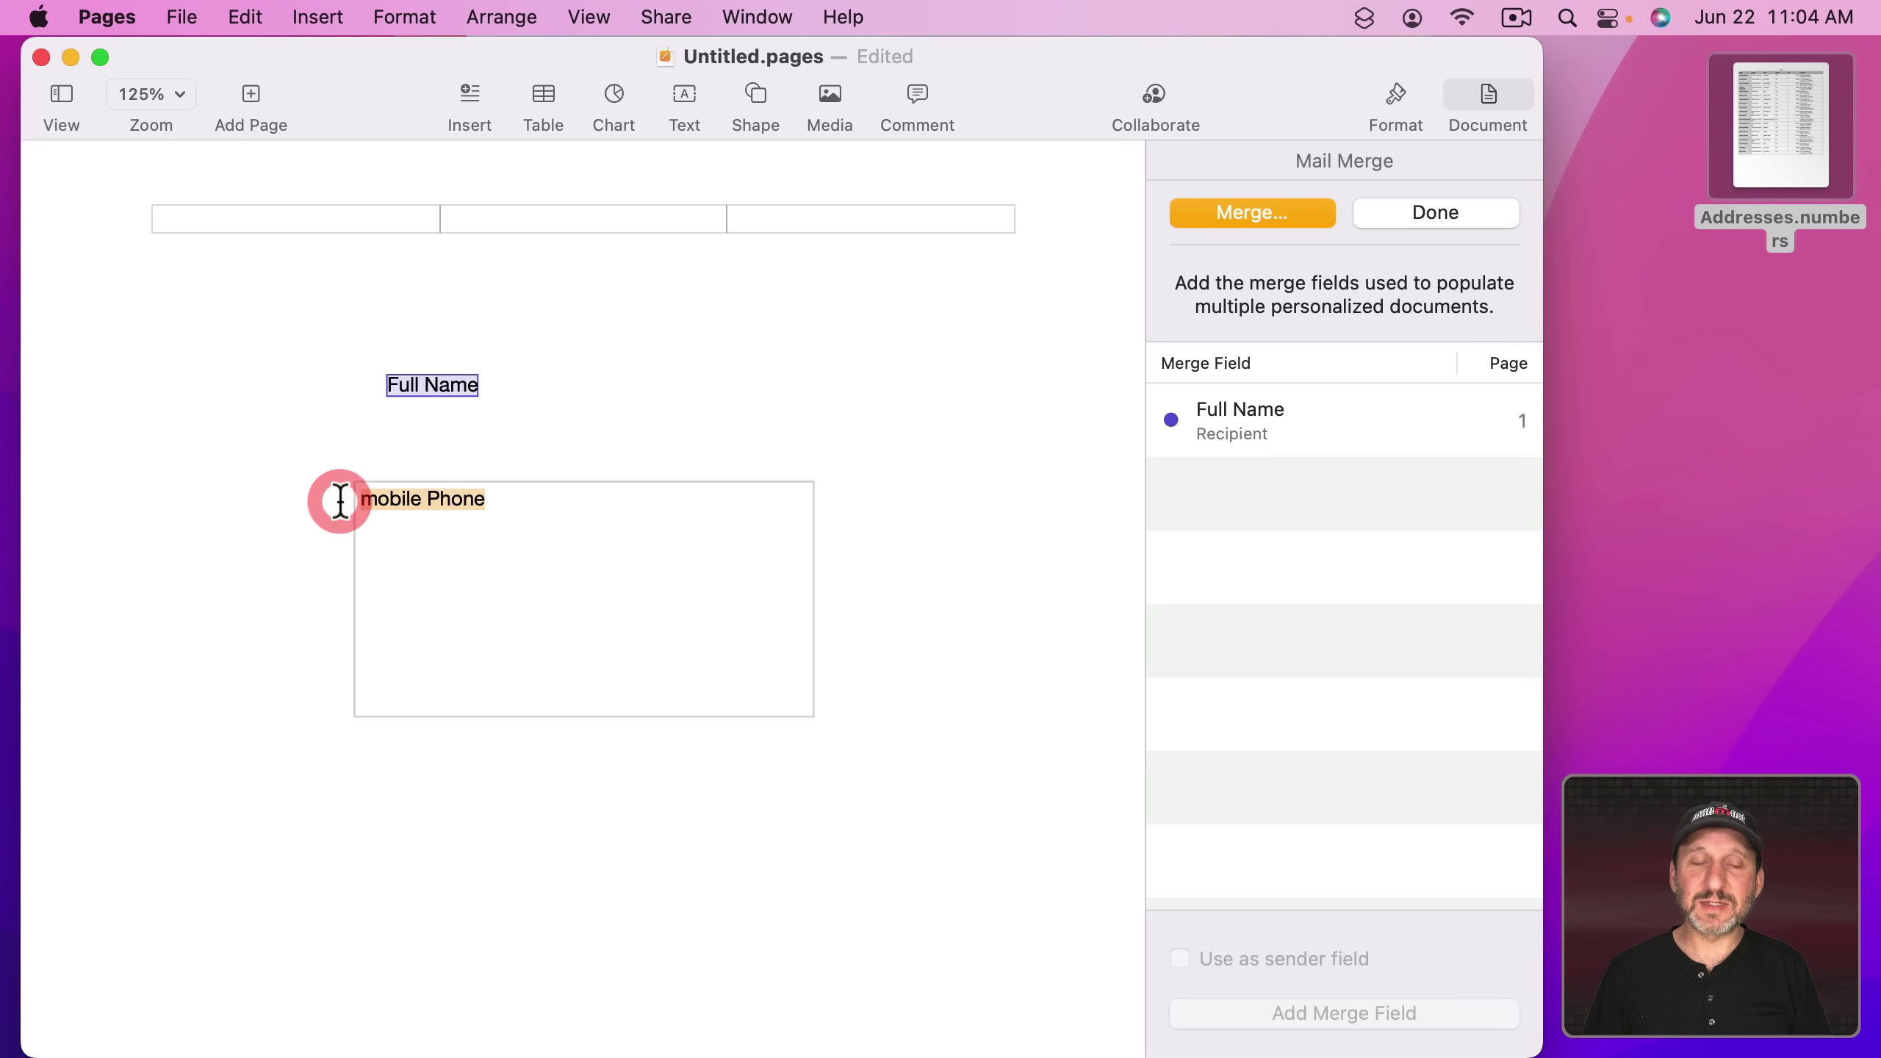
click(283, 466)
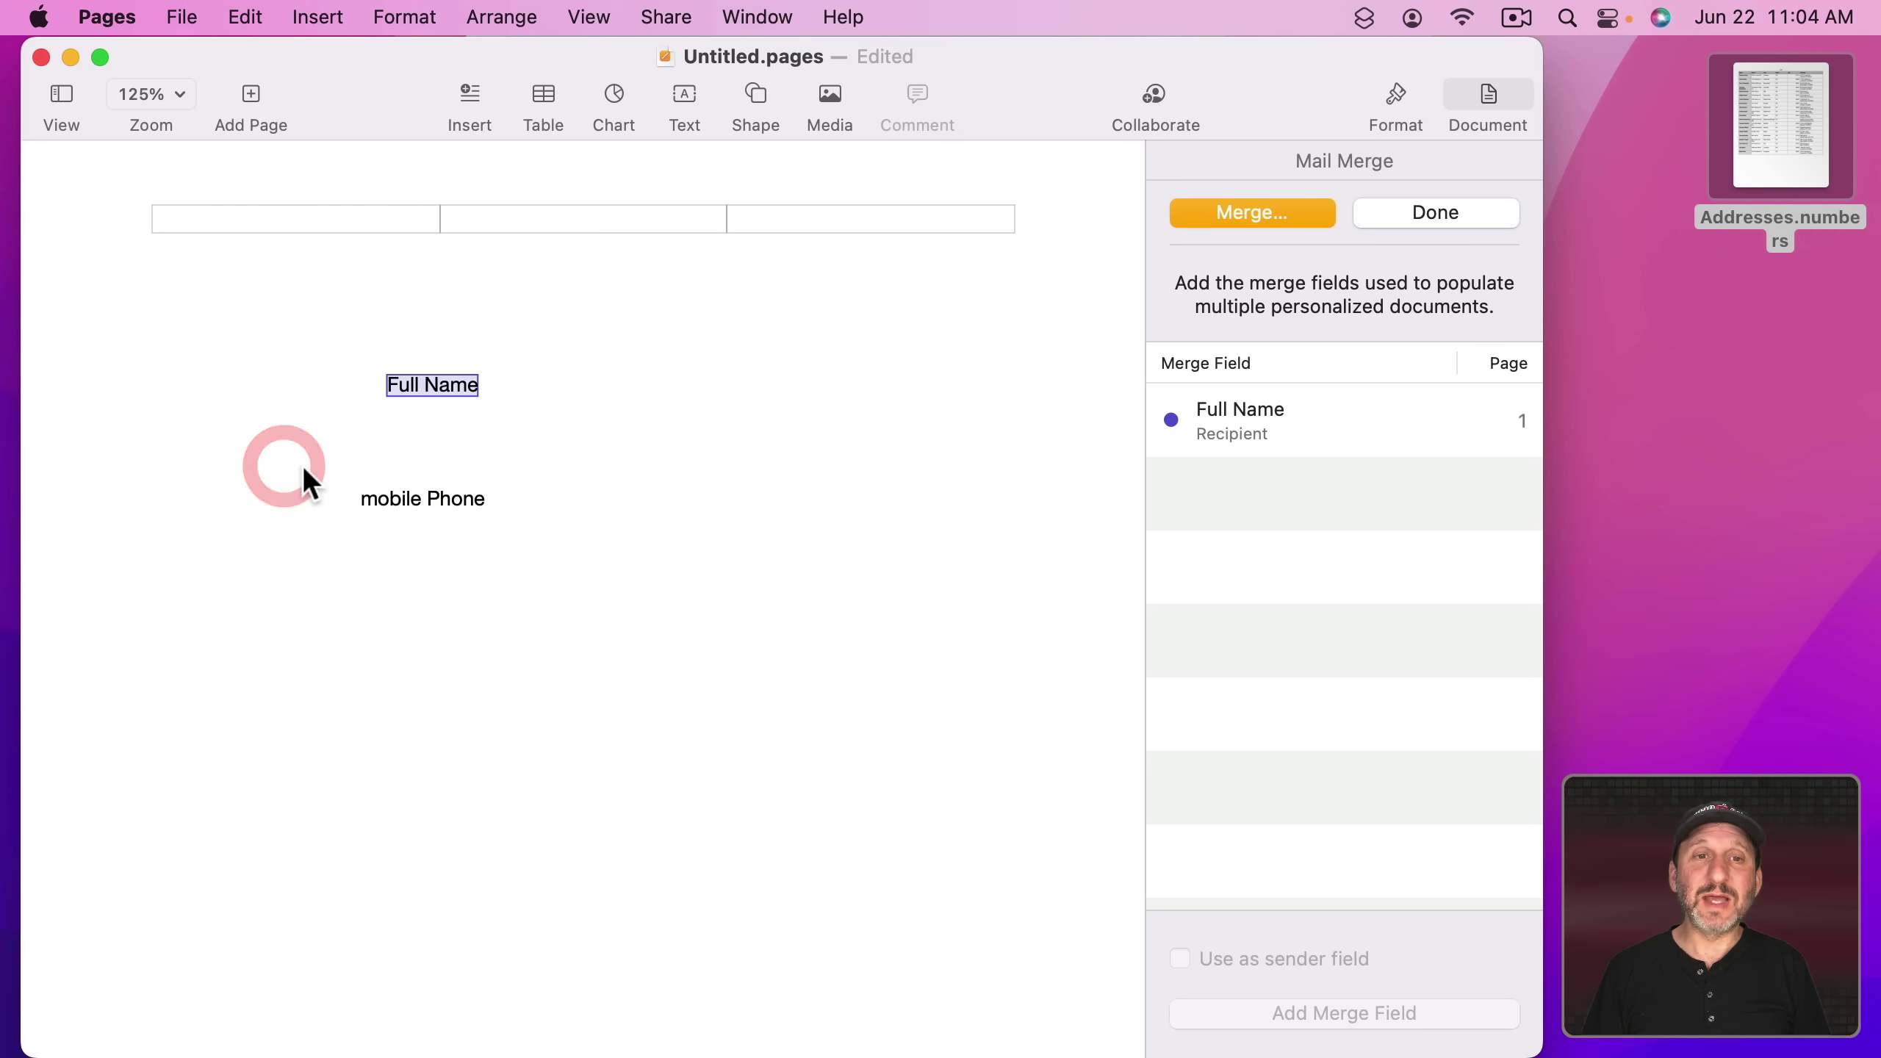
click(516, 521)
key(BackSpace)
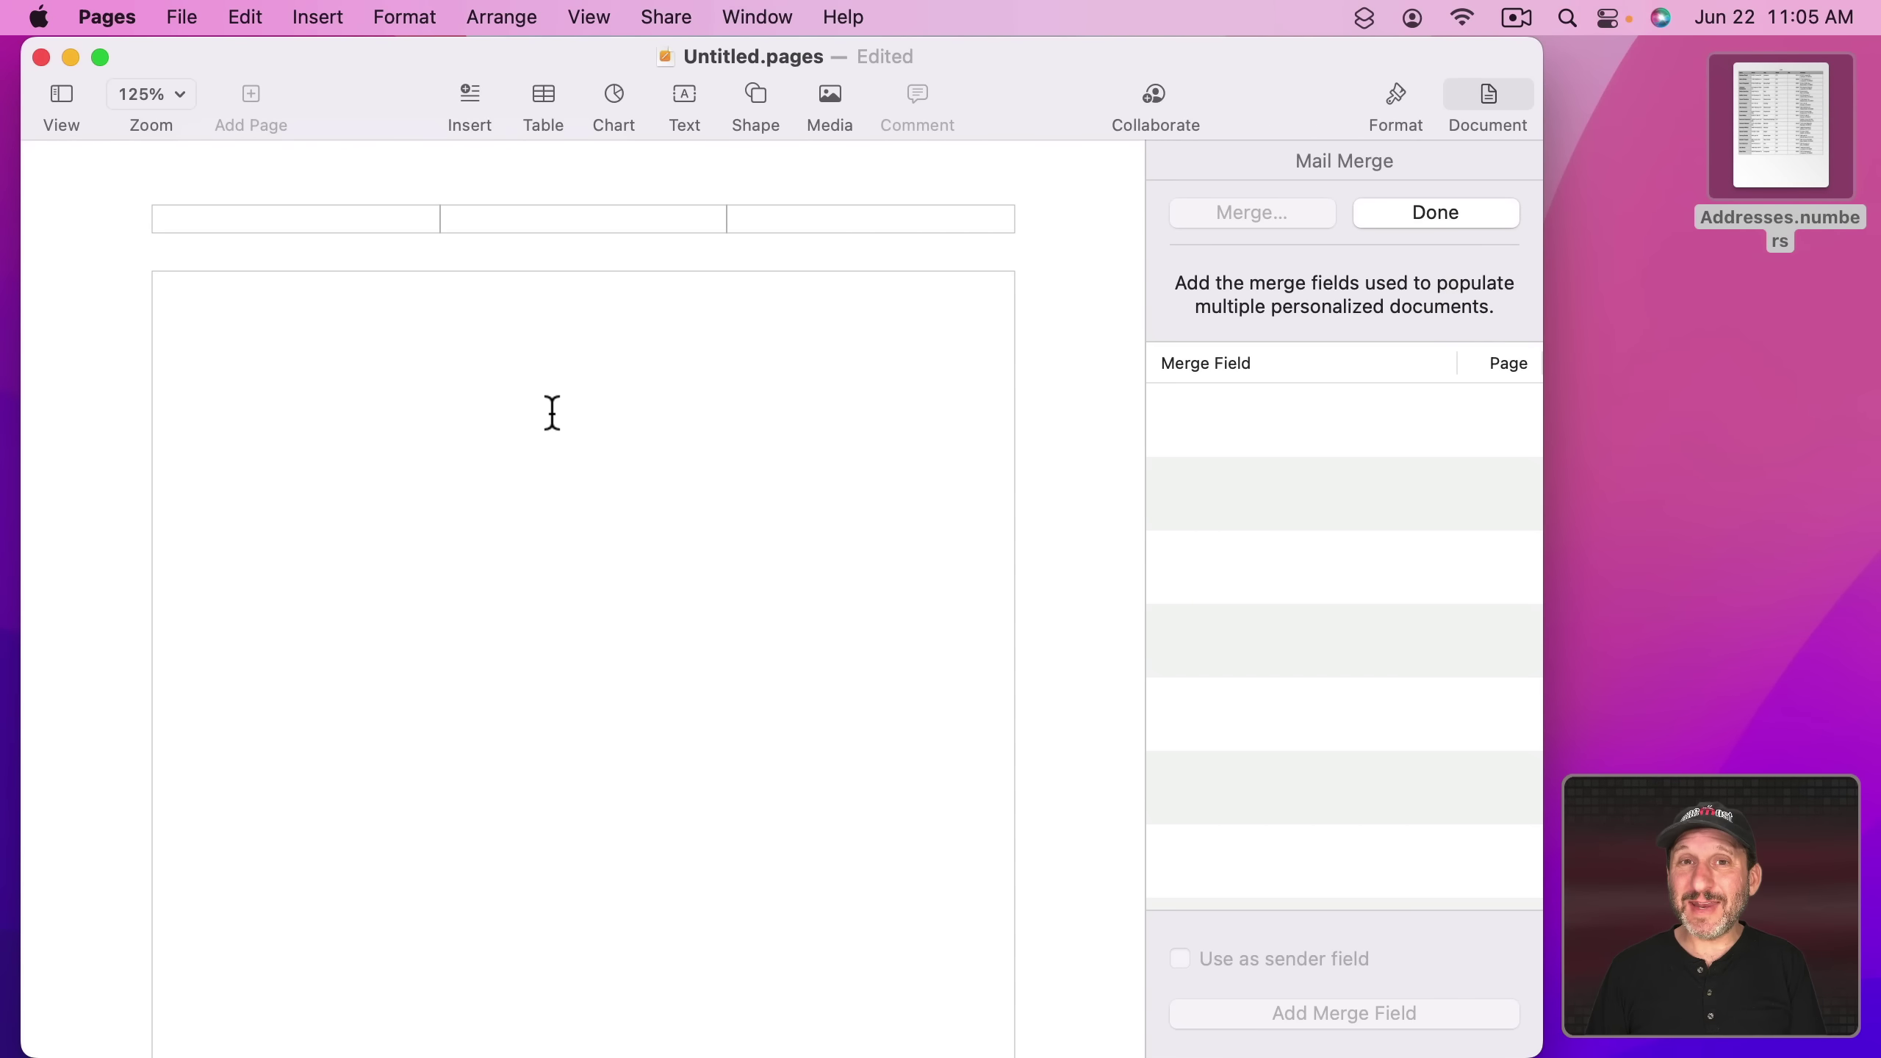
click(318, 17)
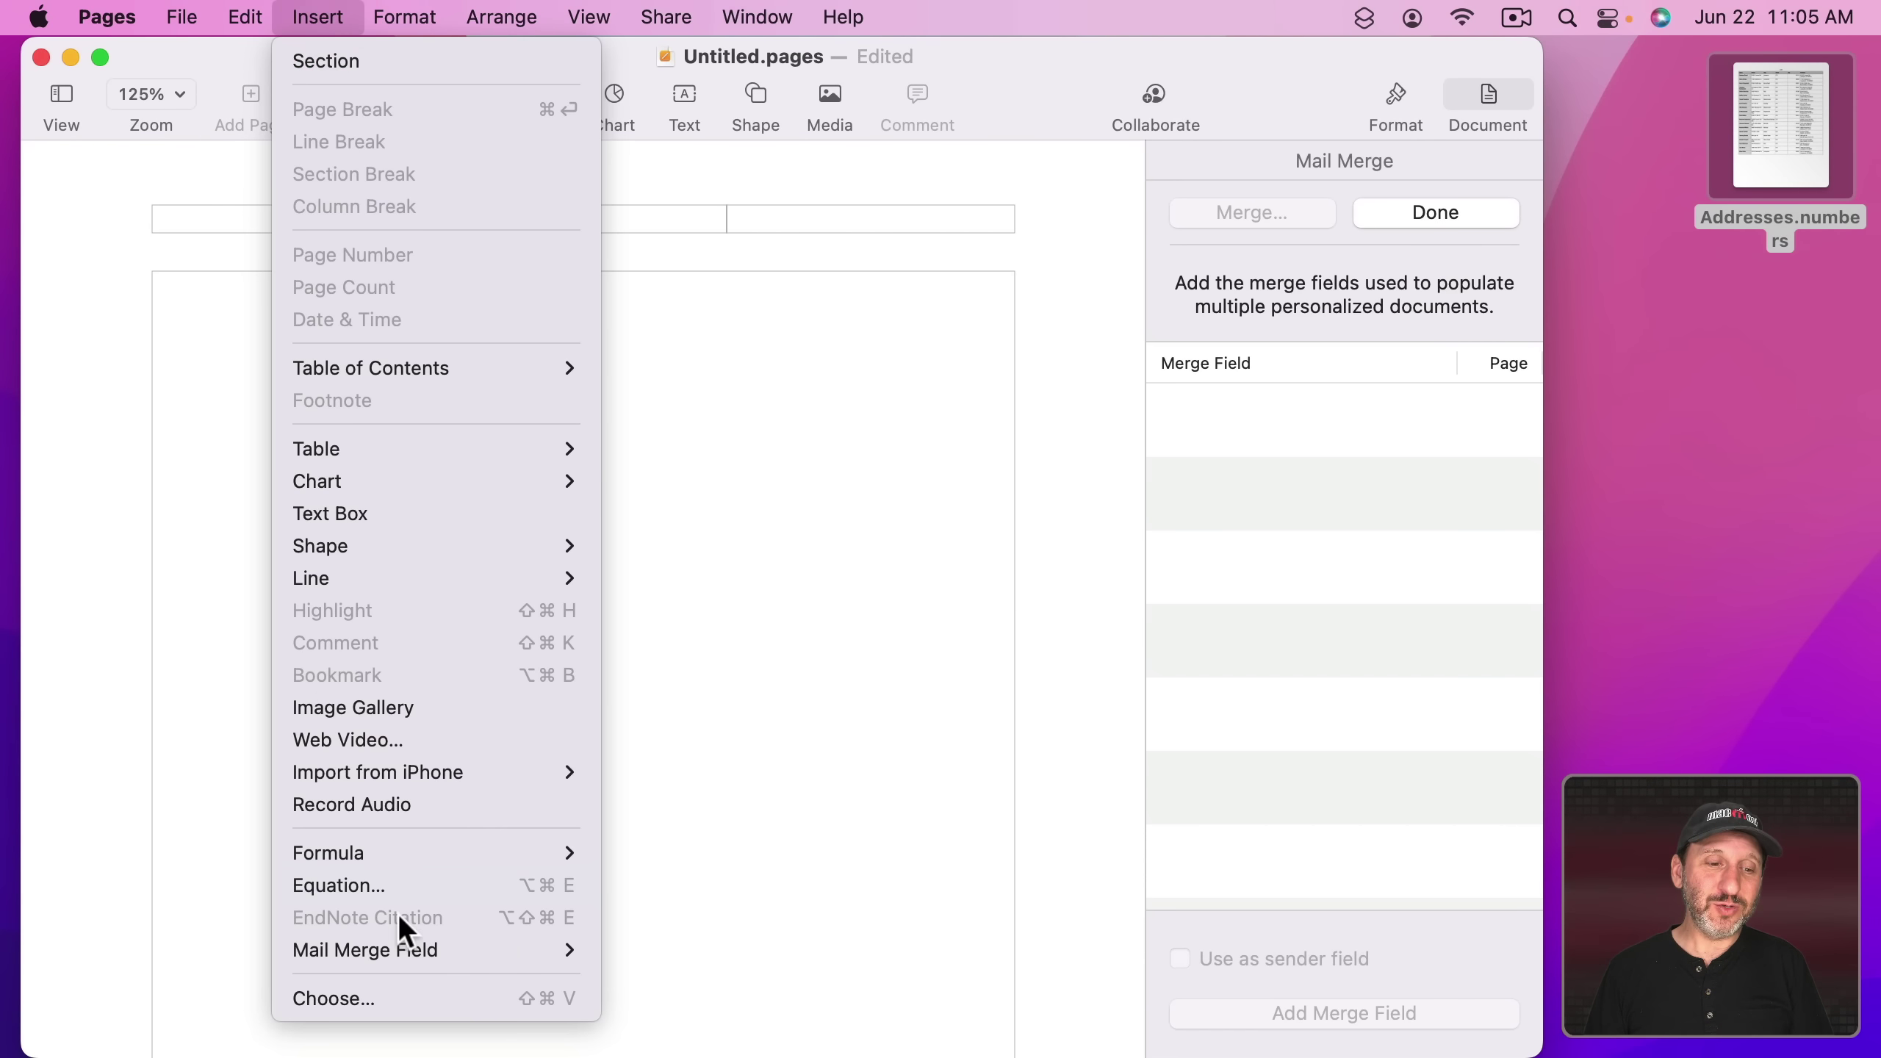
mouse_move(549, 951)
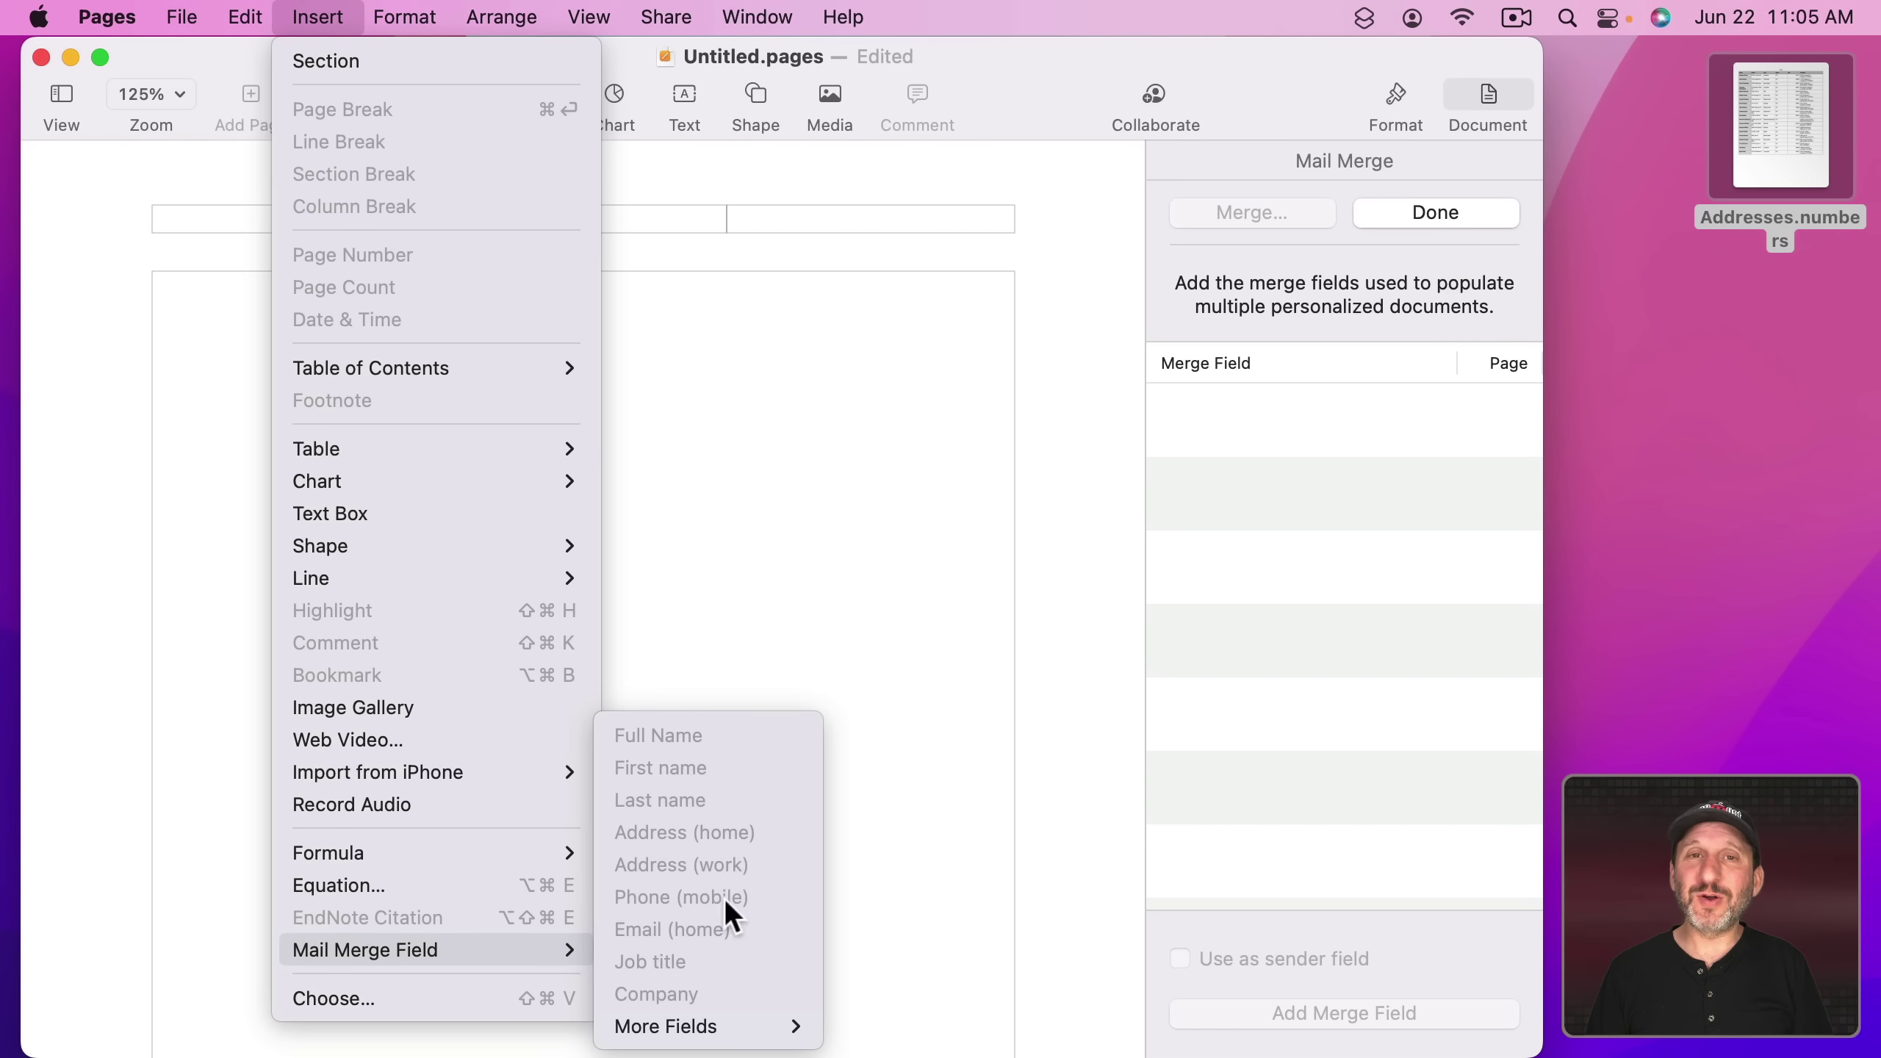
click(773, 443)
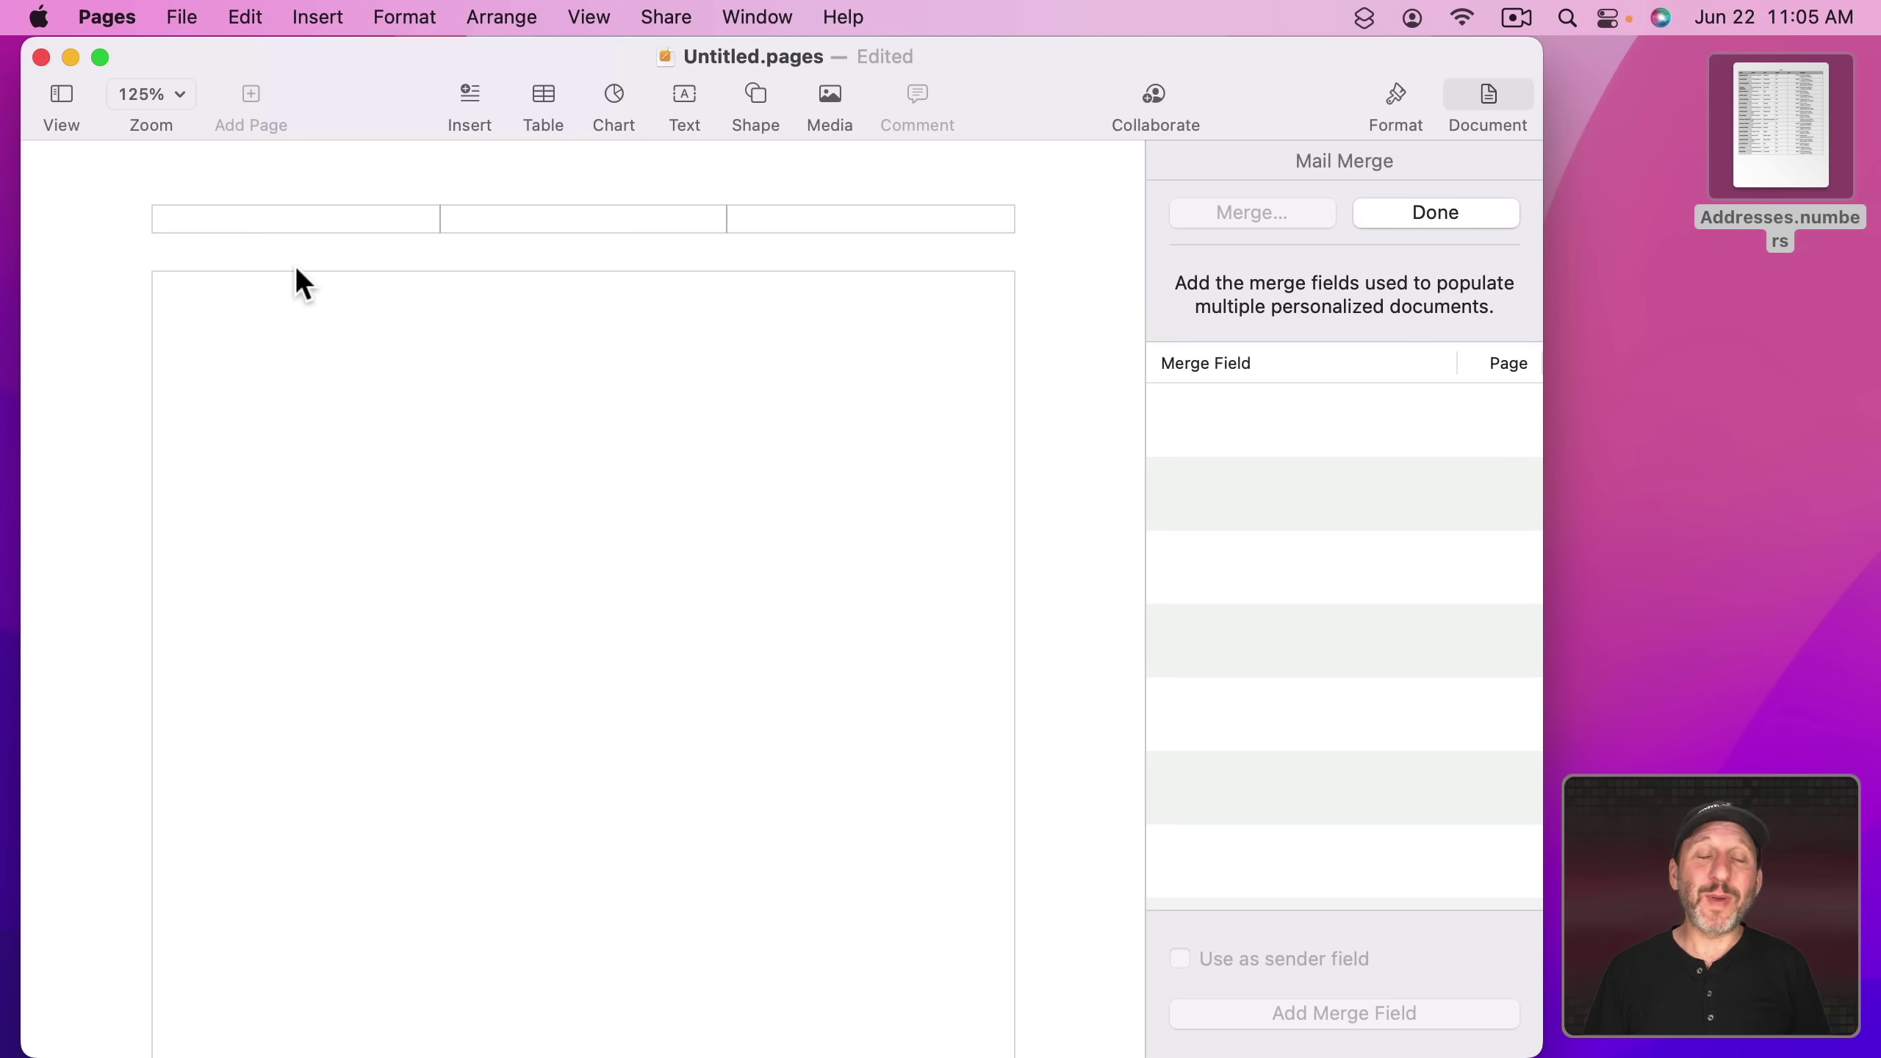
- Insert a text box in the middle of the page and enter "Question" as its text
click(159, 94)
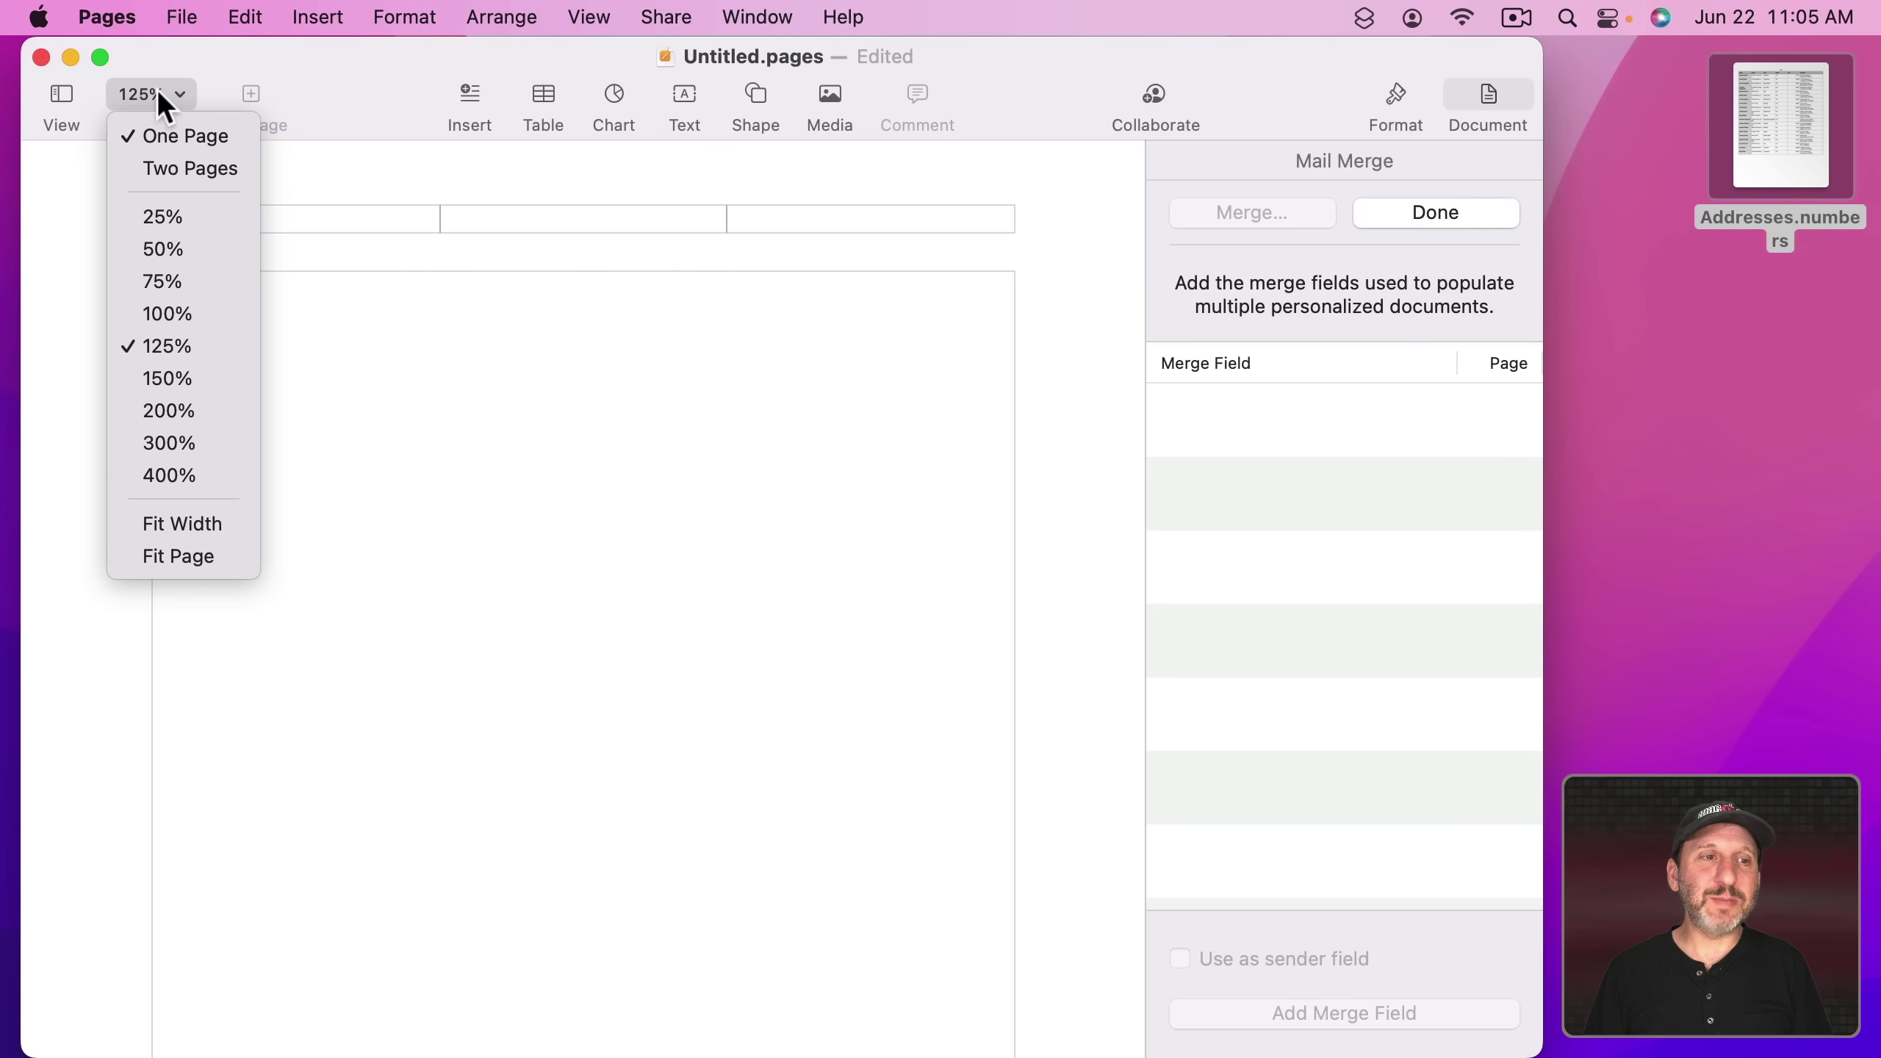
click(181, 281)
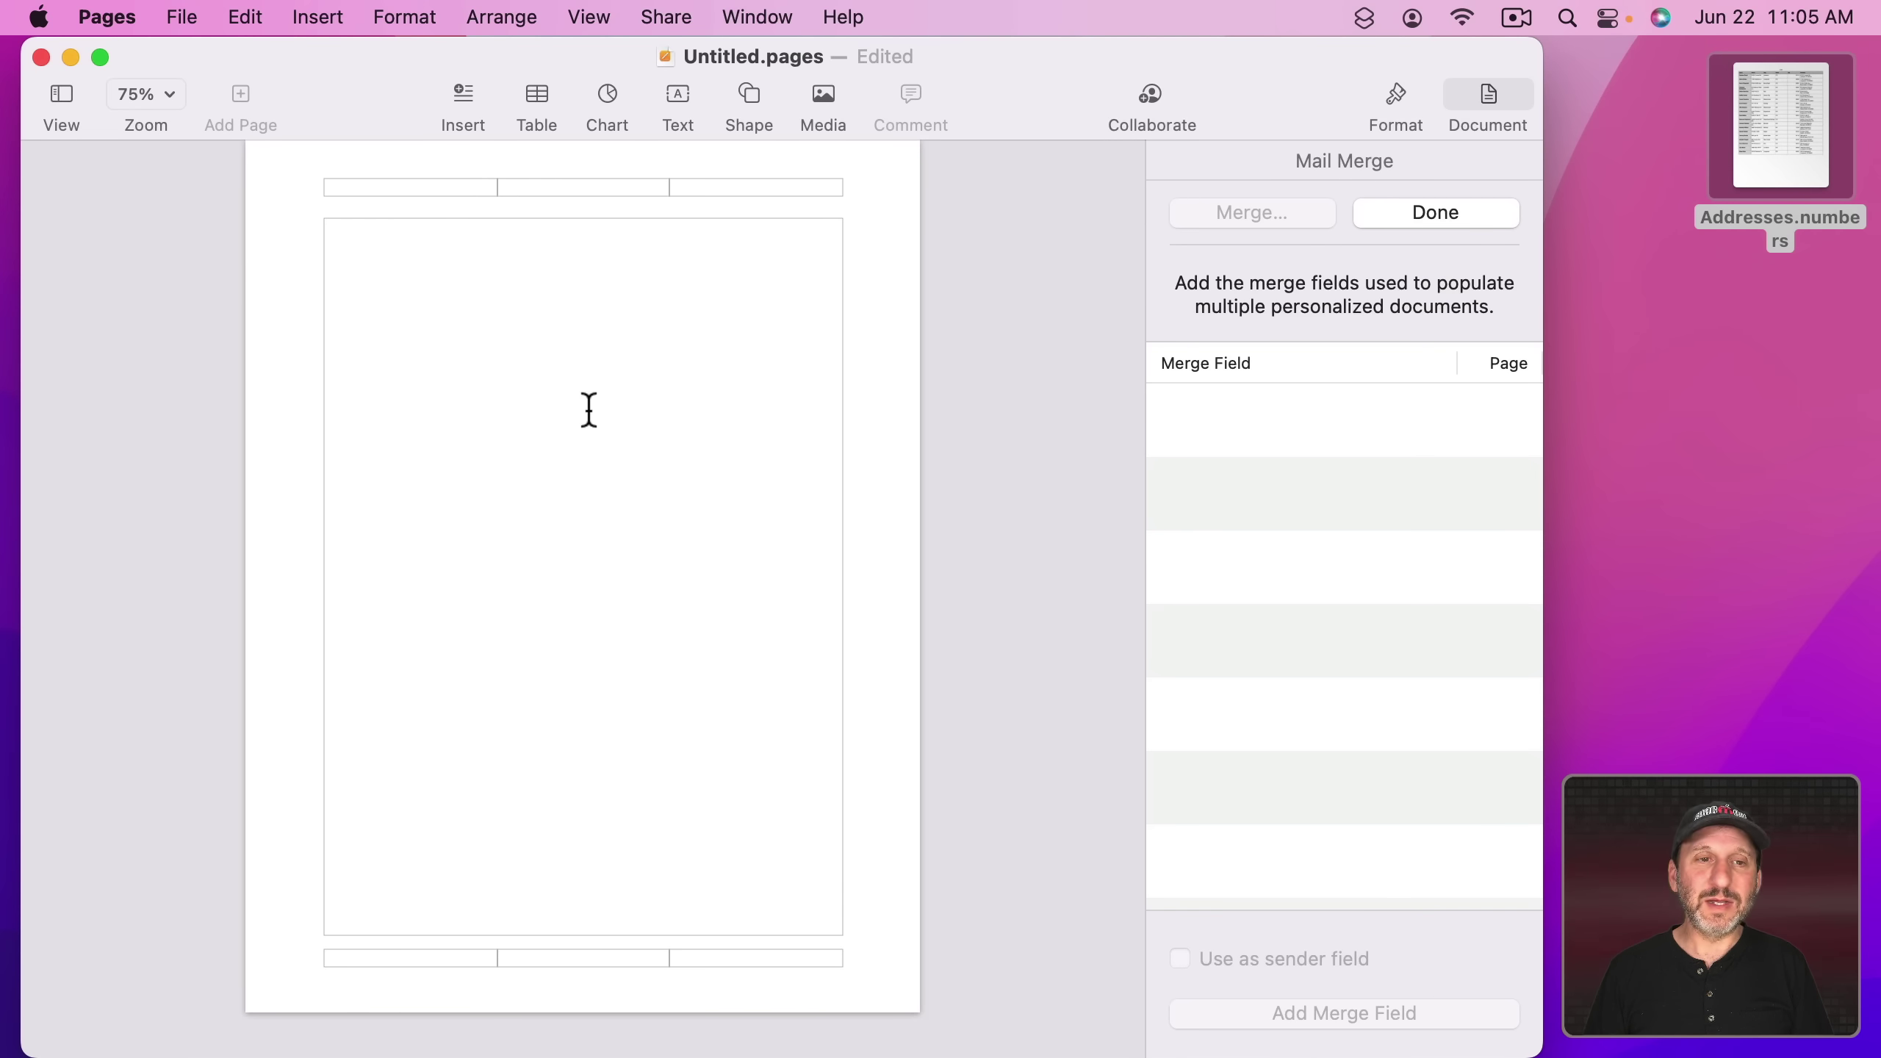
click(680, 96)
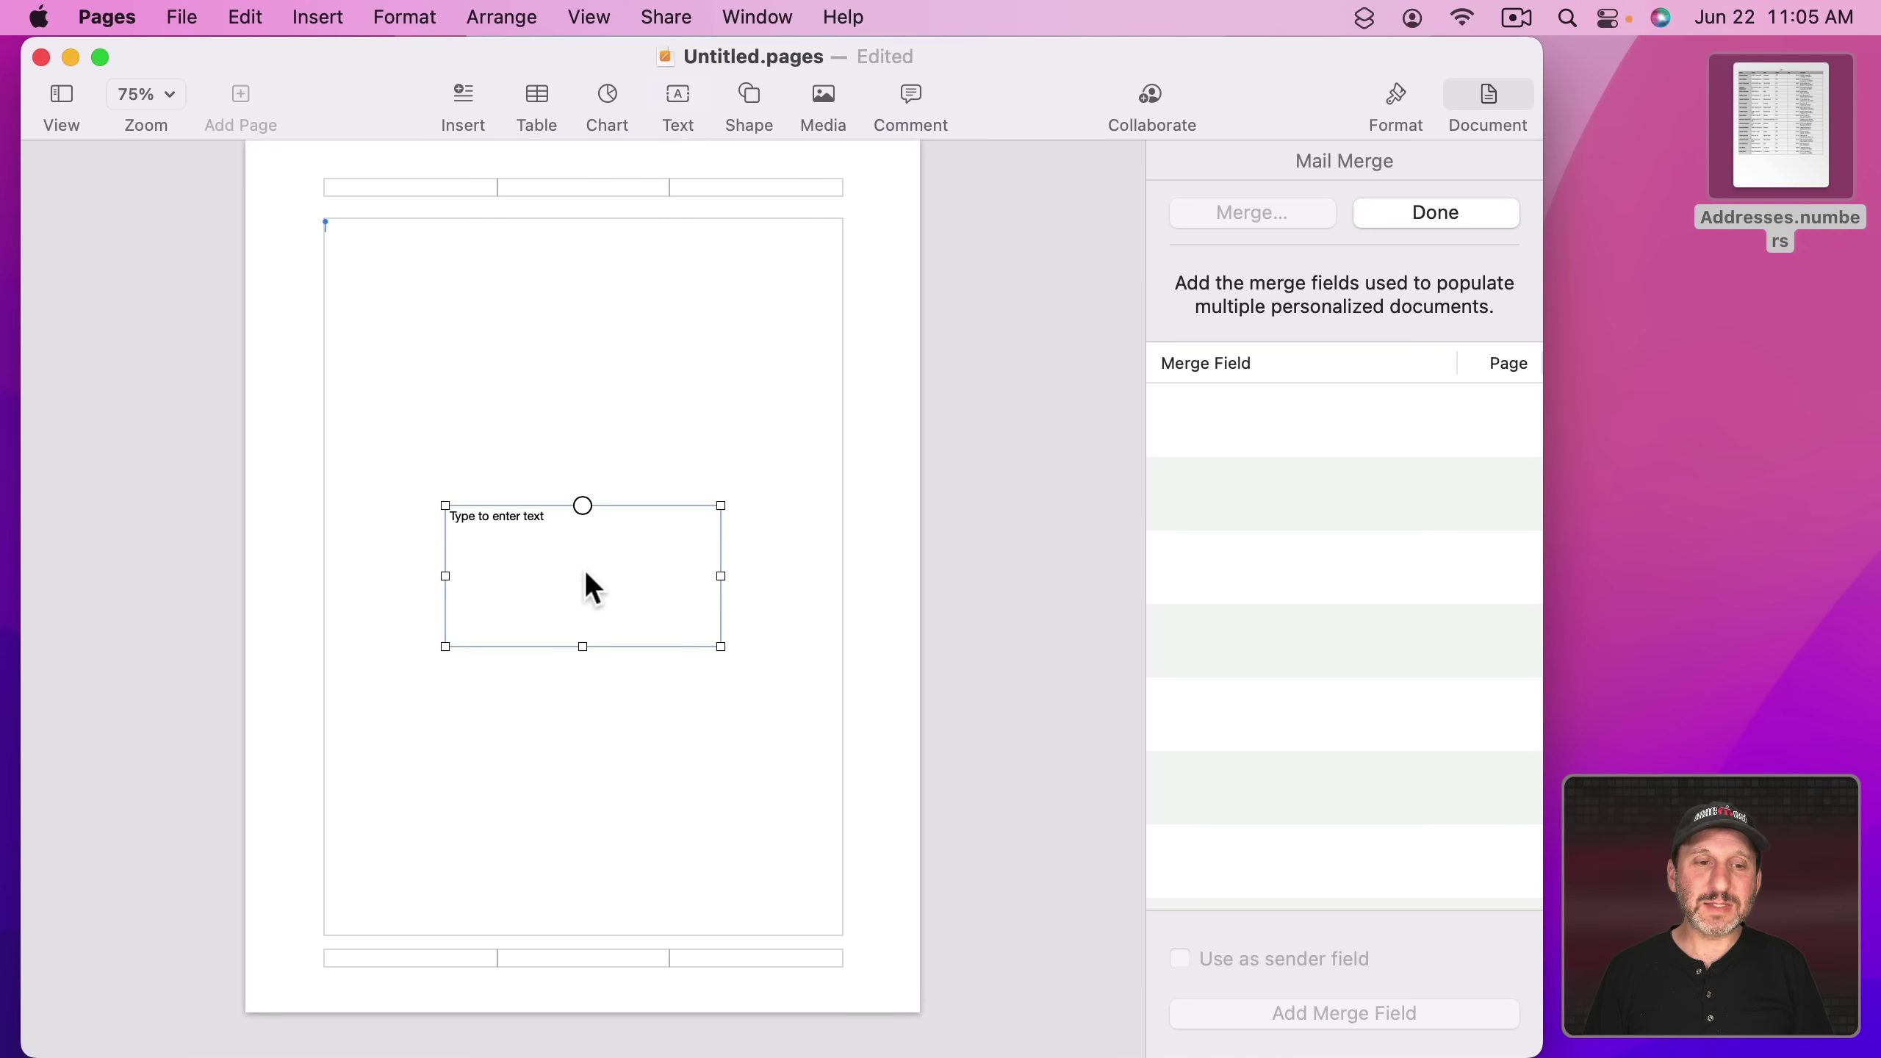
text(Question)
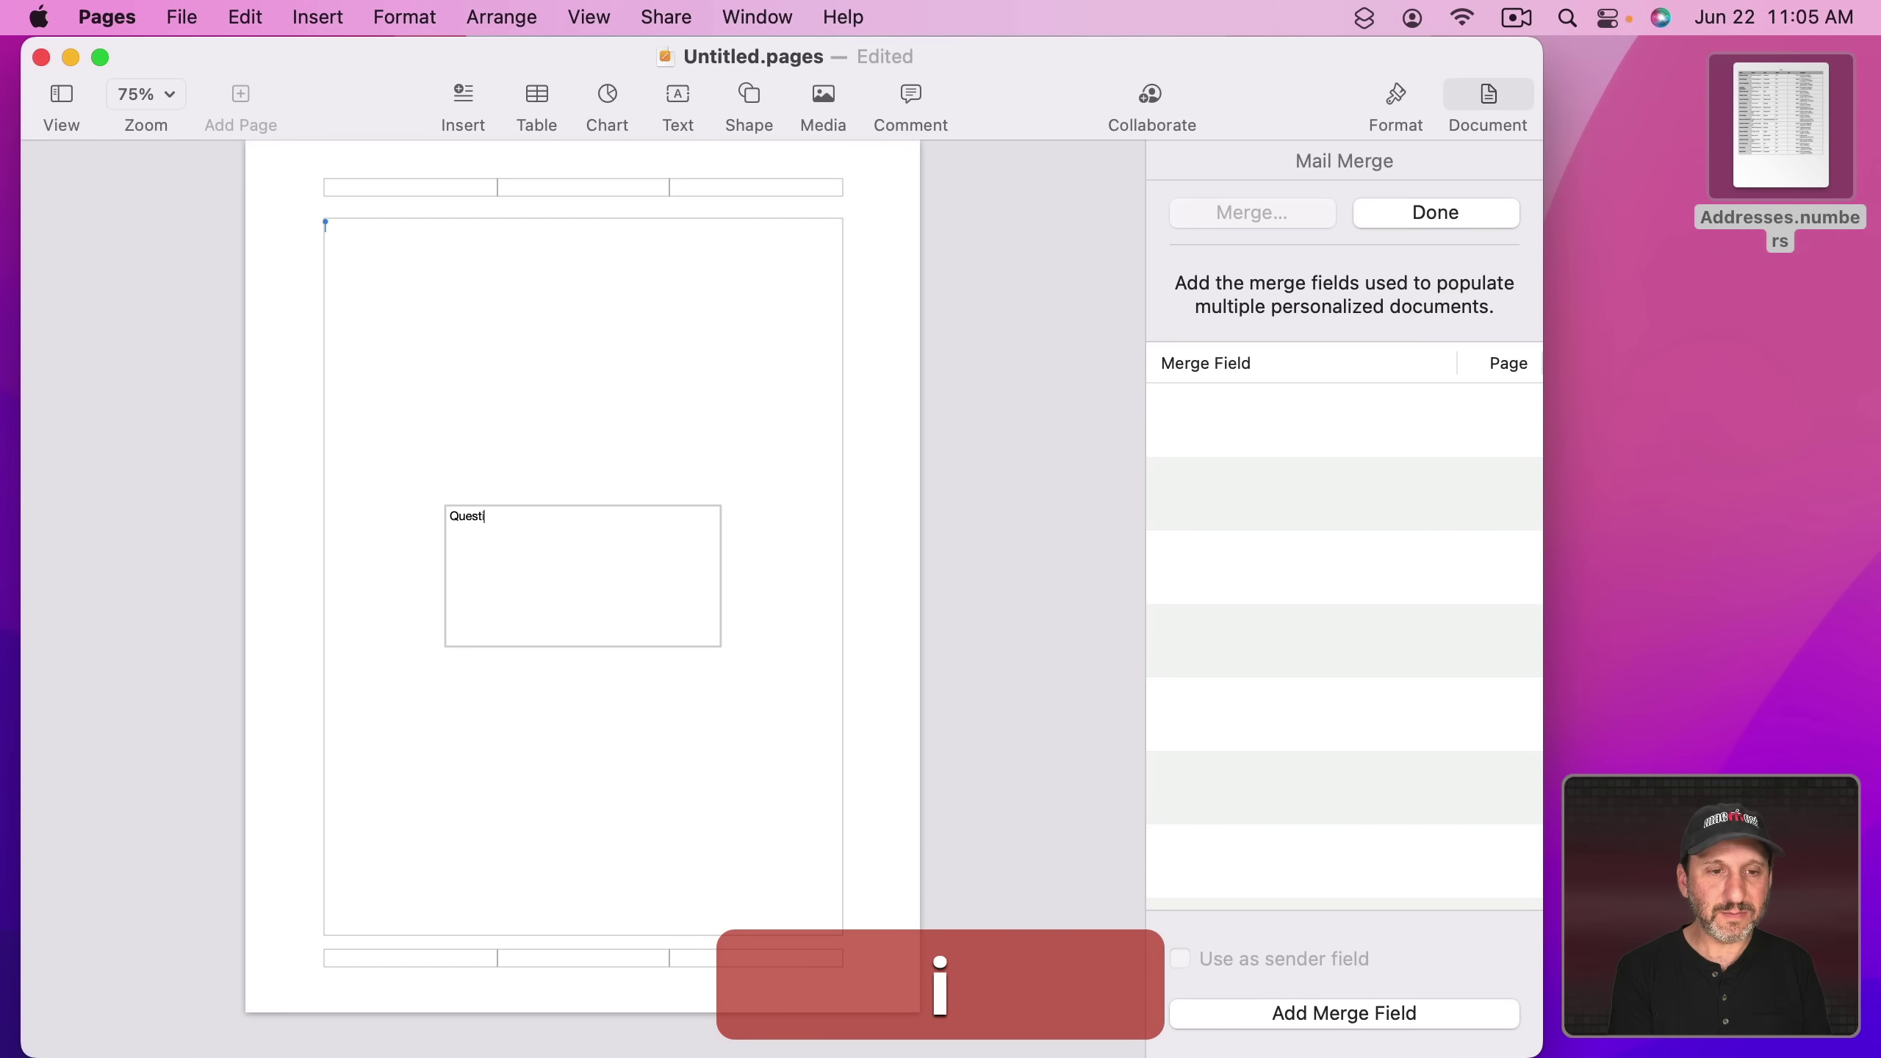
- Format the Question text as 16 pt bold, centred horizontally and vertically in its box
key(super+a)
click(1399, 100)
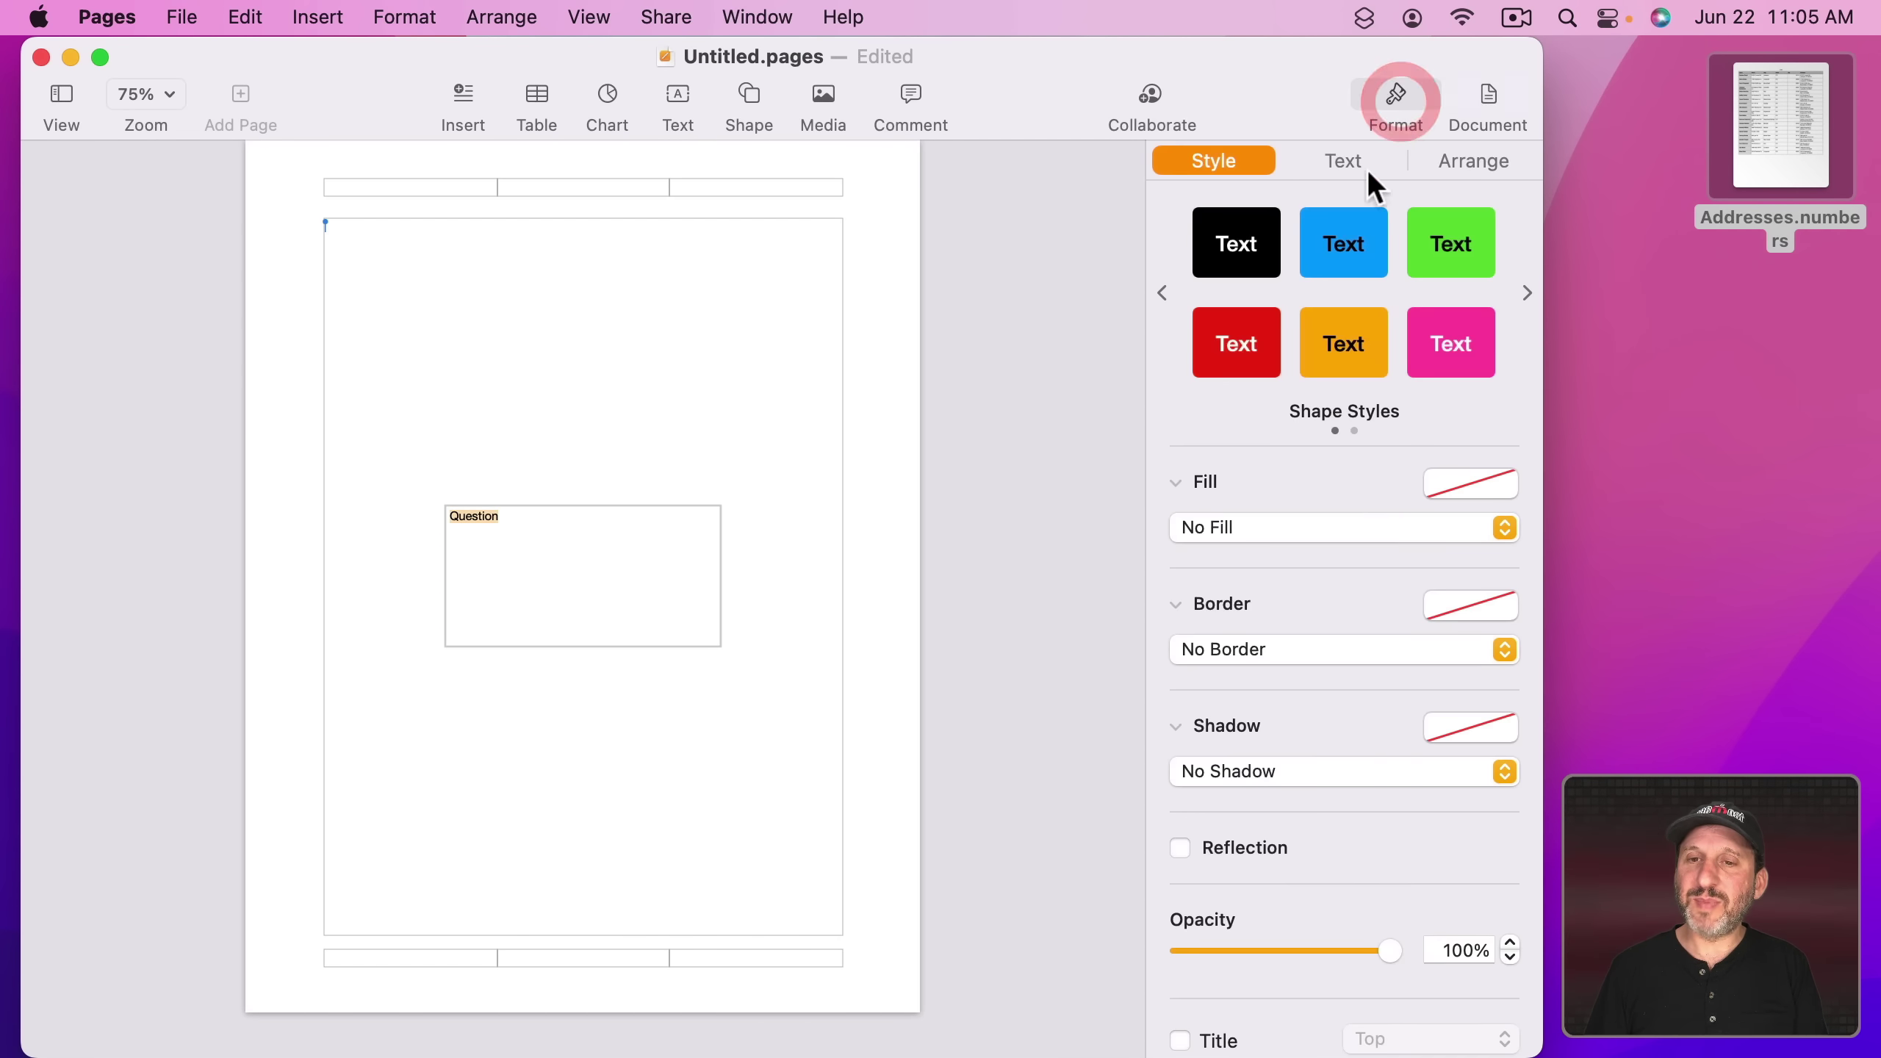
click(1337, 159)
click(1513, 477)
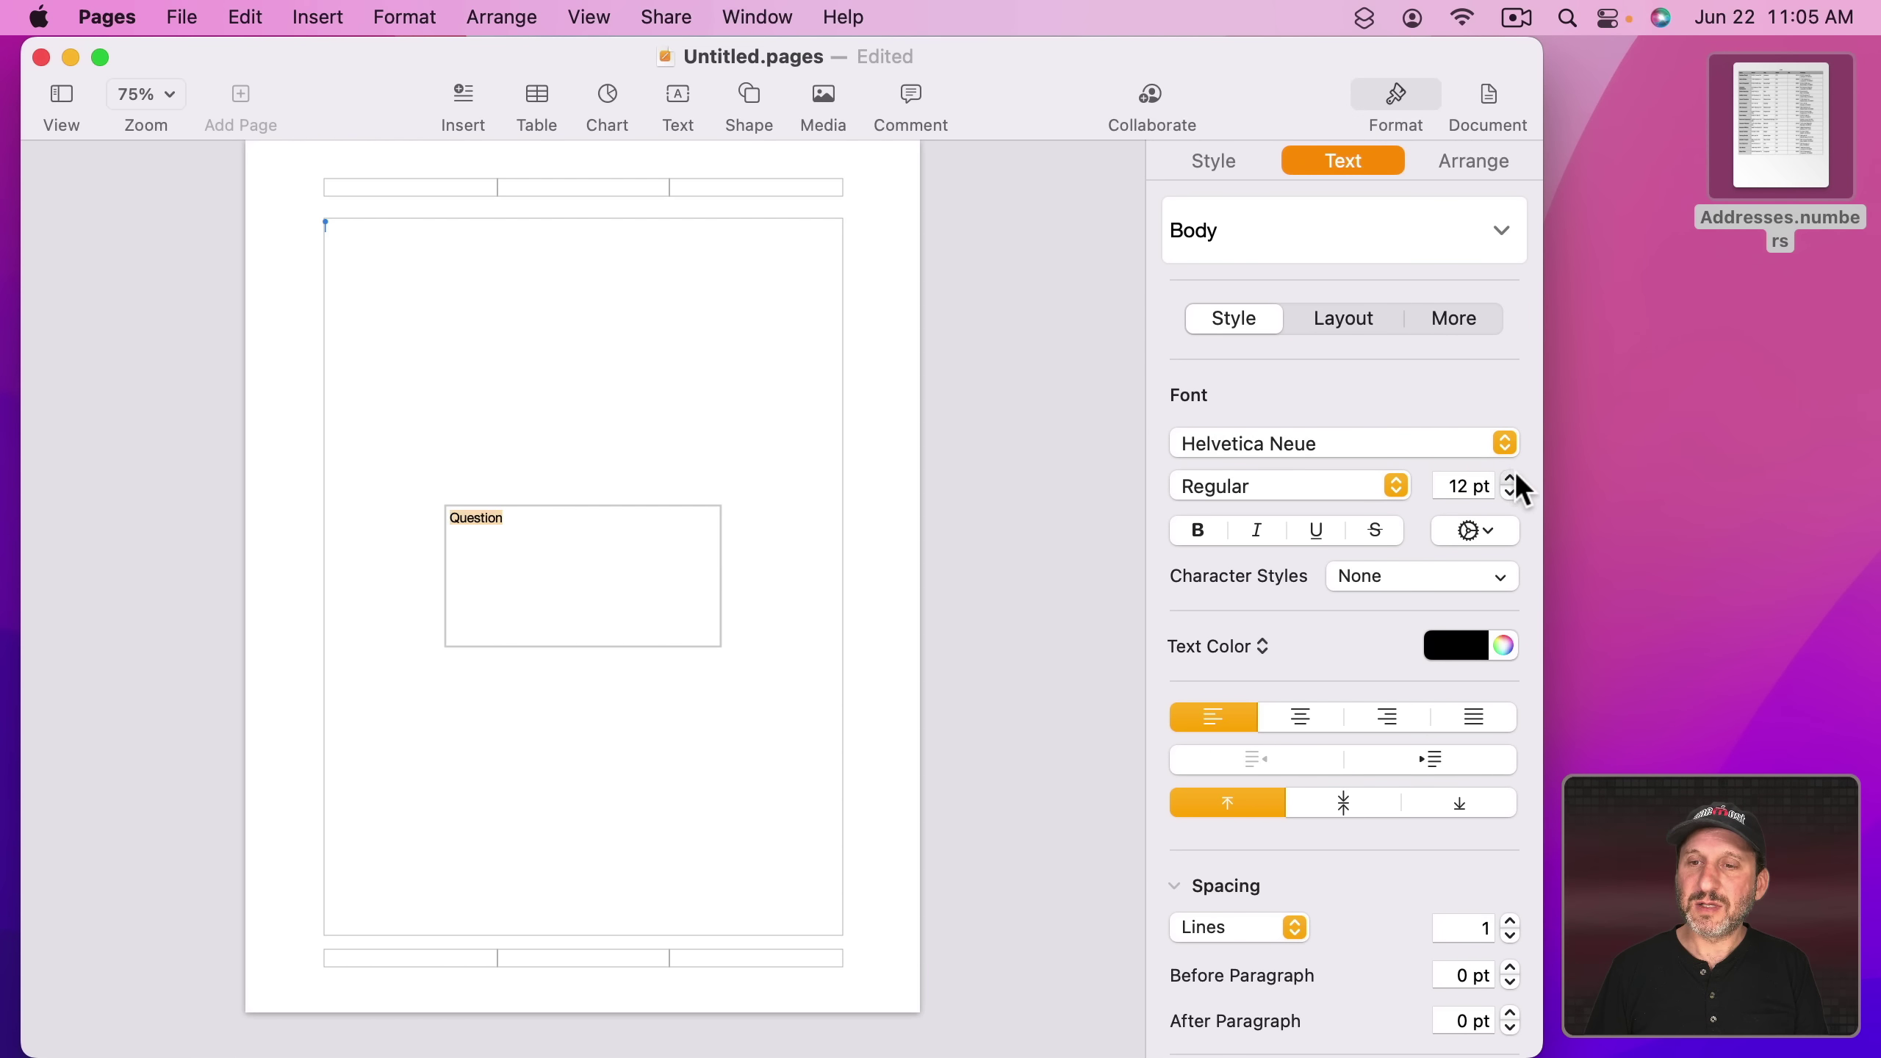
click(1513, 477)
click(1218, 531)
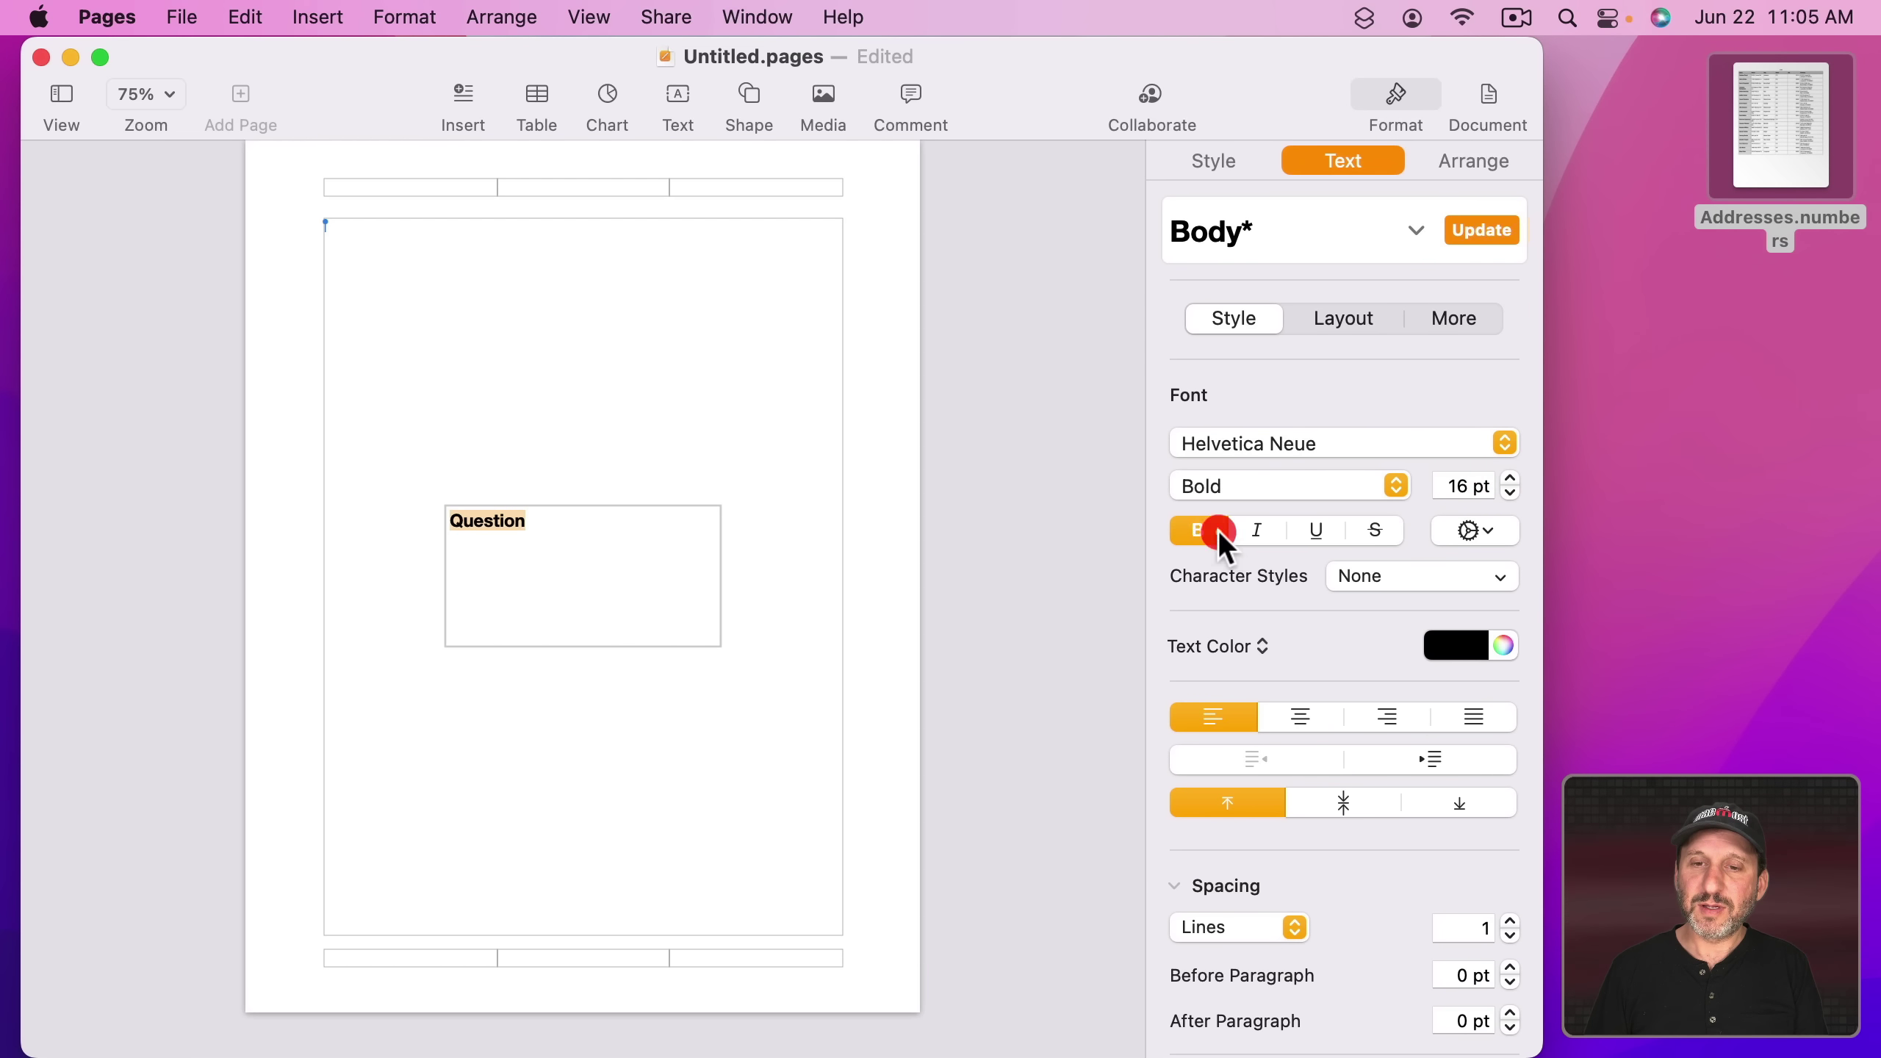
click(1293, 716)
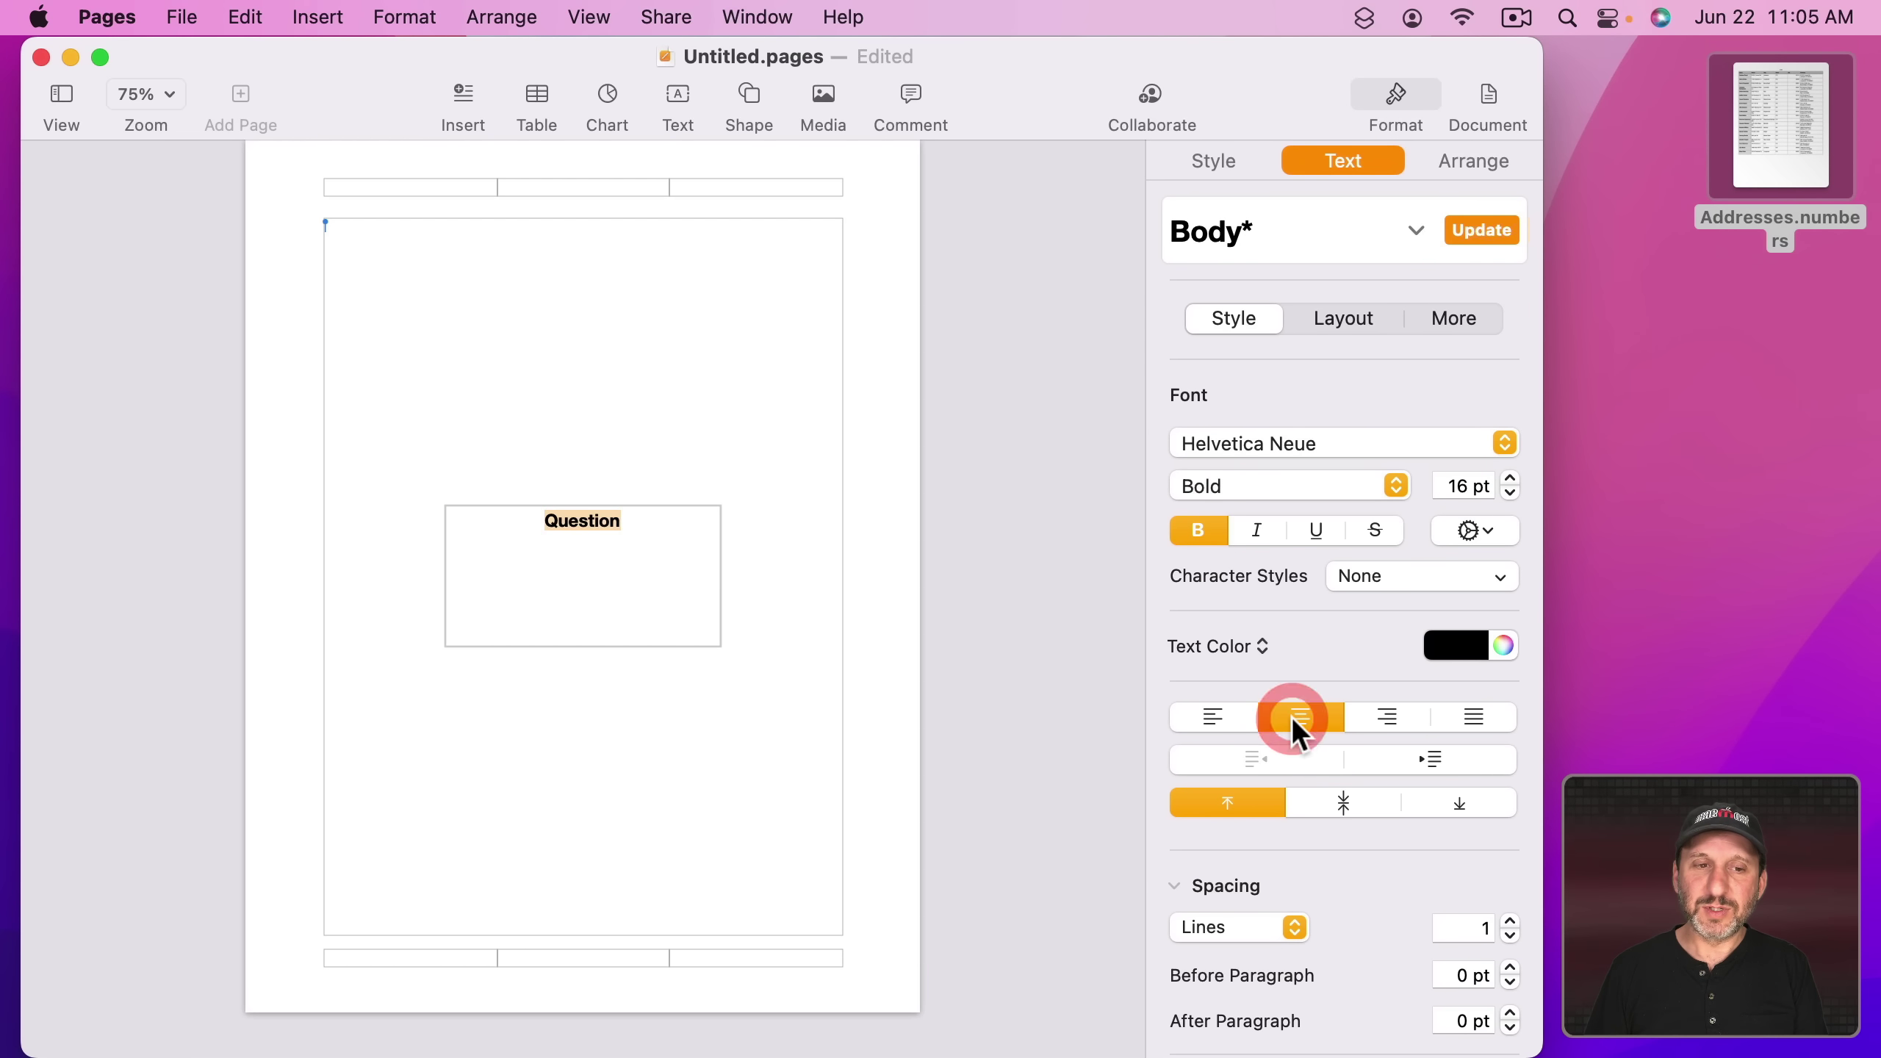
click(1339, 793)
- Move the Question box up the page, place a copy below it and change the copy's text to "Answer"
click(704, 724)
drag(594, 602, 585, 668)
double_click(577, 671)
text(Answer)
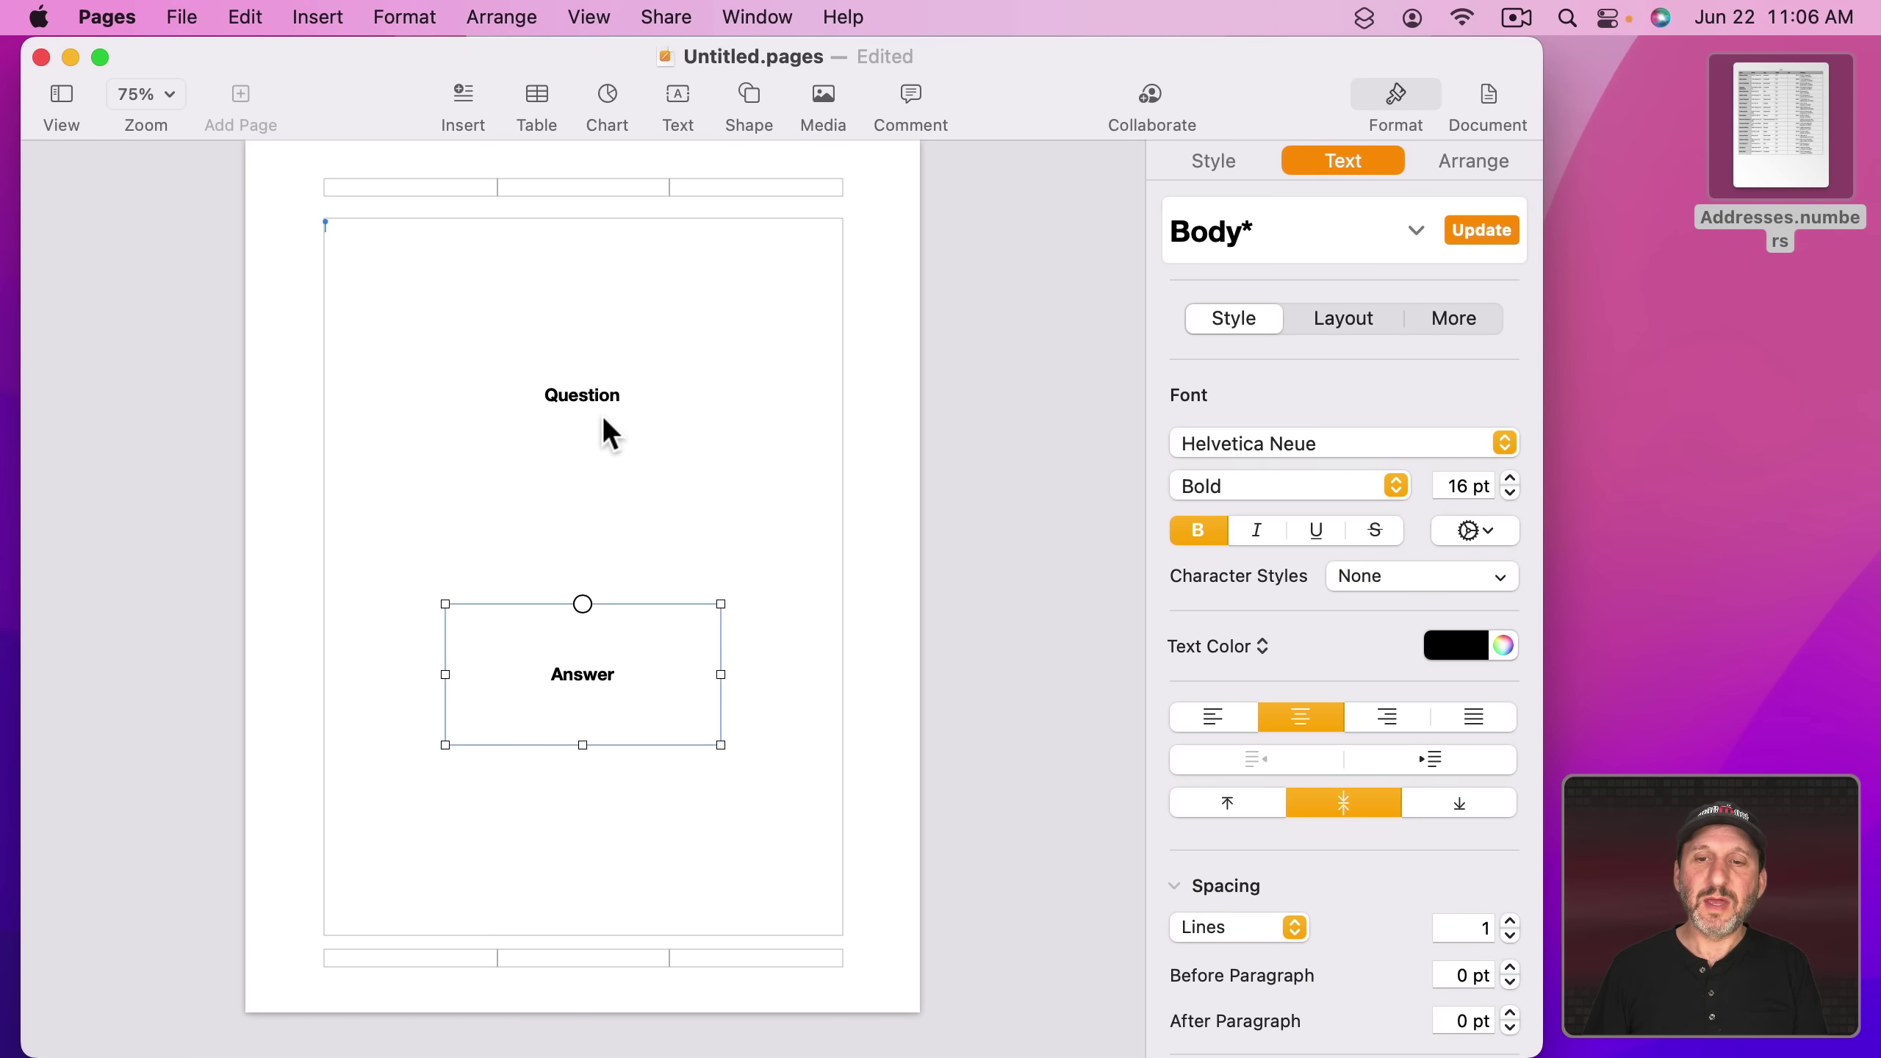
- Turn the word Question in the upper text box into a First name merge field
click(578, 393)
double_click(579, 393)
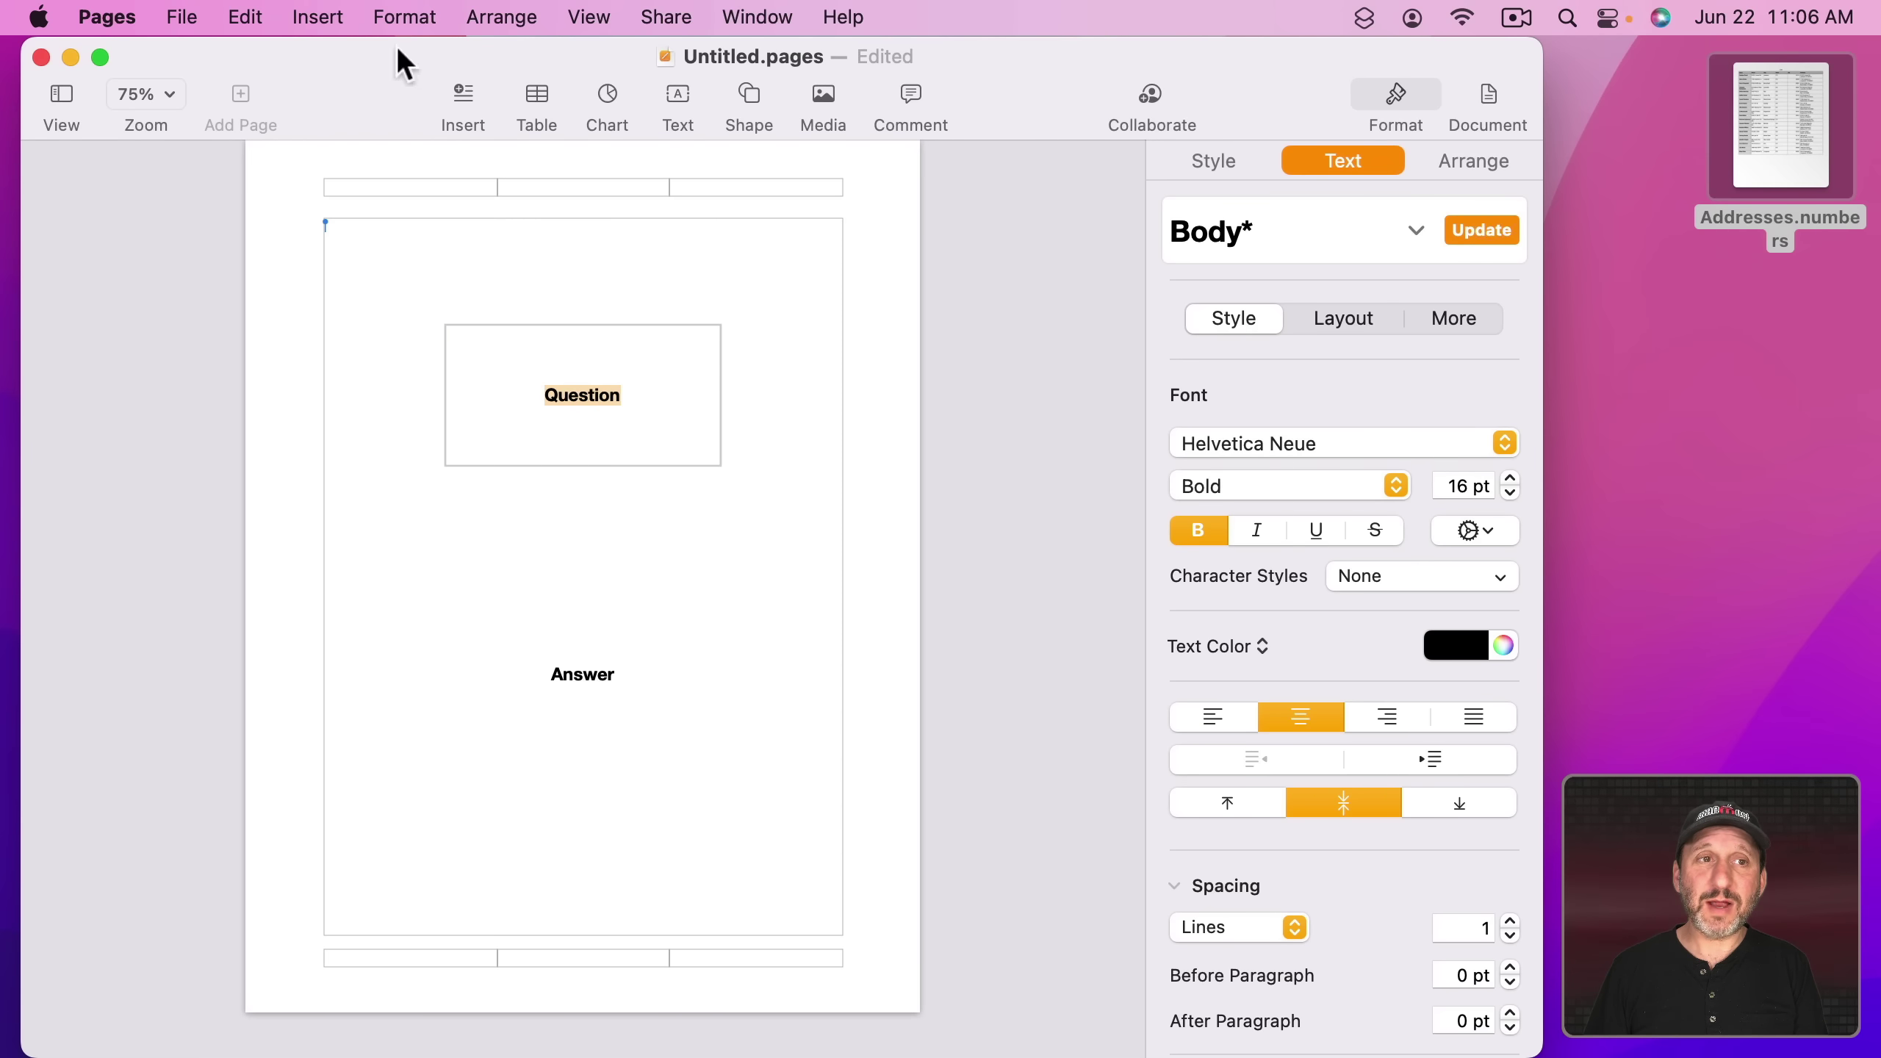
click(320, 16)
mouse_move(548, 951)
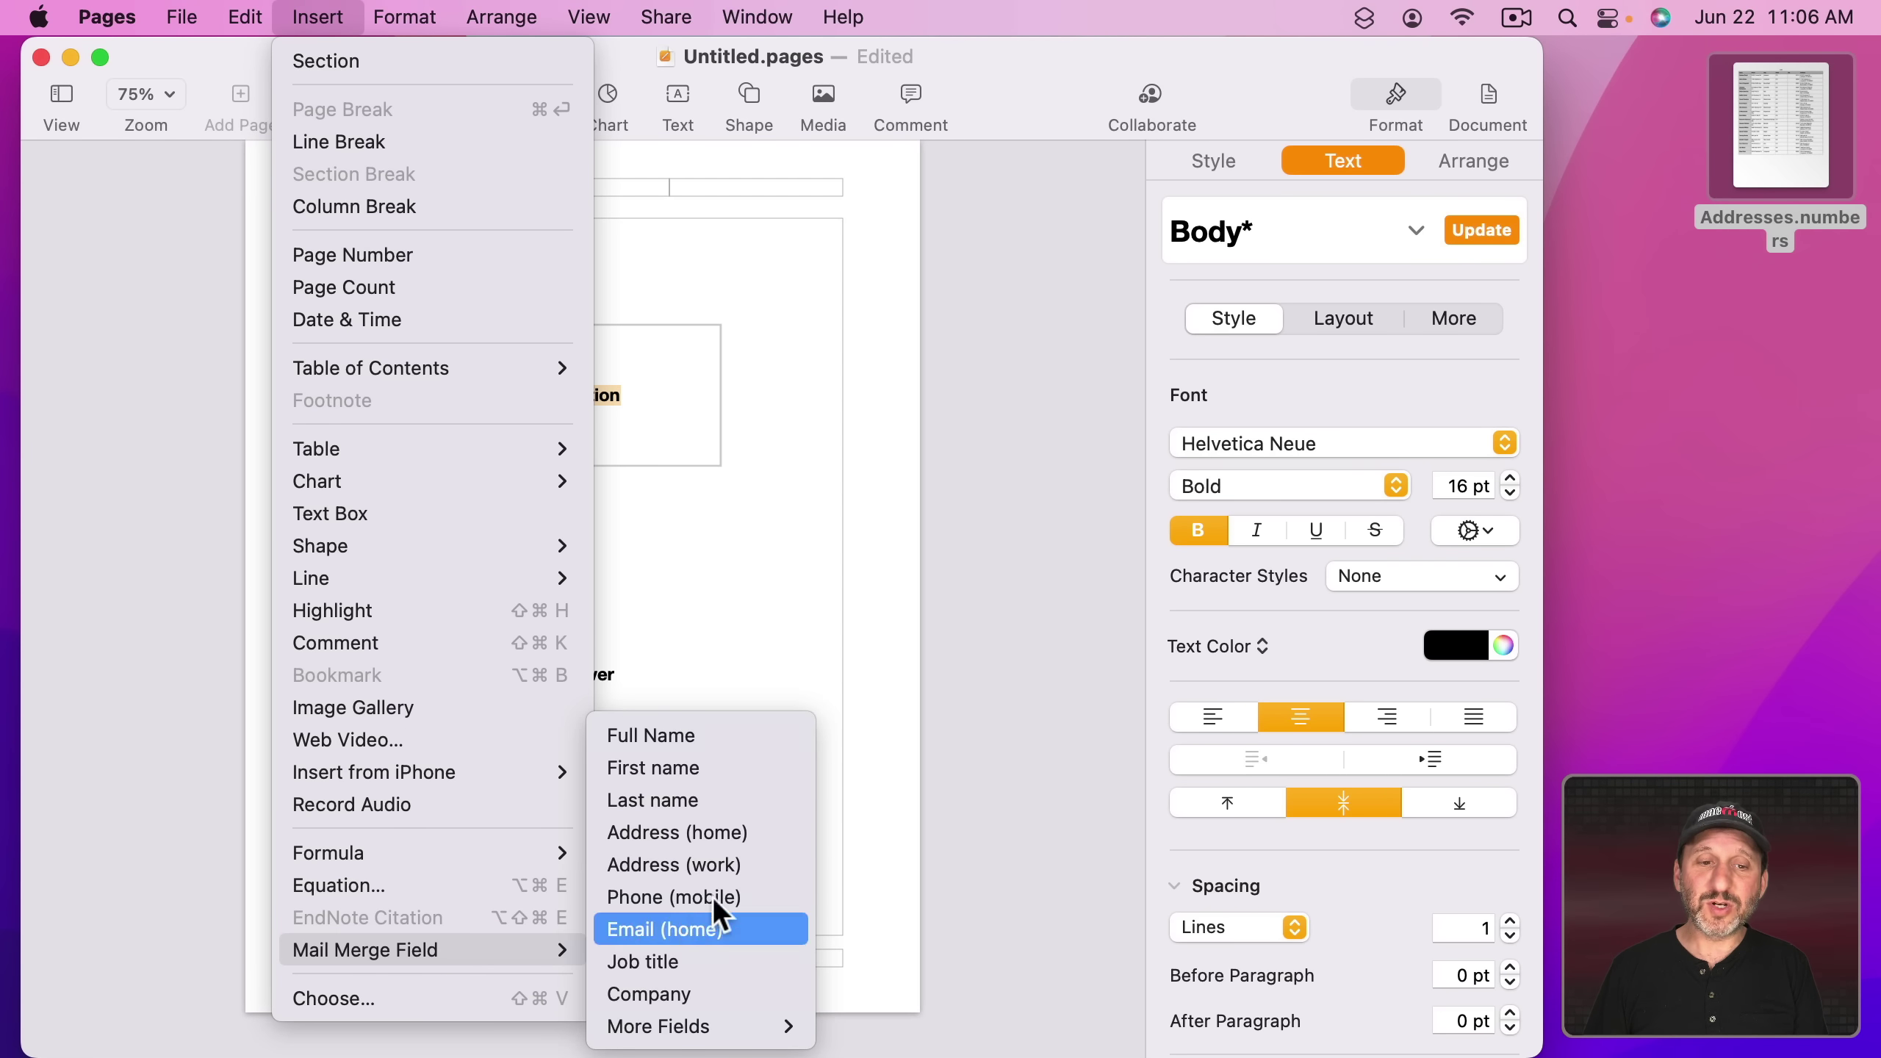
click(773, 768)
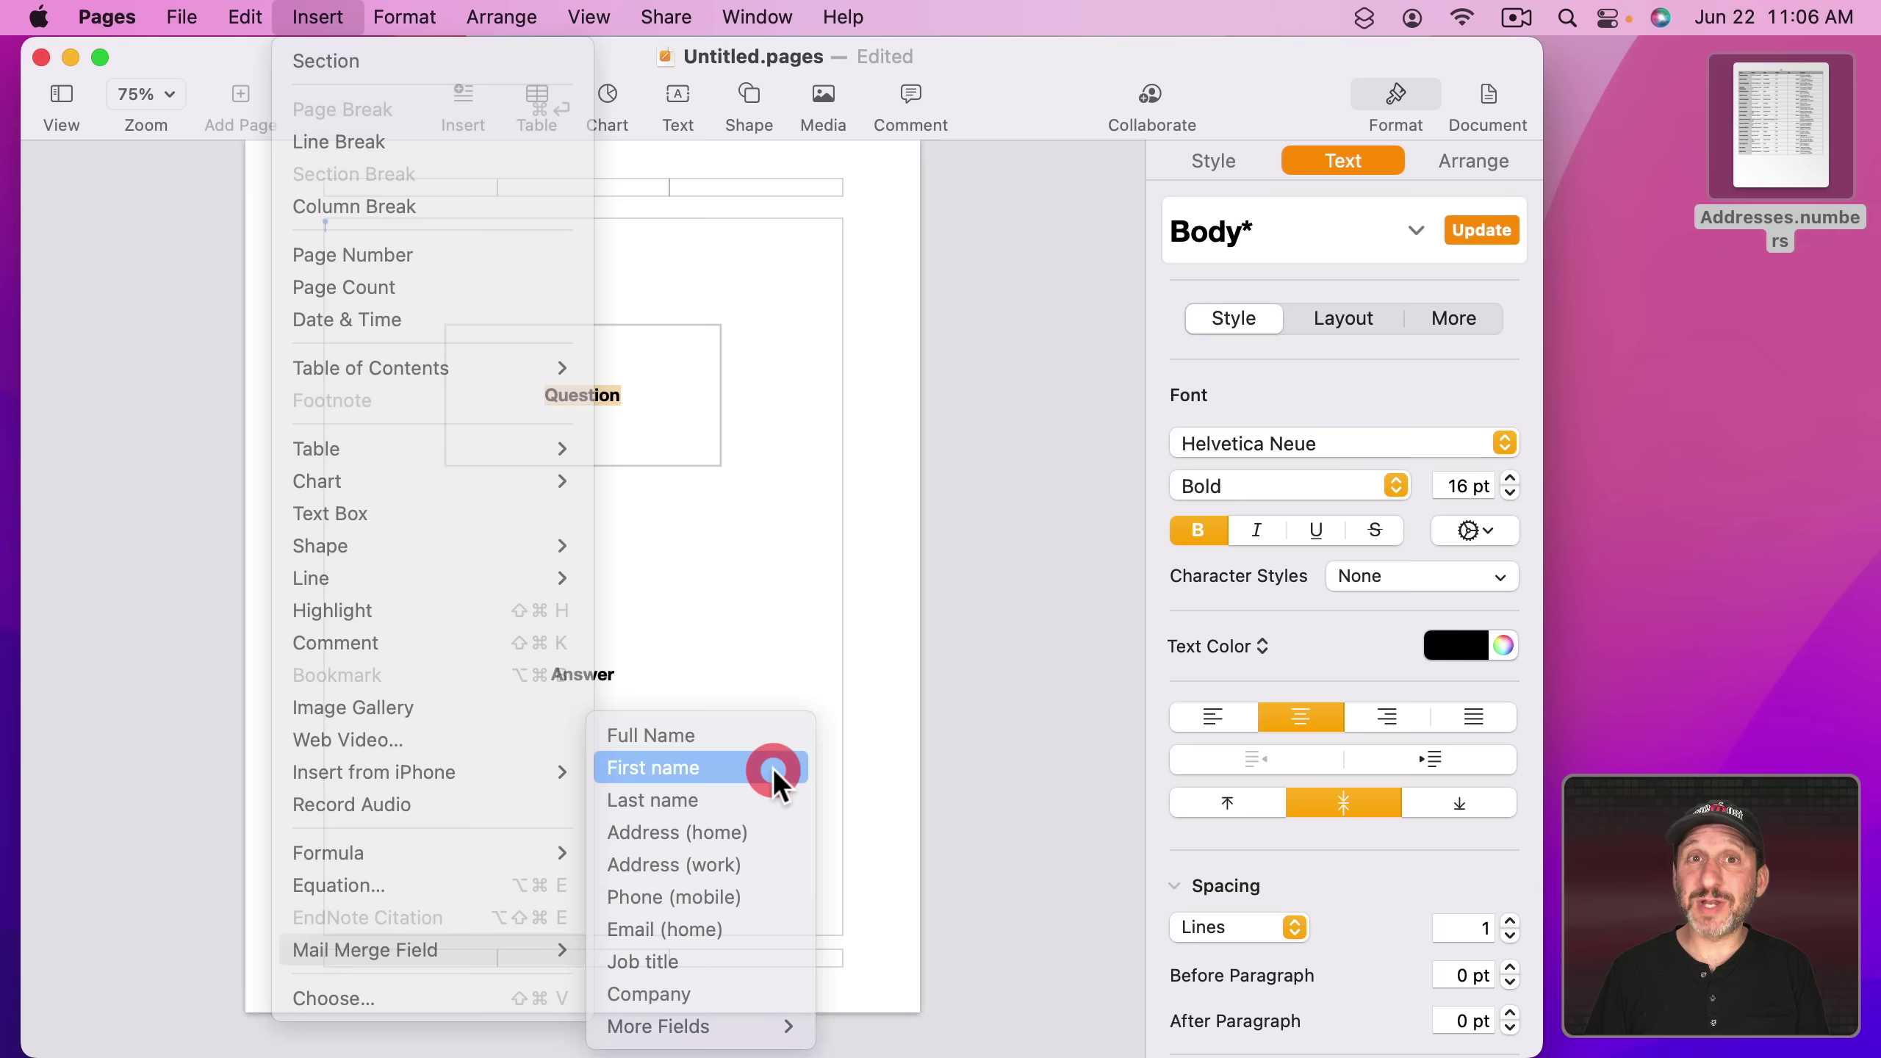
- Turn the word Answer in the lower text box into a Last name merge field, and select the box
click(573, 674)
double_click(573, 674)
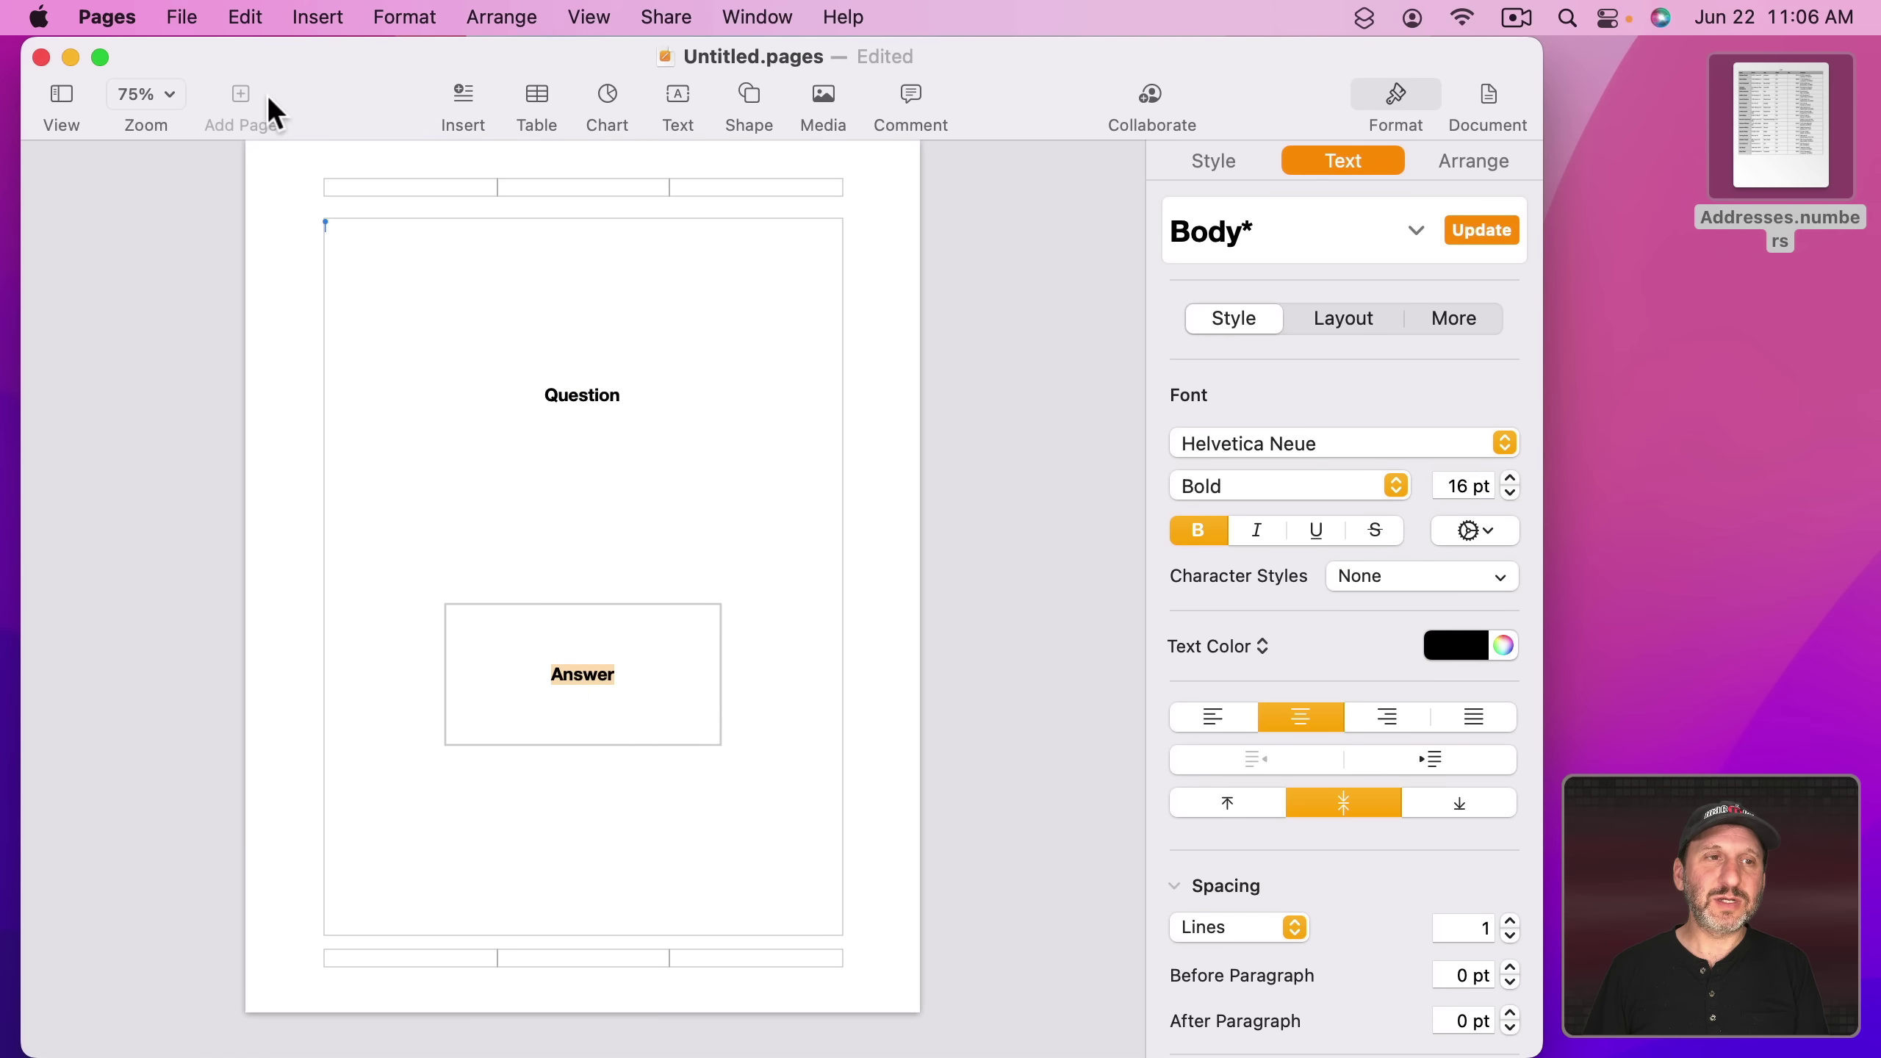
click(315, 16)
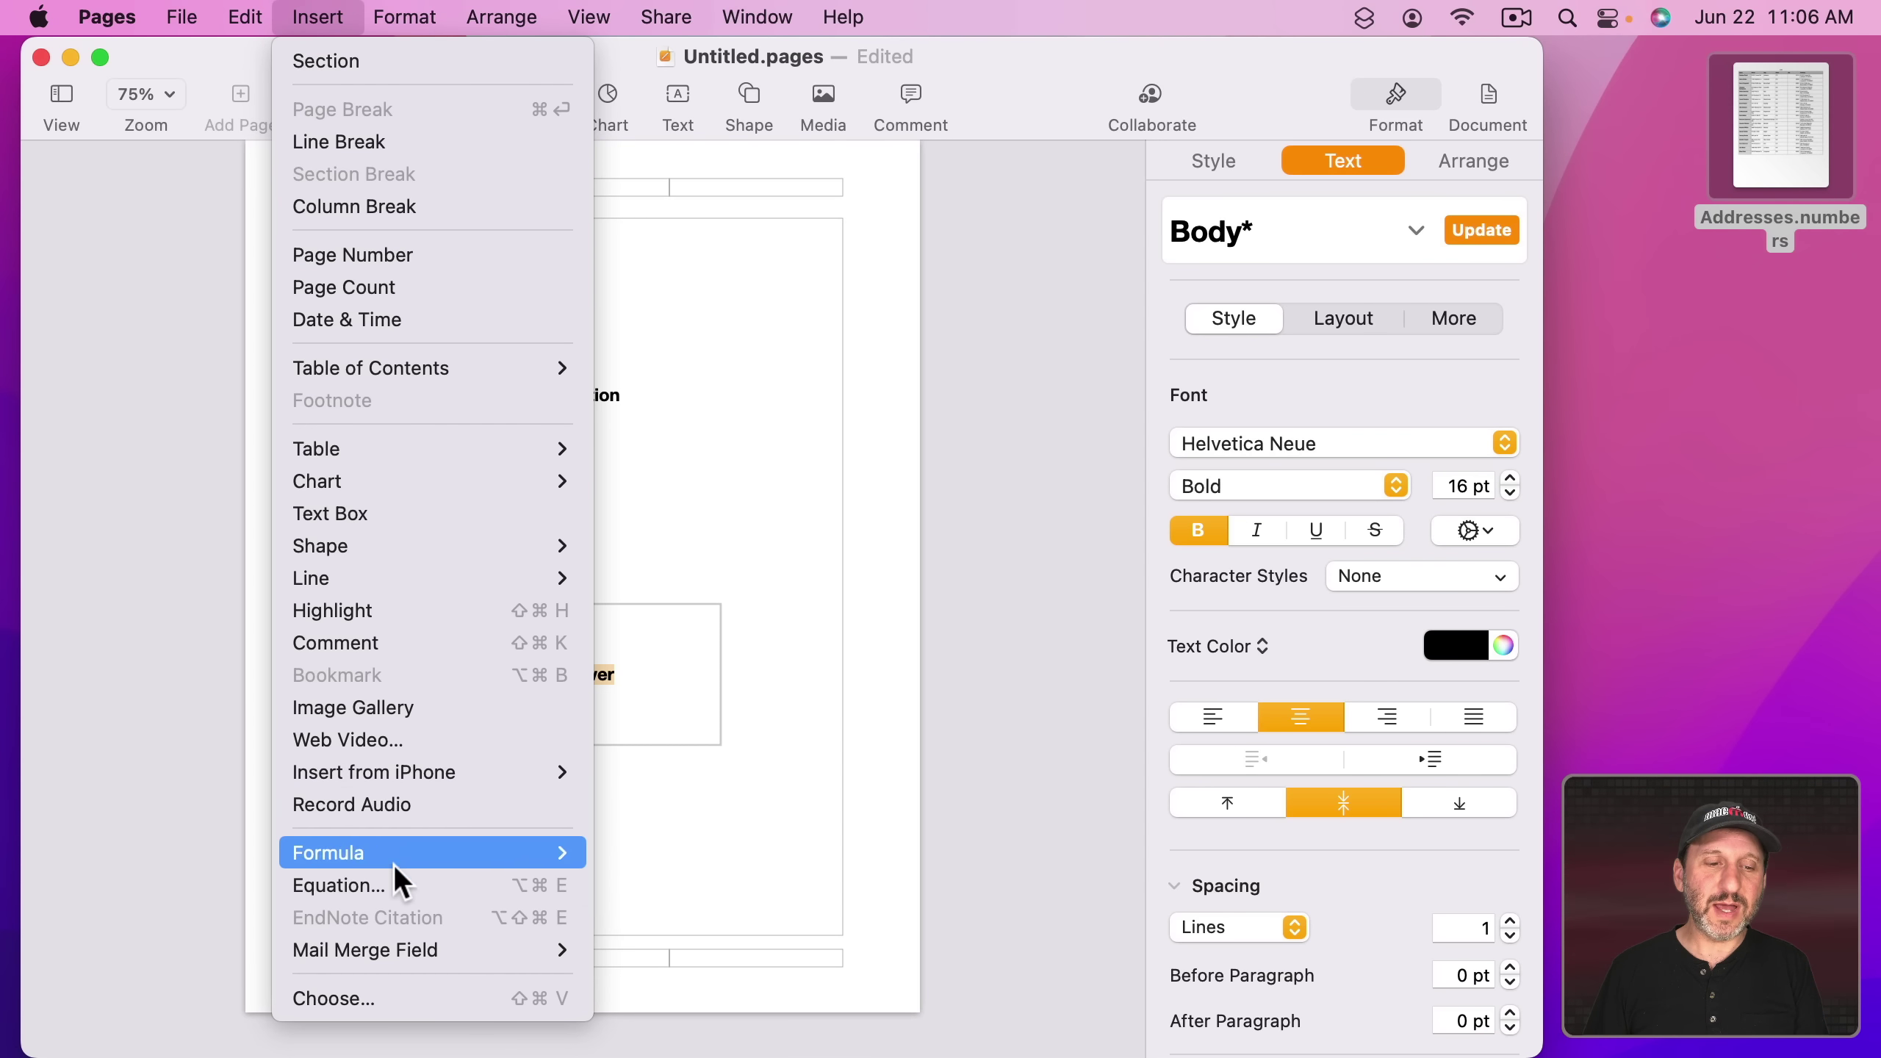
mouse_move(400, 950)
click(695, 799)
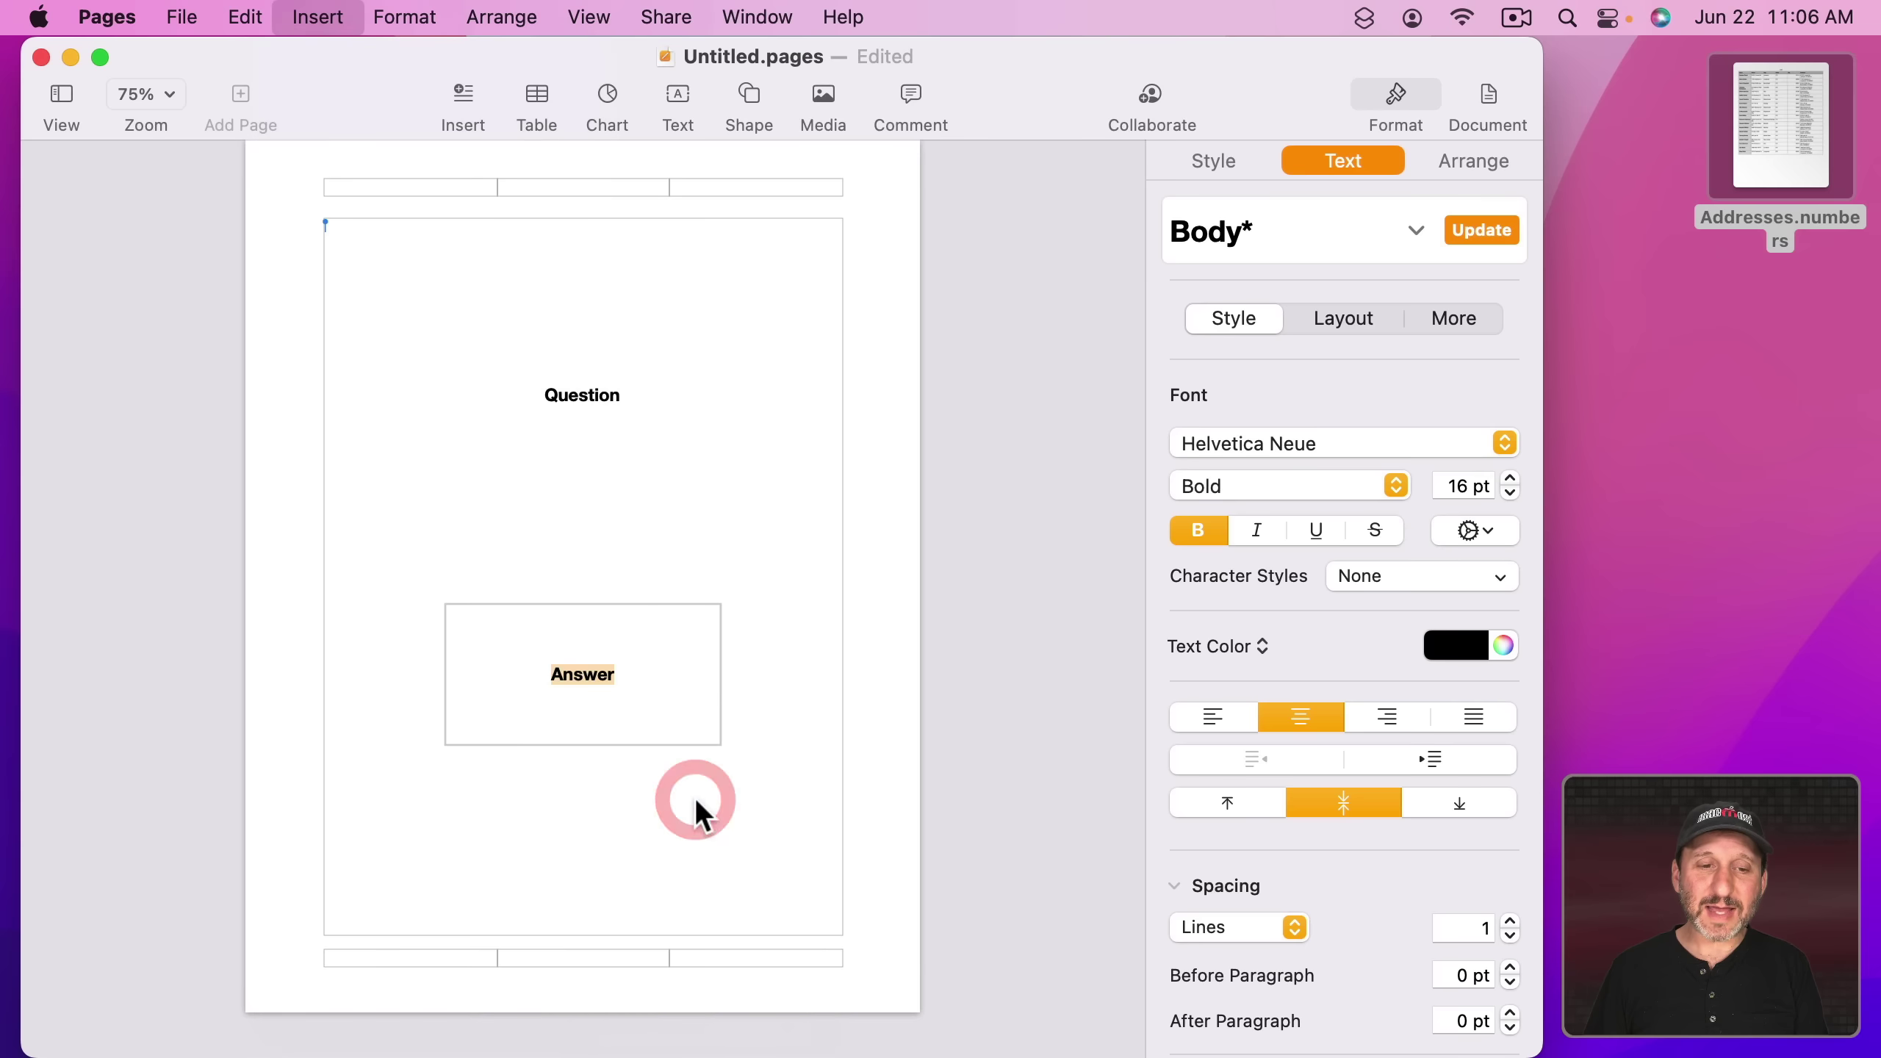
click(773, 615)
click(622, 672)
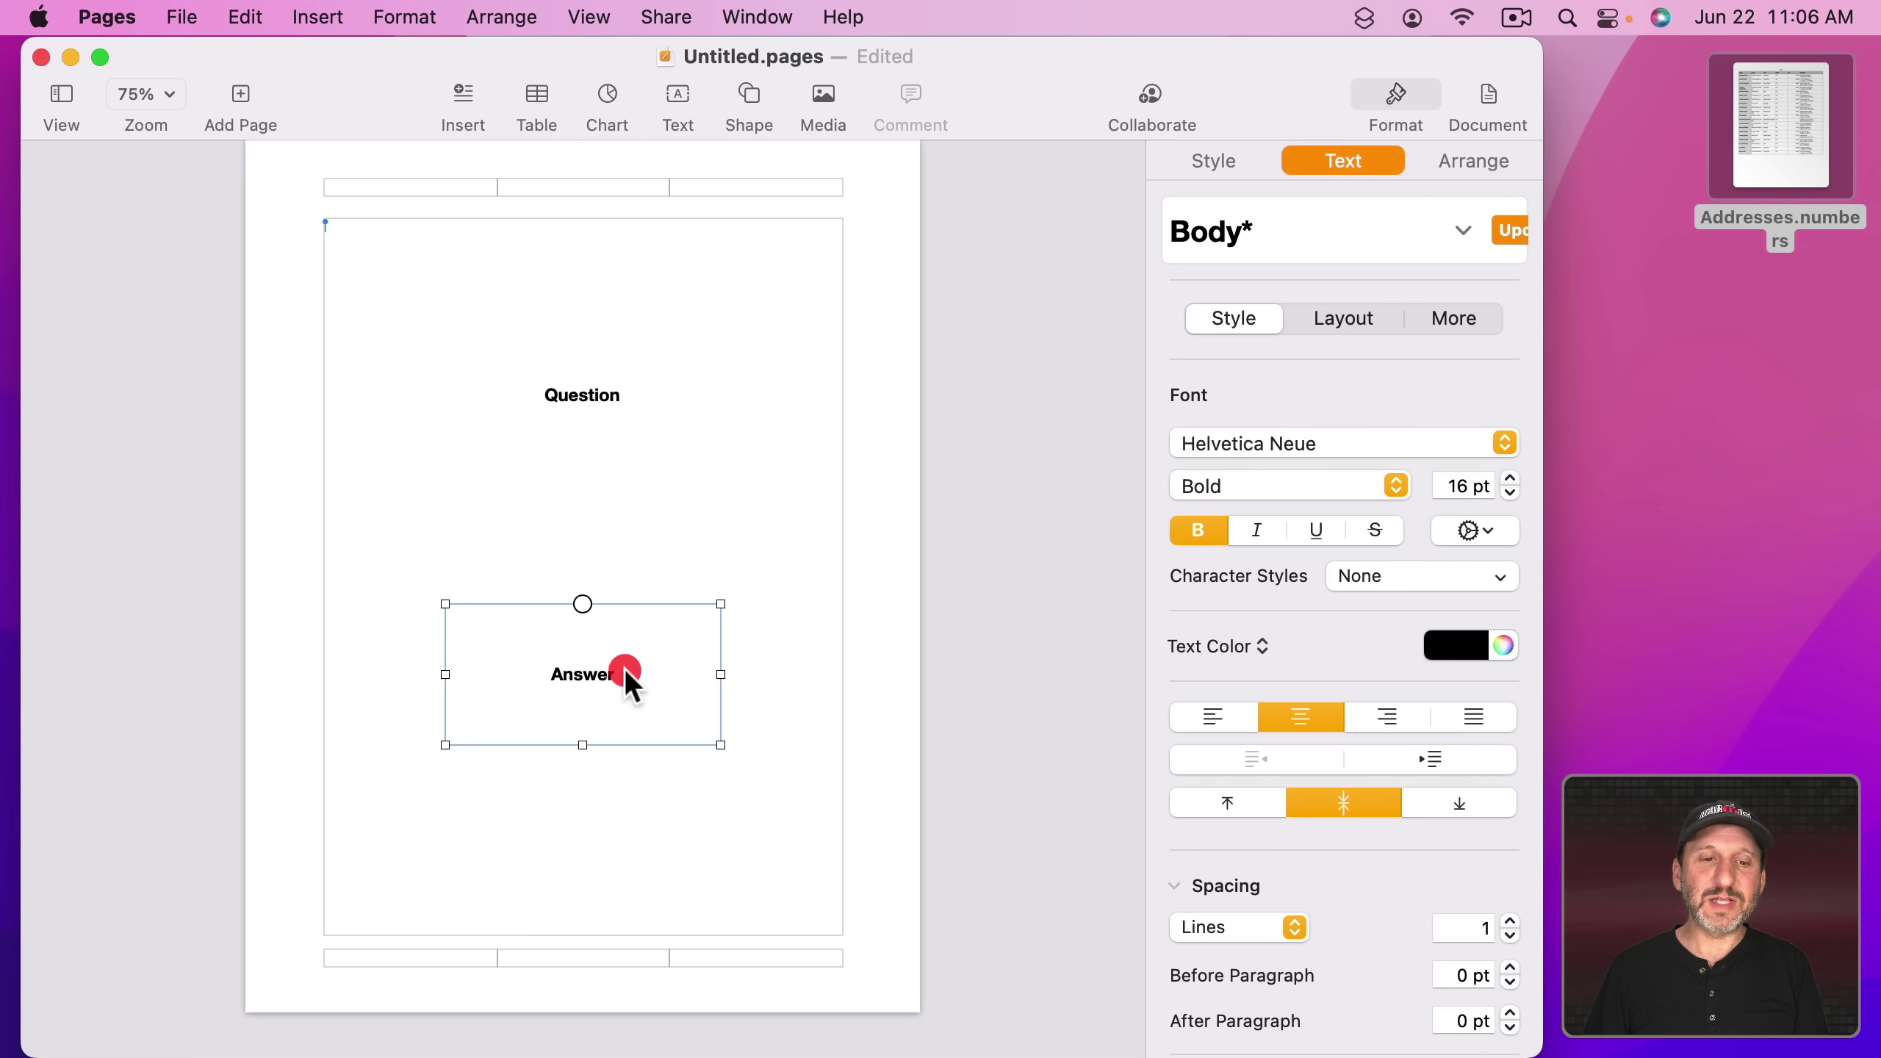
- Rotate the Answer text box by 180° and move it slightly further down the page
click(1455, 163)
click(1317, 915)
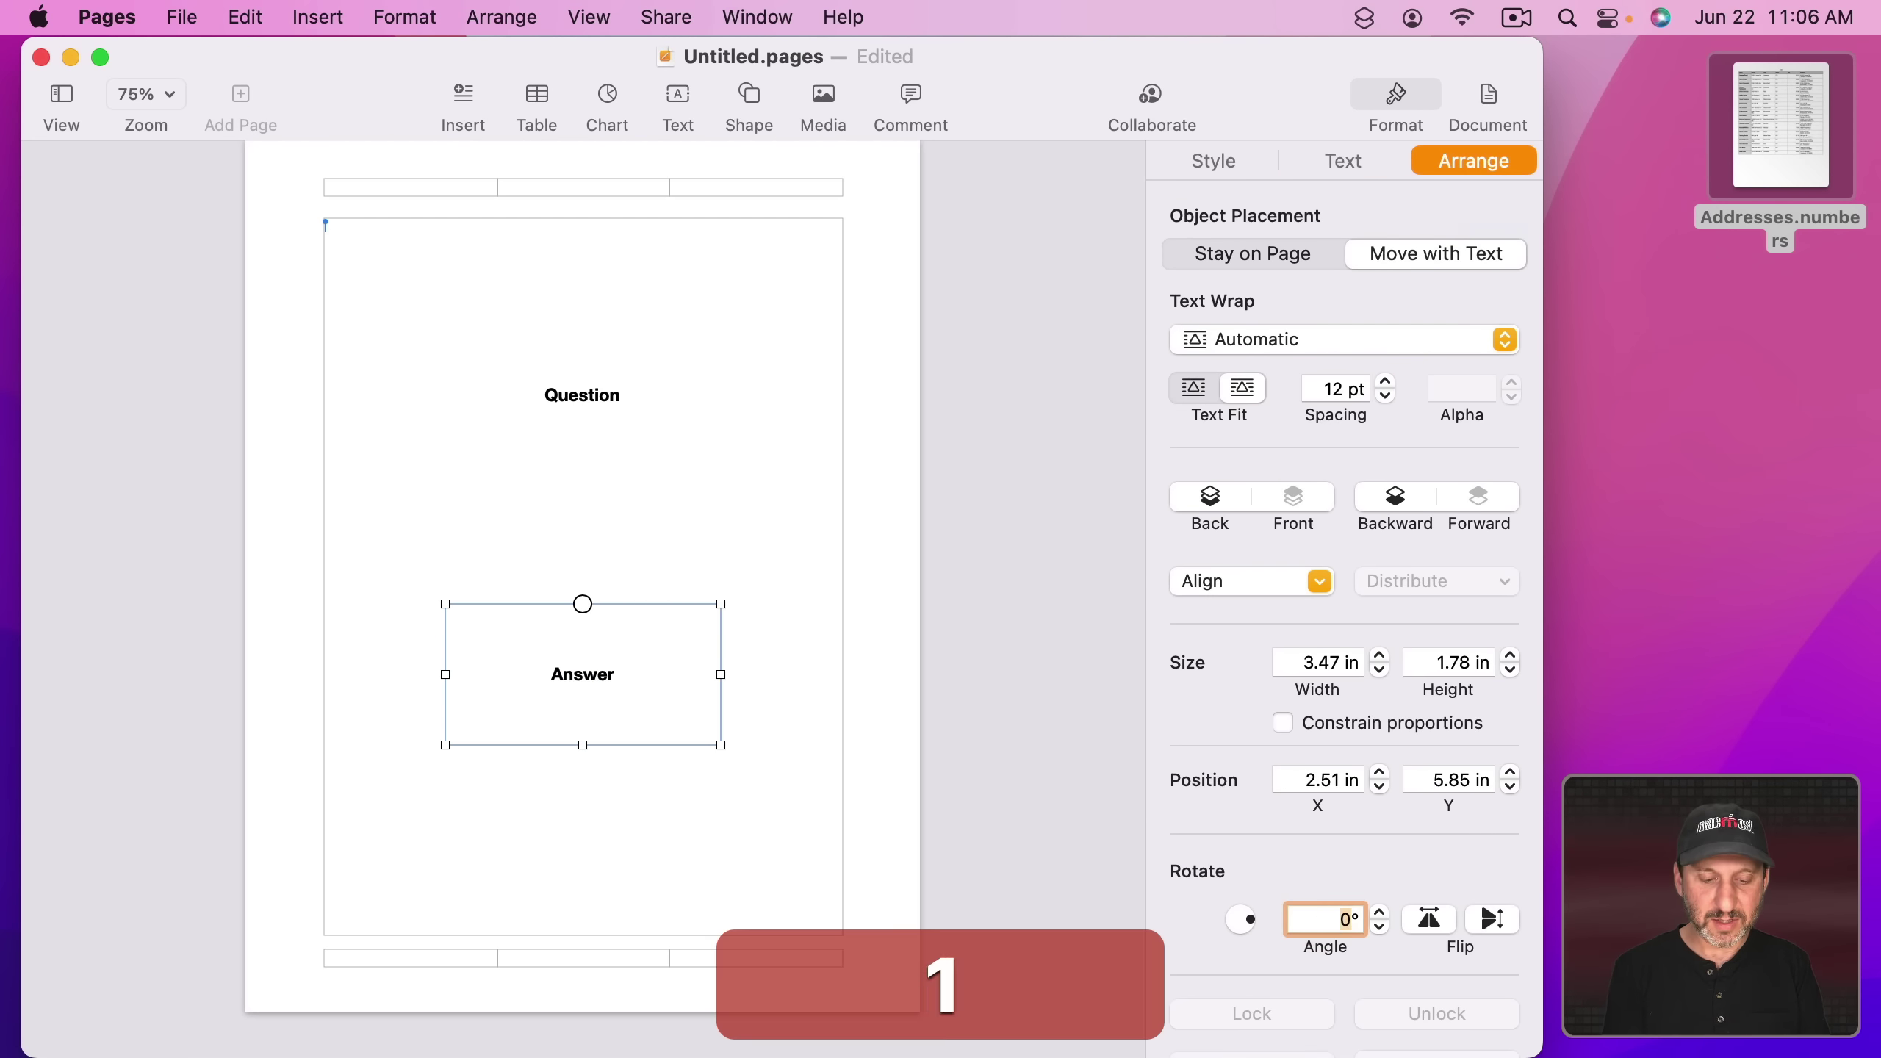
text(180)
key(Return)
click(1019, 597)
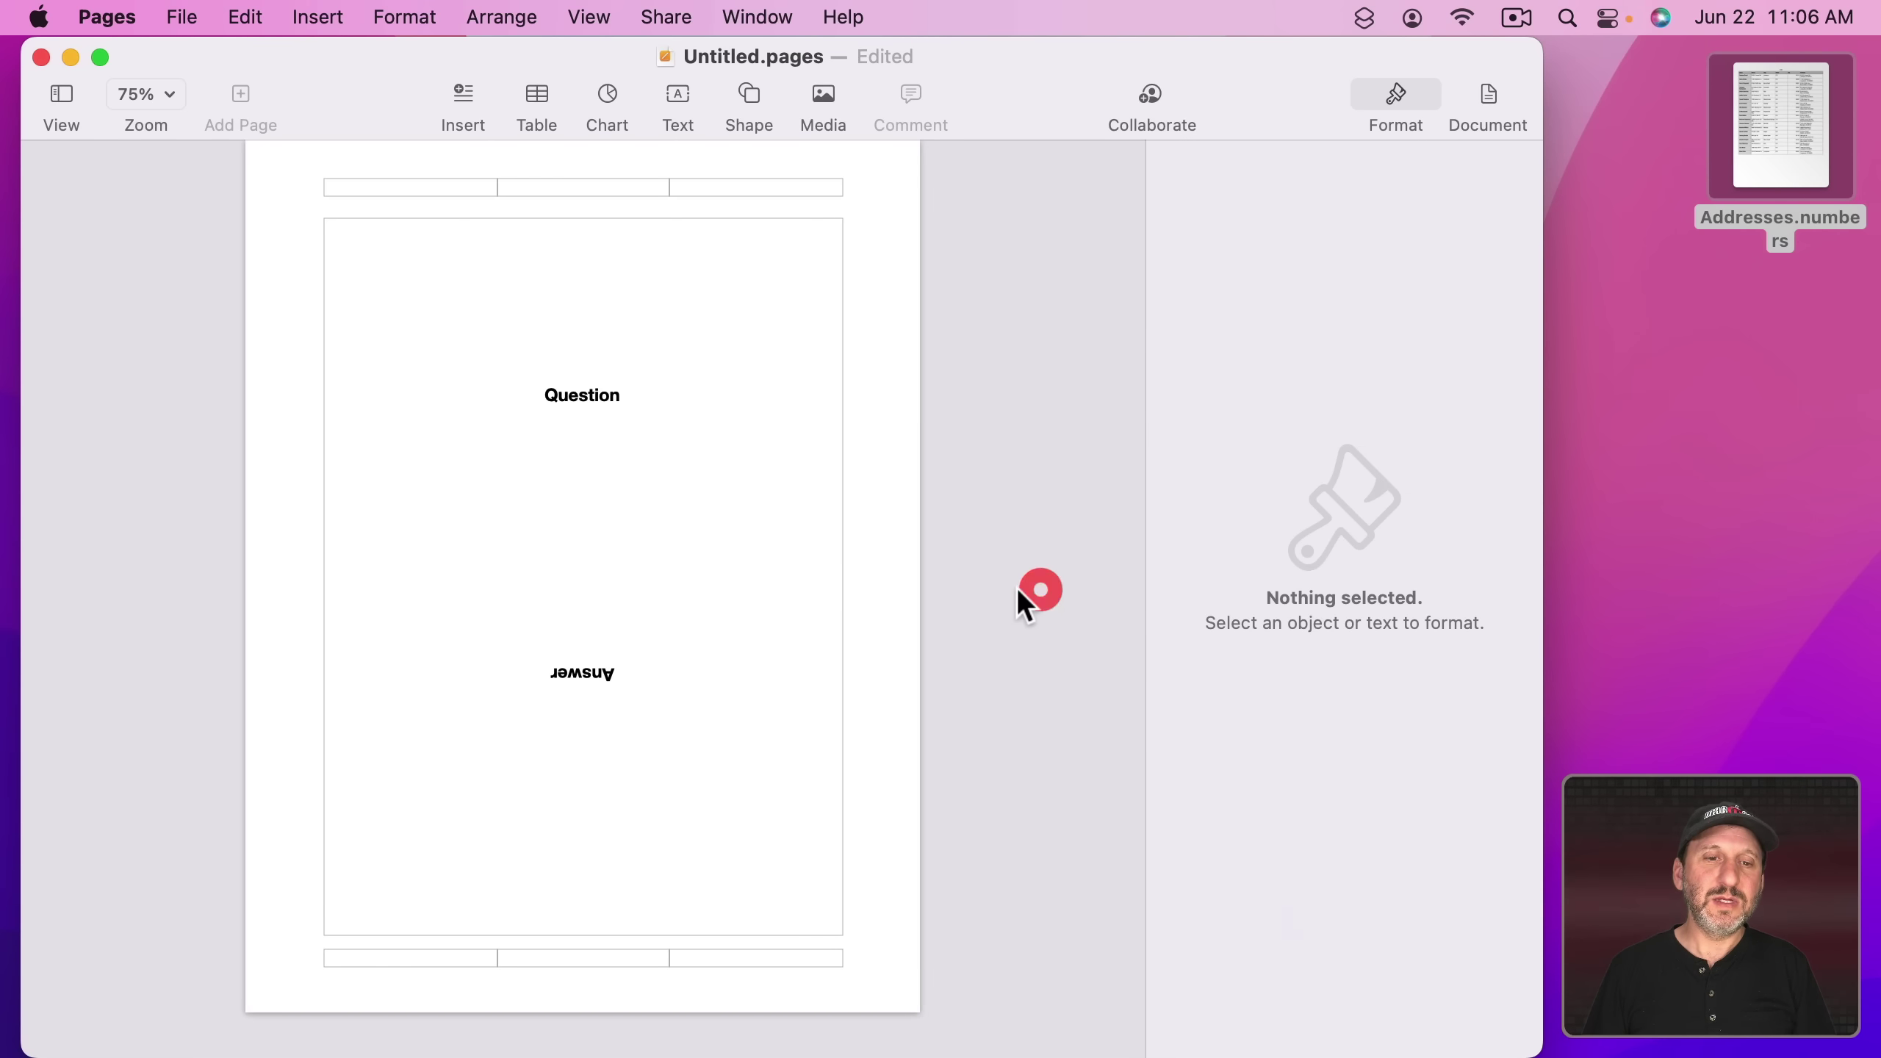
click(585, 683)
drag(585, 683, 585, 732)
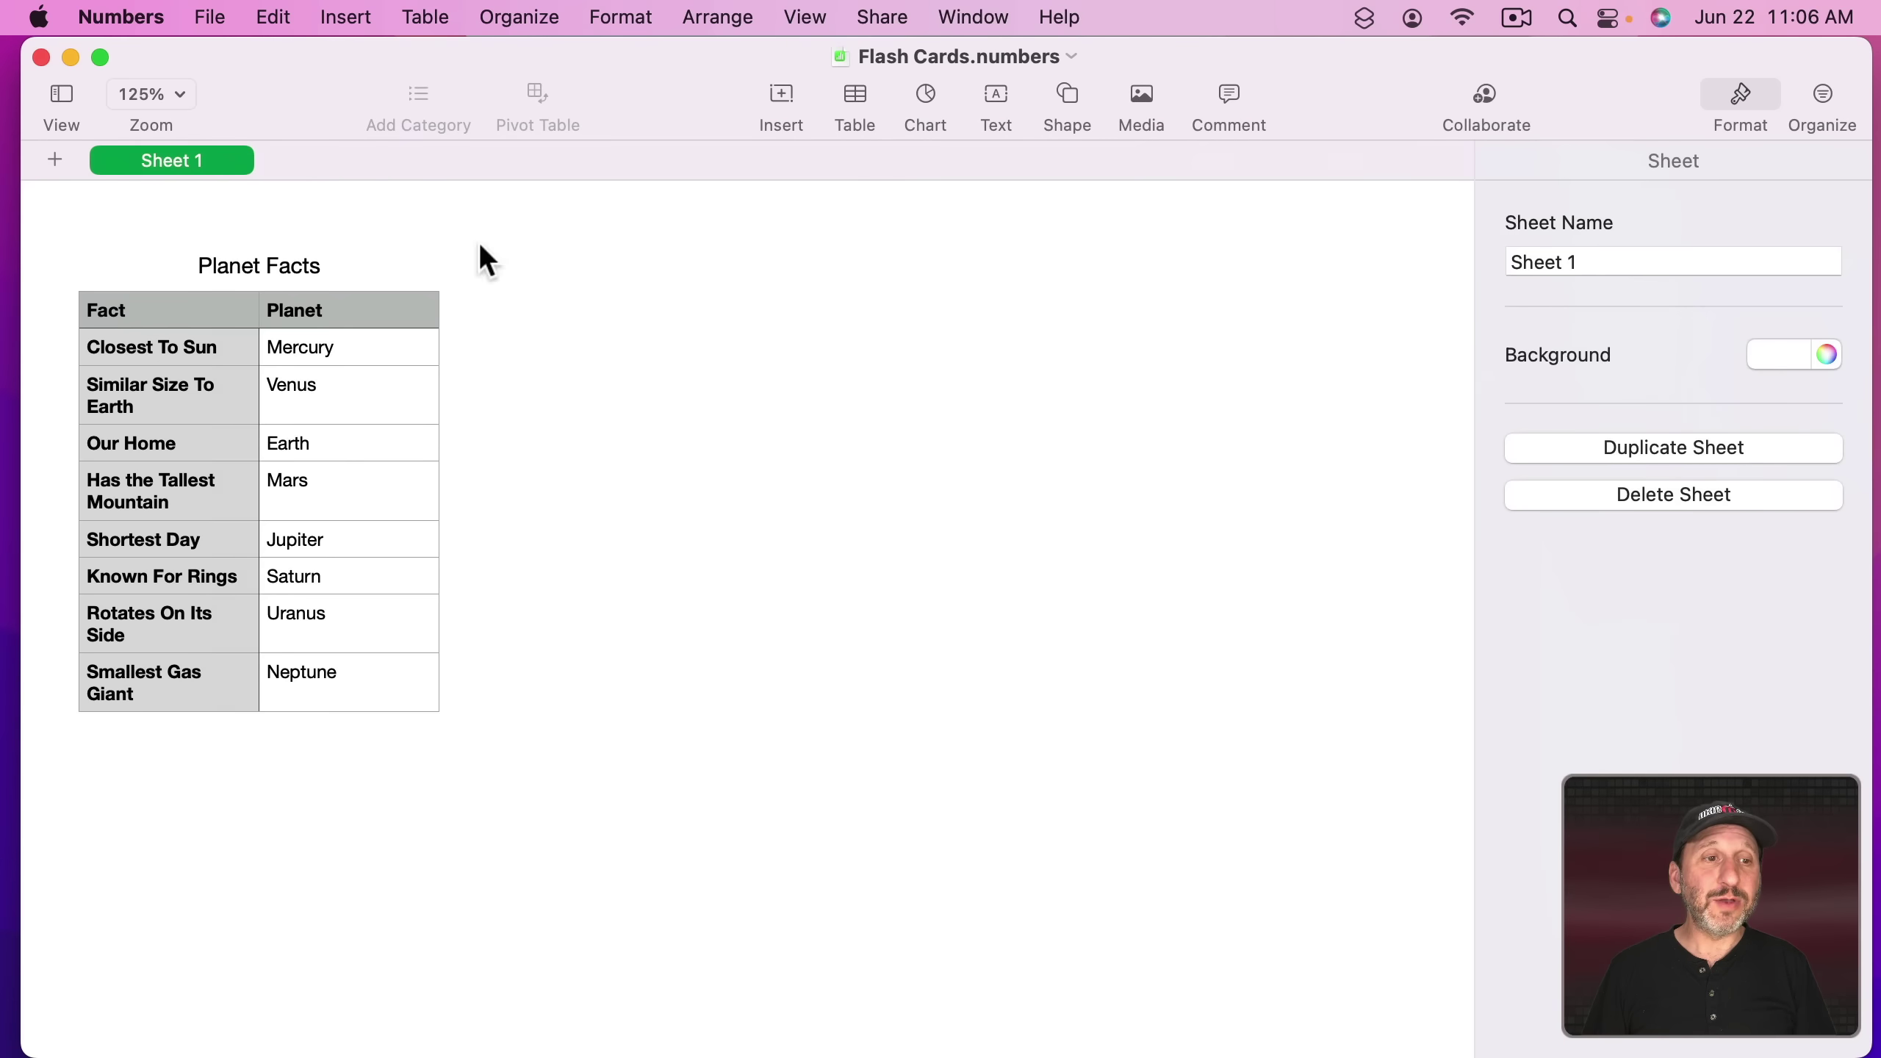
- In Numbers, examine the header row, fact and planet entries and title of the Planet Facts table in Flash Cards.numbers
click(392, 326)
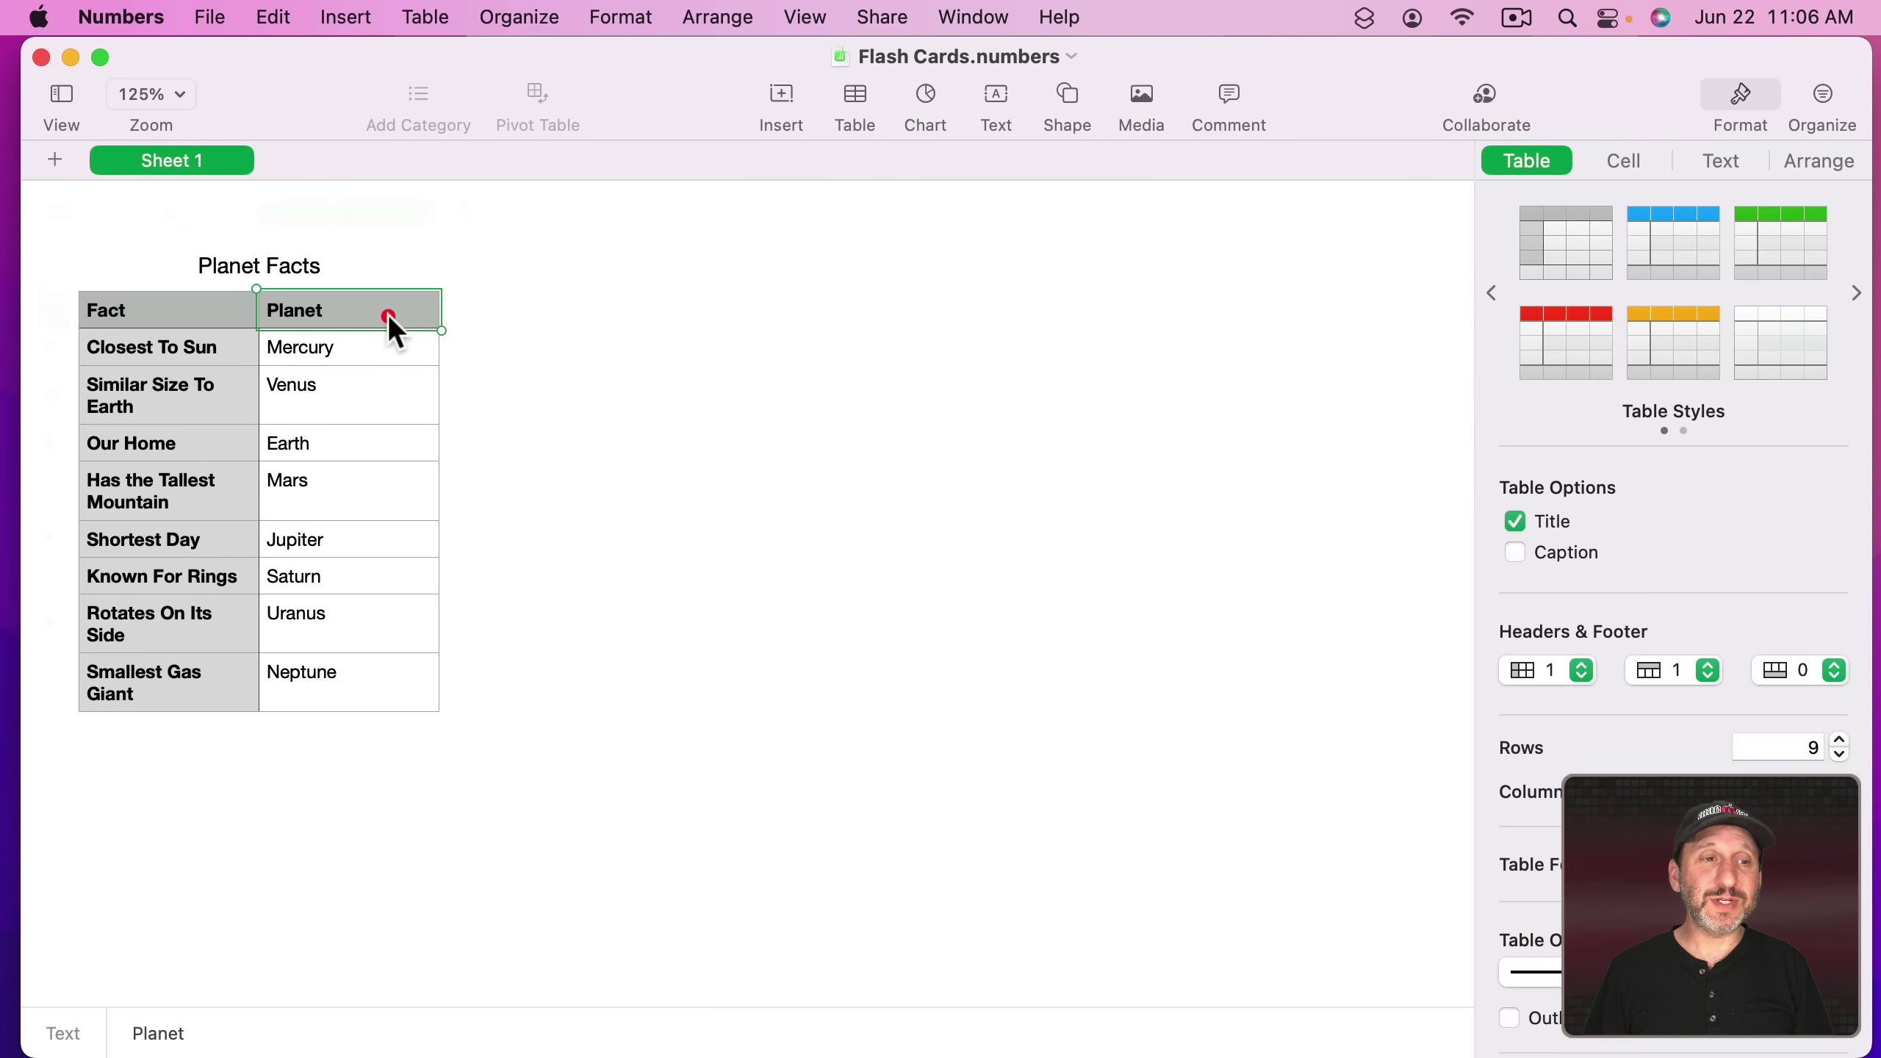
click(151, 359)
click(283, 695)
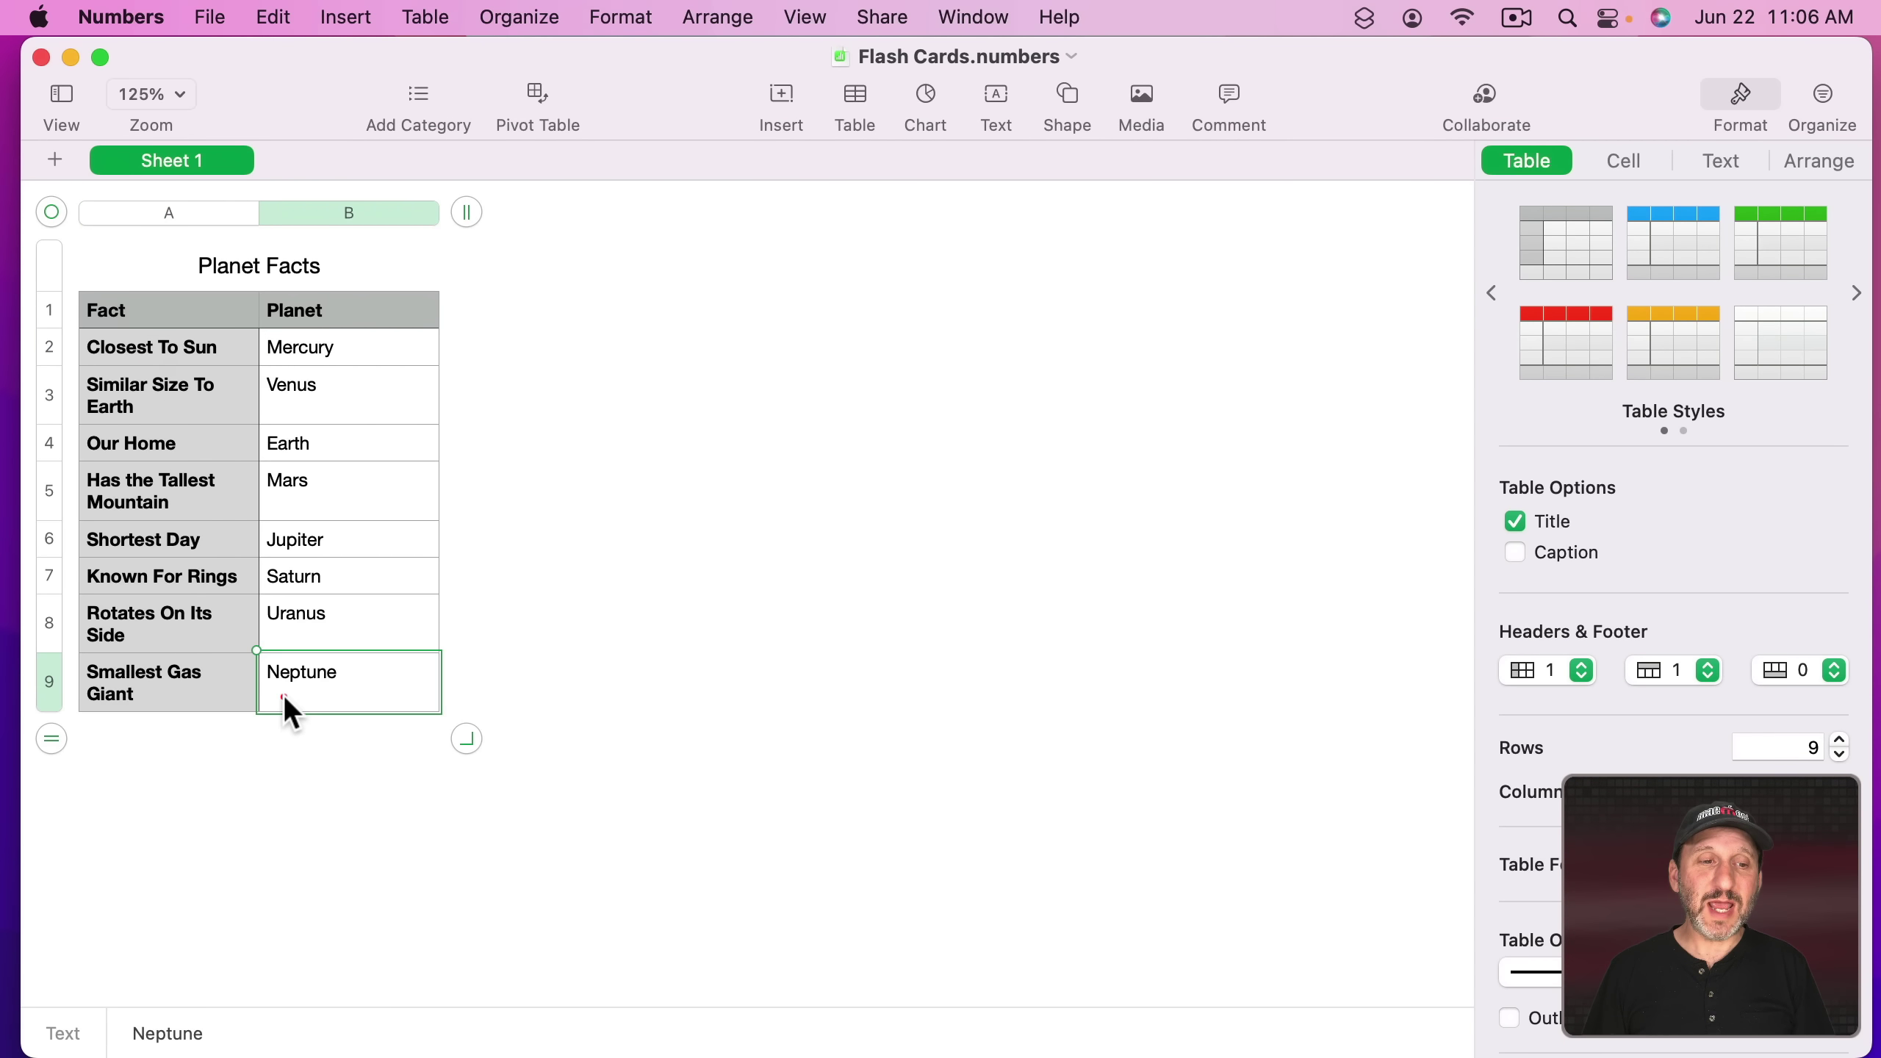
click(185, 345)
click(285, 342)
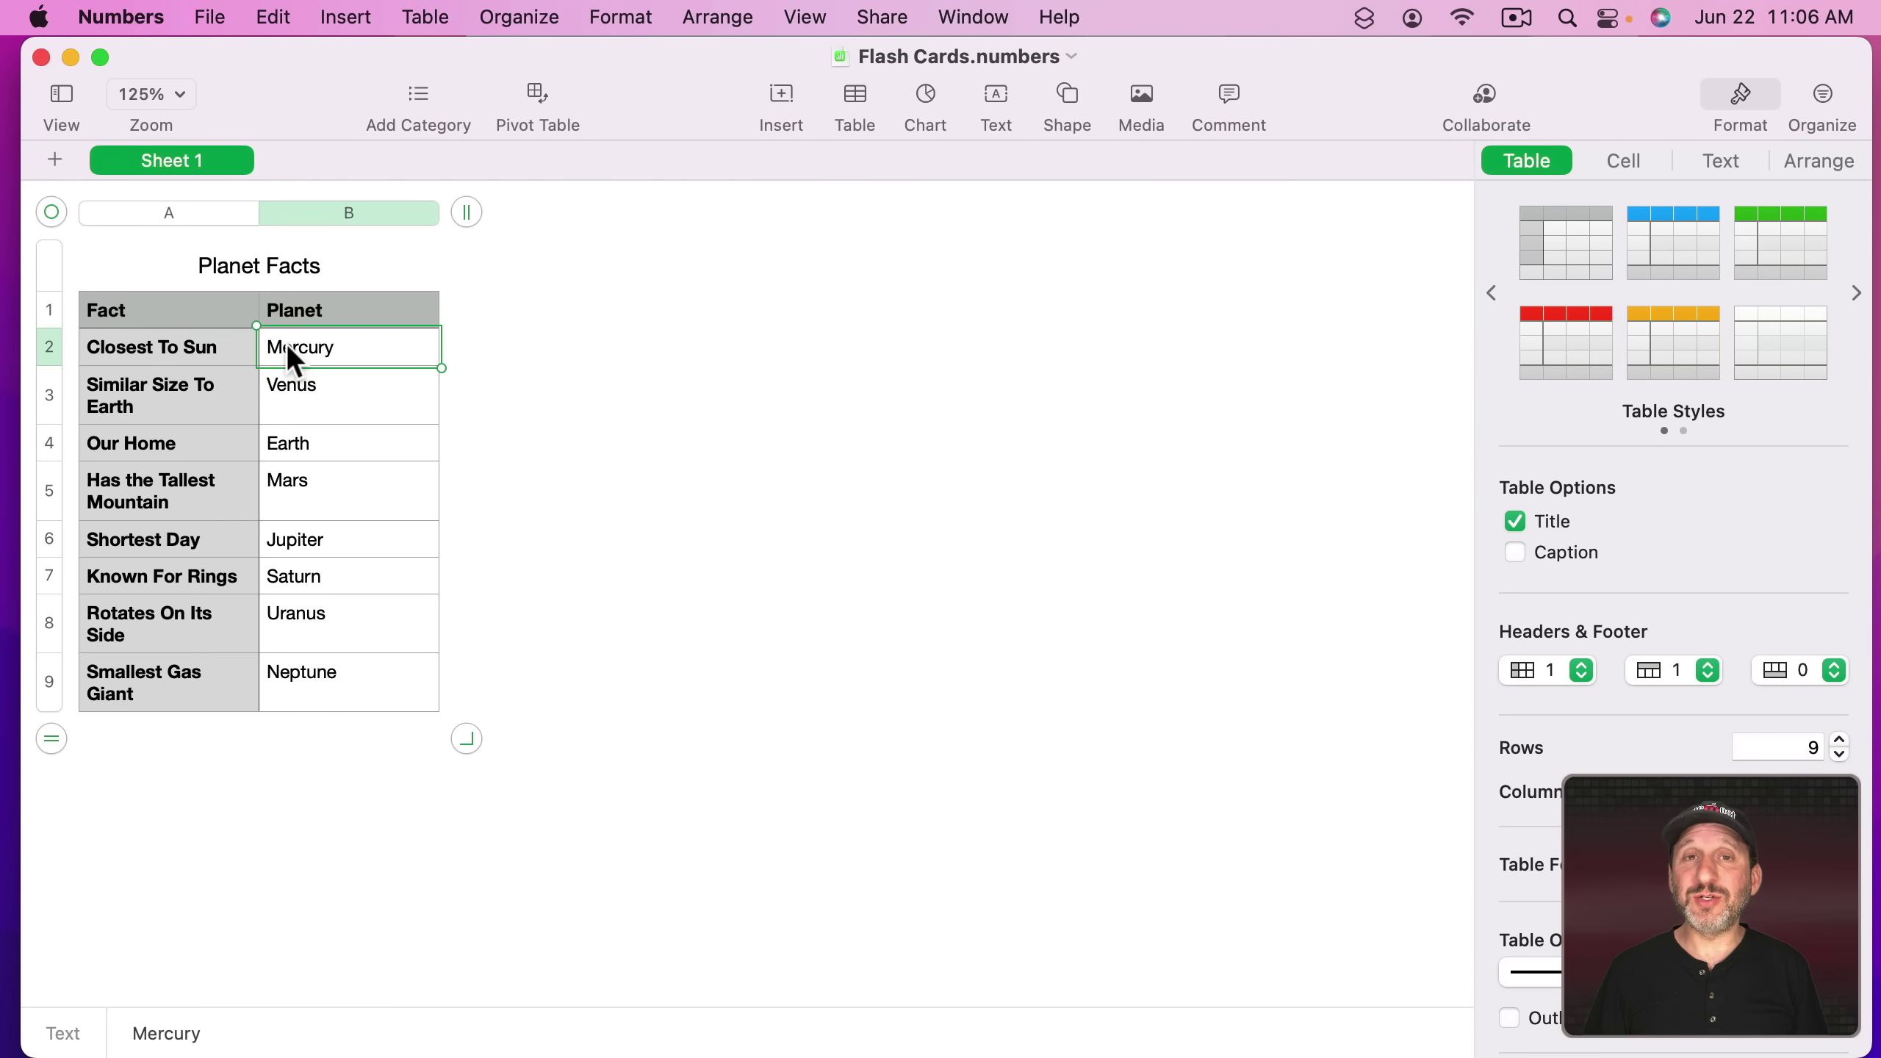
click(144, 305)
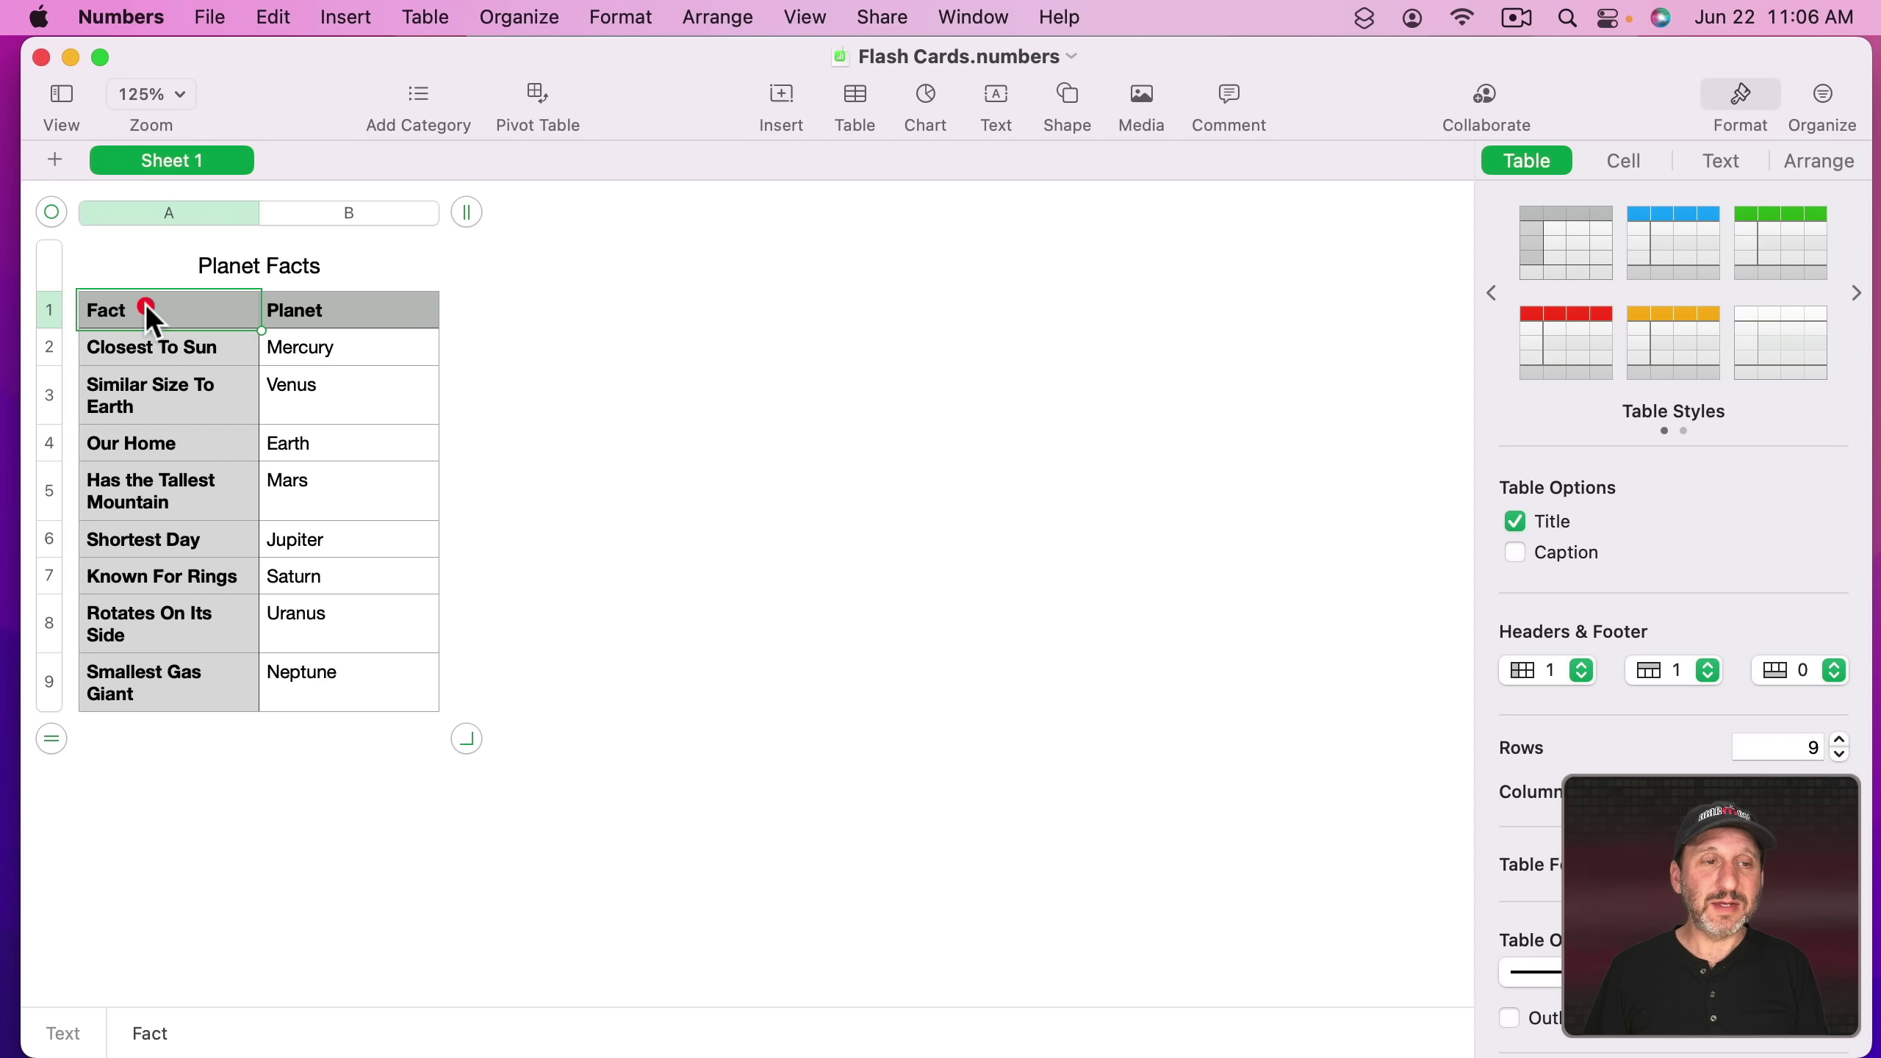
click(282, 303)
click(228, 274)
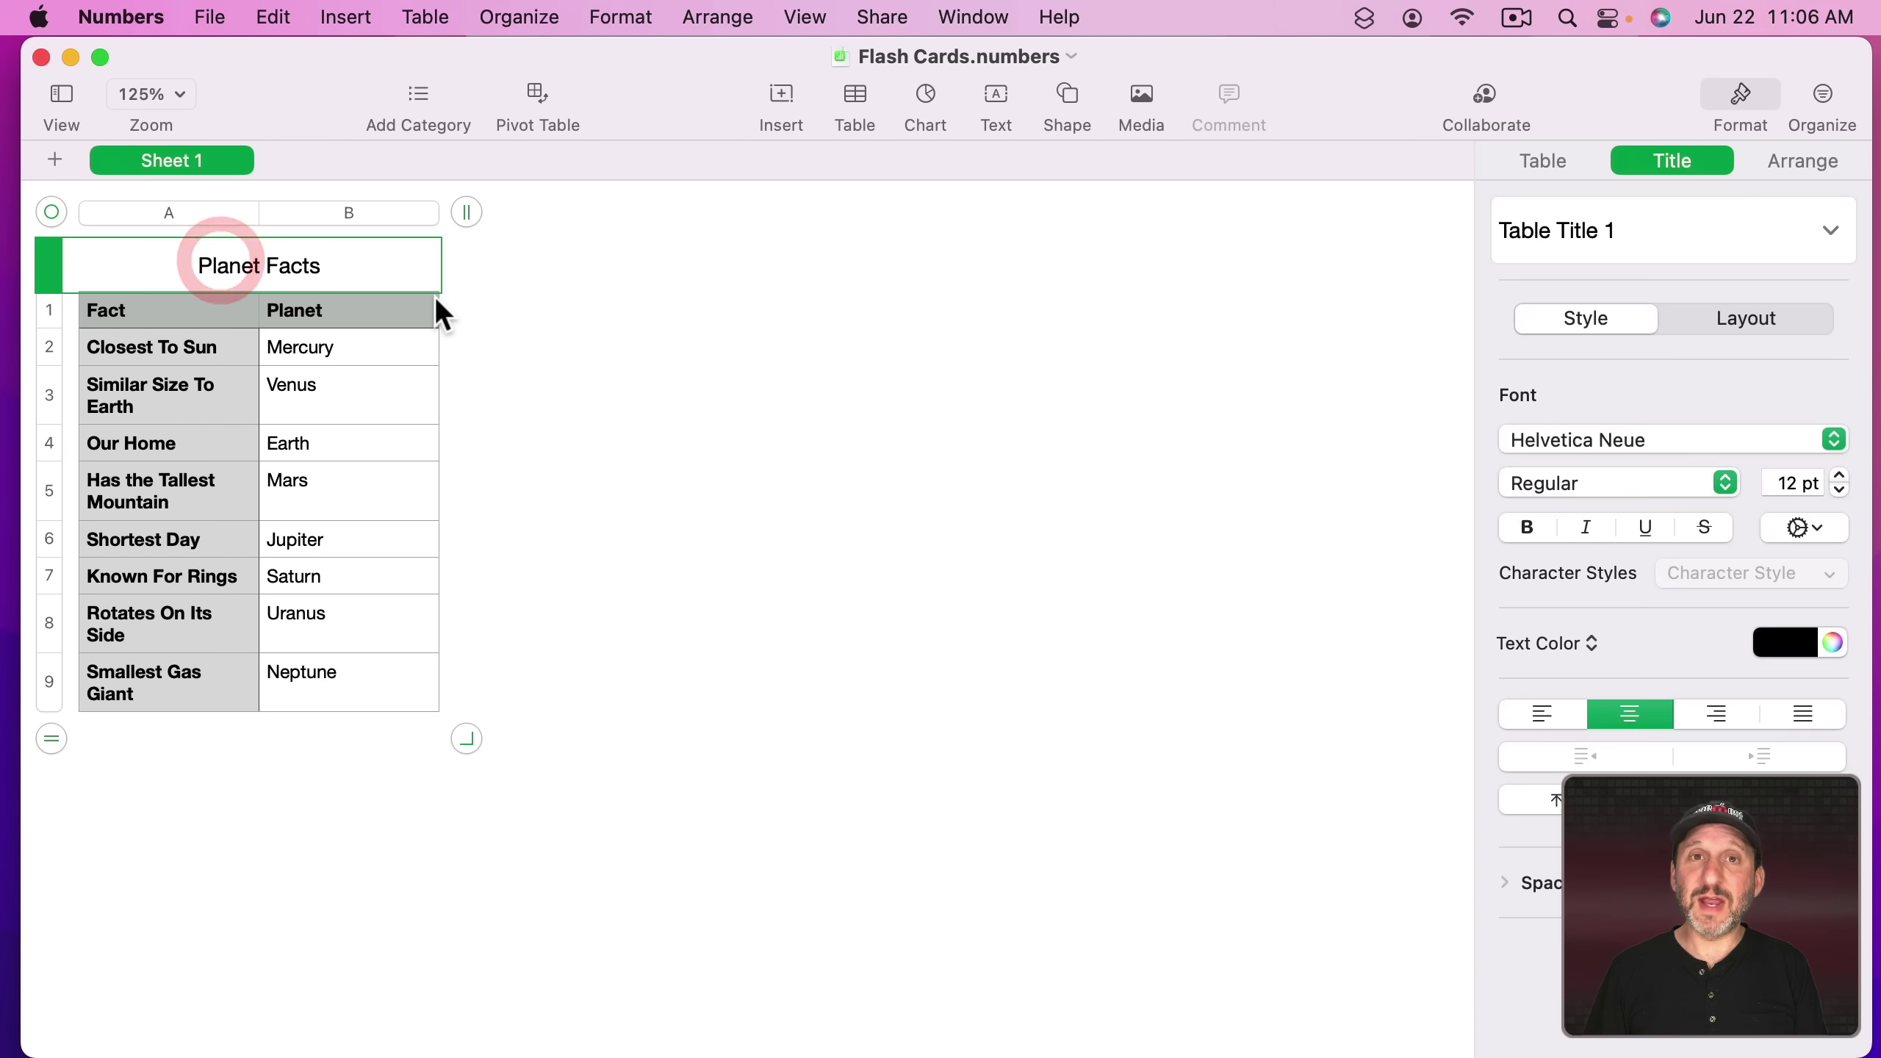
- Back in Pages, start the mail merge with Flash Cards.numbers and its Planet Facts table as the data source
click(1464, 93)
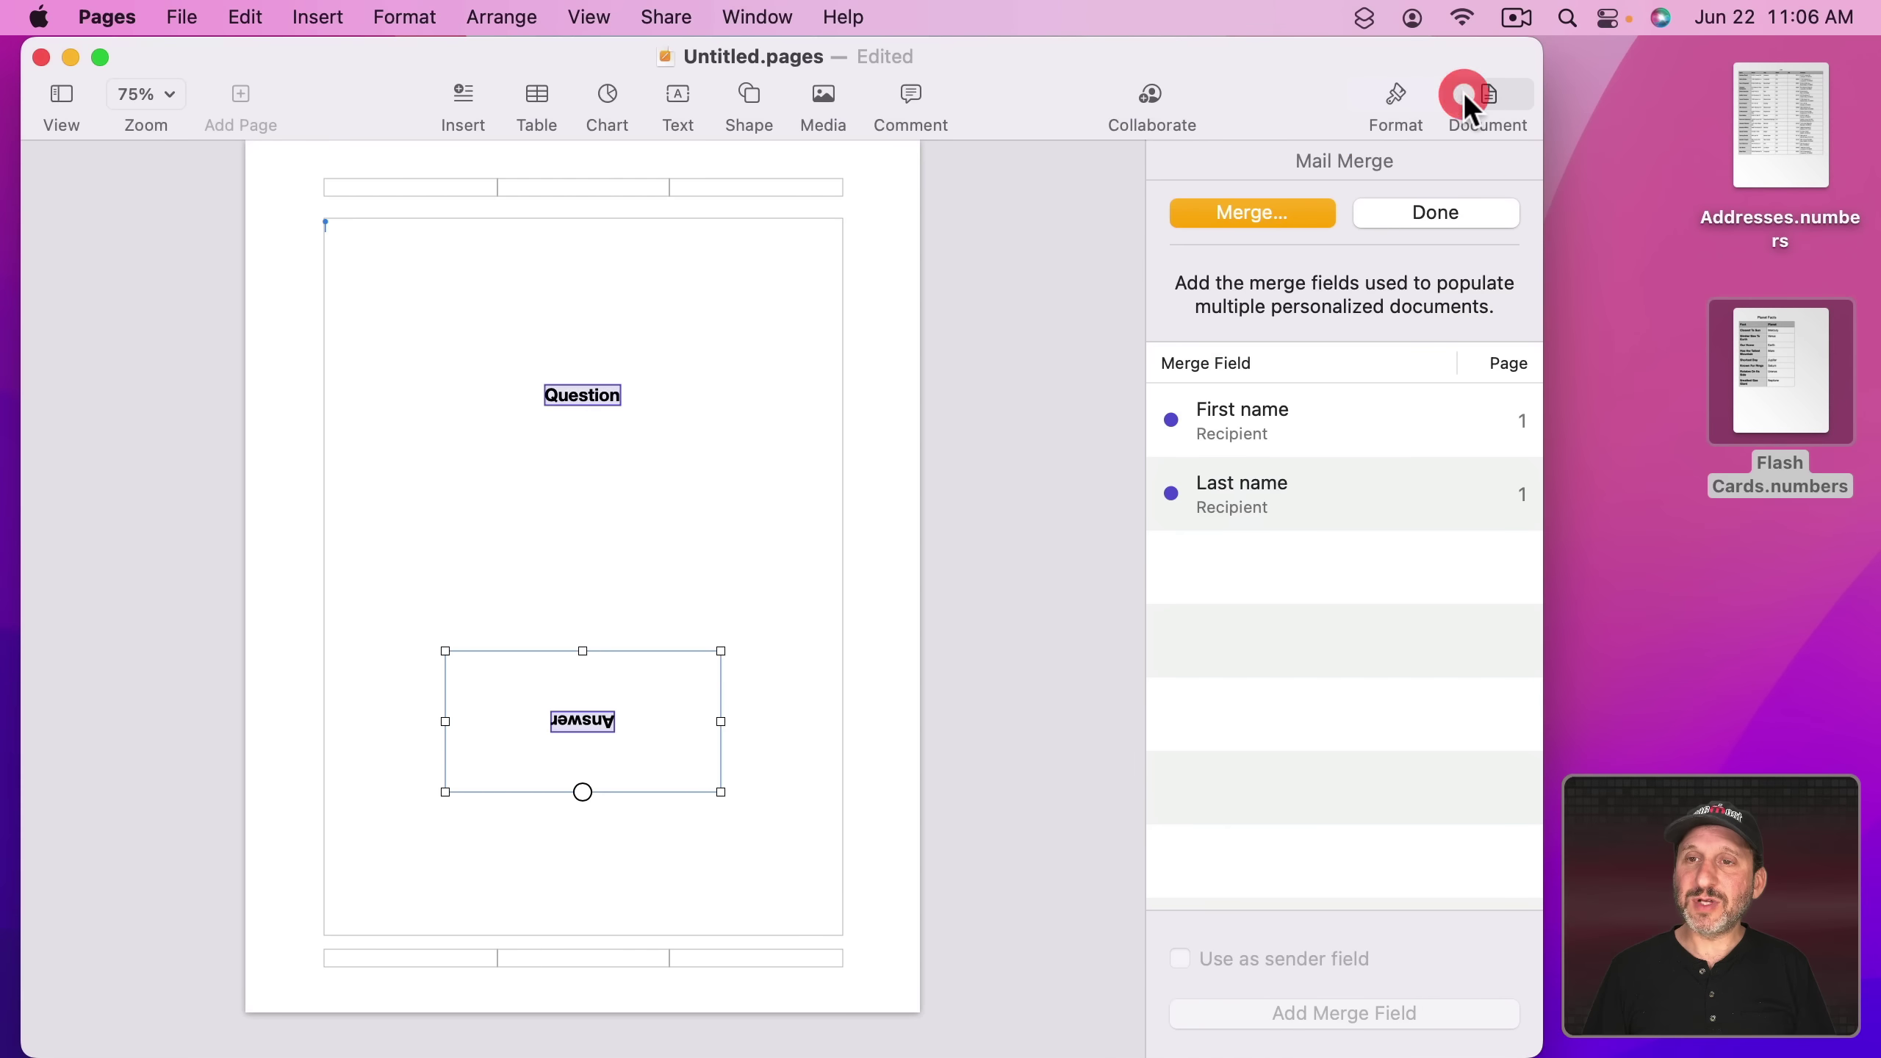
click(1241, 233)
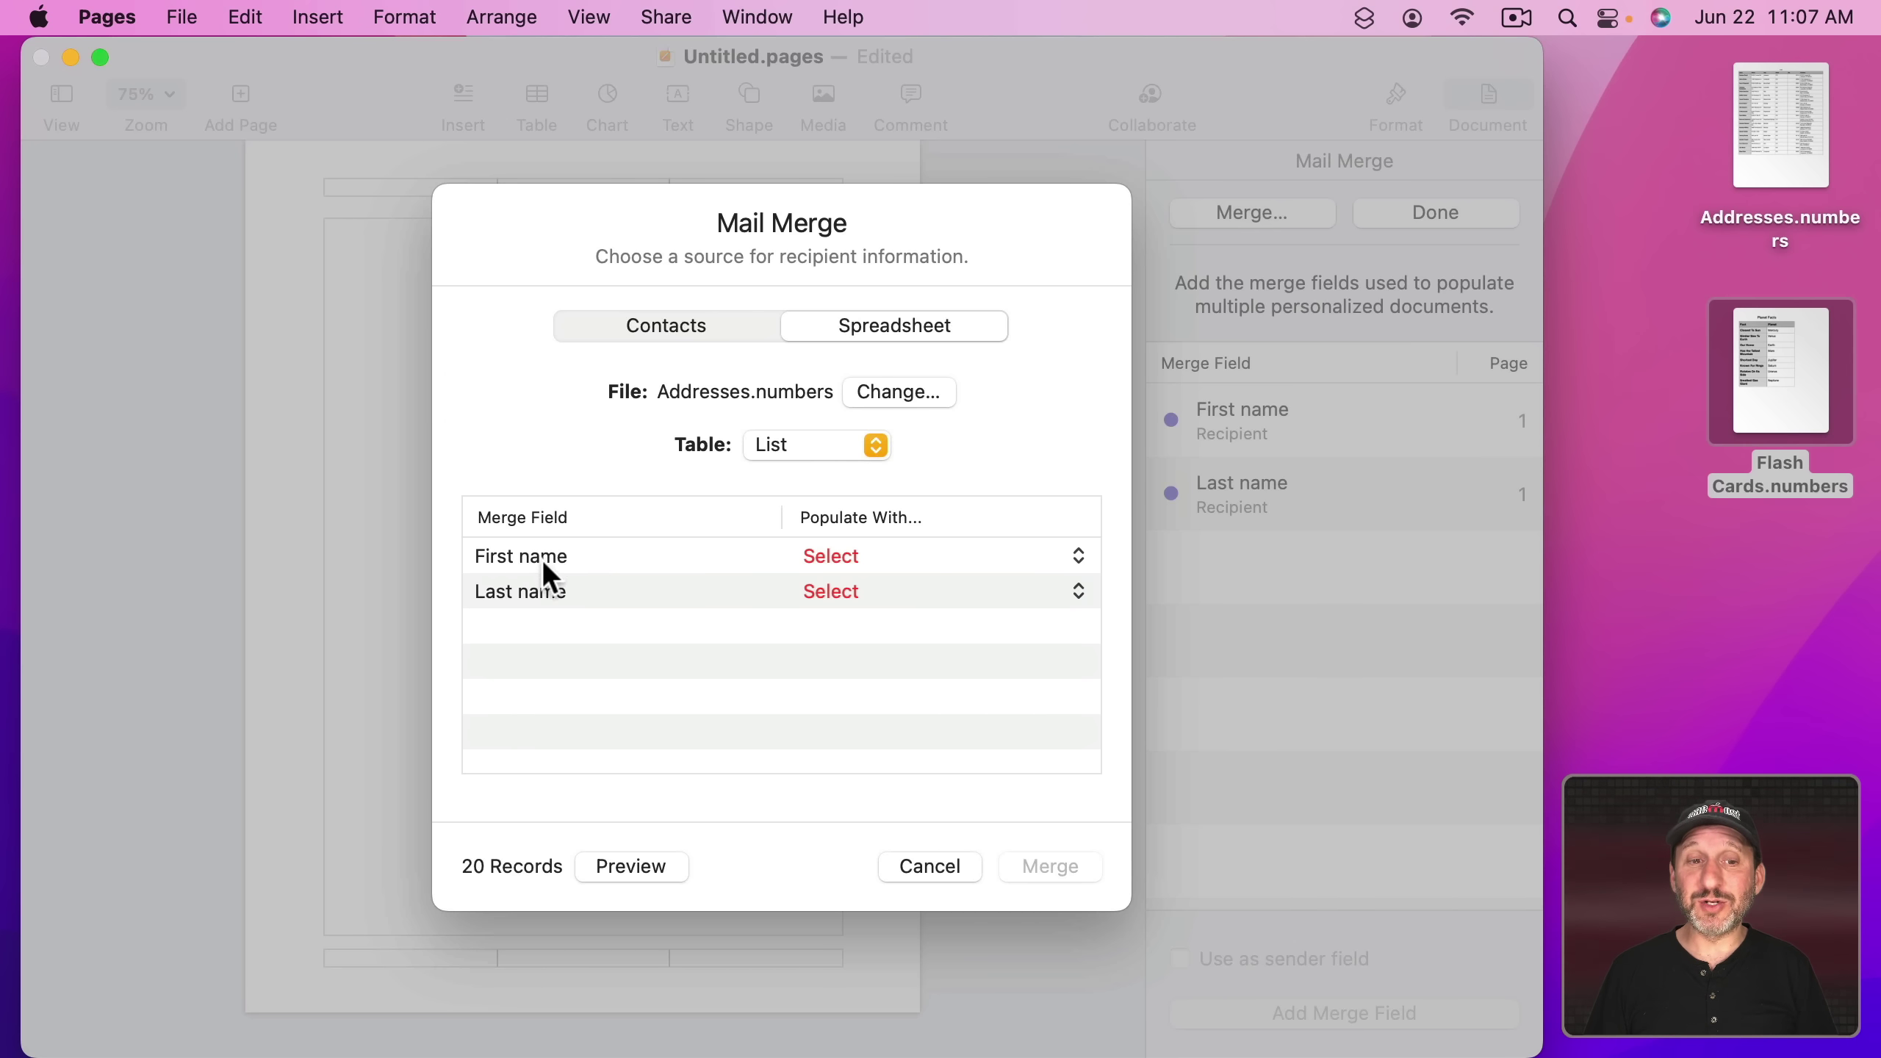
click(886, 391)
double_click(523, 345)
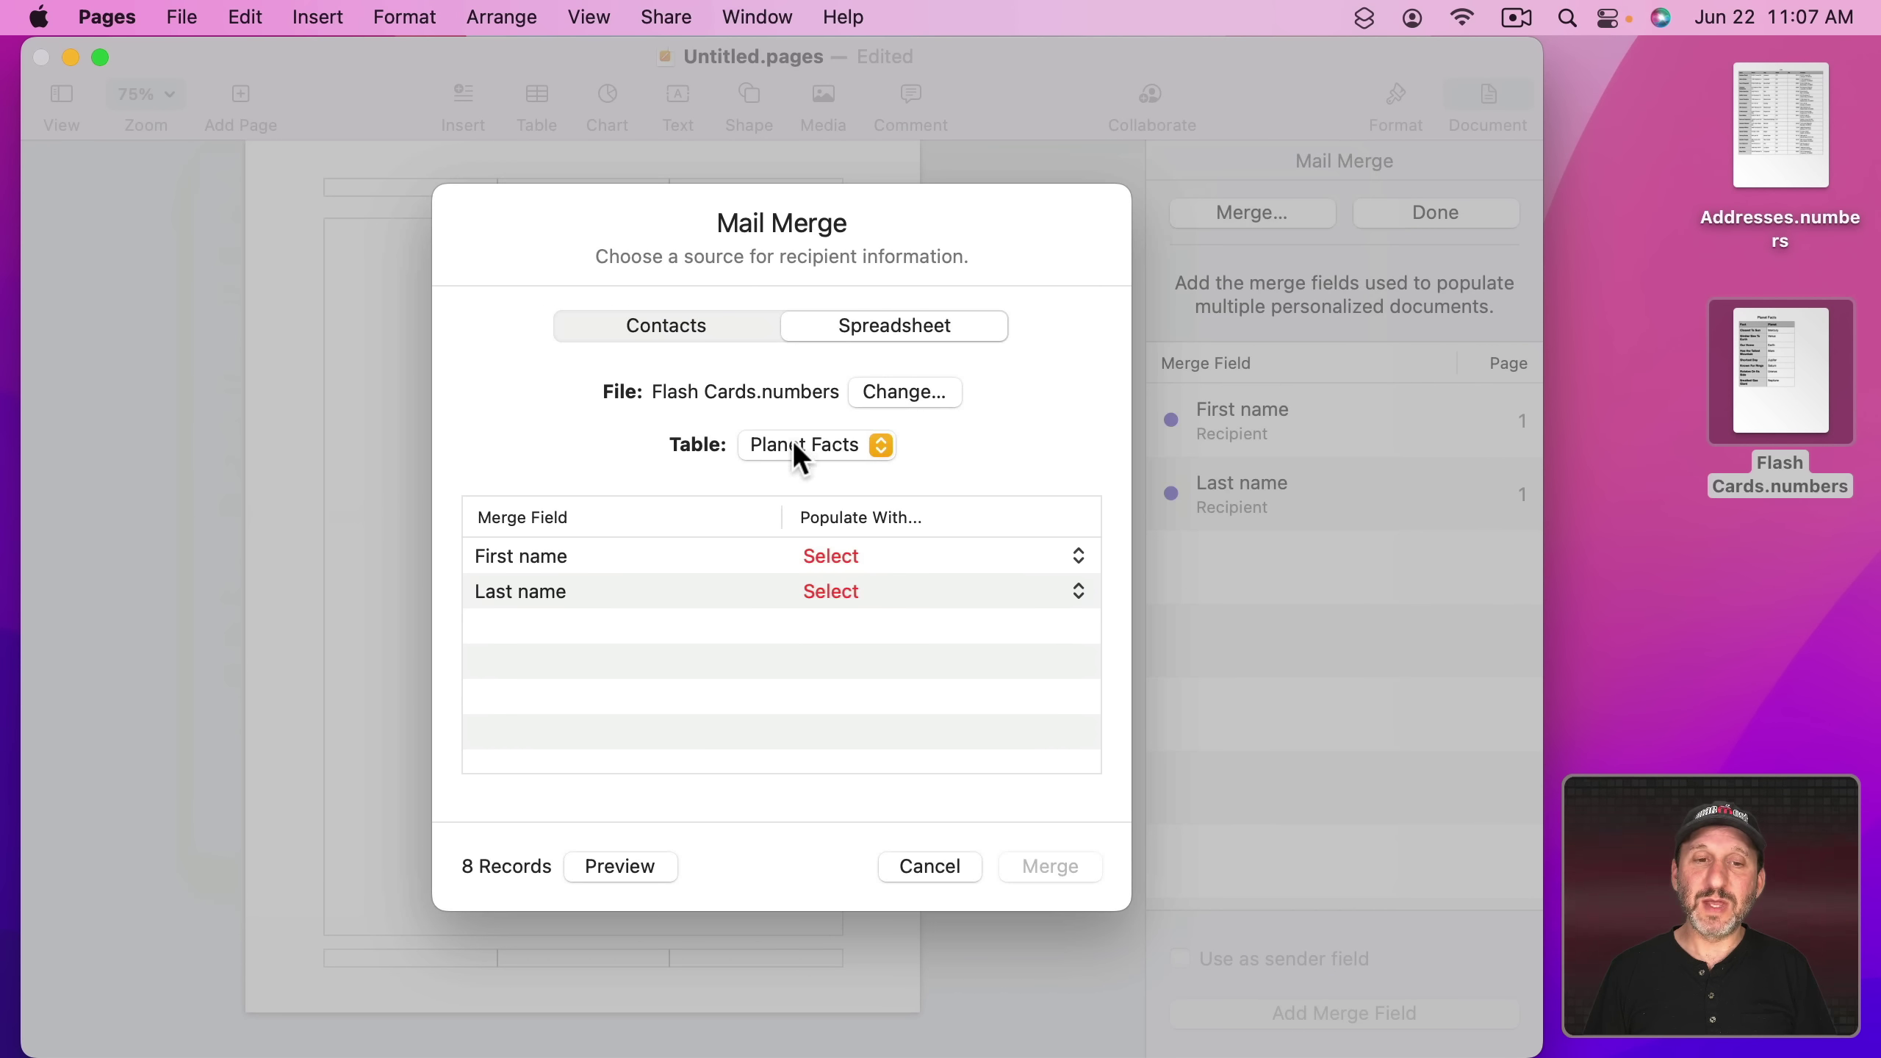
click(793, 439)
click(1029, 459)
- Populate the First name merge field with the Fact column and the Last name field with the Planet column
click(838, 557)
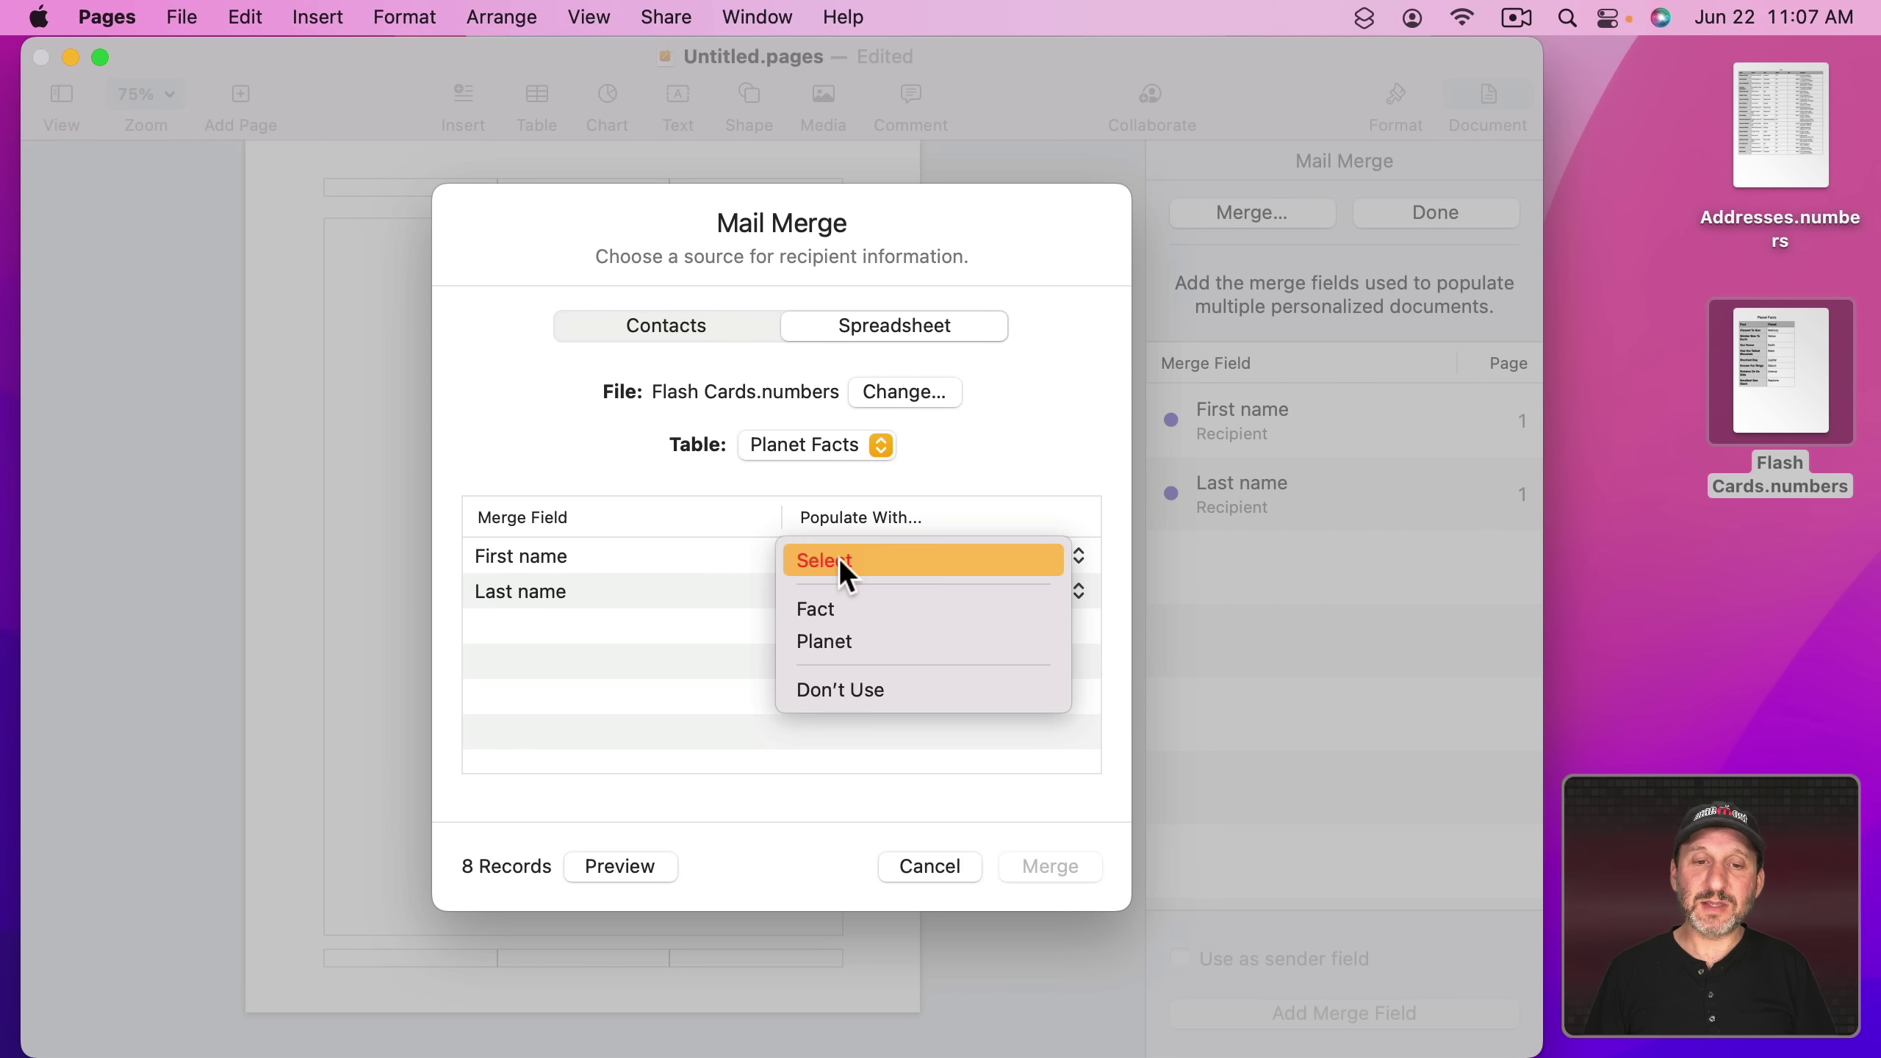
click(846, 611)
click(868, 594)
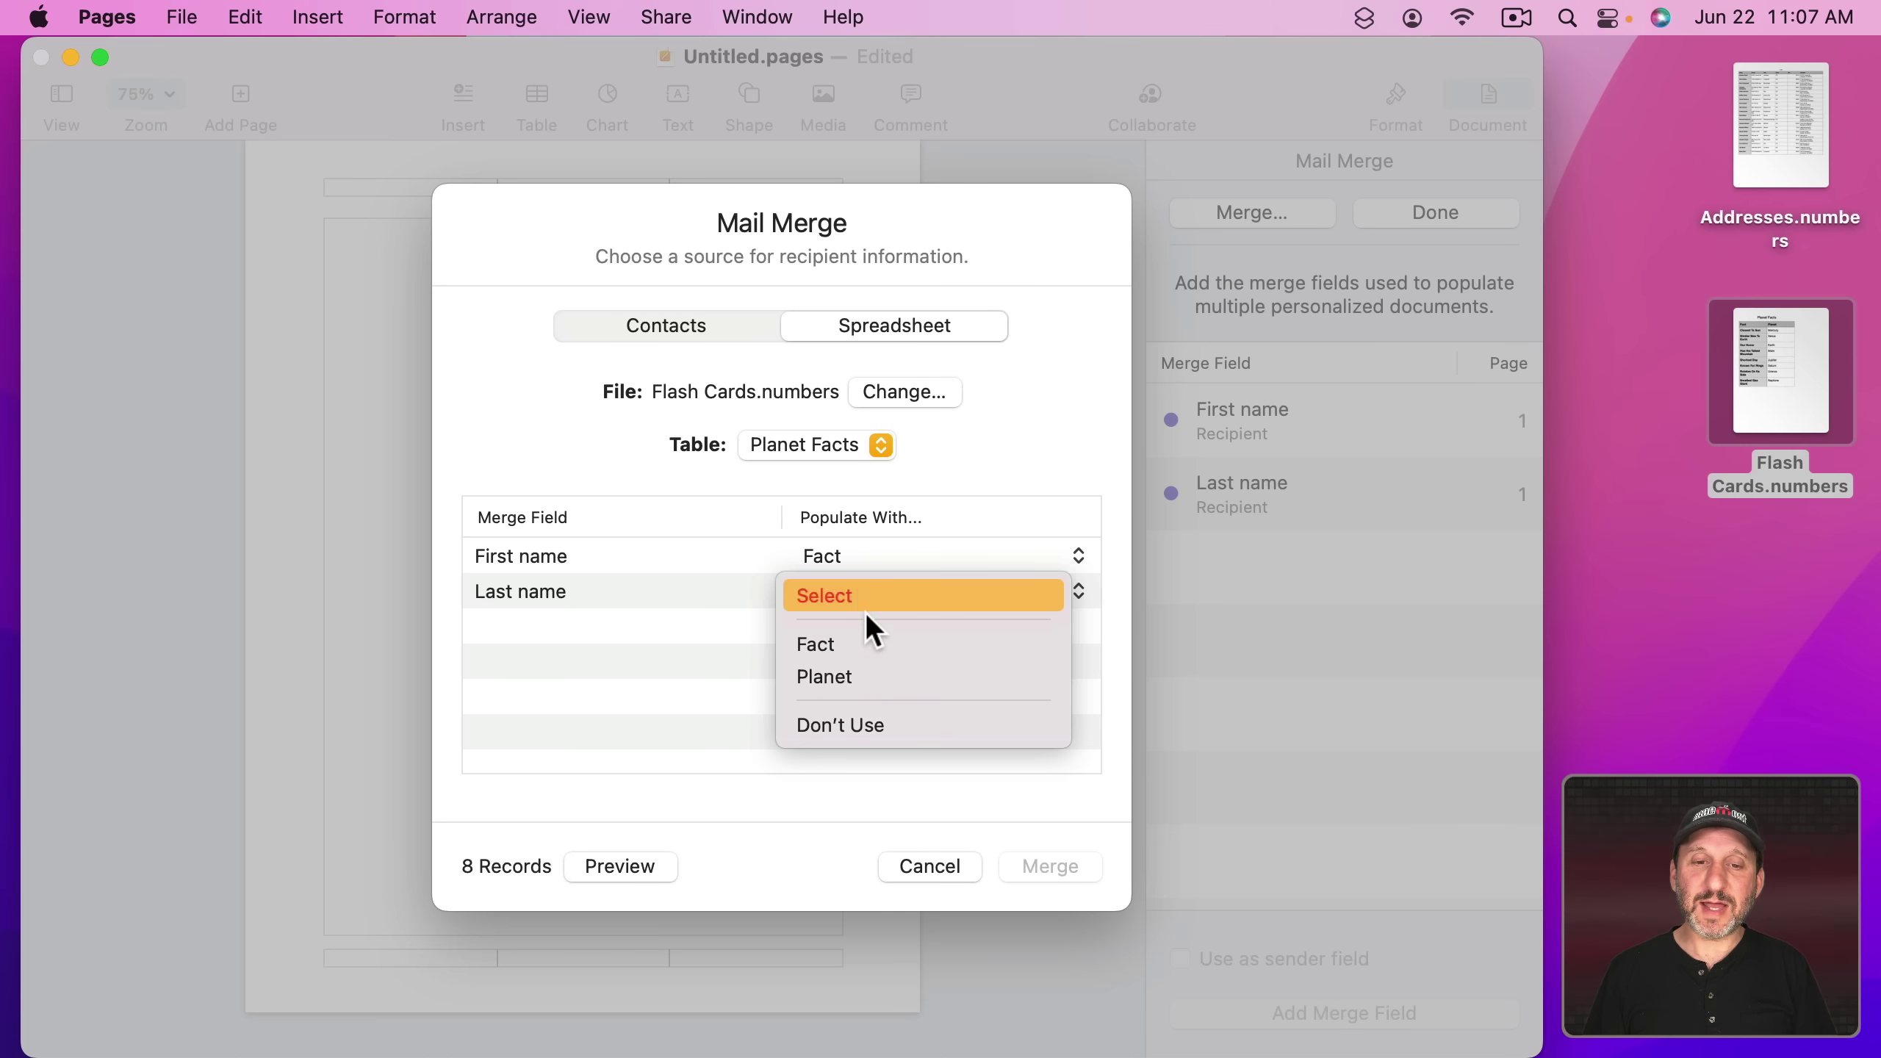
click(864, 675)
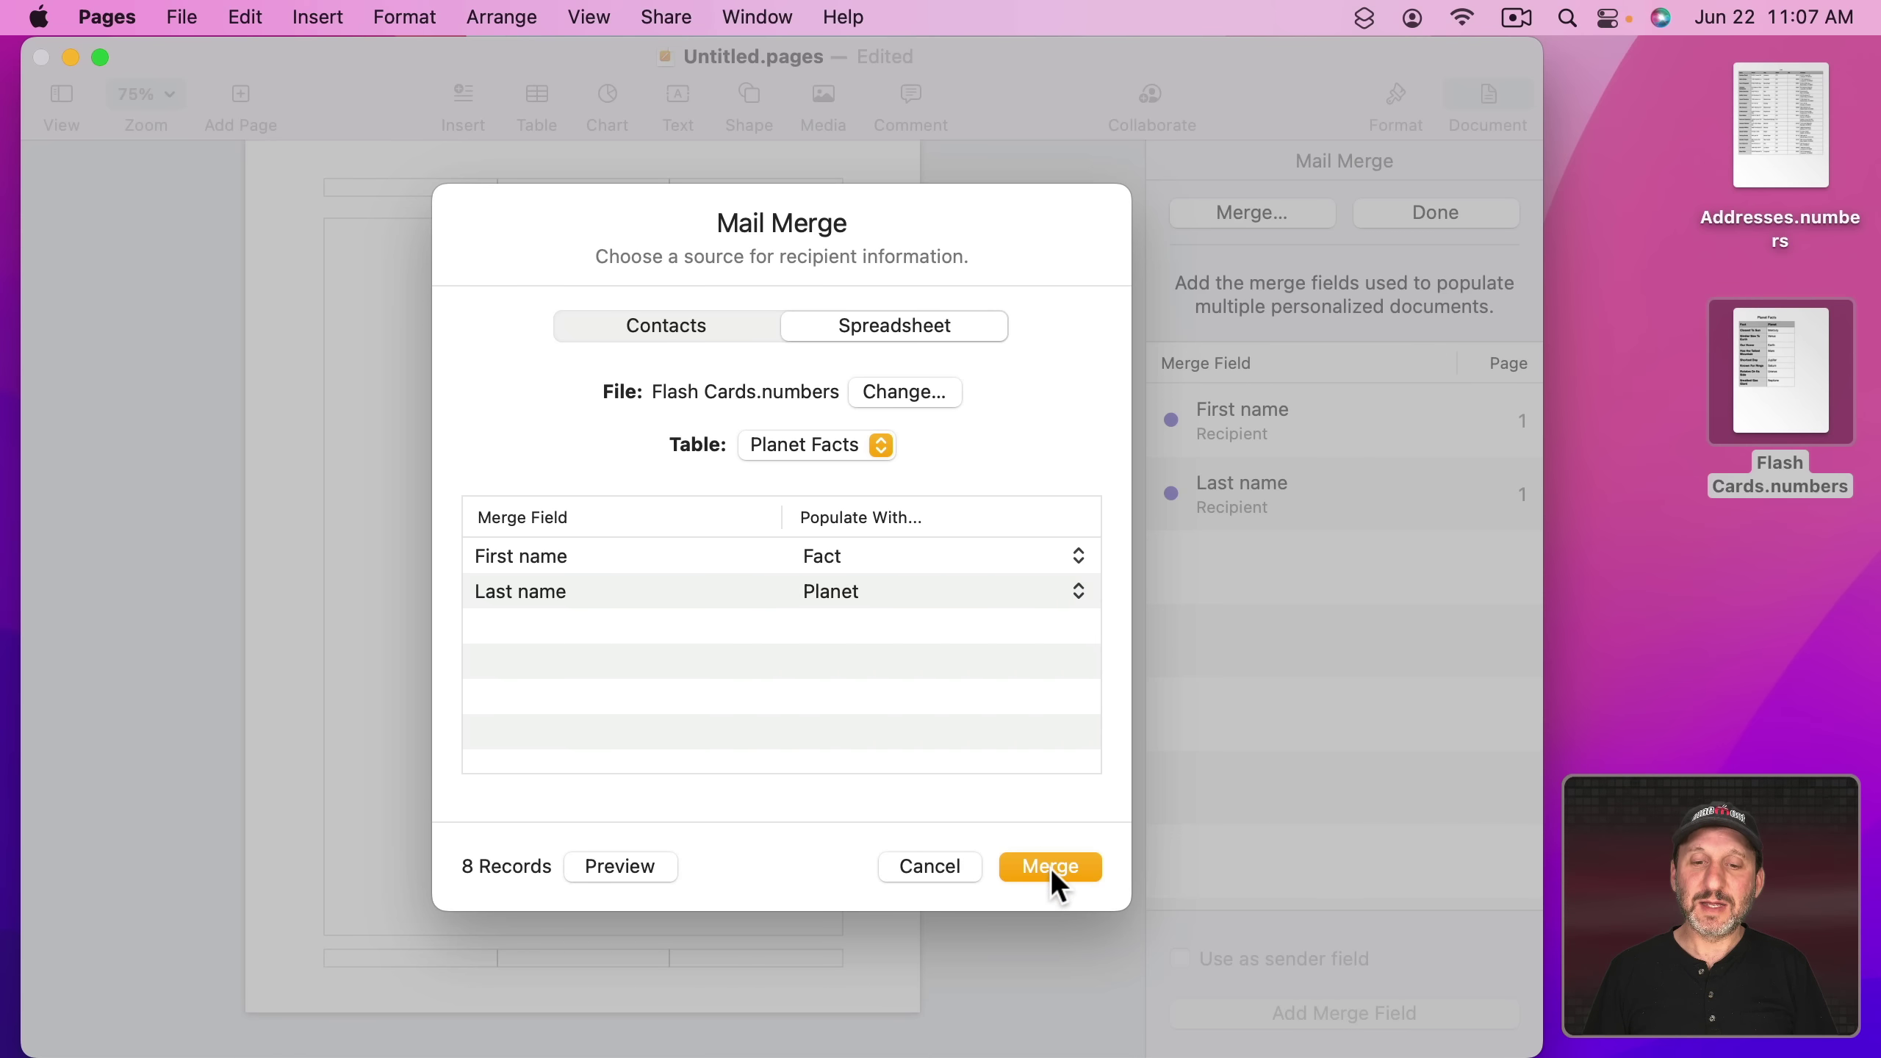
- Run the merge into a new document and look through the resulting flash card pages
click(1049, 868)
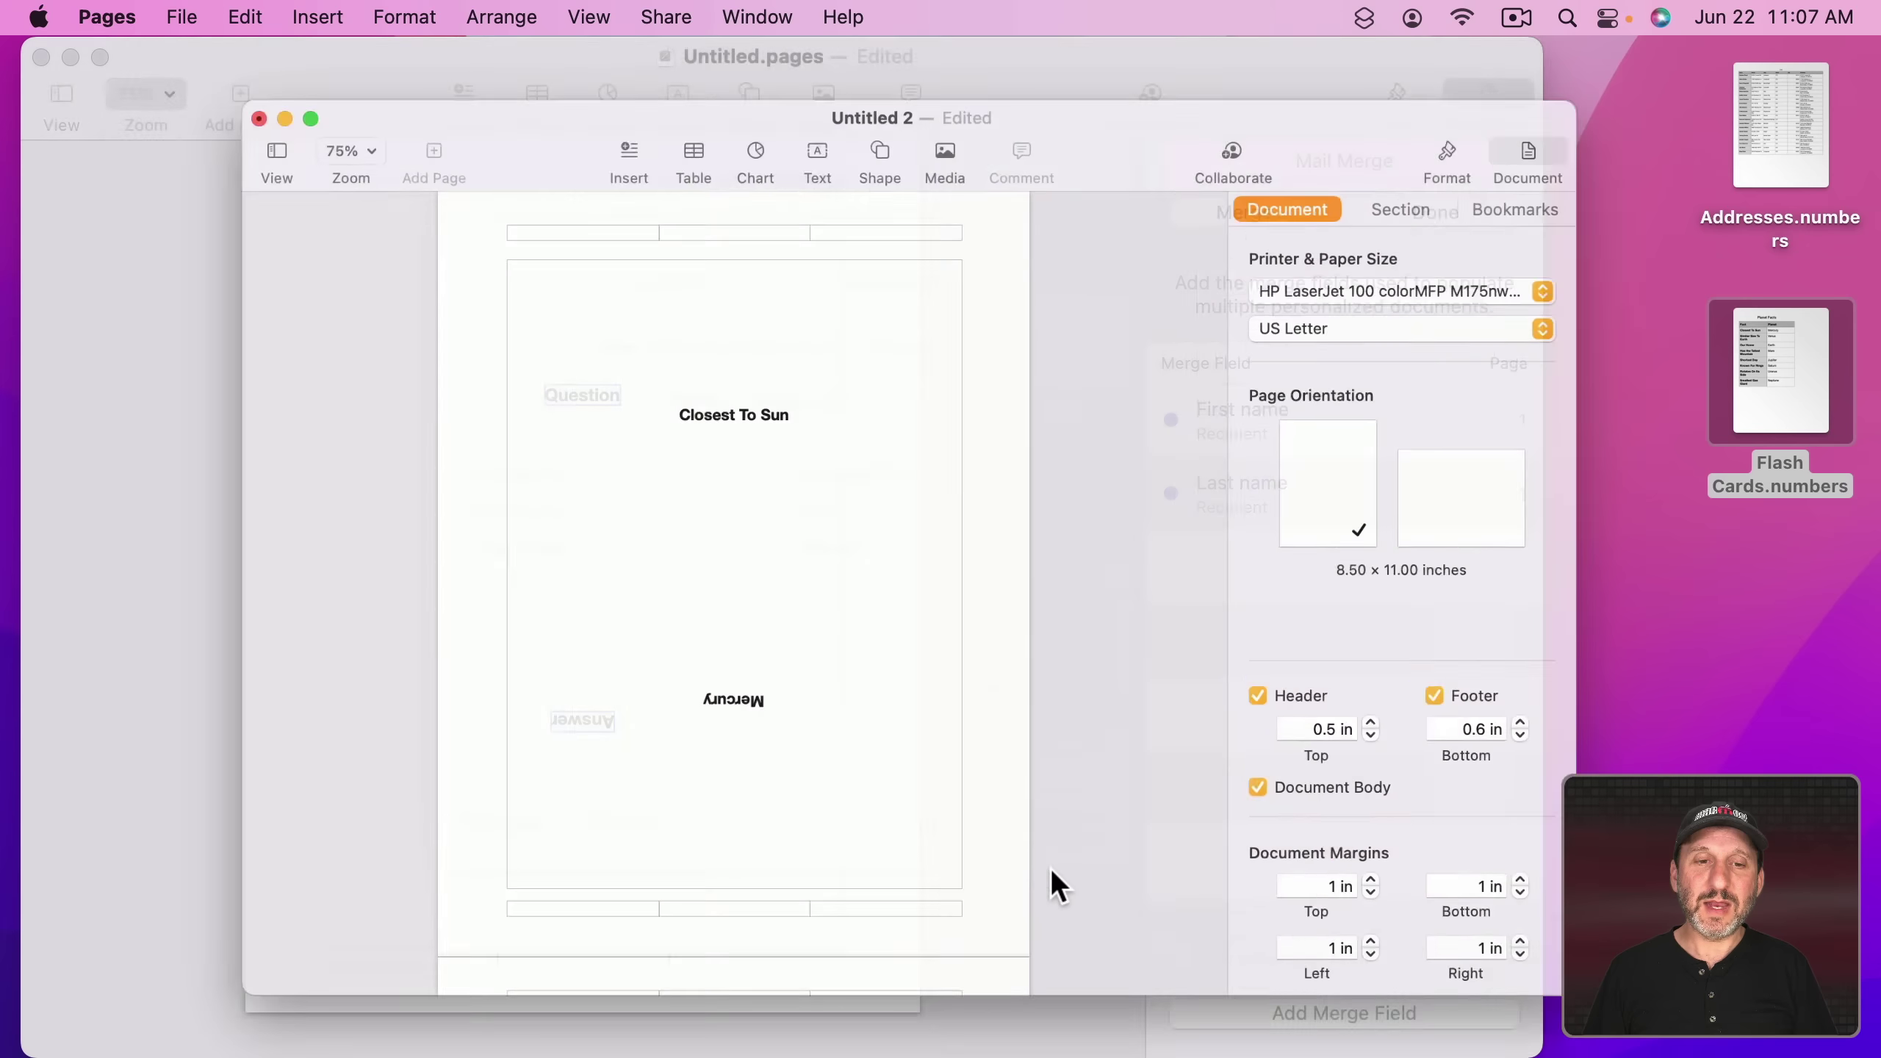
scroll(610, 549, down, 10)
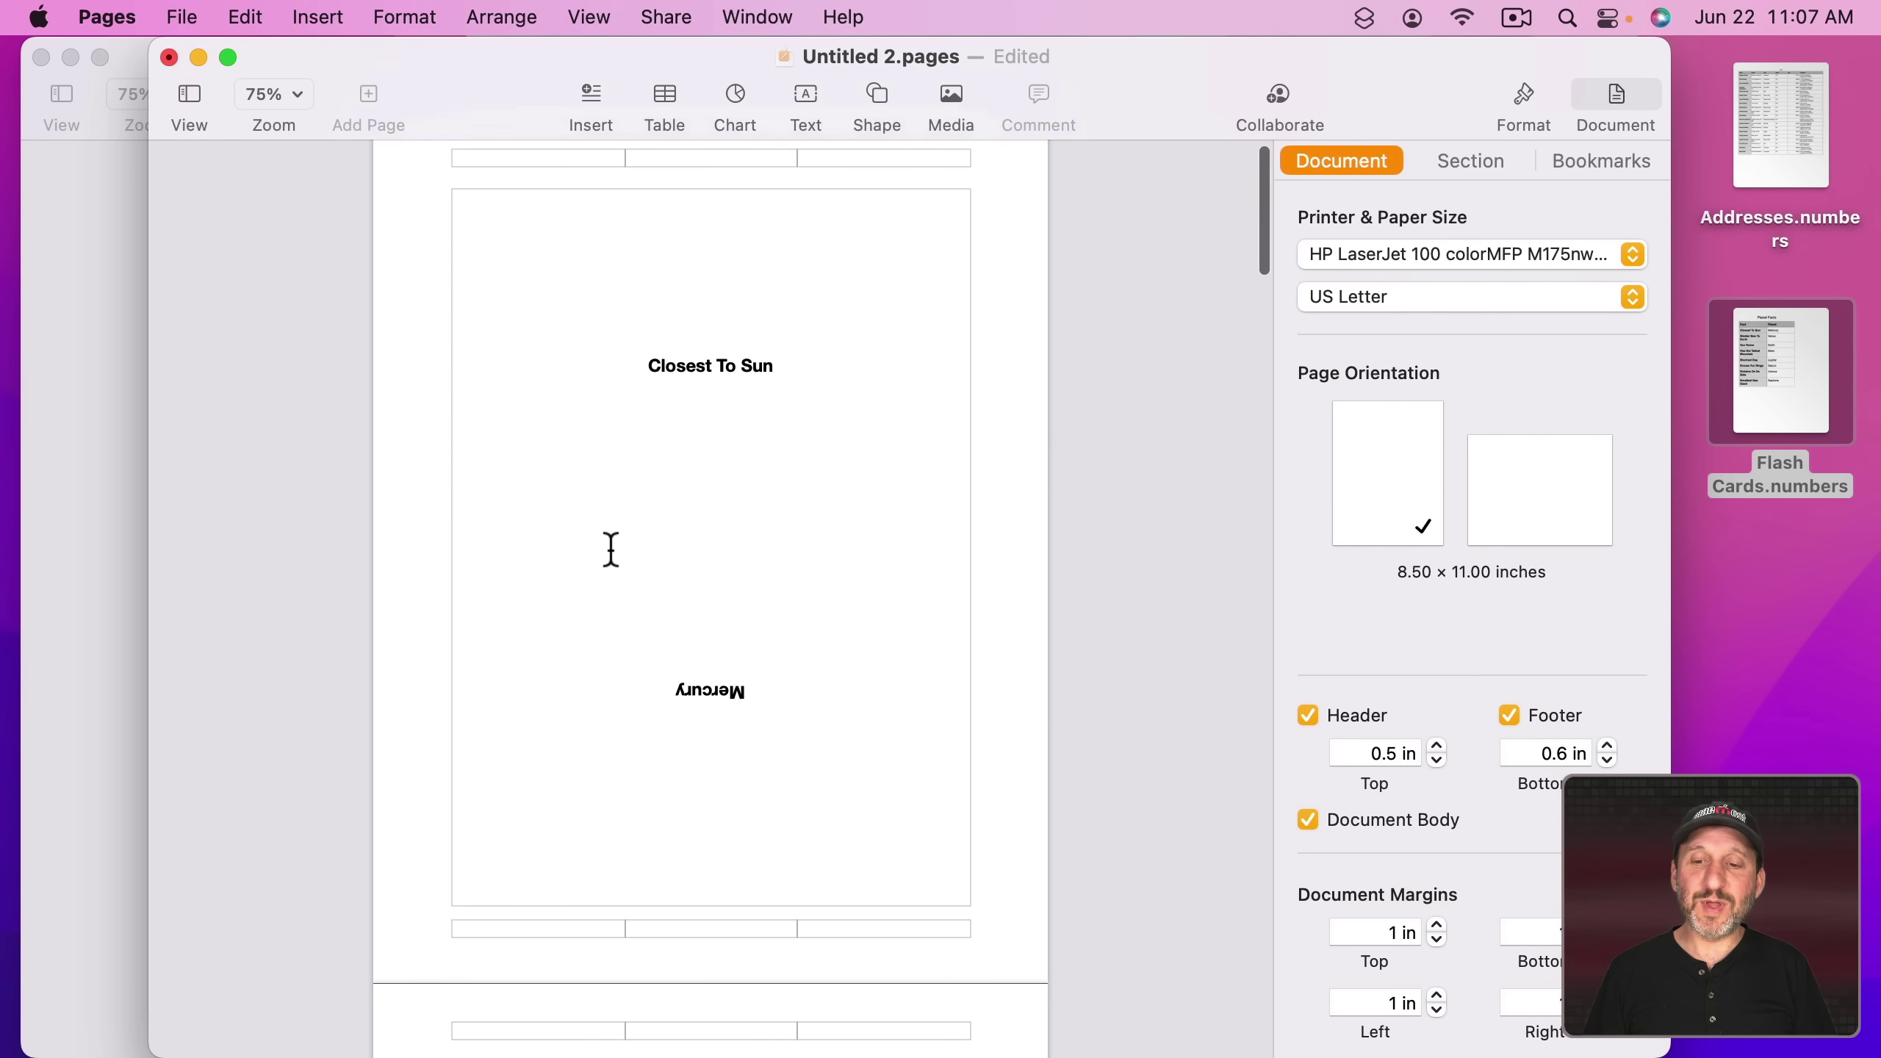
scroll(611, 552, down, 15)
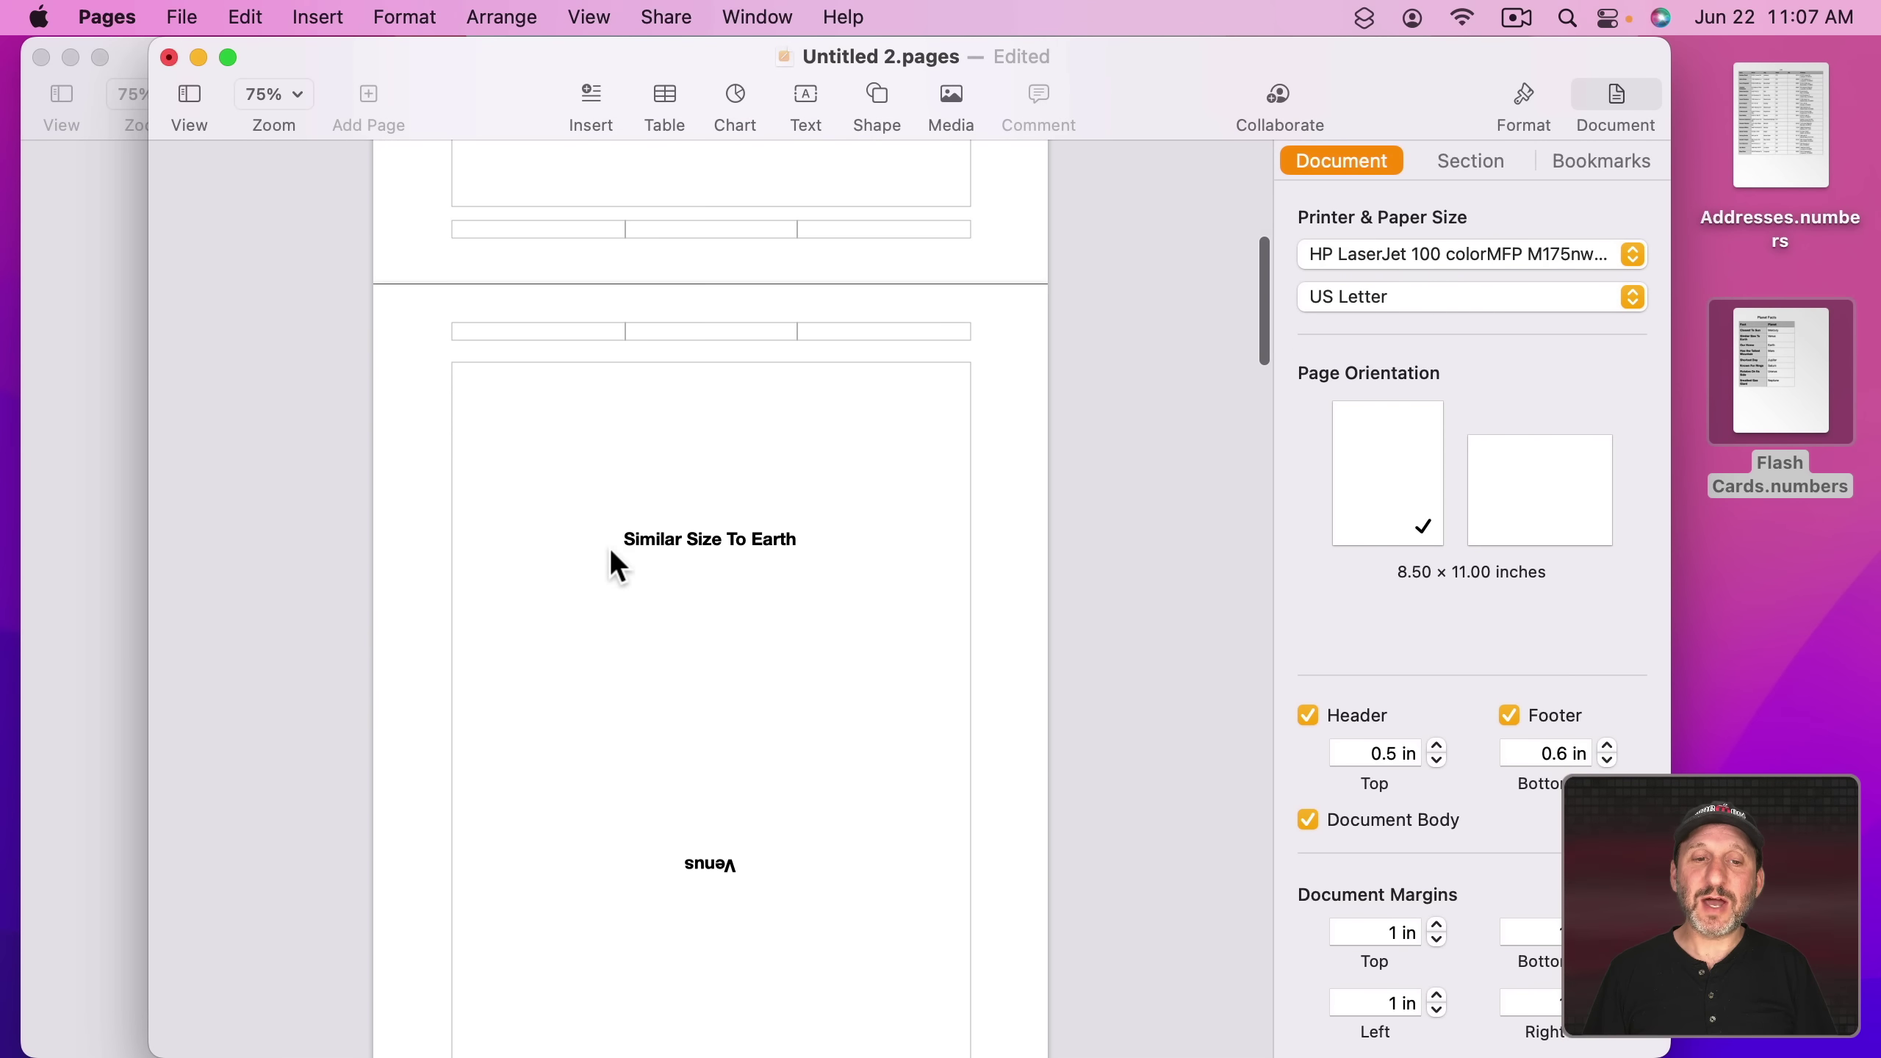
scroll(611, 549, down, 18)
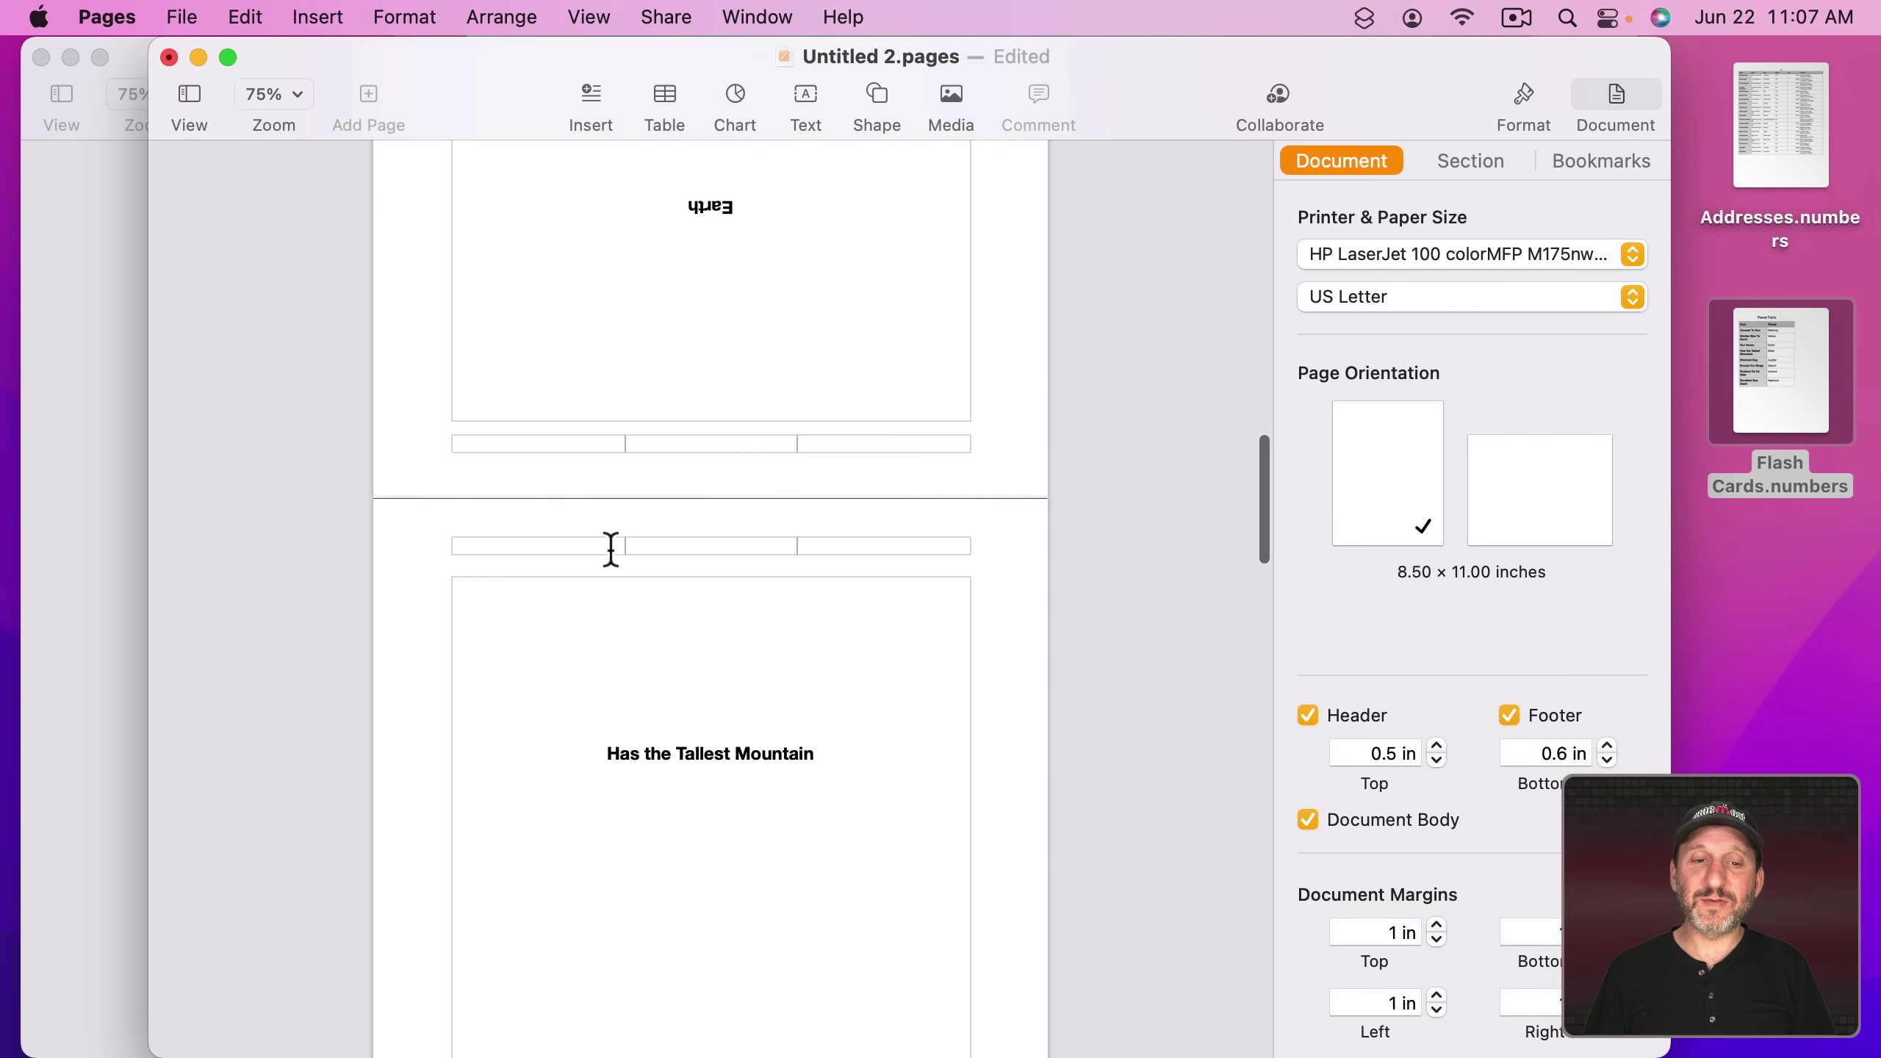
scroll(611, 552, down, 20)
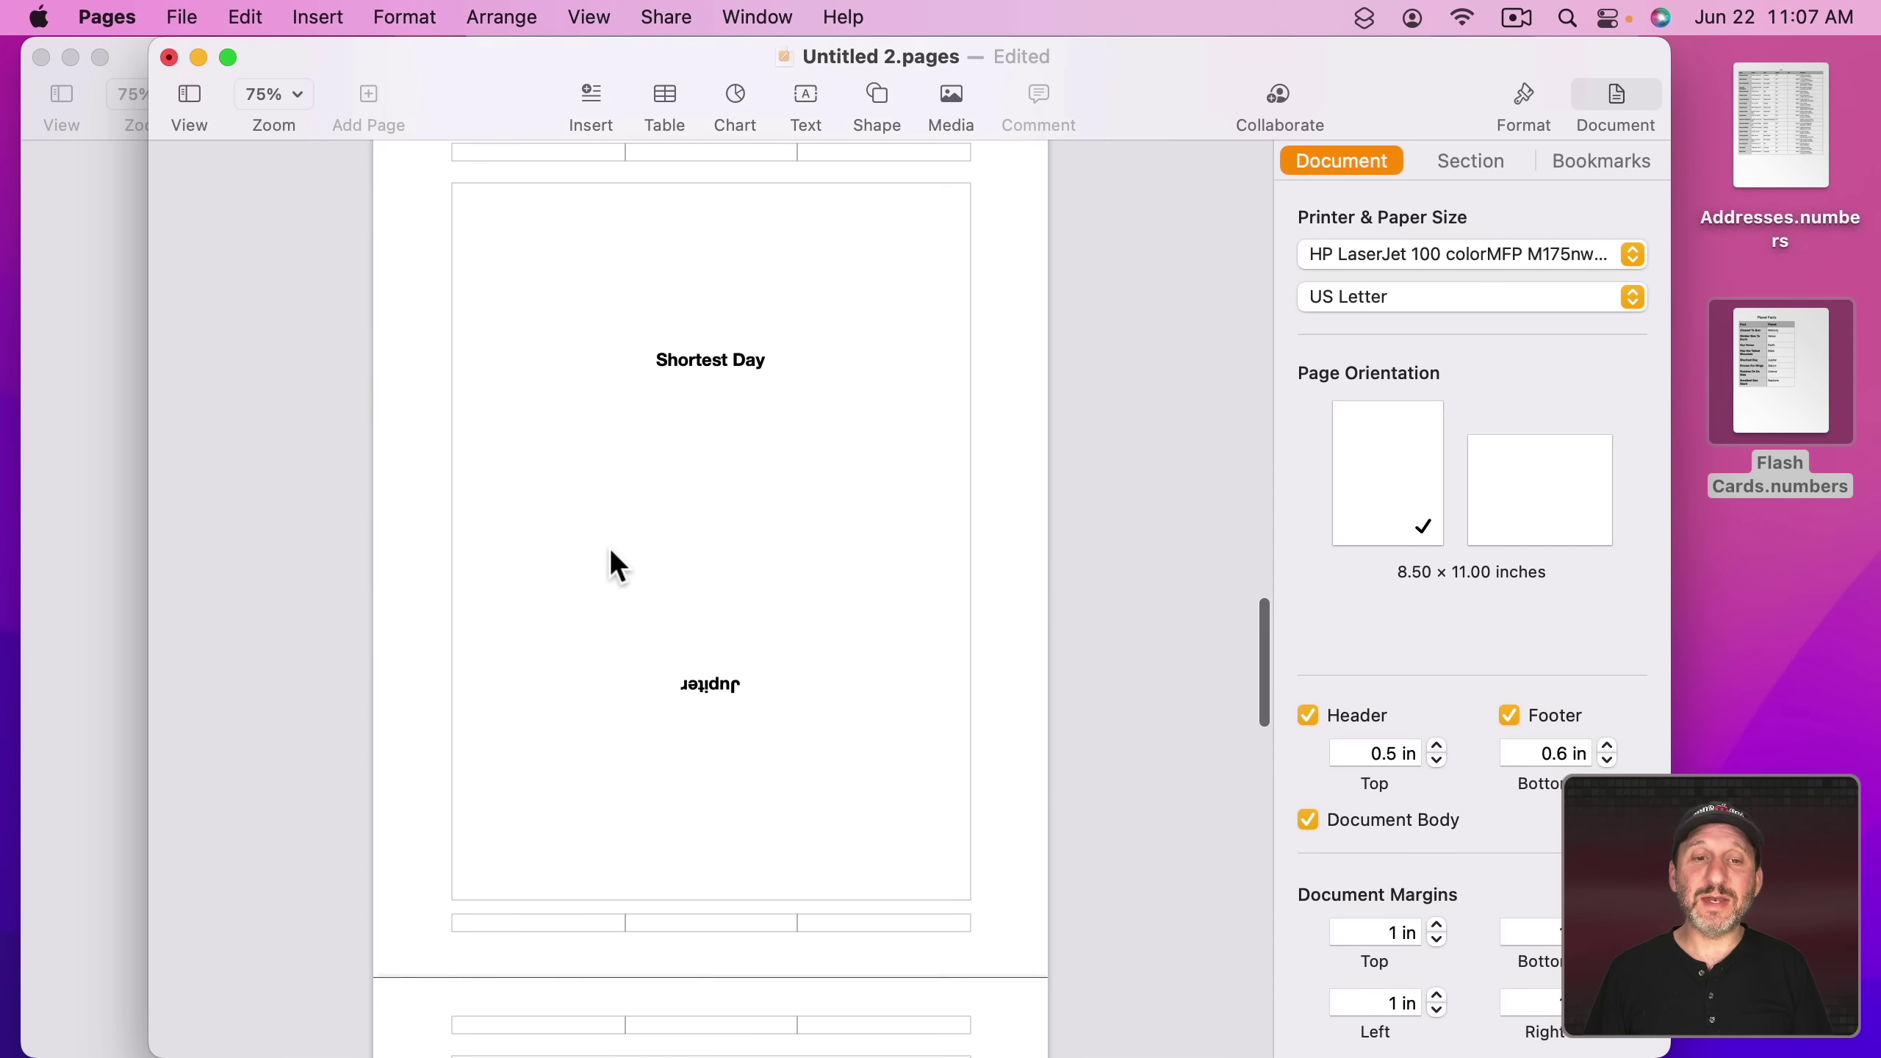